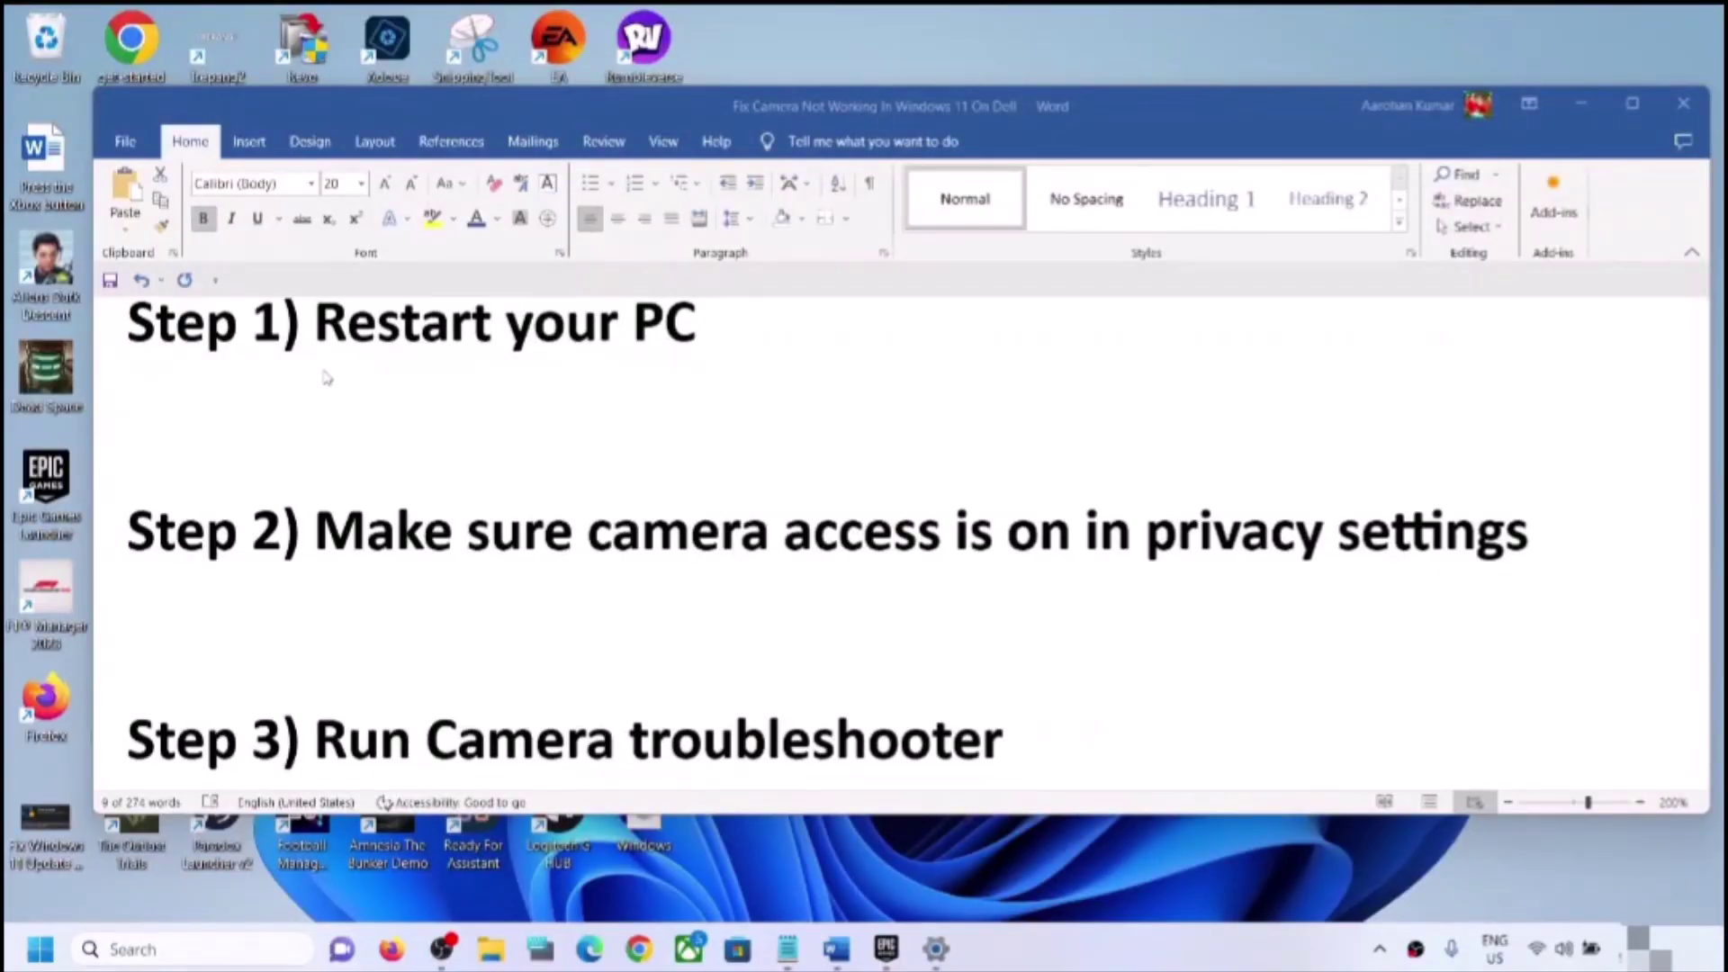
Step: Highlight Step 1 'Restart your PC' in Word and show Restart under the Start power menu
left_click_drag(320, 326, 881, 322)
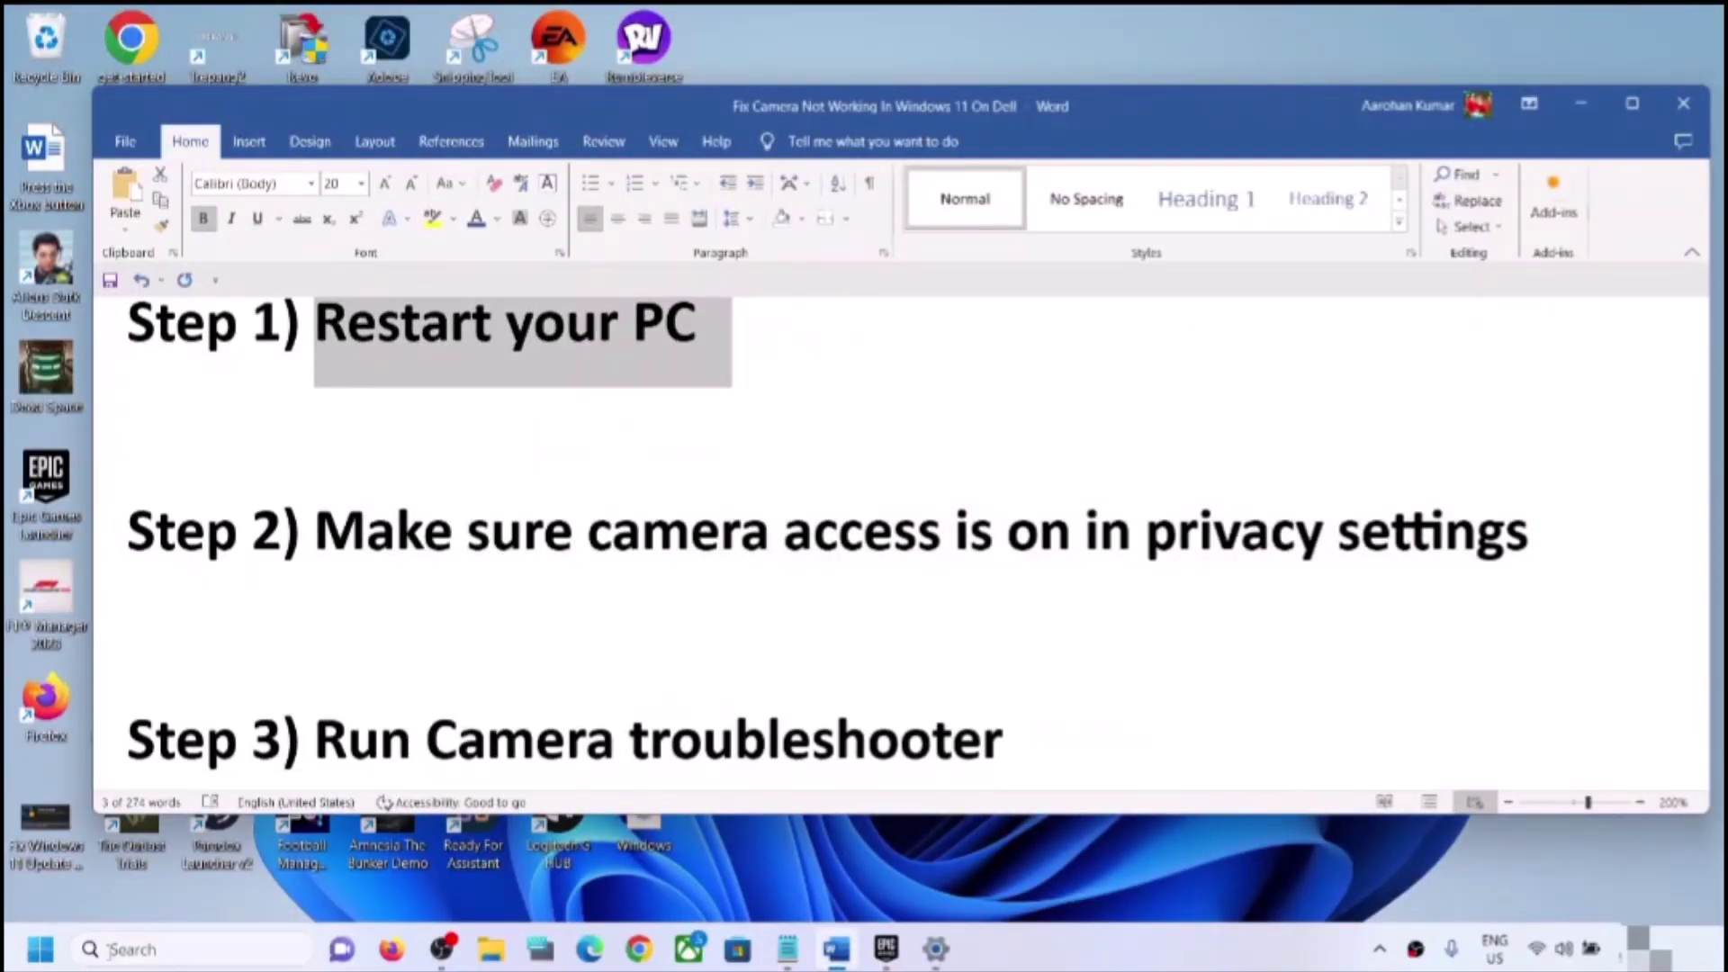
left_click(40, 949)
left_click(657, 871)
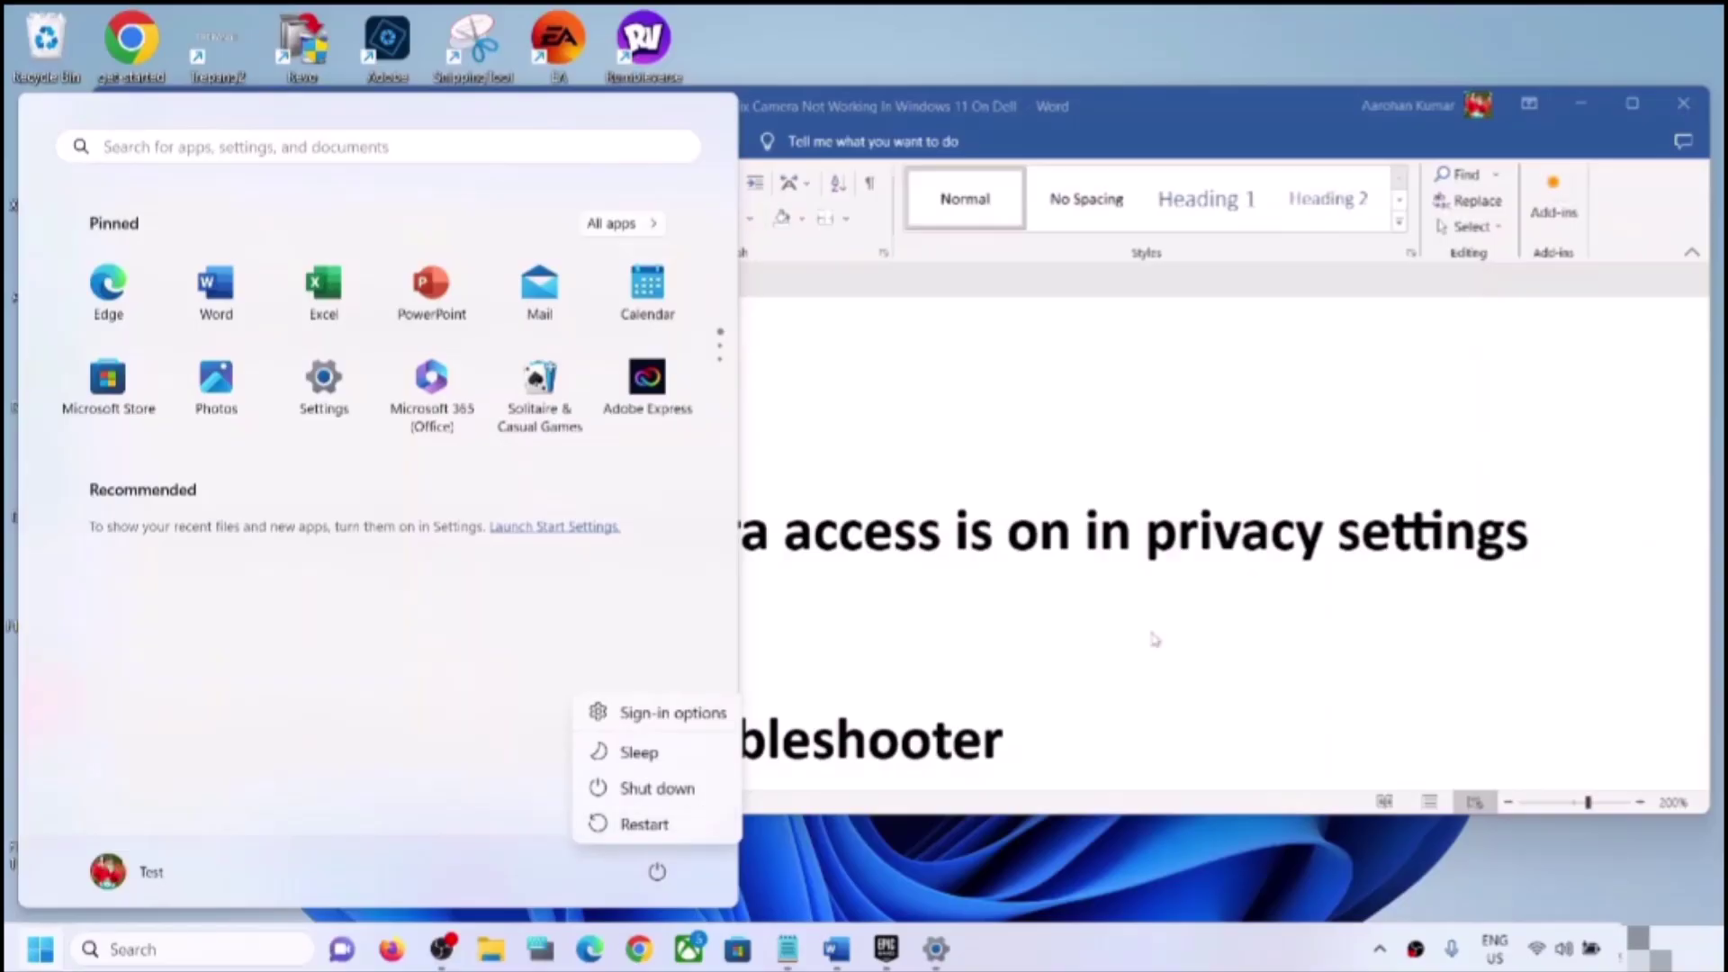
left_click(1063, 451)
Step: Back in Word, highlight the Step 2 camera access text and bring up the Start menu
key("Escape")
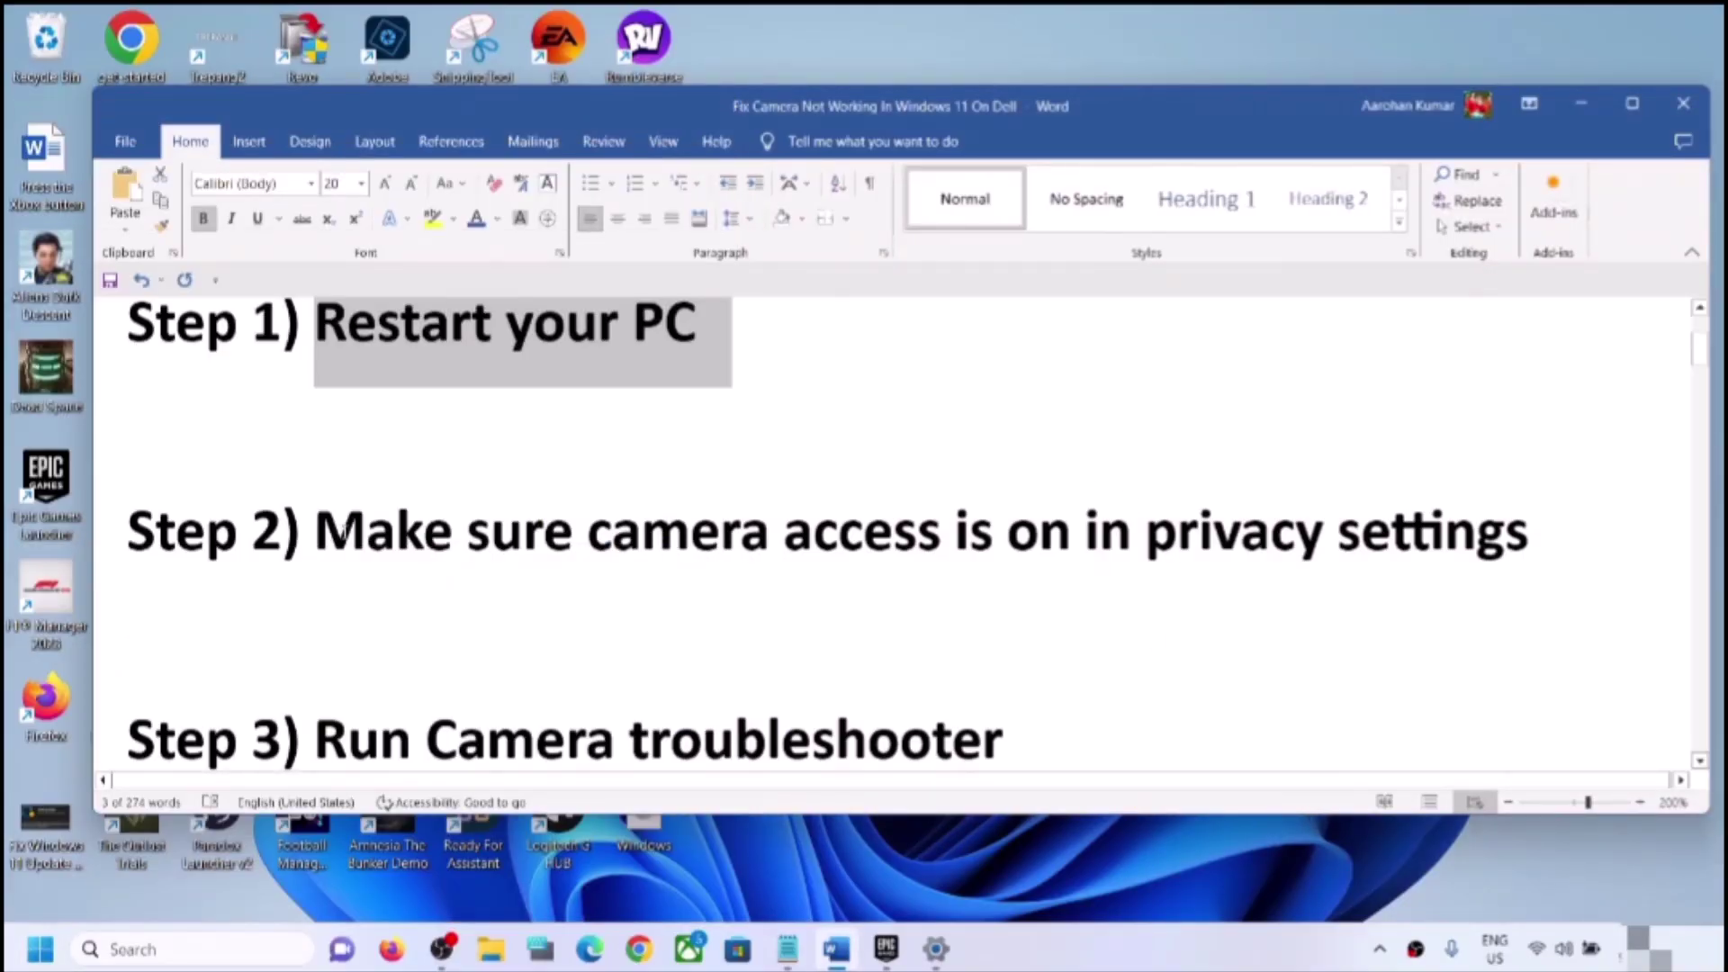
left_click_drag(347, 529, 1535, 531)
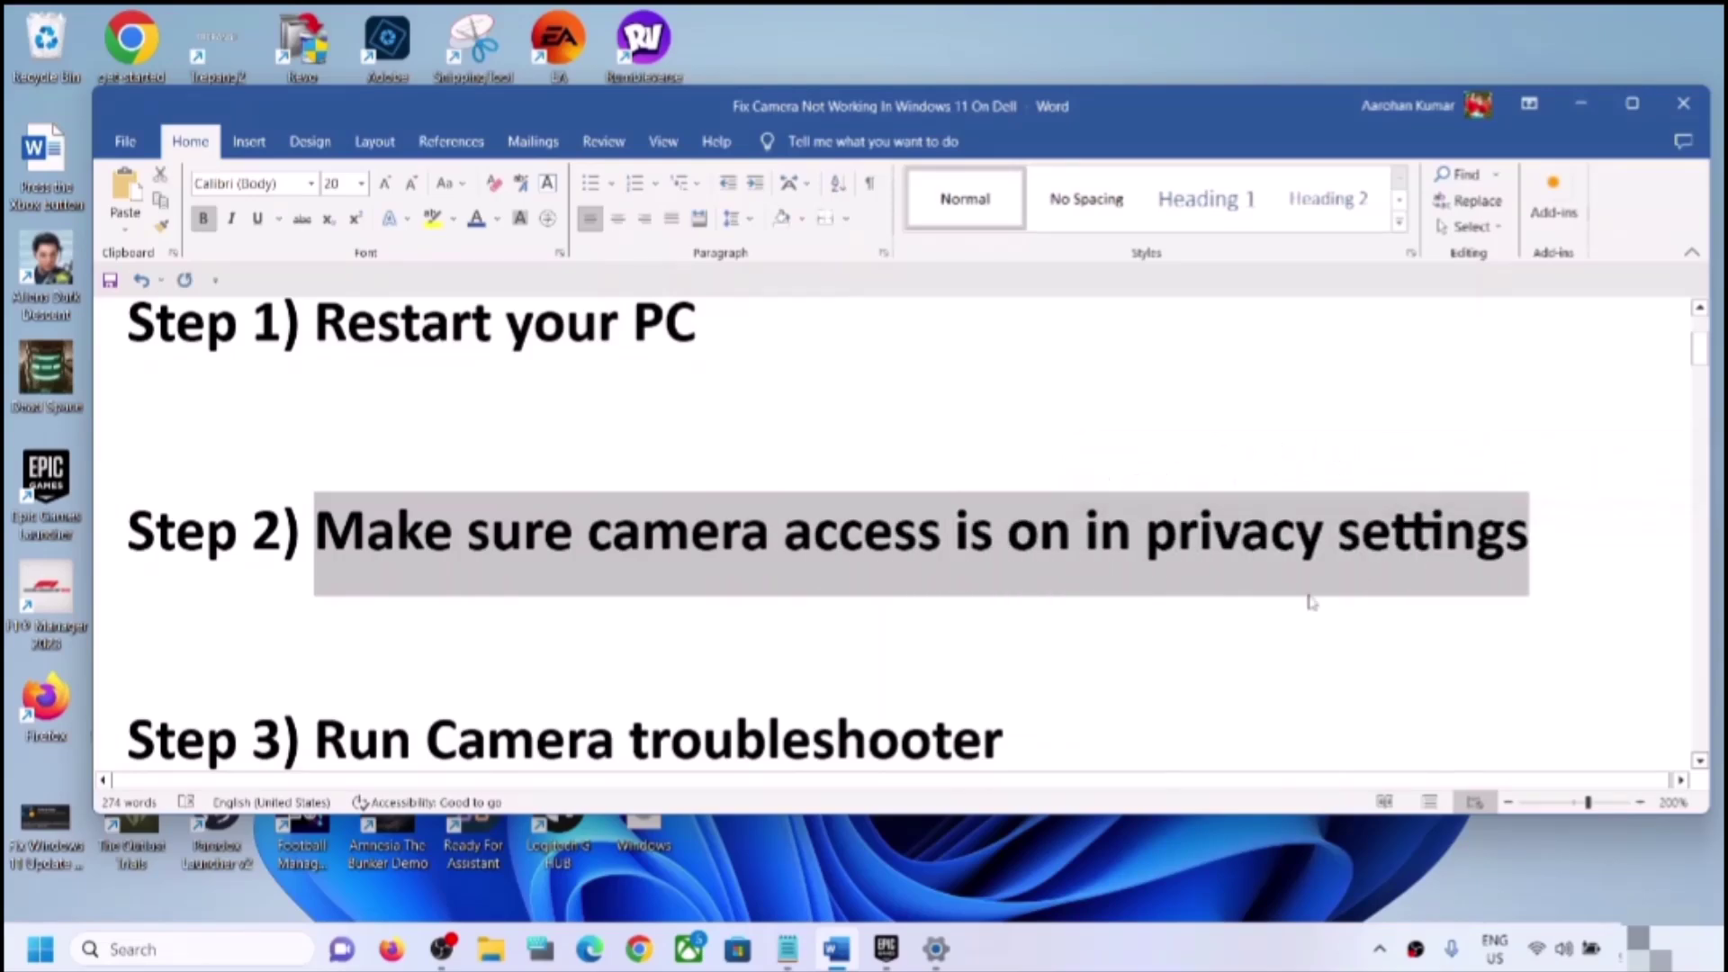
left_click(41, 949)
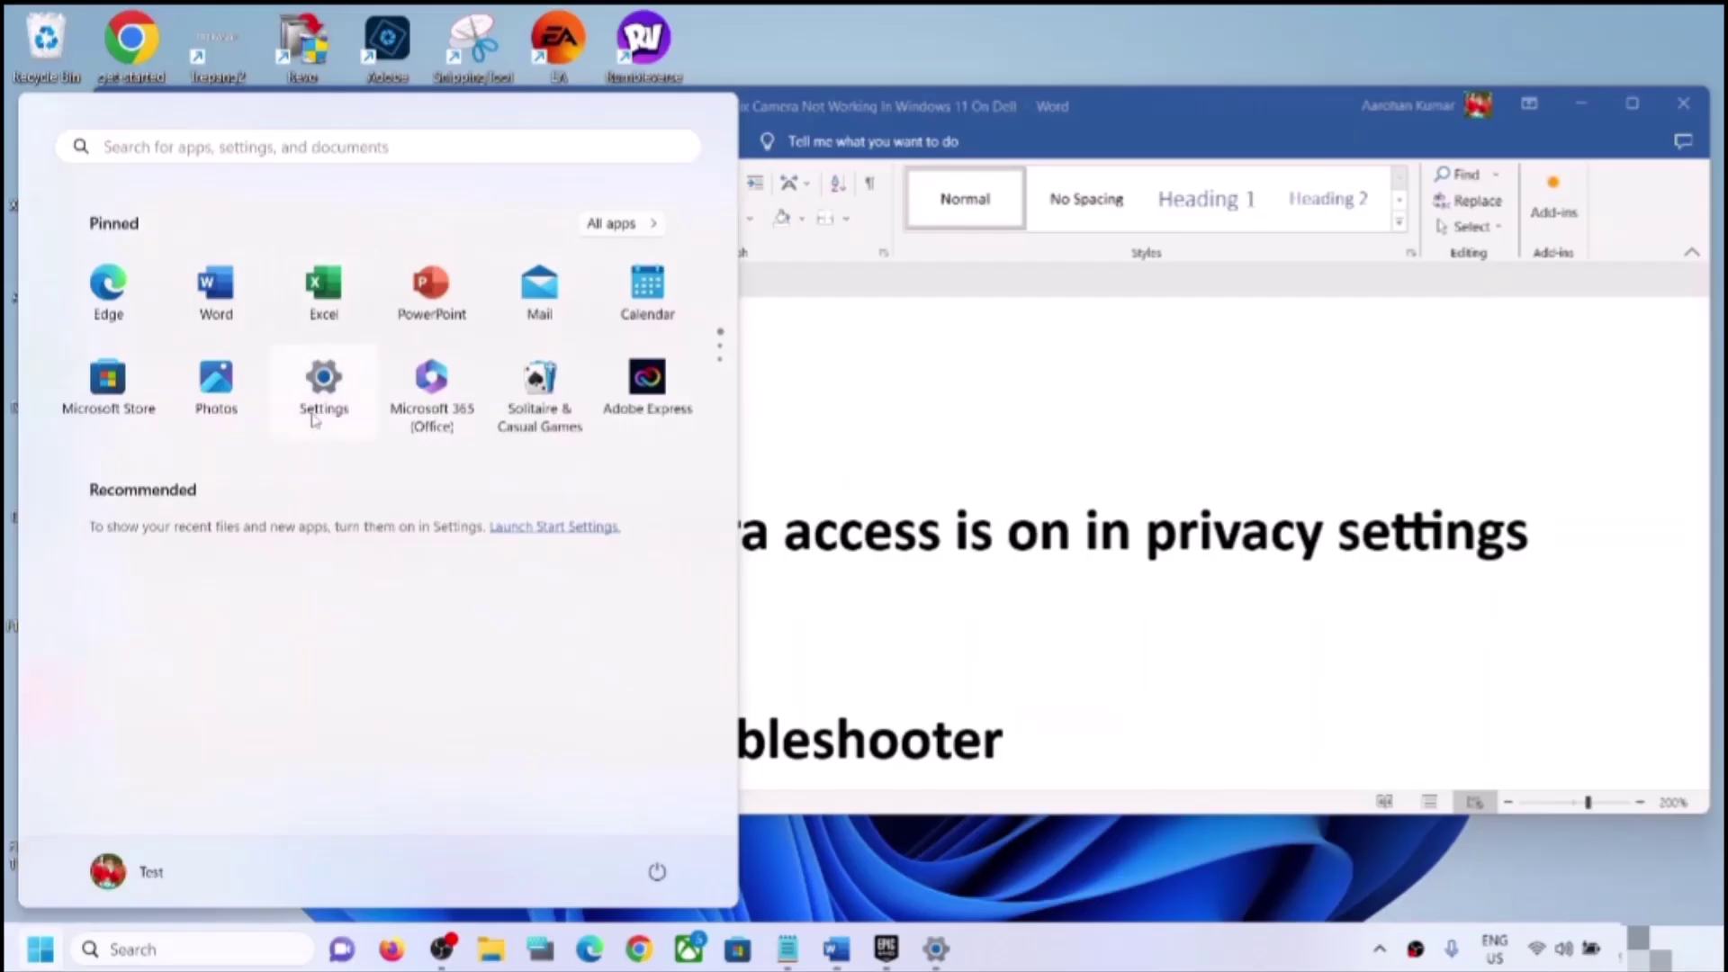
Step: Go to the Camera page under Settings' Privacy & security
left_click(314, 416)
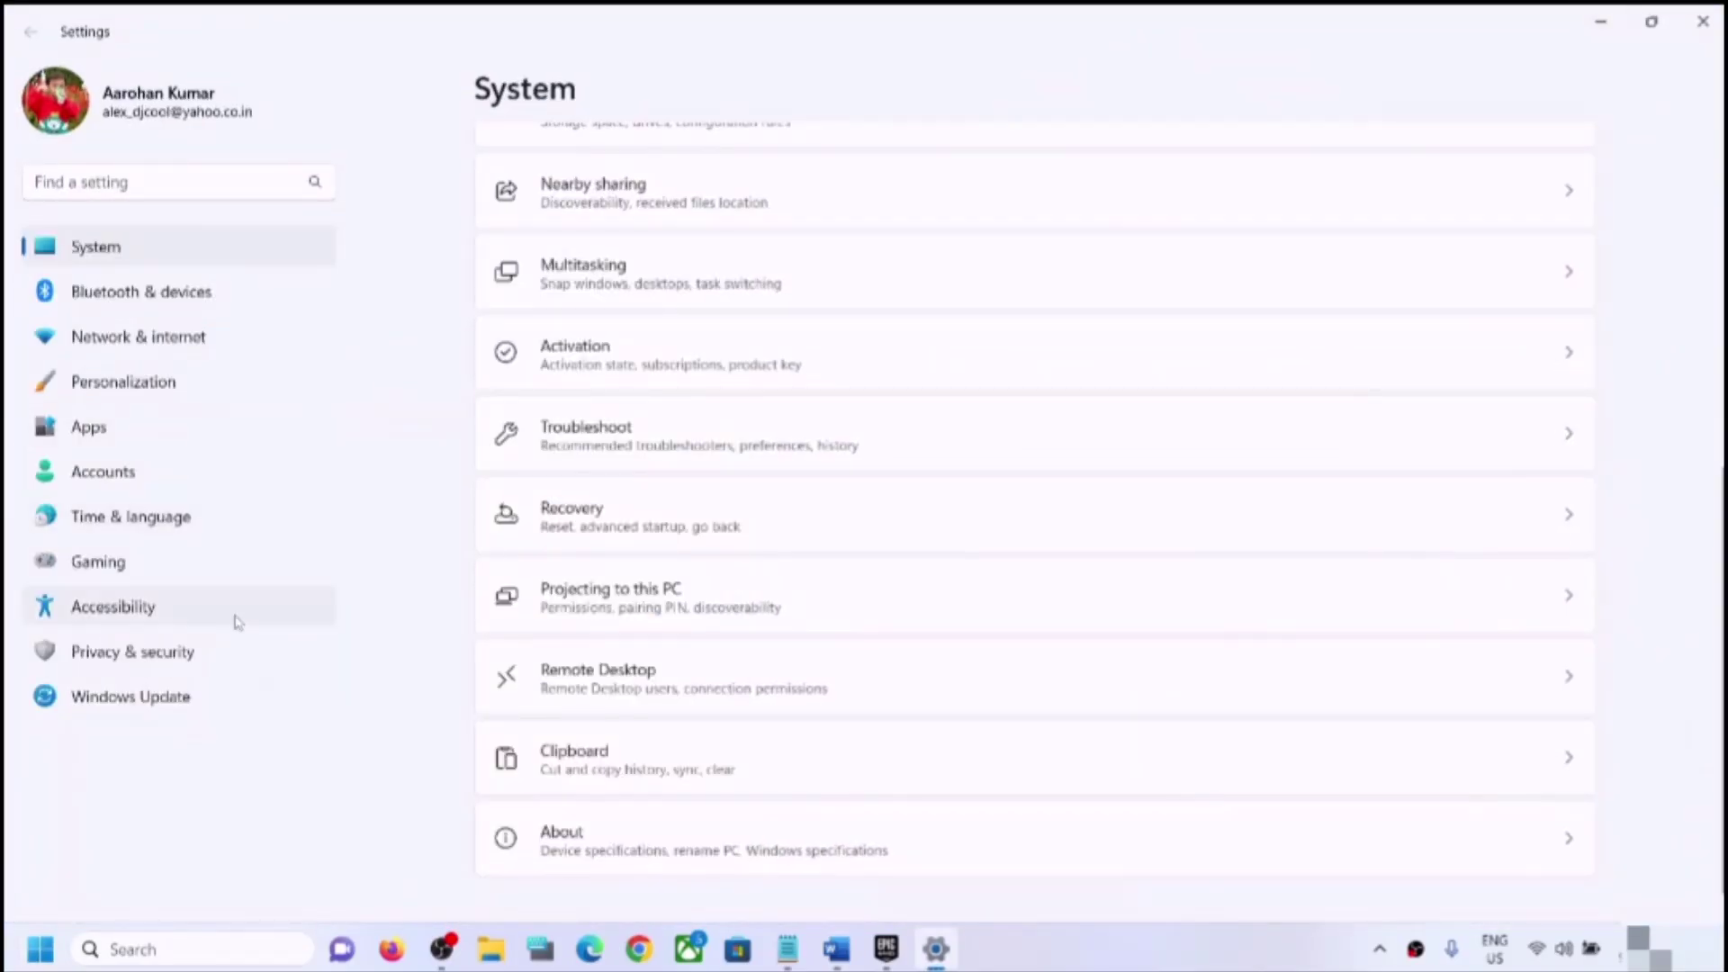
left_click(131, 664)
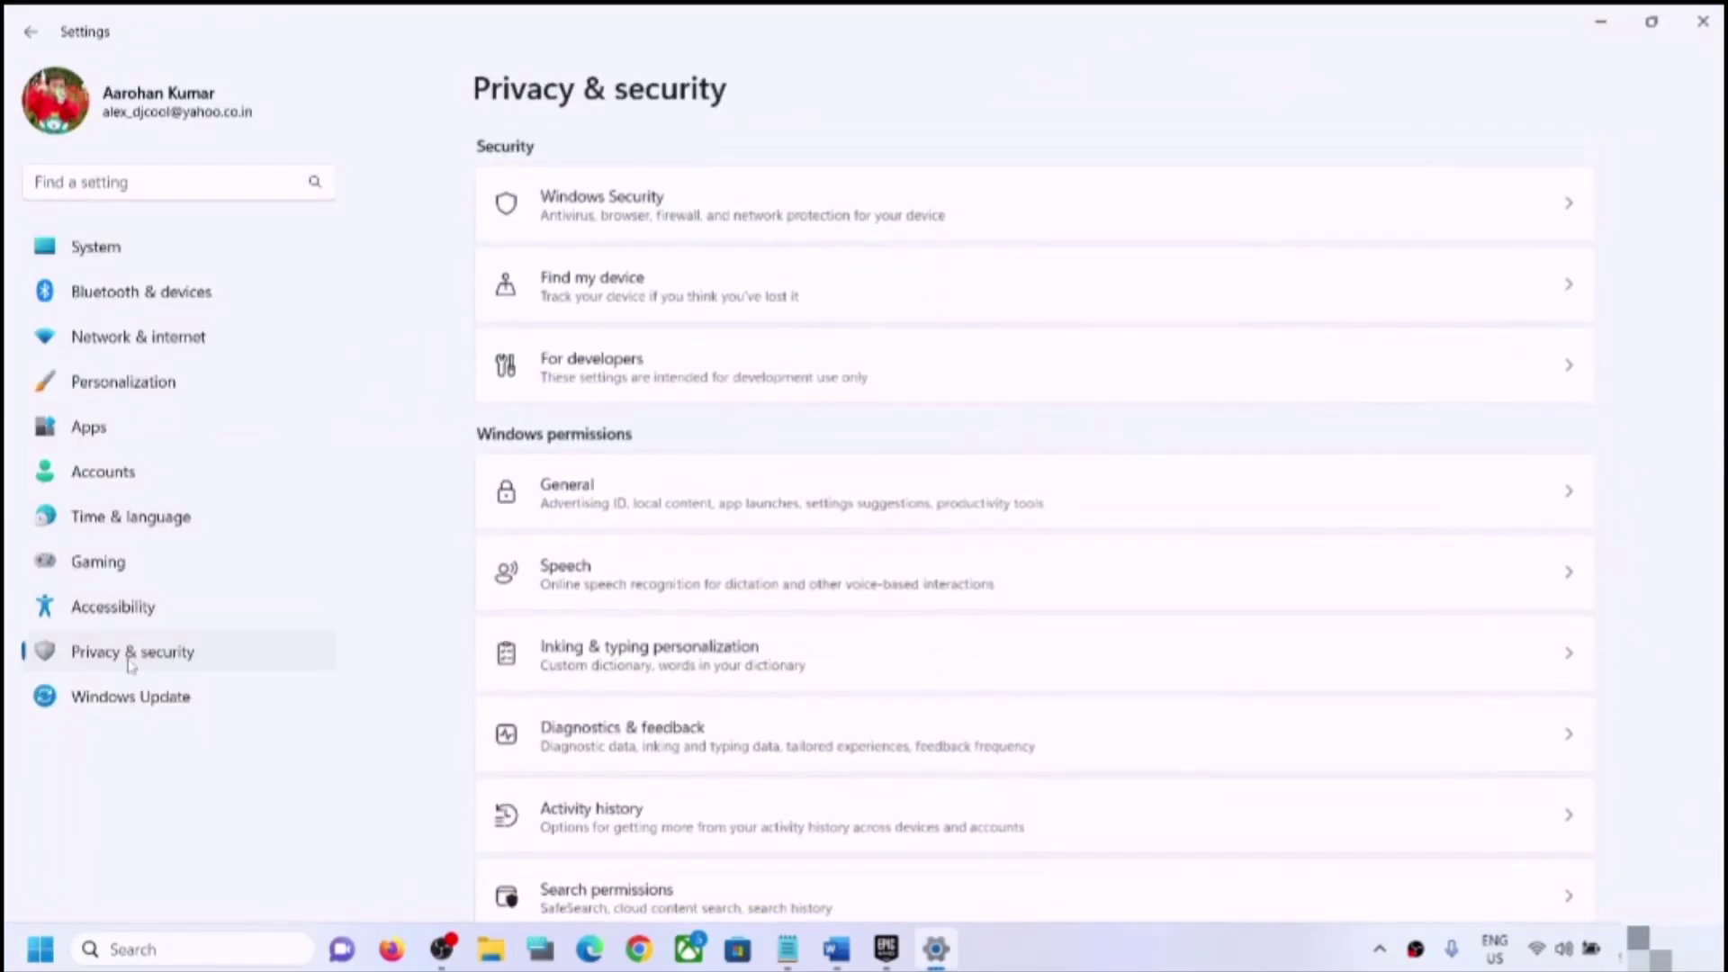
scroll(914, 495, "down", 8)
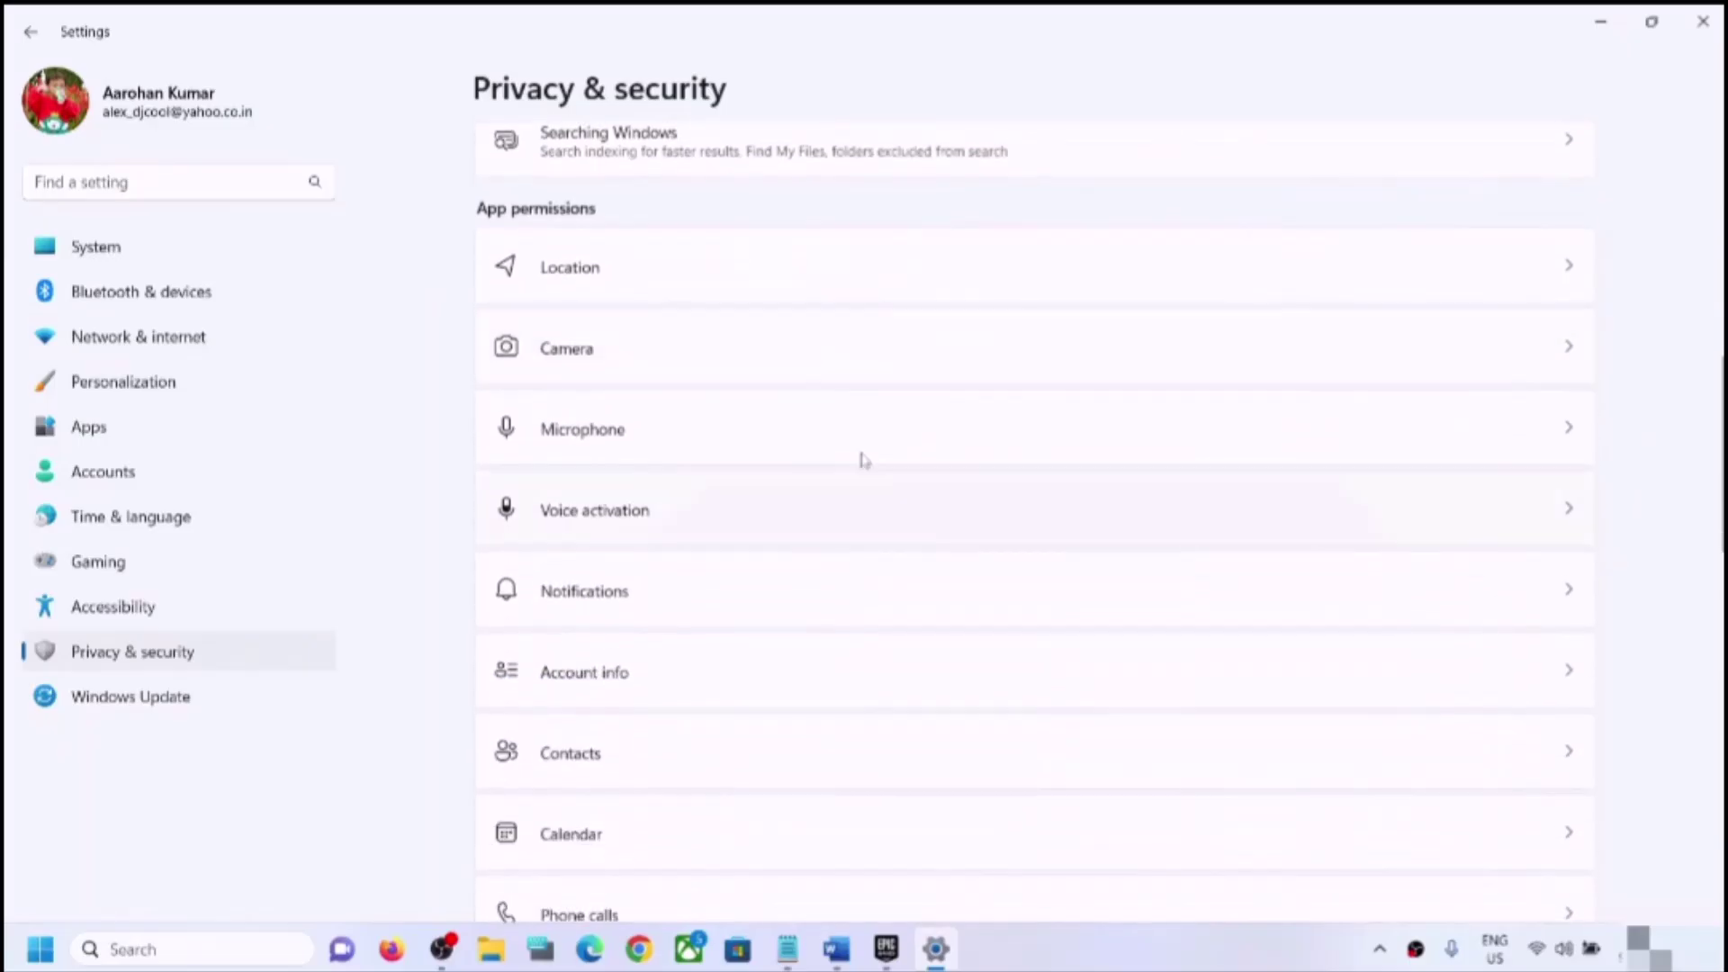
left_click(613, 356)
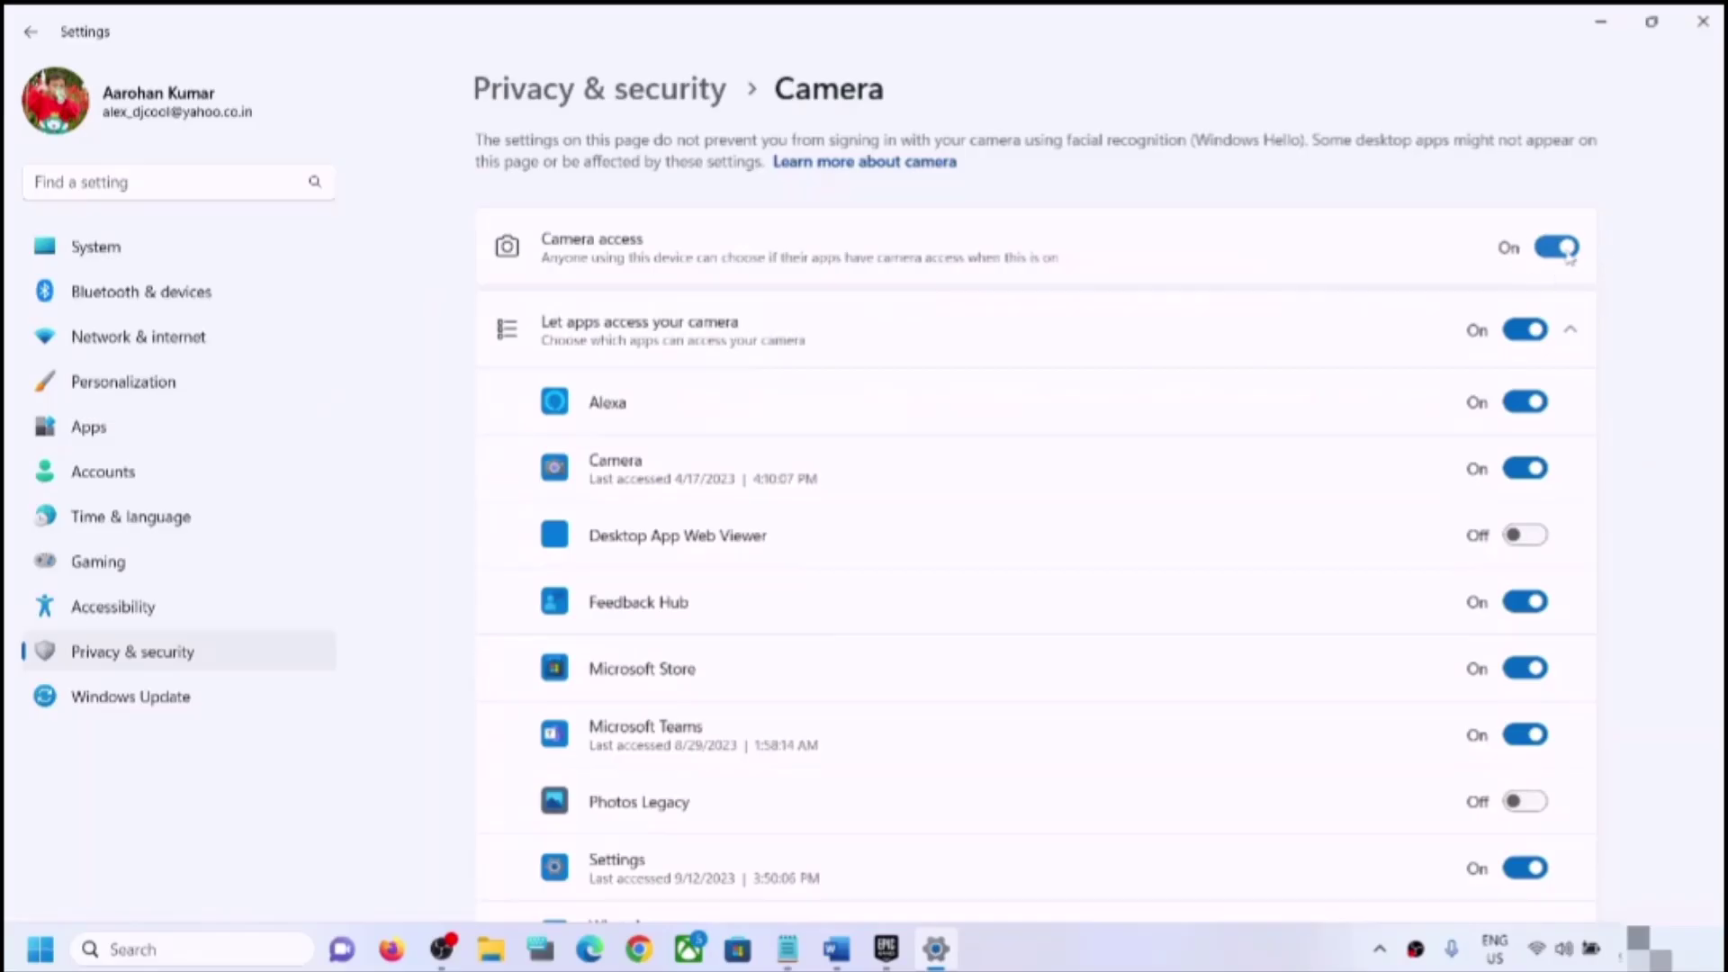
Step: Review the Camera page, confirming camera access and per-app camera access are on
scroll(891, 532, "down", 2)
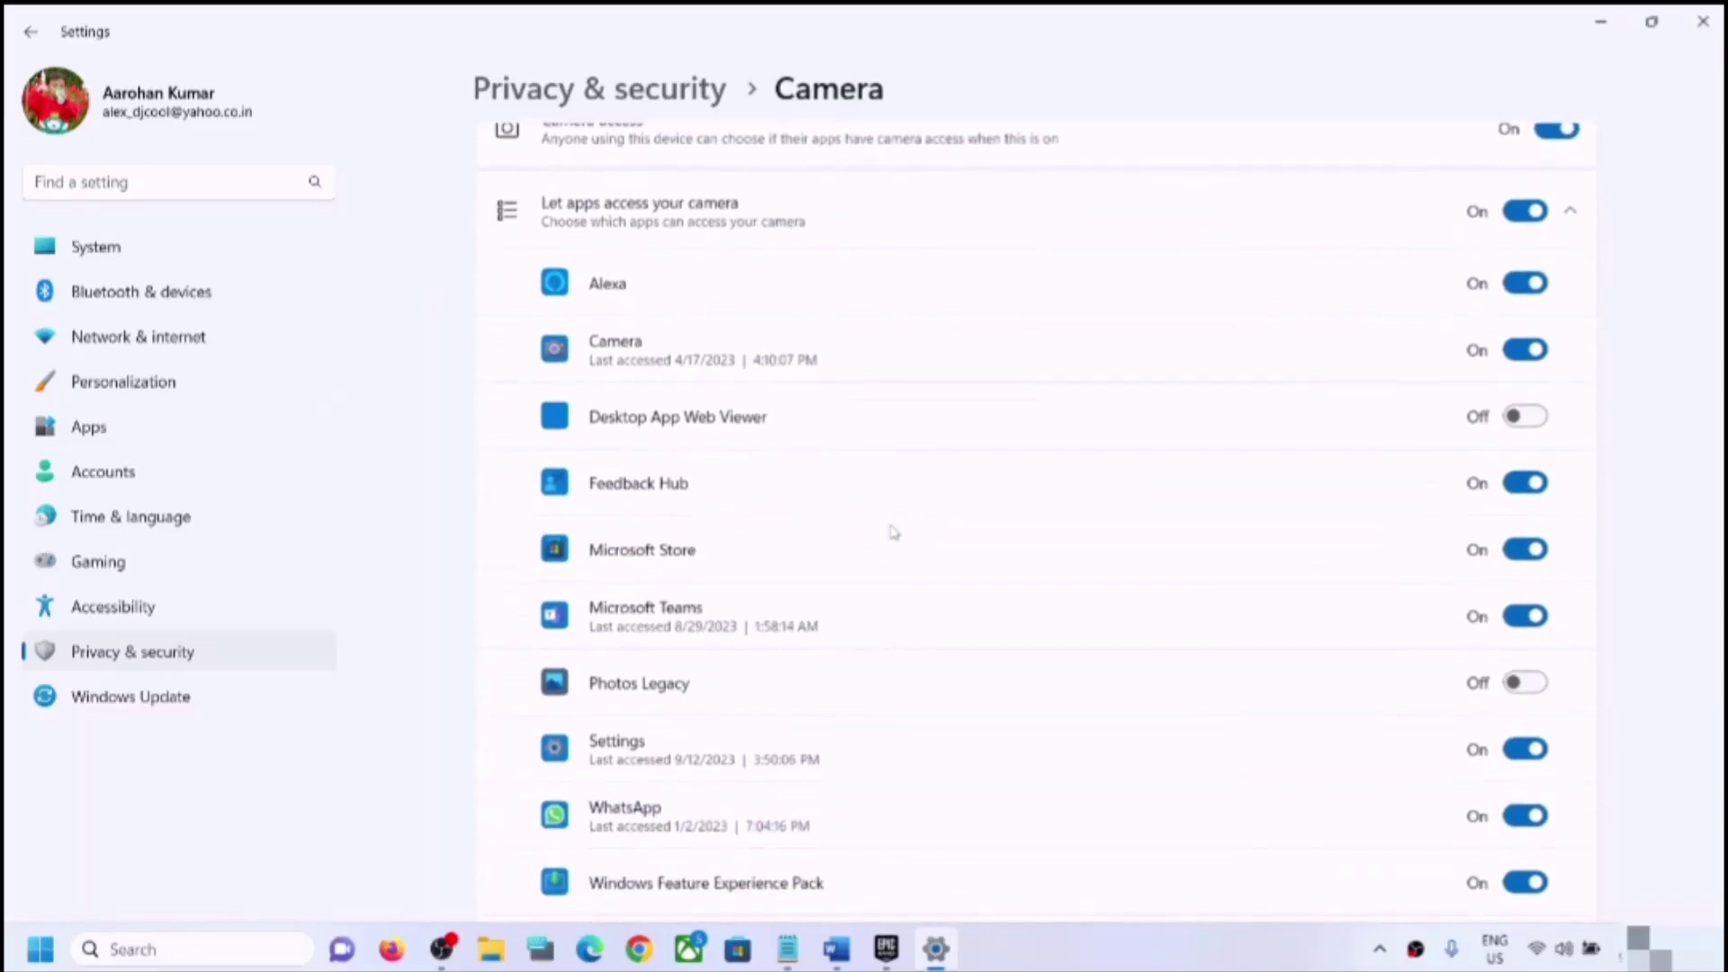
scroll(700, 534, "up", 2)
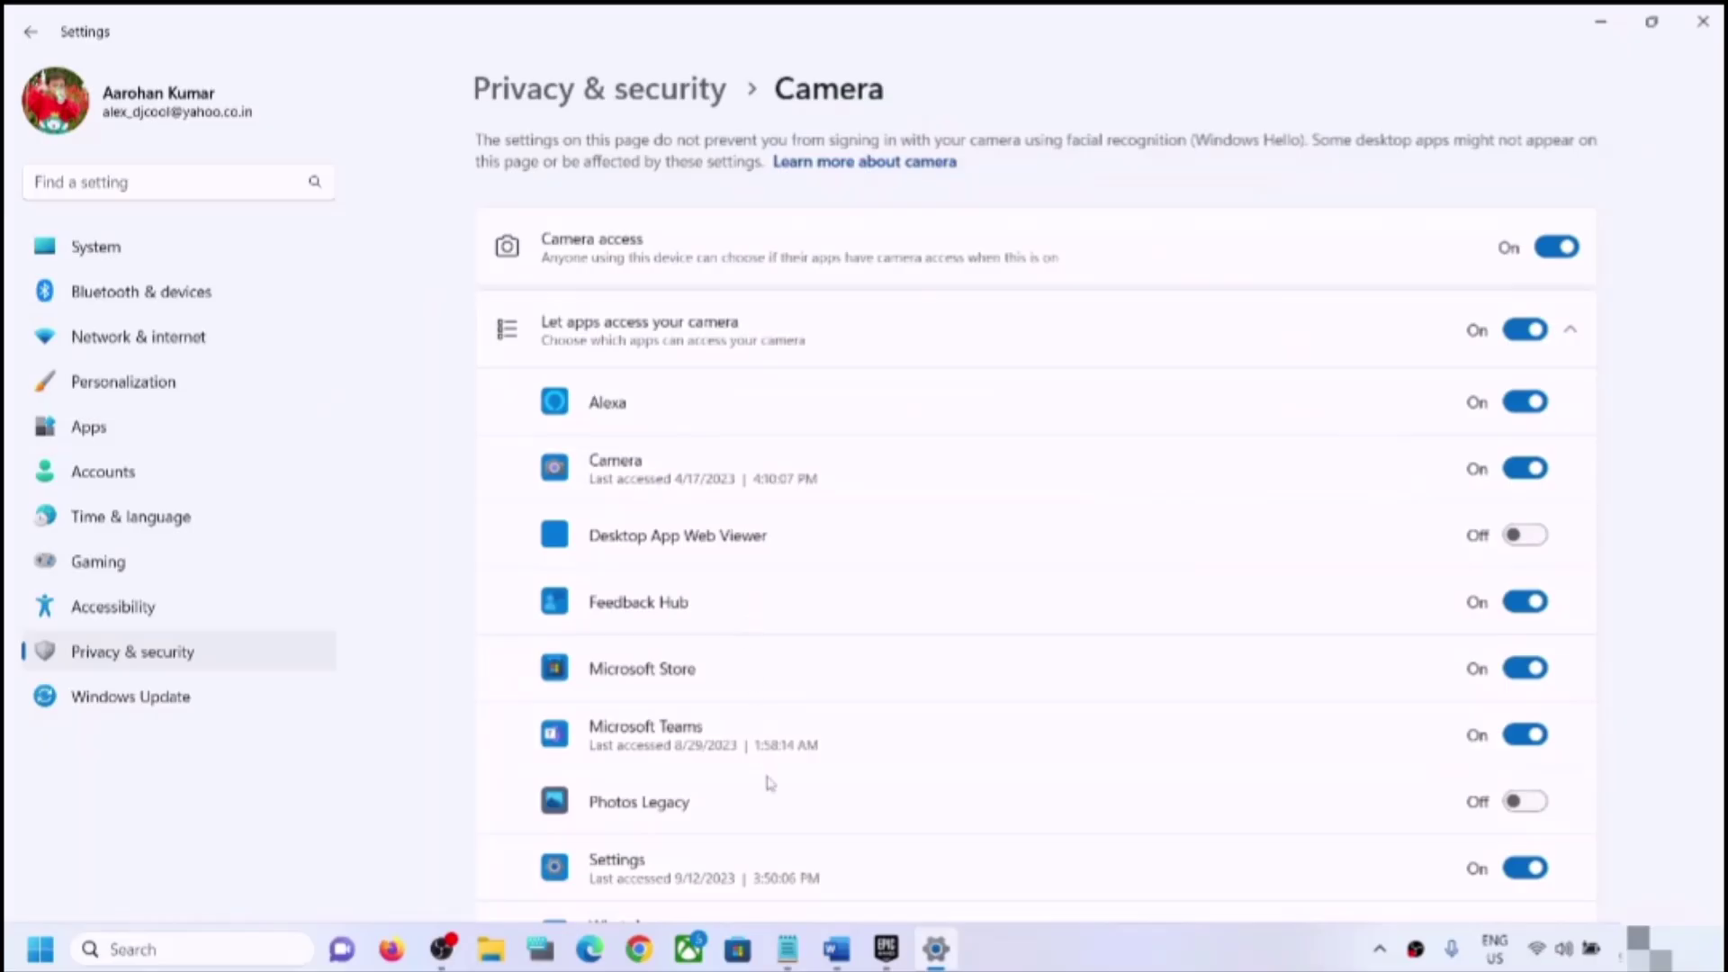
scroll(770, 783, "down", 2)
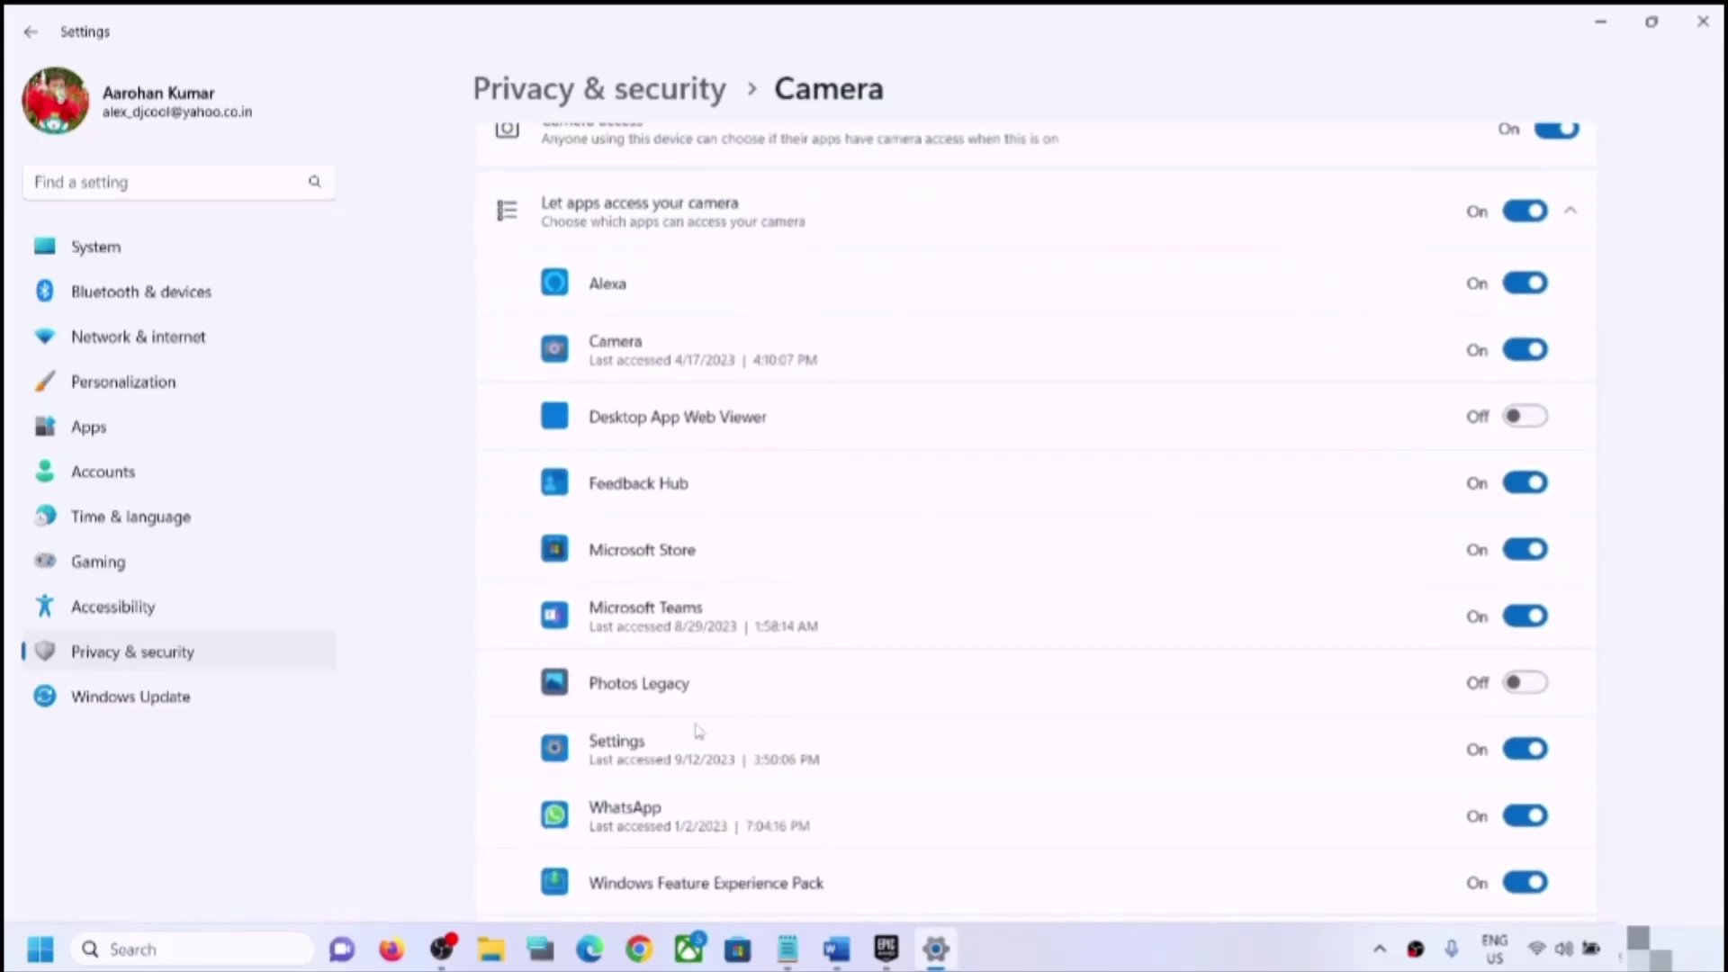
scroll(697, 724, "down", 1)
scroll(718, 697, "down", 3)
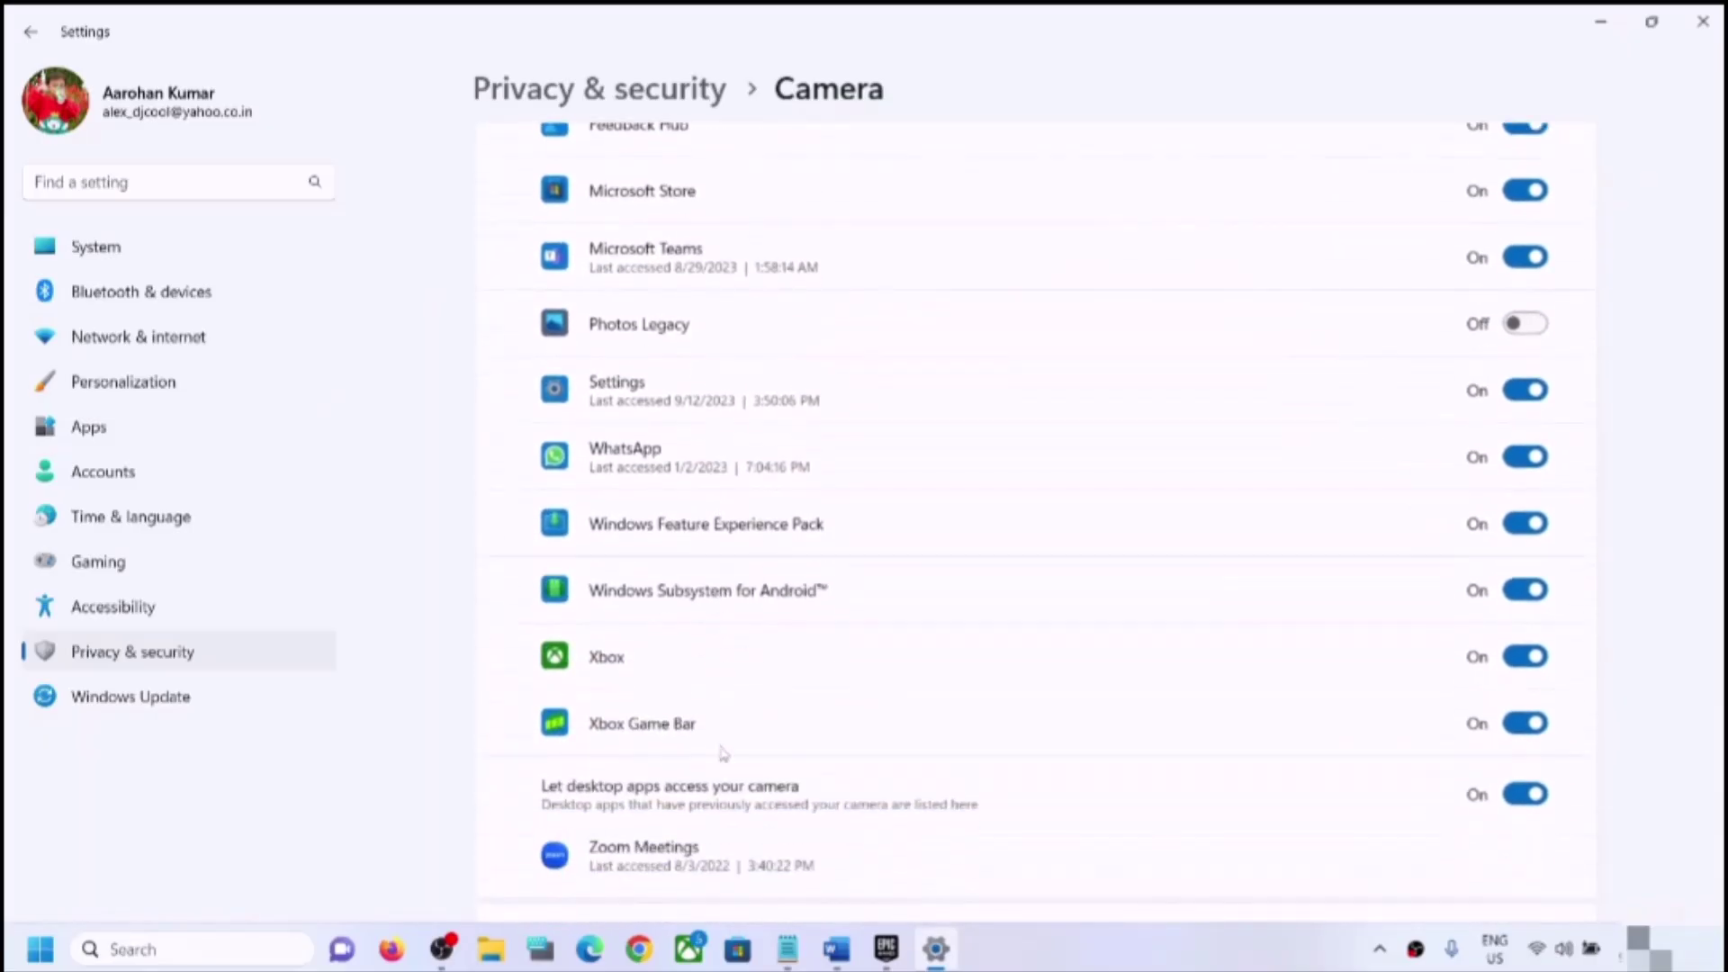
scroll(1478, 690, "up", 4)
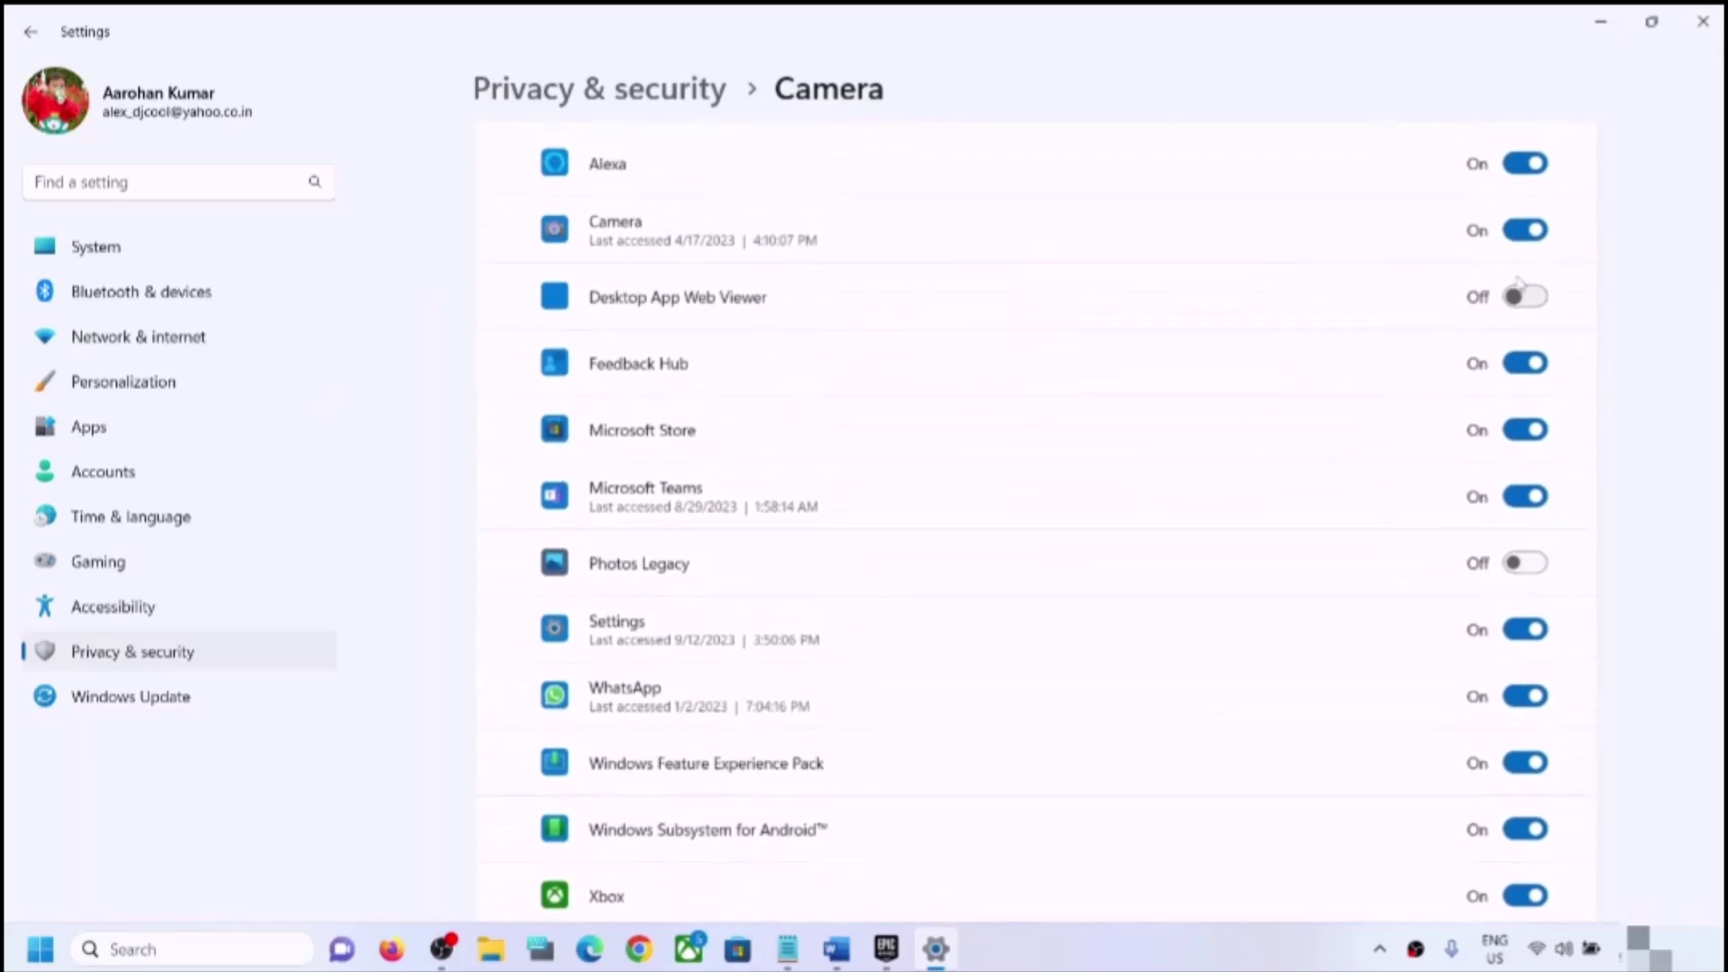
scroll(1396, 432, "up", 1)
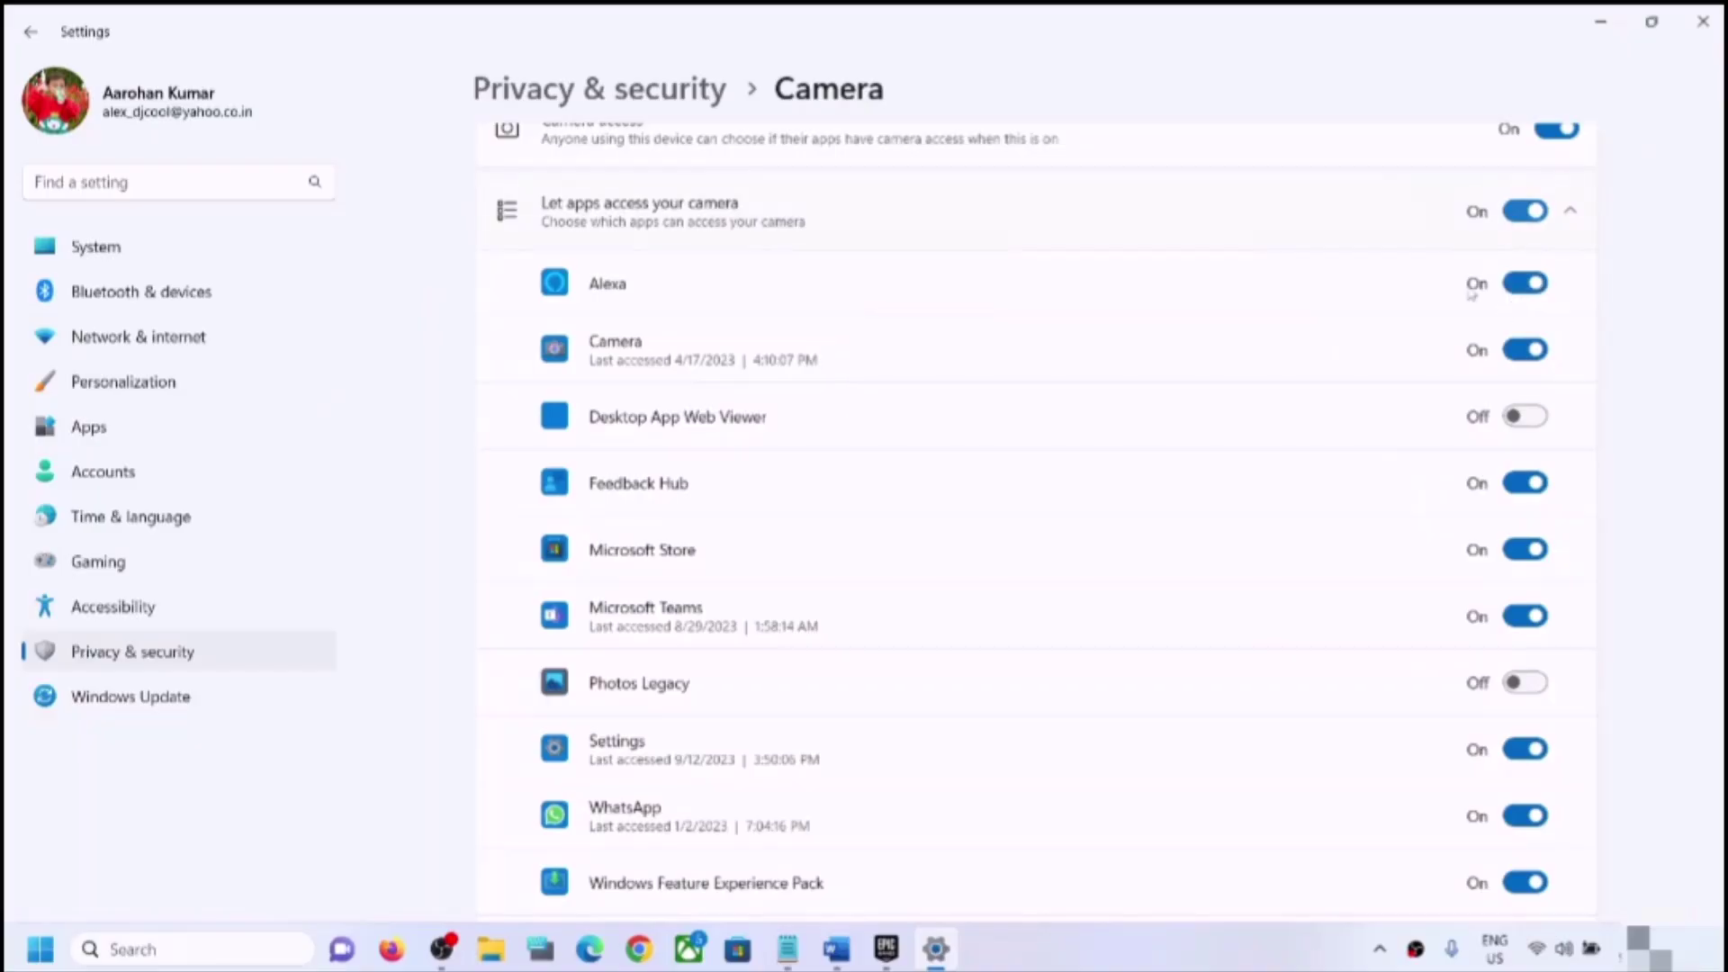
scroll(1458, 698, "up", 2)
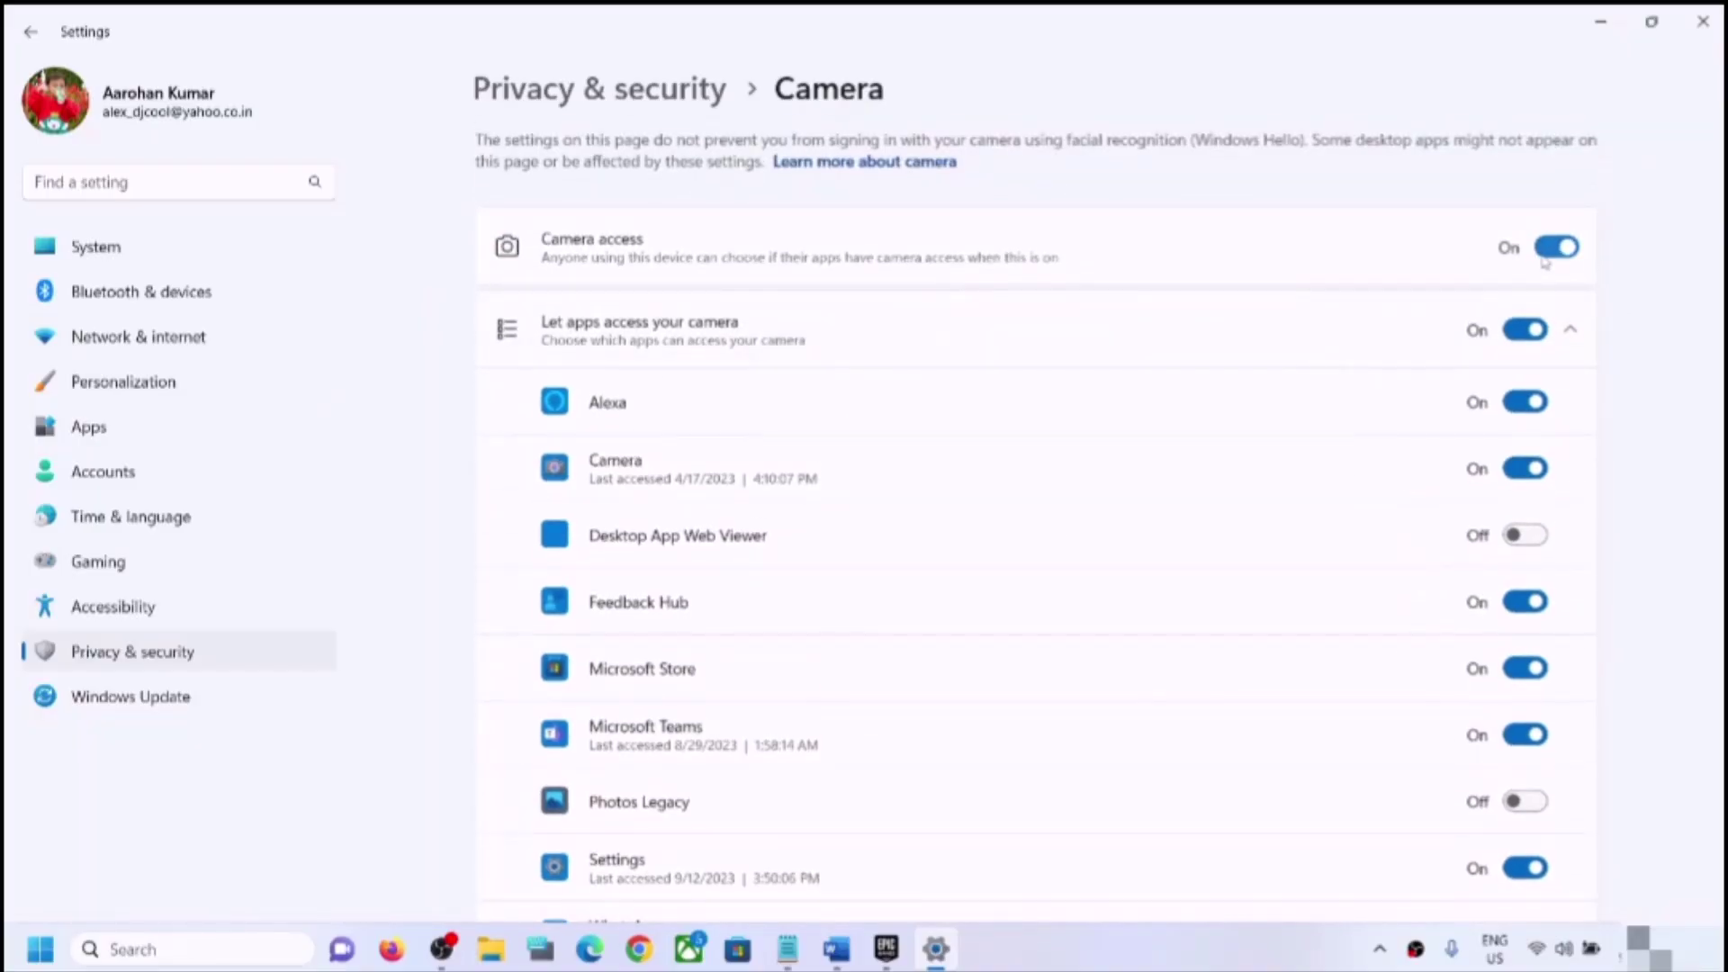
Step: Close Settings and highlight the Step 3 'Run Camera troubleshooter' text in Word
left_click(1695, 31)
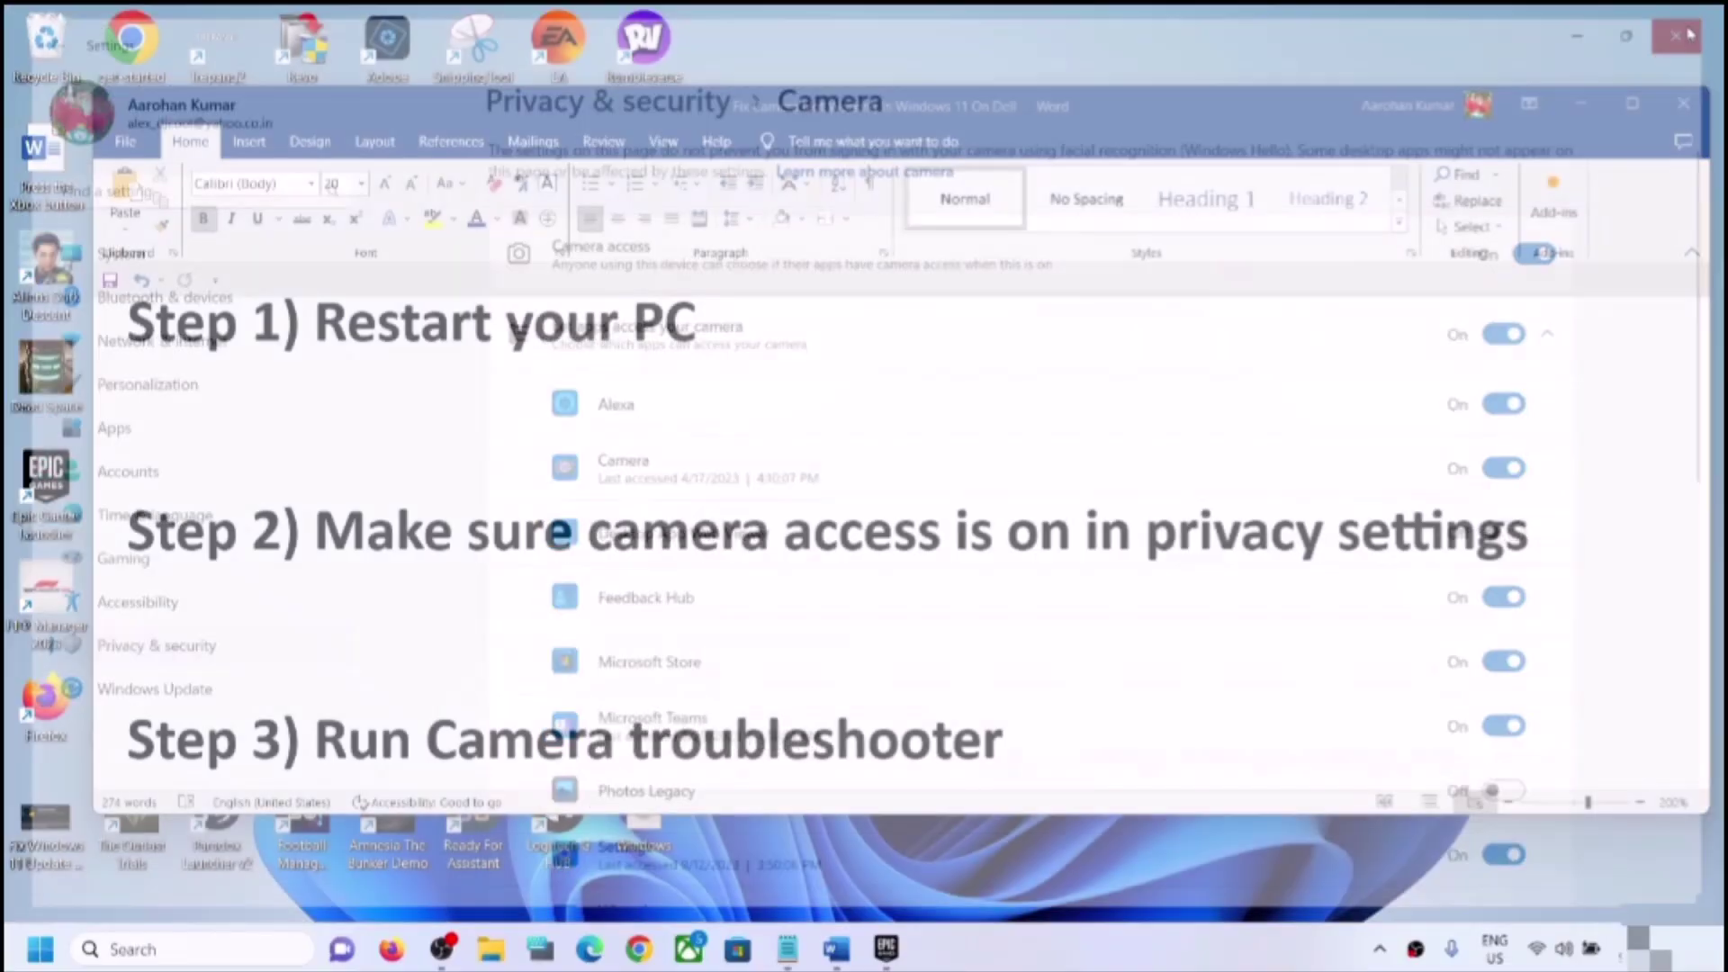
scroll(909, 643, "down", 1)
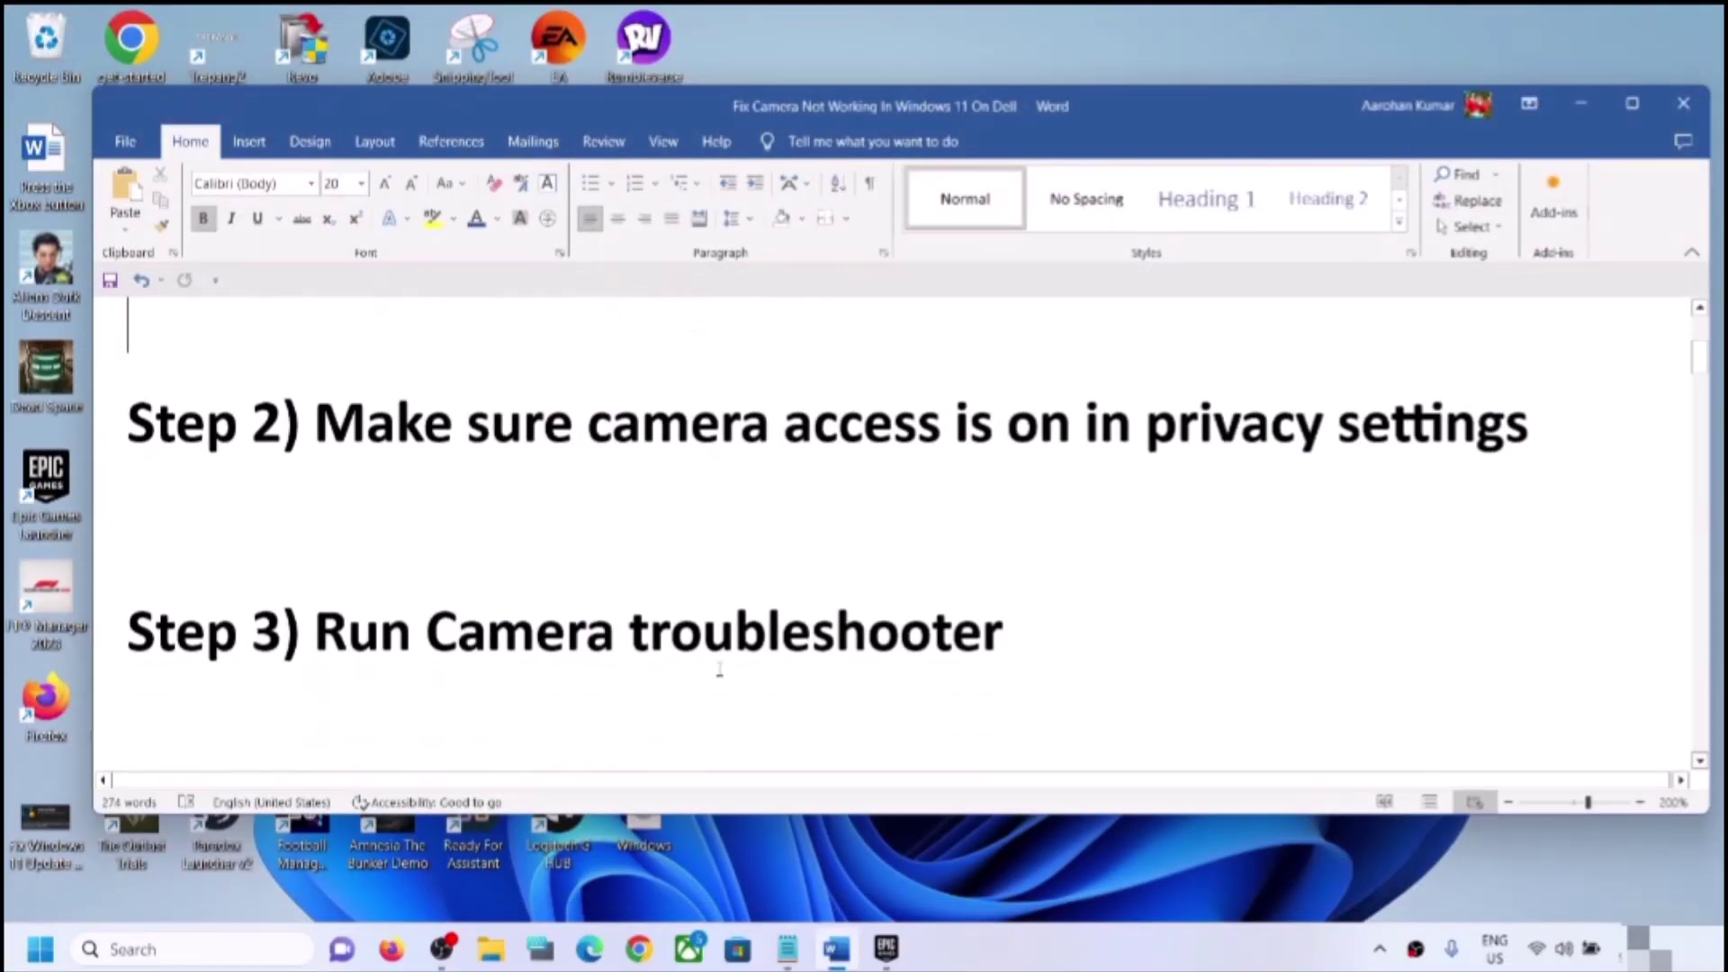
left_click_drag(405, 643, 1164, 640)
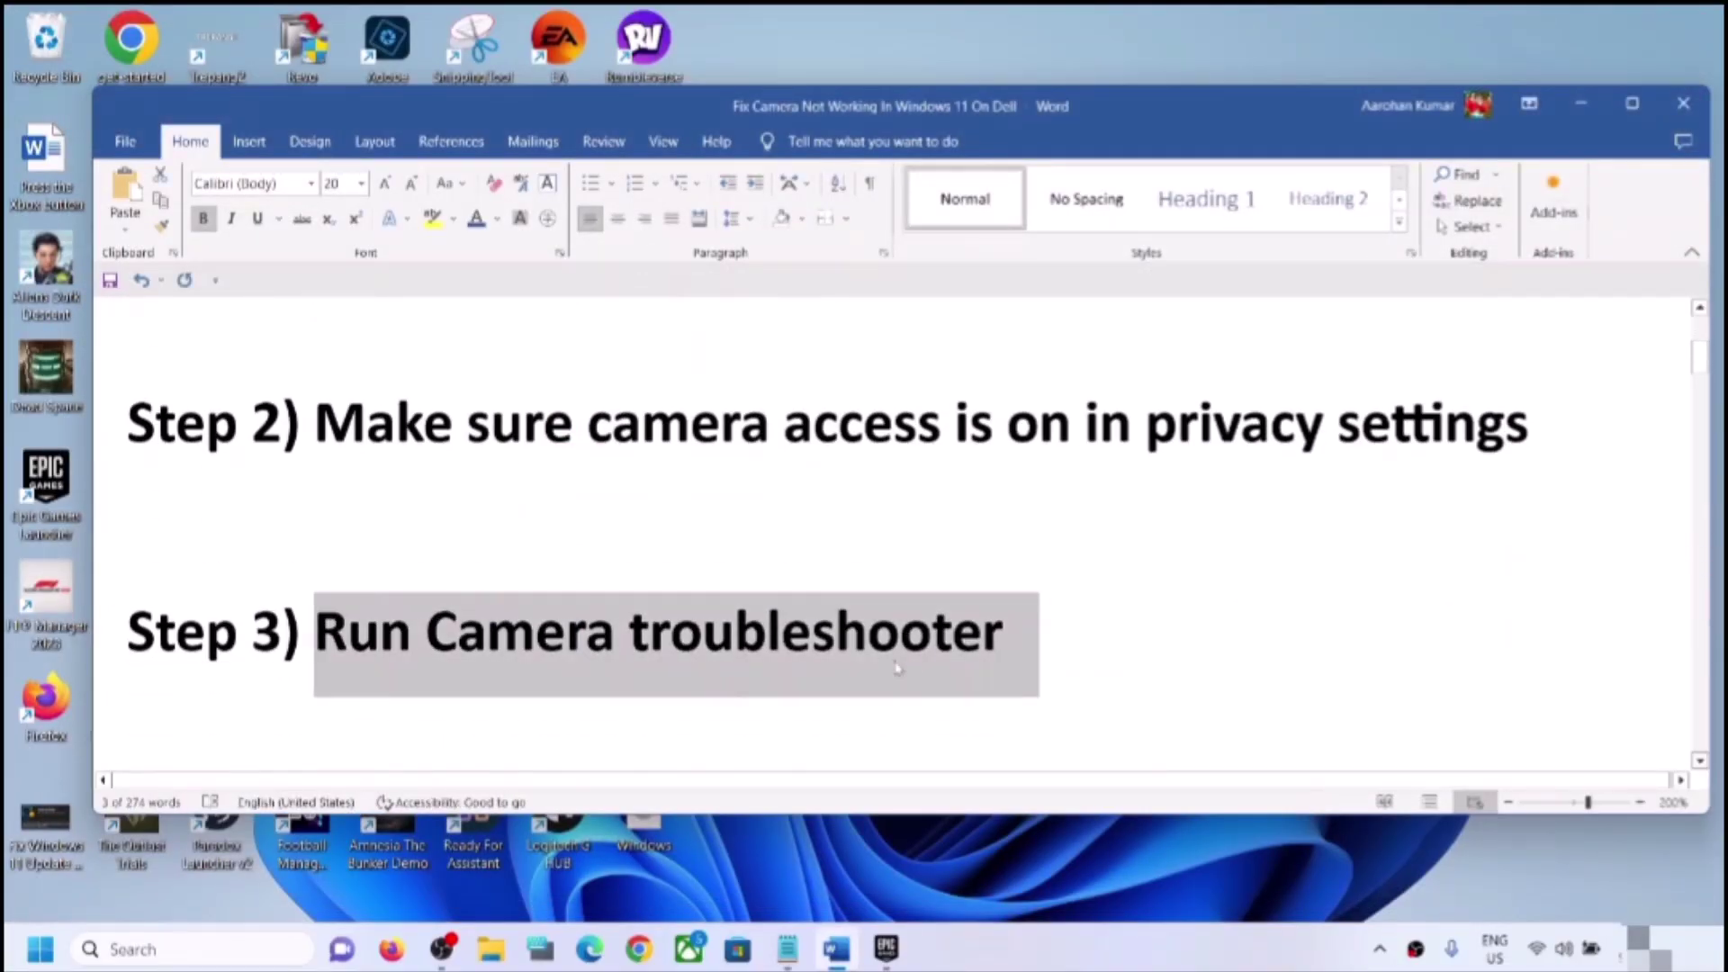
Step: Run the Camera troubleshooter from System > Troubleshoot > Other troubleshooters
key("super+i")
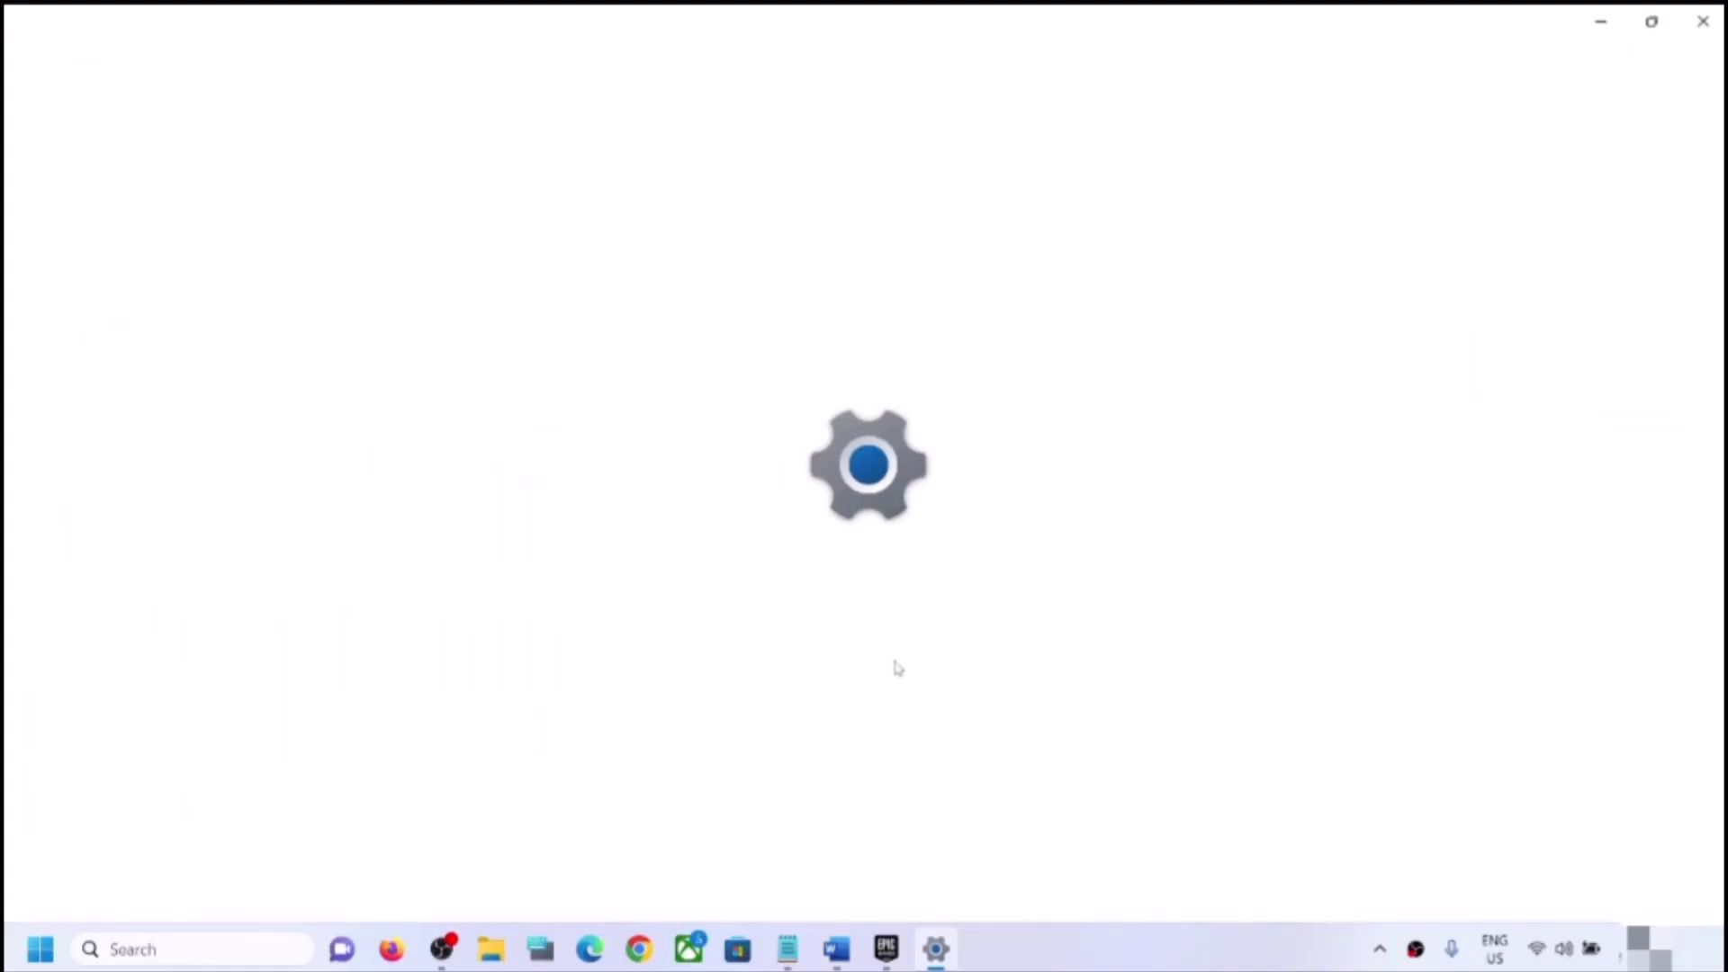
scroll(756, 577, "down", 3)
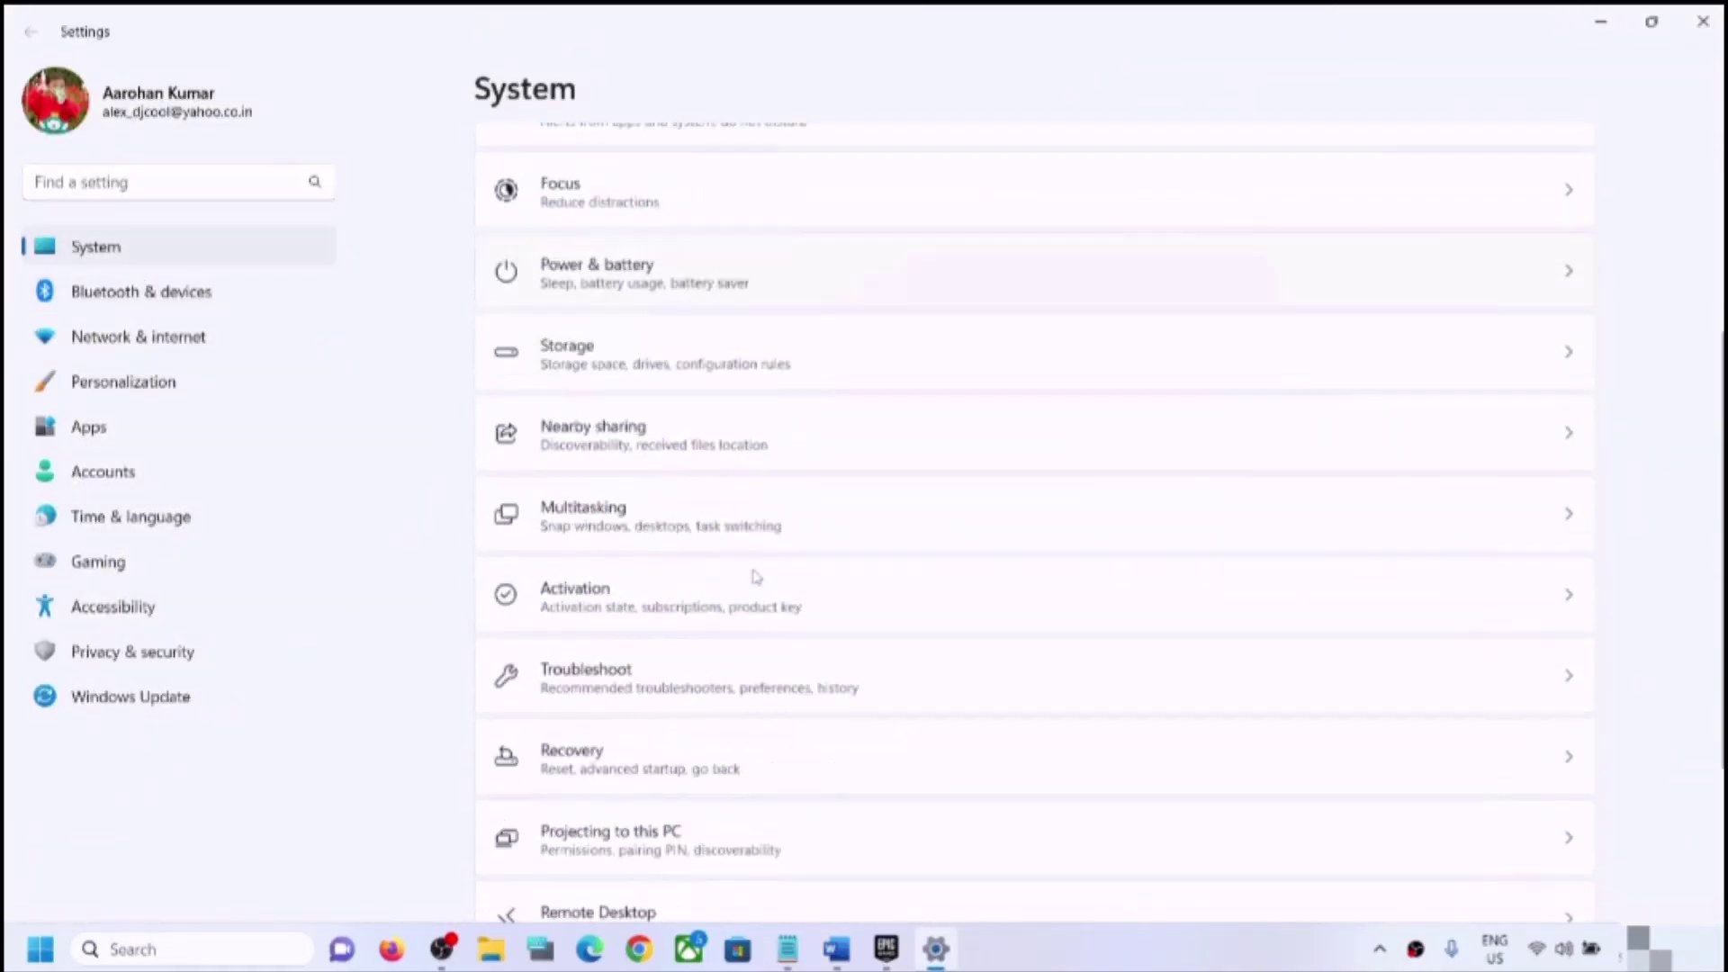
scroll(756, 577, "down", 3)
left_click(717, 445)
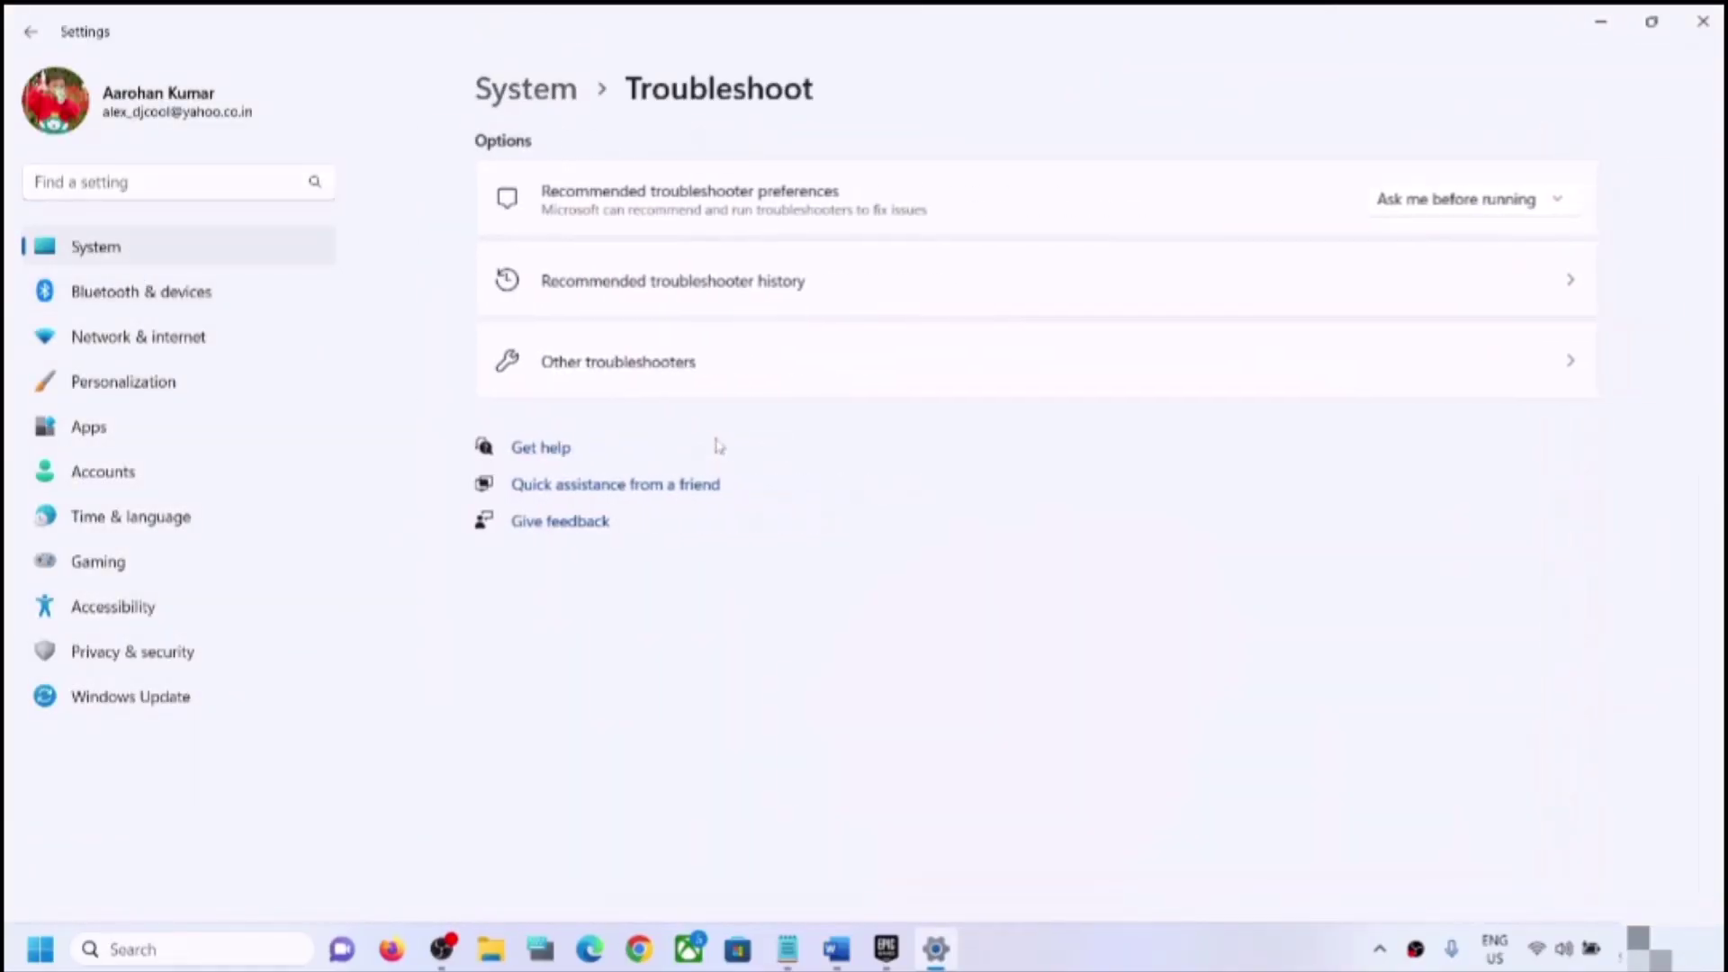
left_click(599, 376)
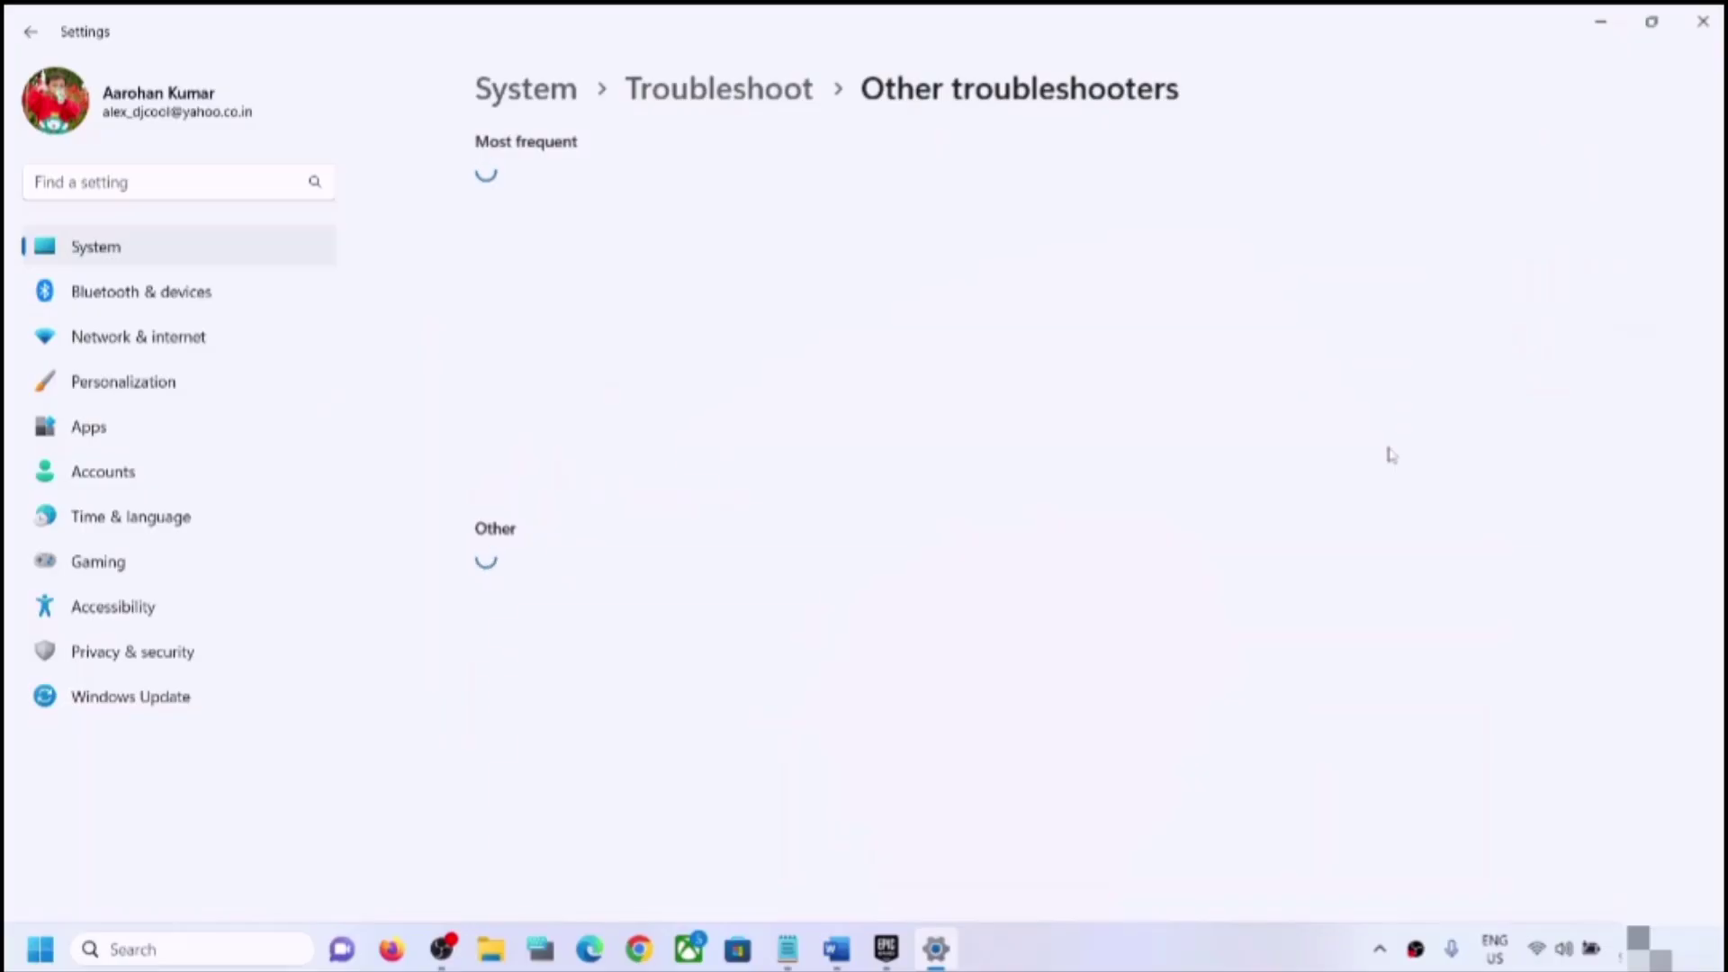
scroll(945, 576, "down", 3)
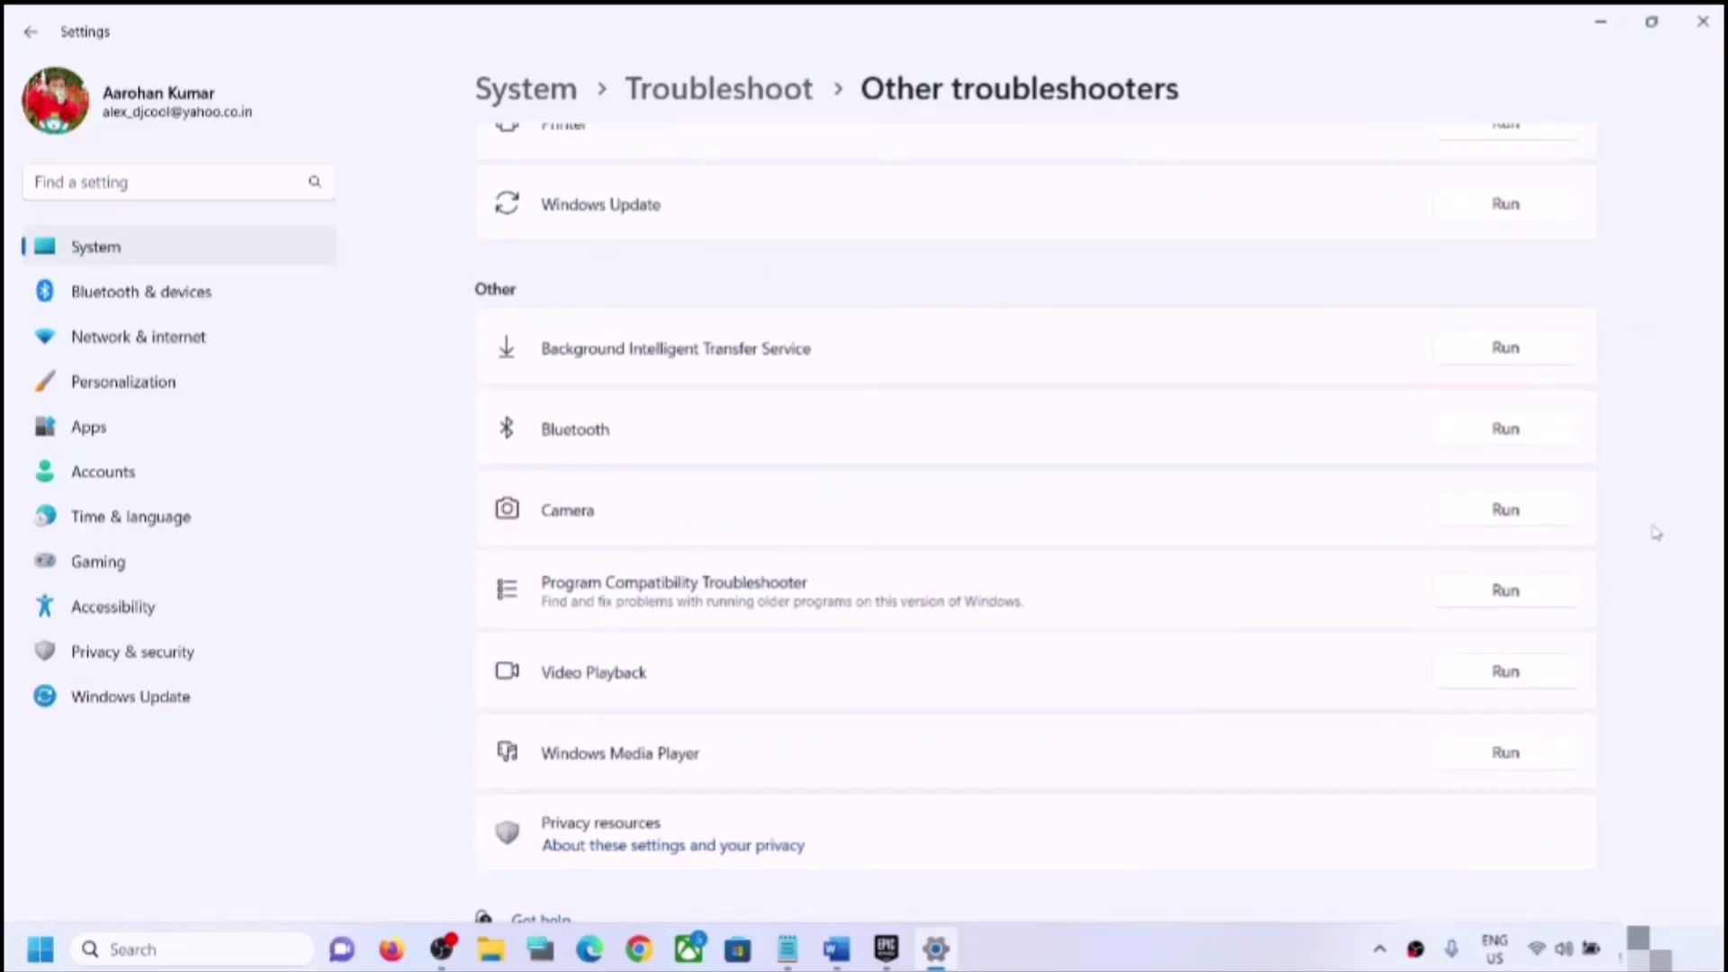
left_click(1535, 527)
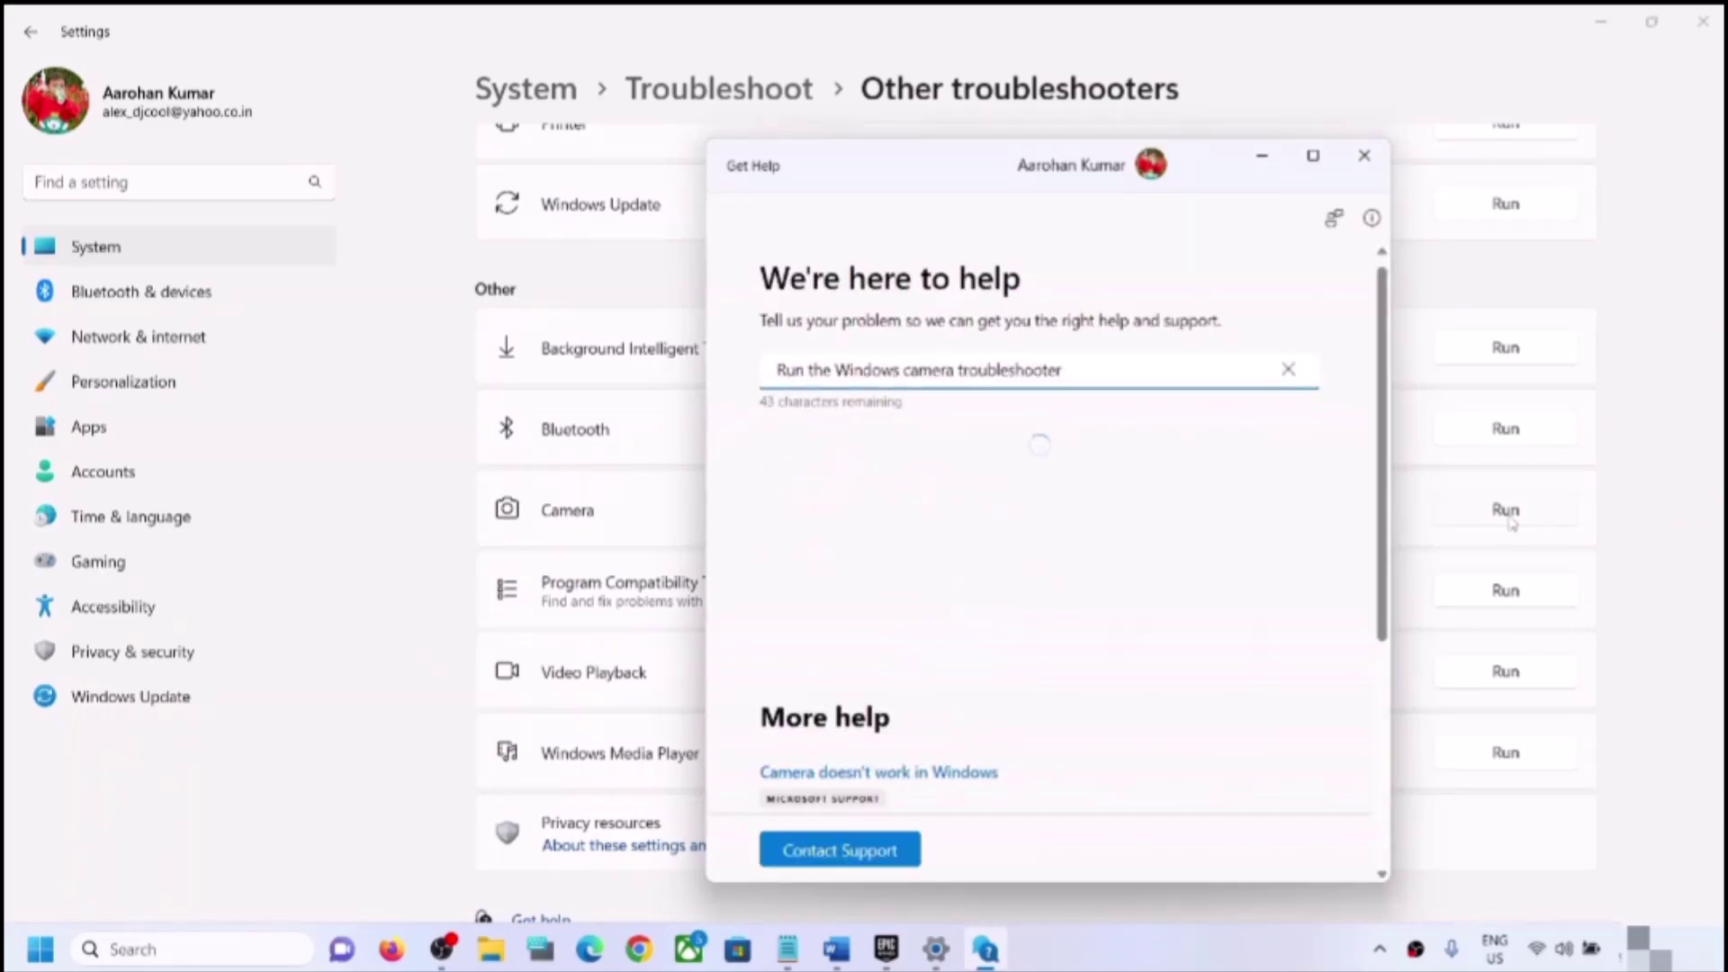
Step: Allow automated diagnostics in Get Help for the Camera troubleshooter
scroll(1146, 585, "down", 2)
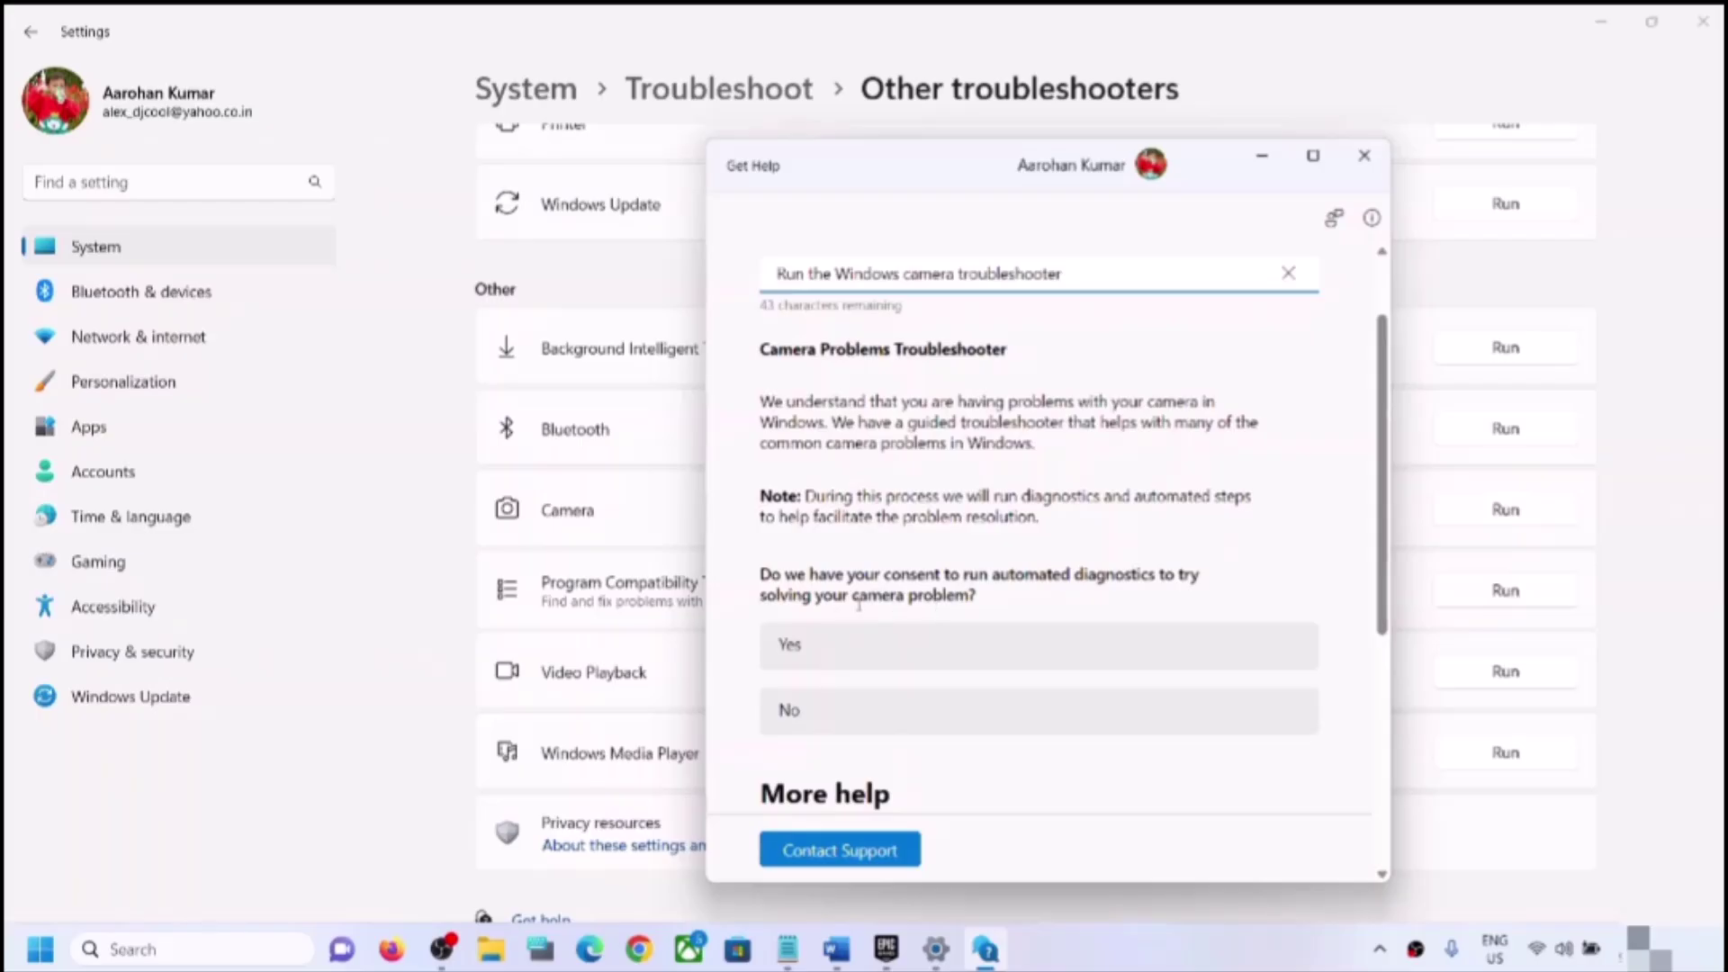
left_click(879, 658)
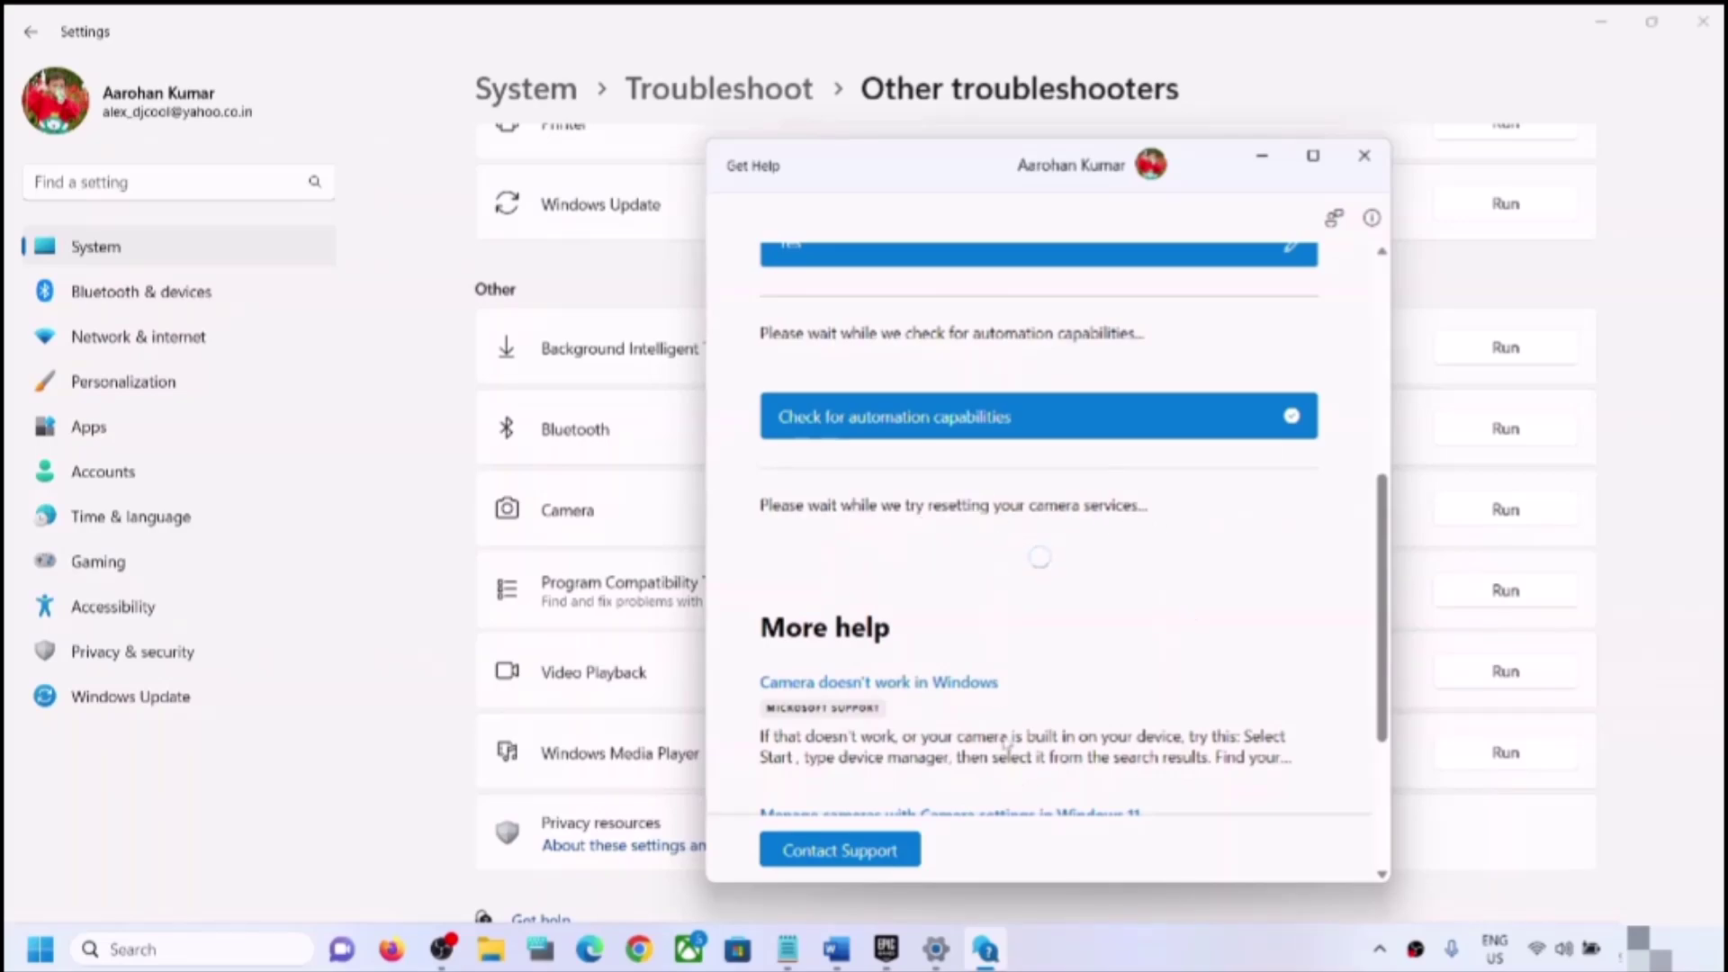
Step: Close Get Help and highlight the next step's text in the Word guide
left_click(1662, 513)
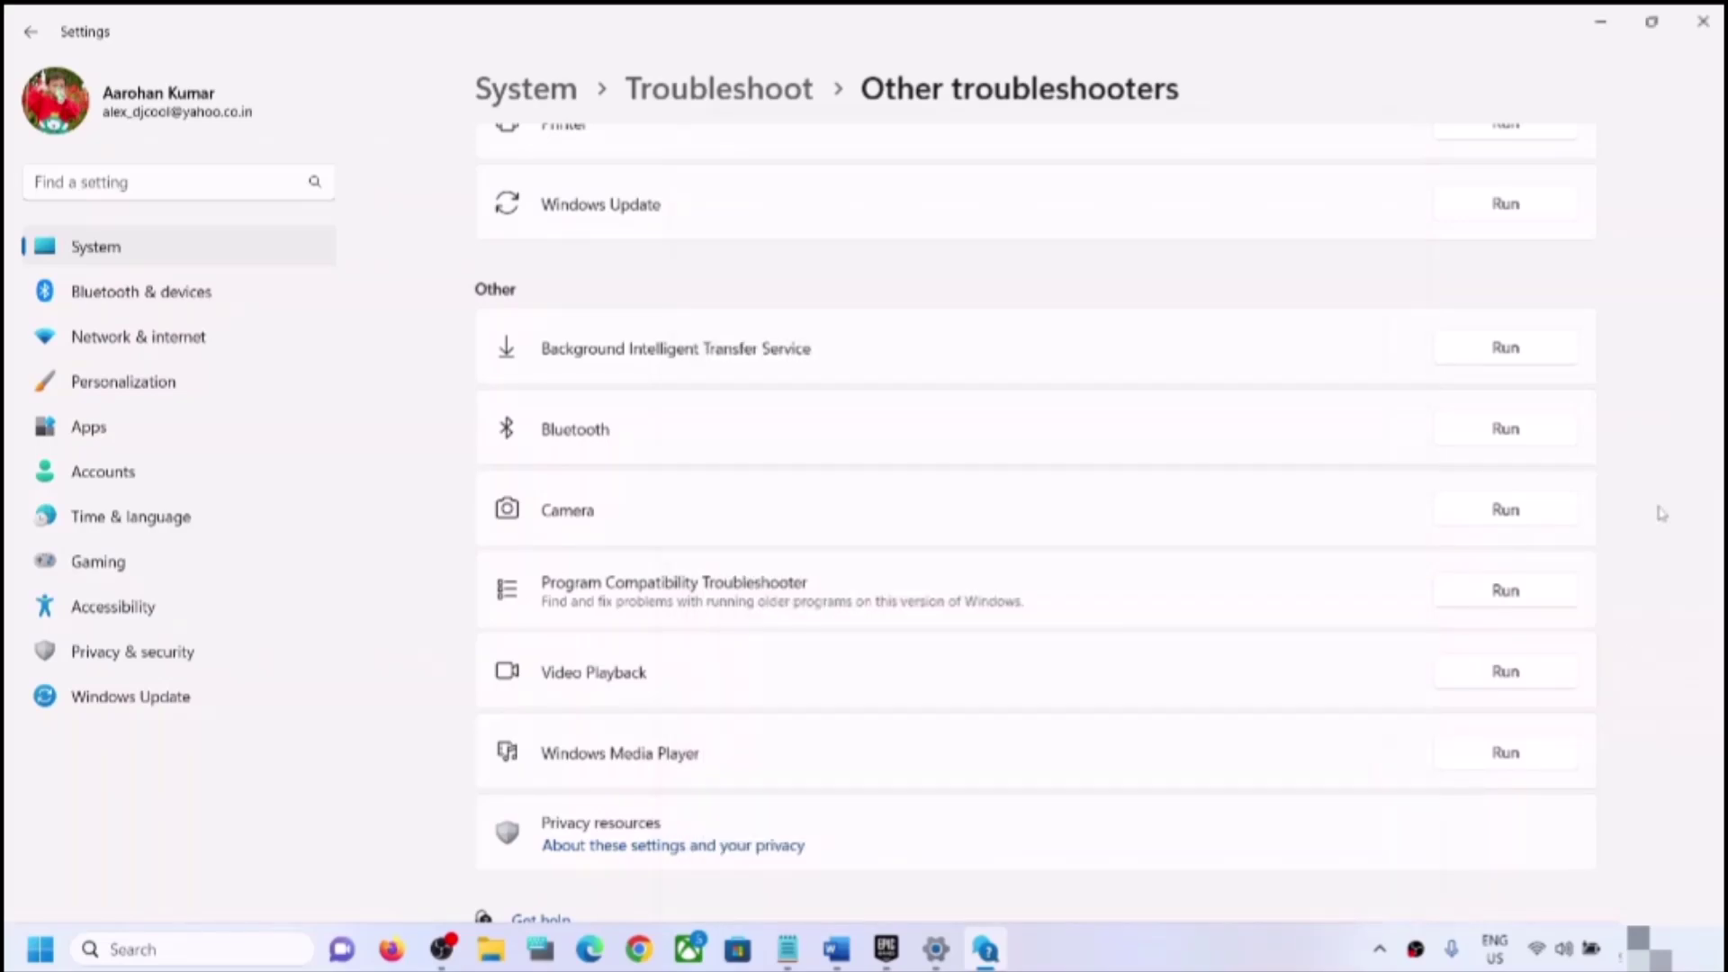
left_click(836, 950)
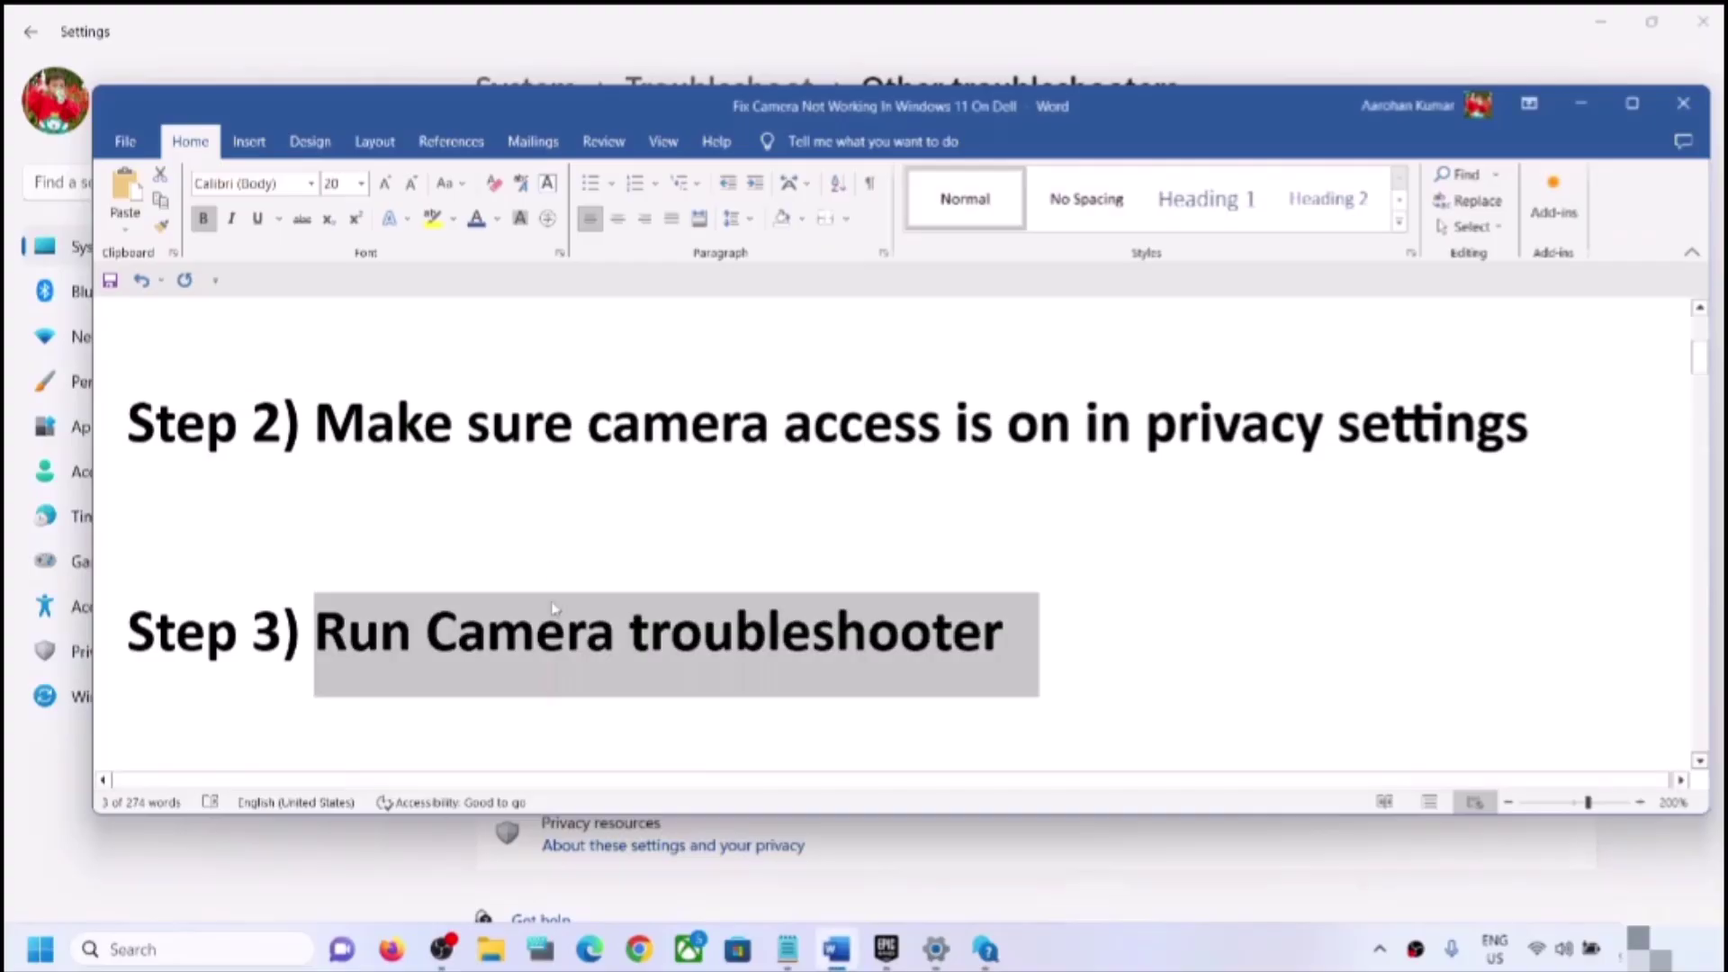
scroll(554, 609, "down", 3)
scroll(551, 605, "up", 1)
left_click_drag(315, 626, 760, 602)
Step: Search for 'camera' and open App settings for the Camera app result
left_click(225, 950)
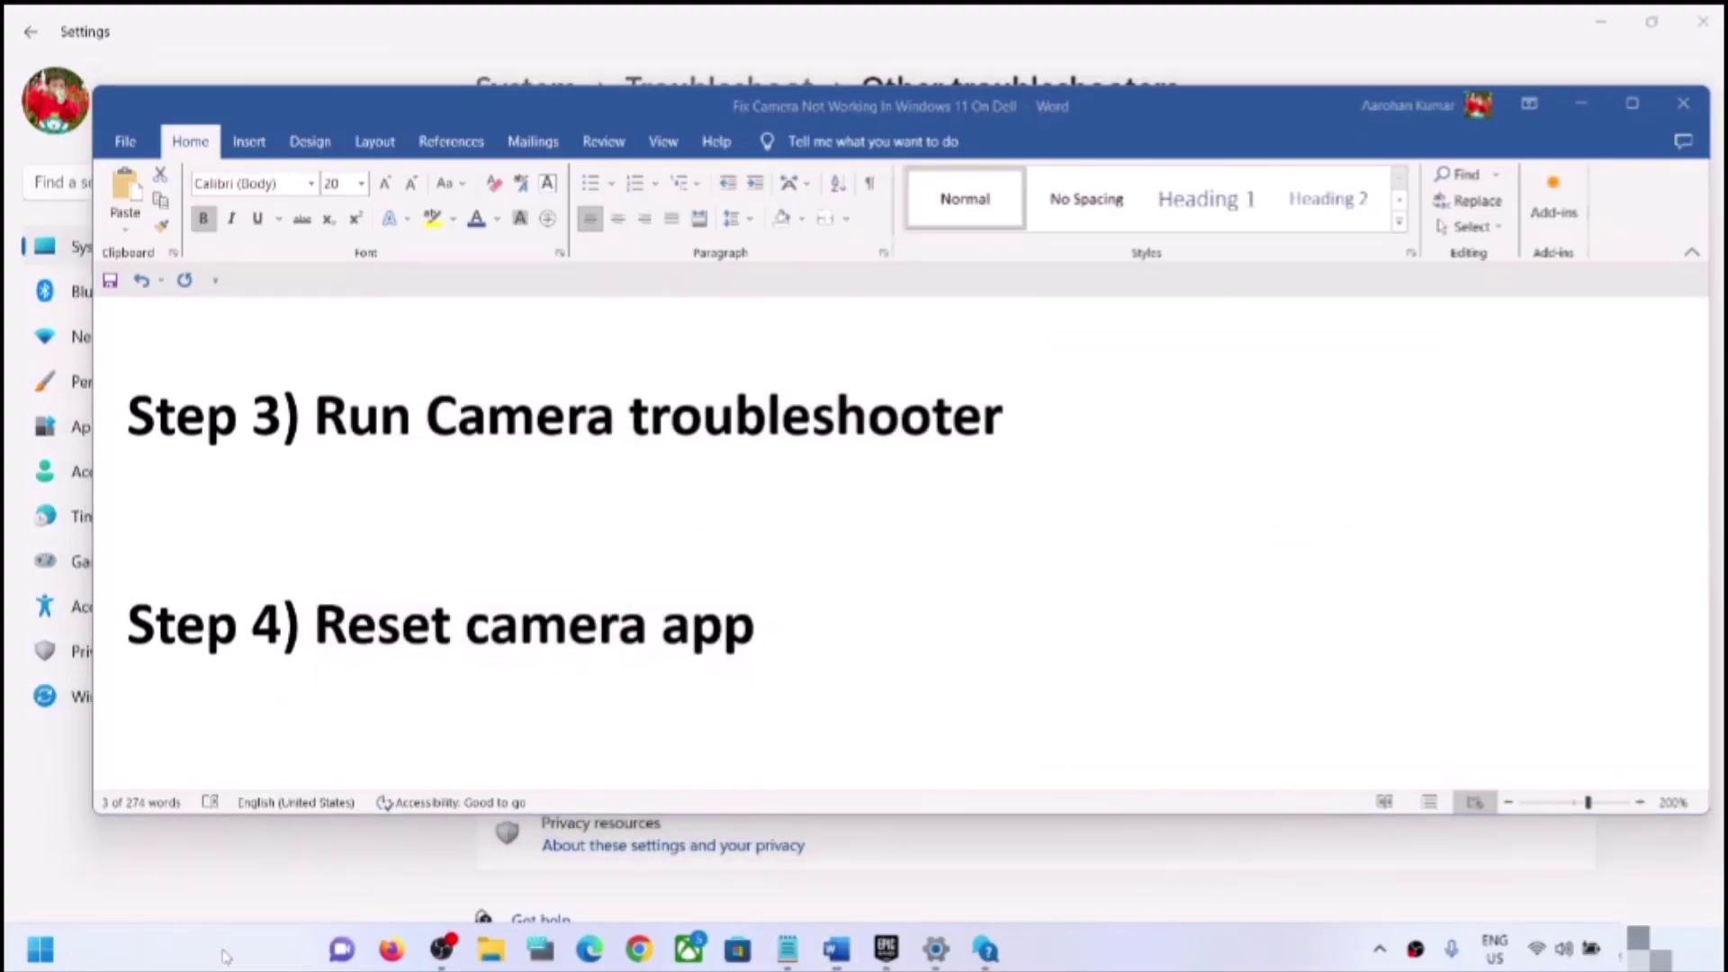
type("amera")
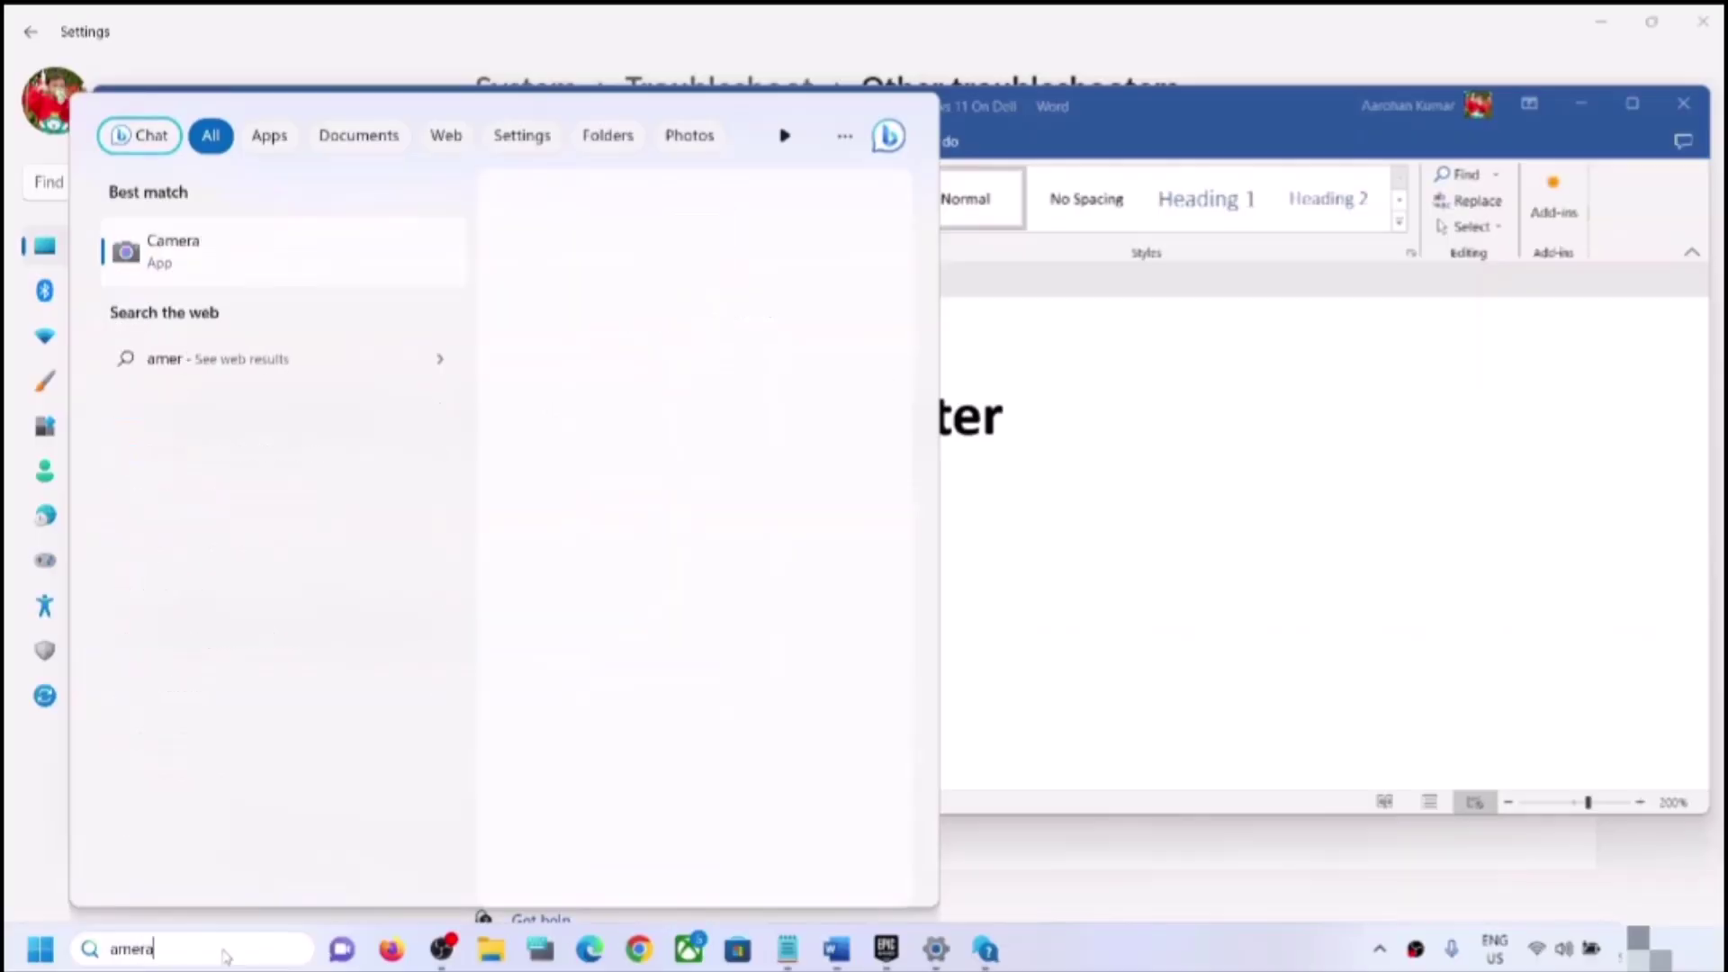
right_click(196, 262)
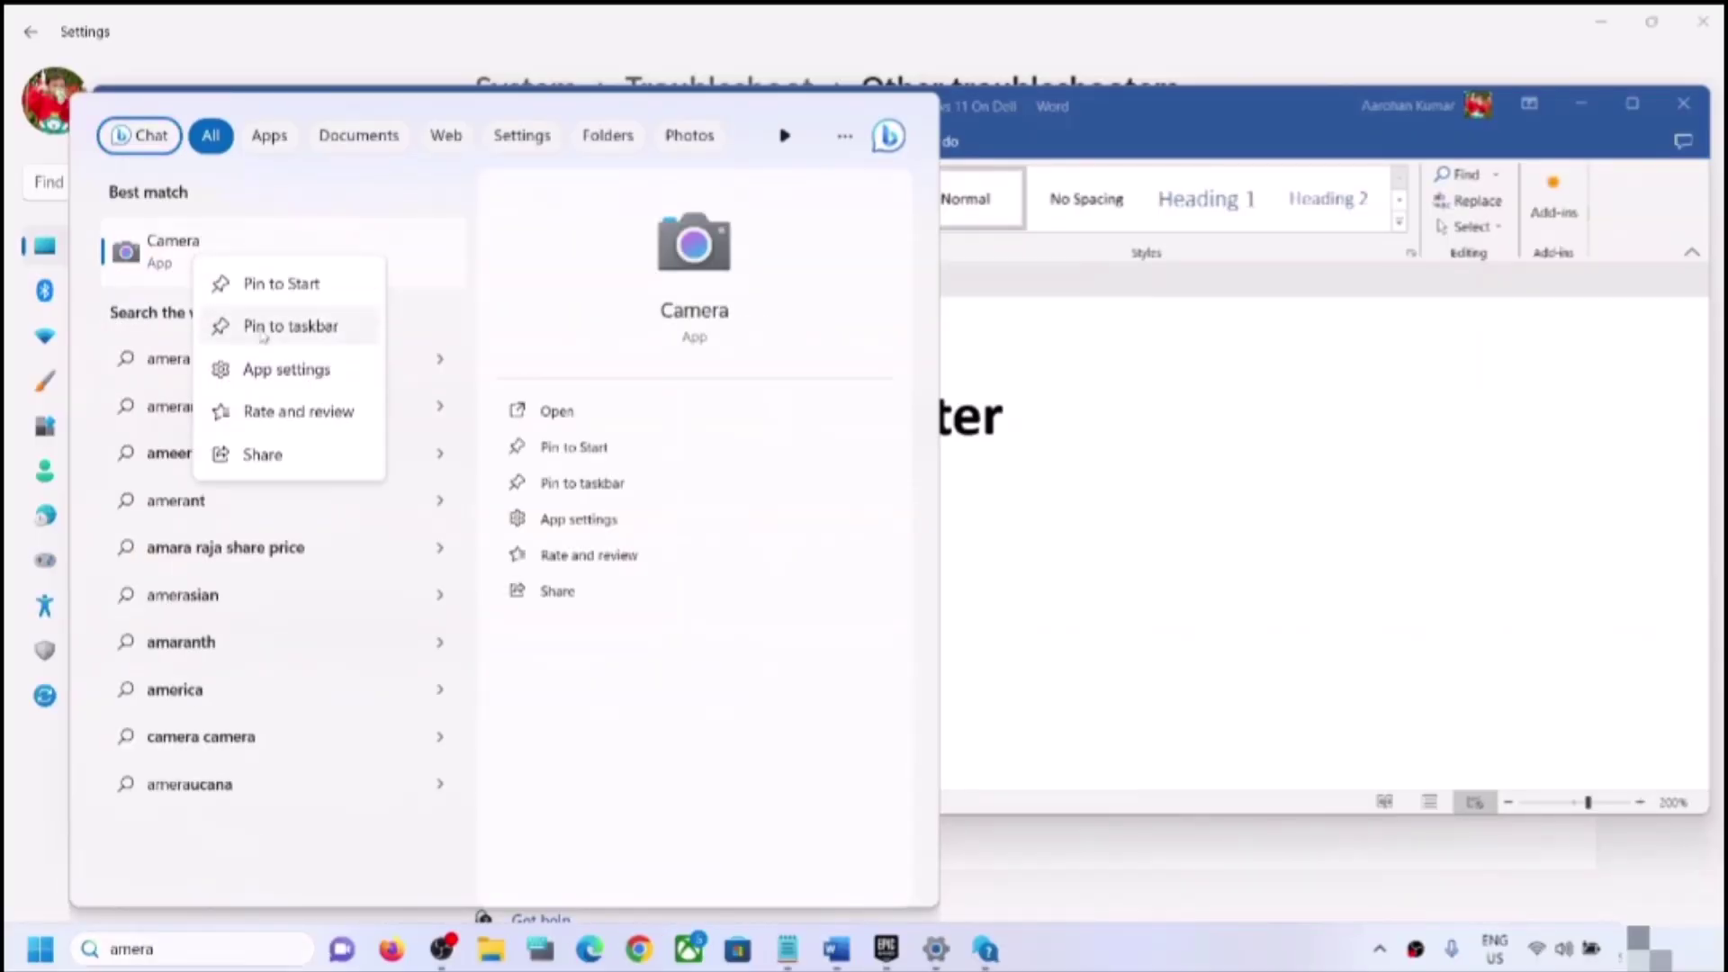
left_click(270, 370)
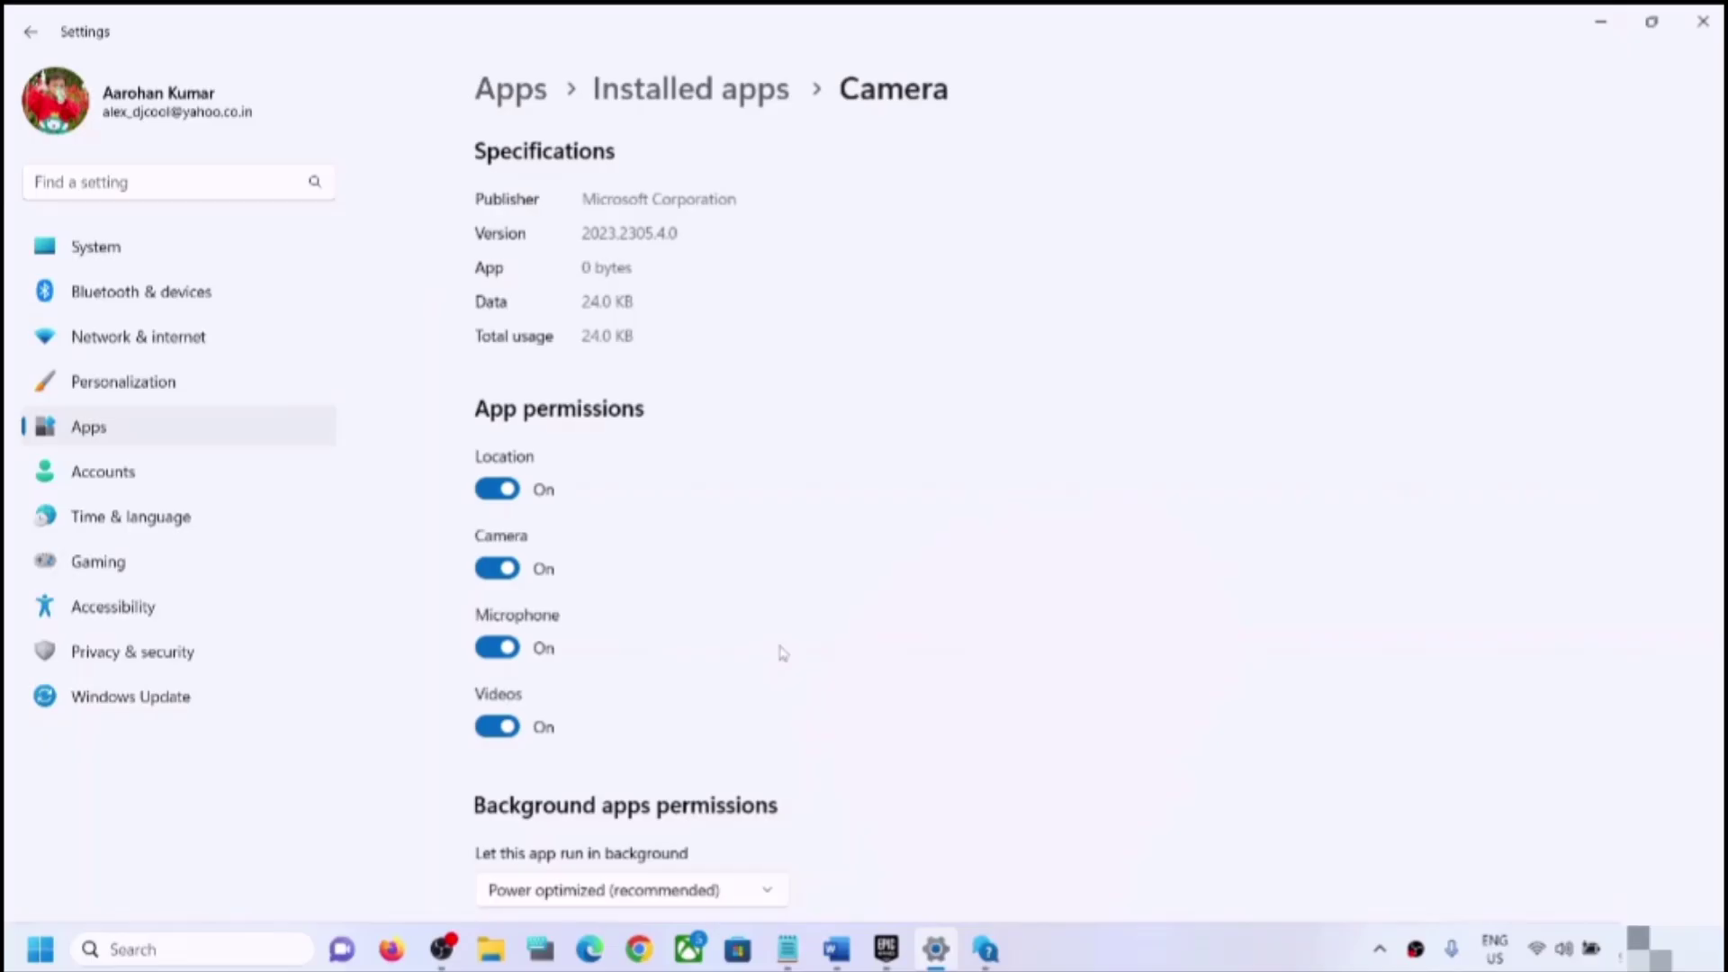
Step: On the Camera app page, run Repair, then Reset and confirm deleting its data
scroll(782, 653, "down", 10)
scroll(816, 652, "down", 1)
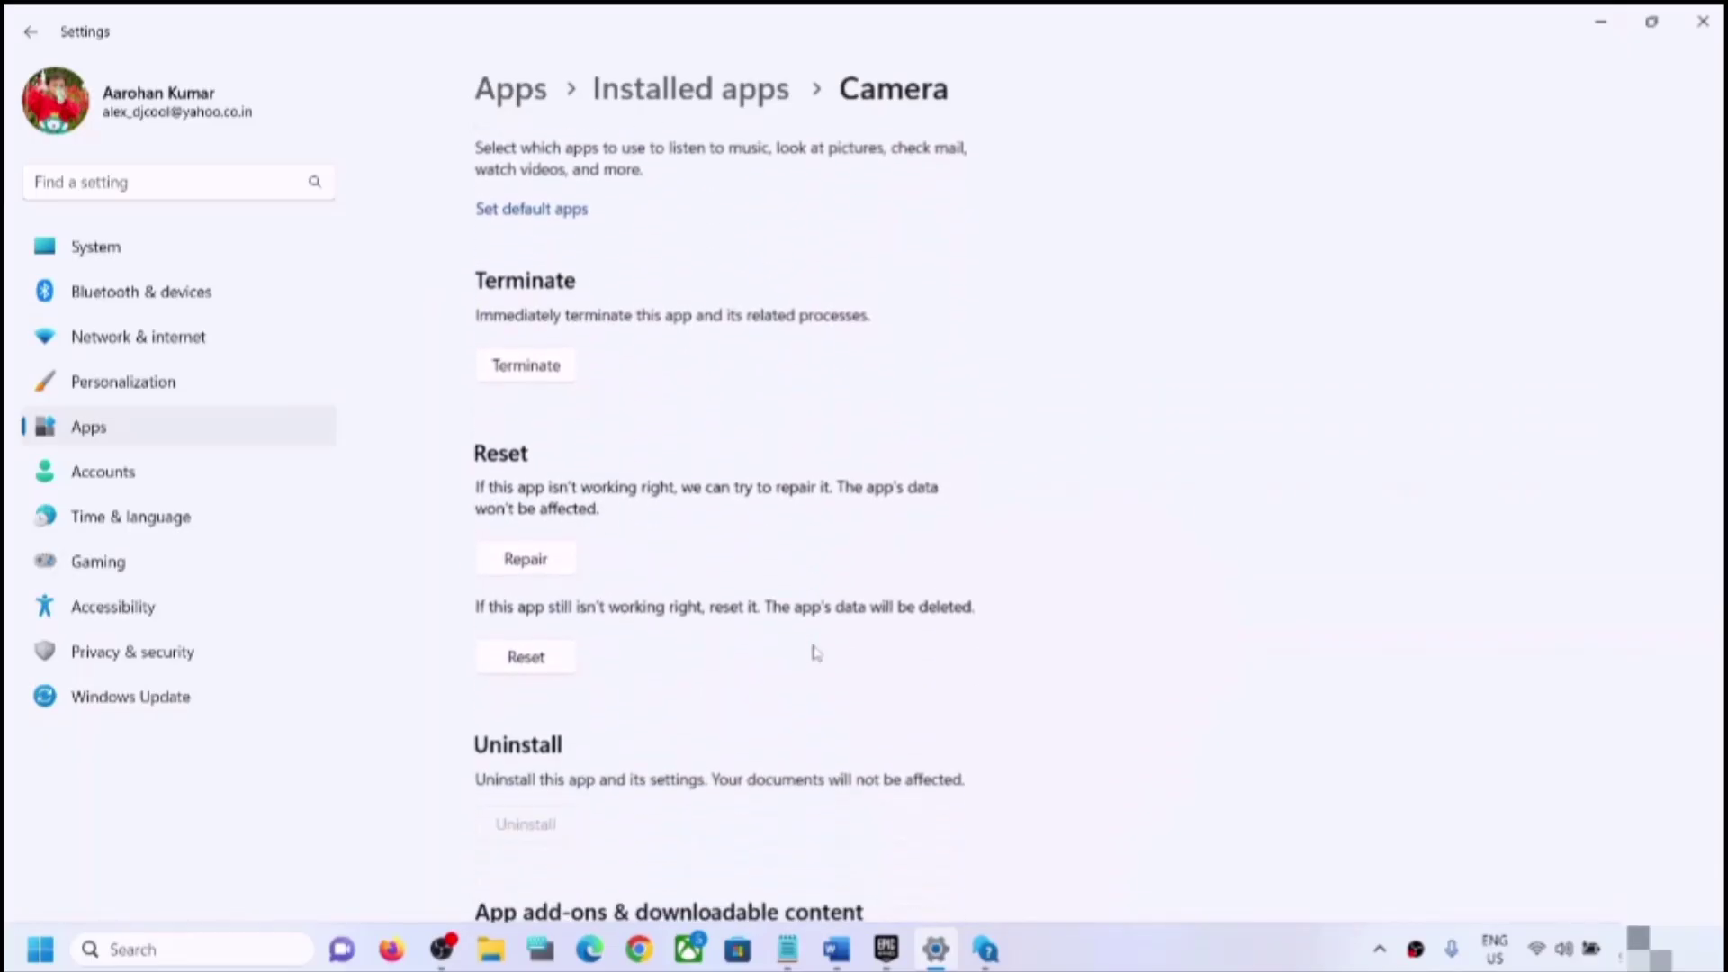
left_click(559, 569)
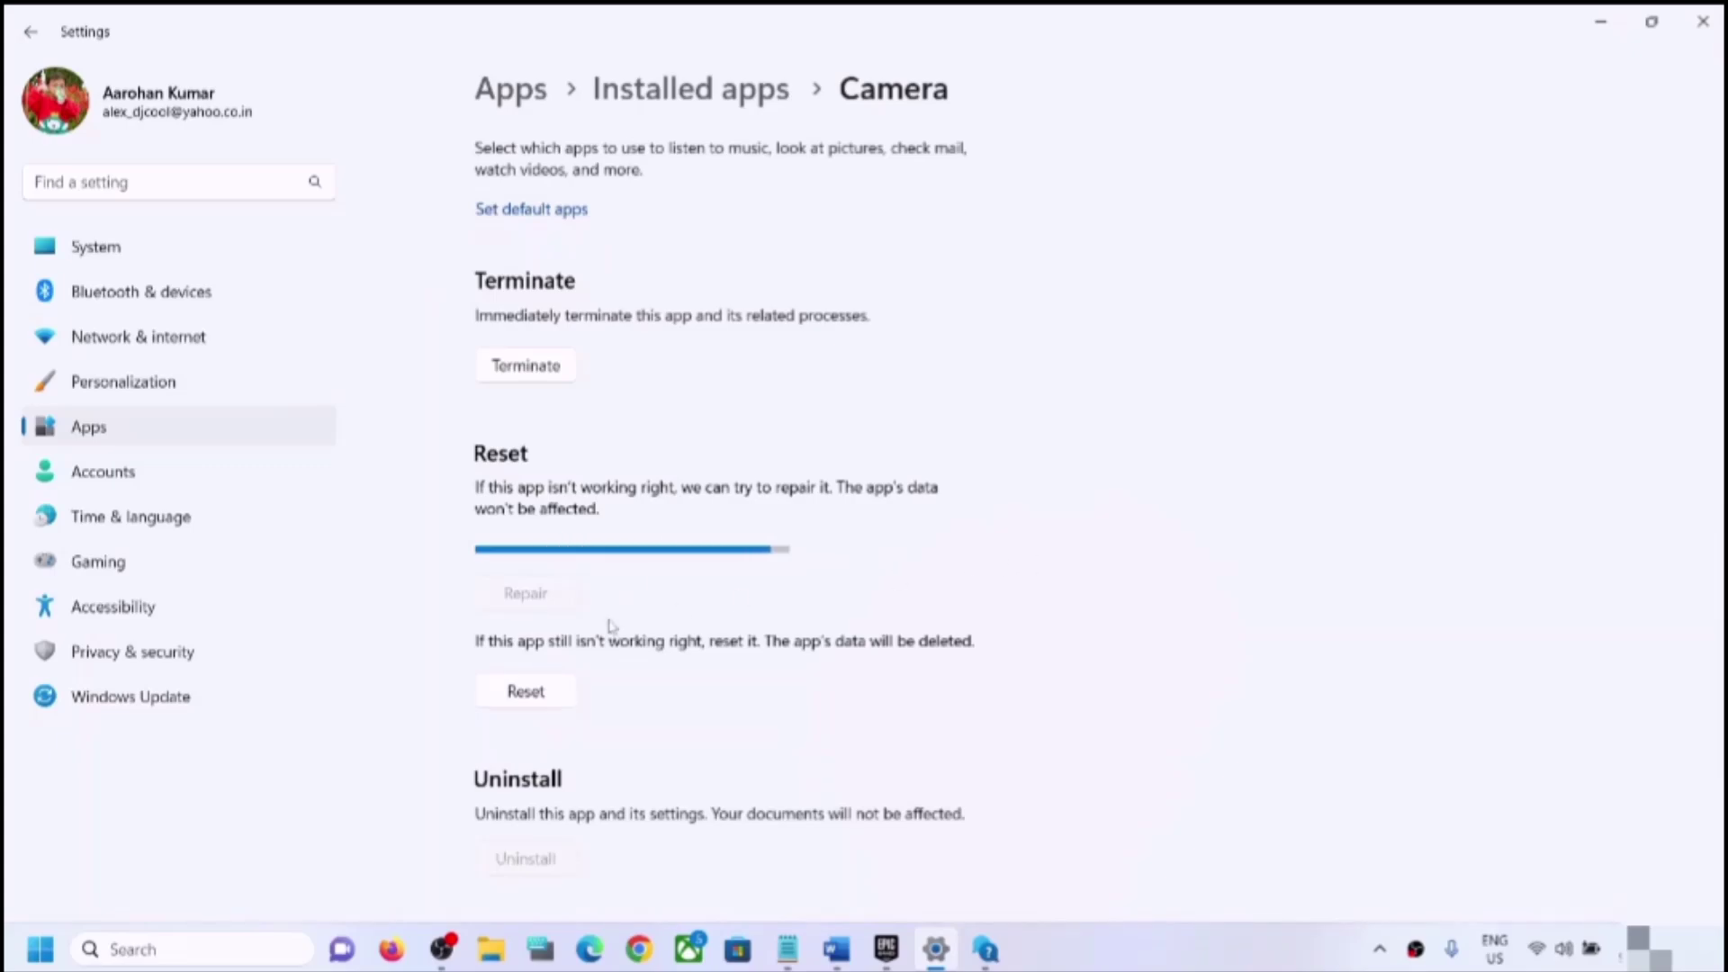
left_click(511, 659)
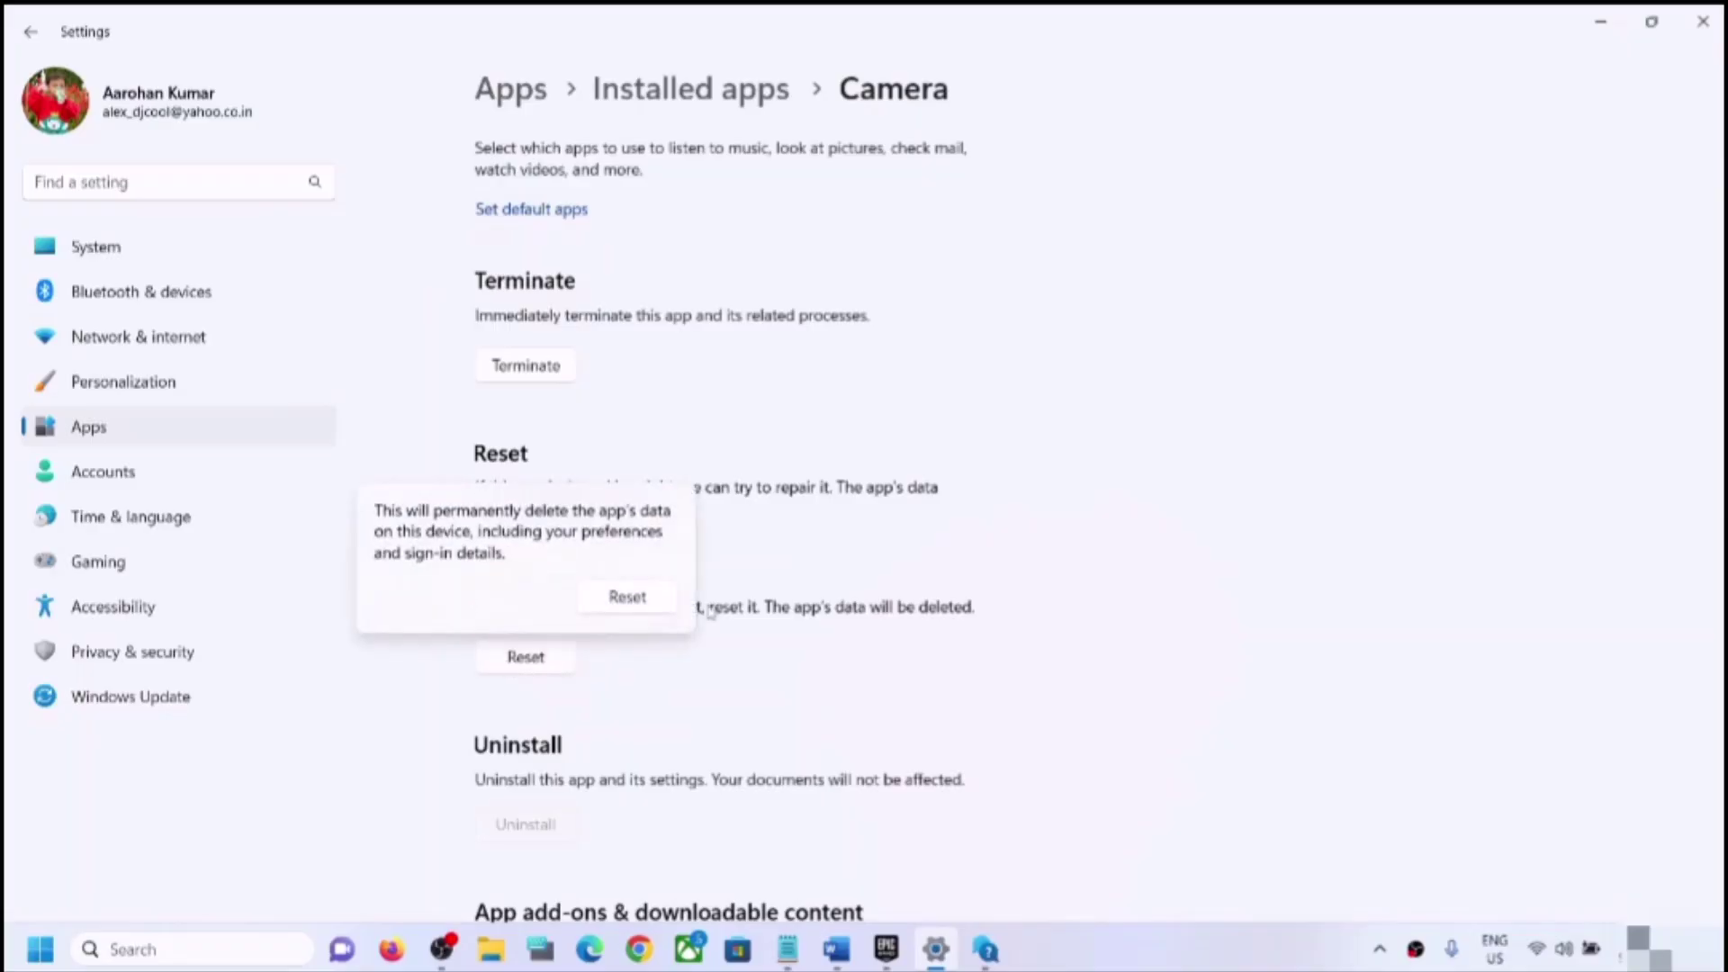
left_click(632, 597)
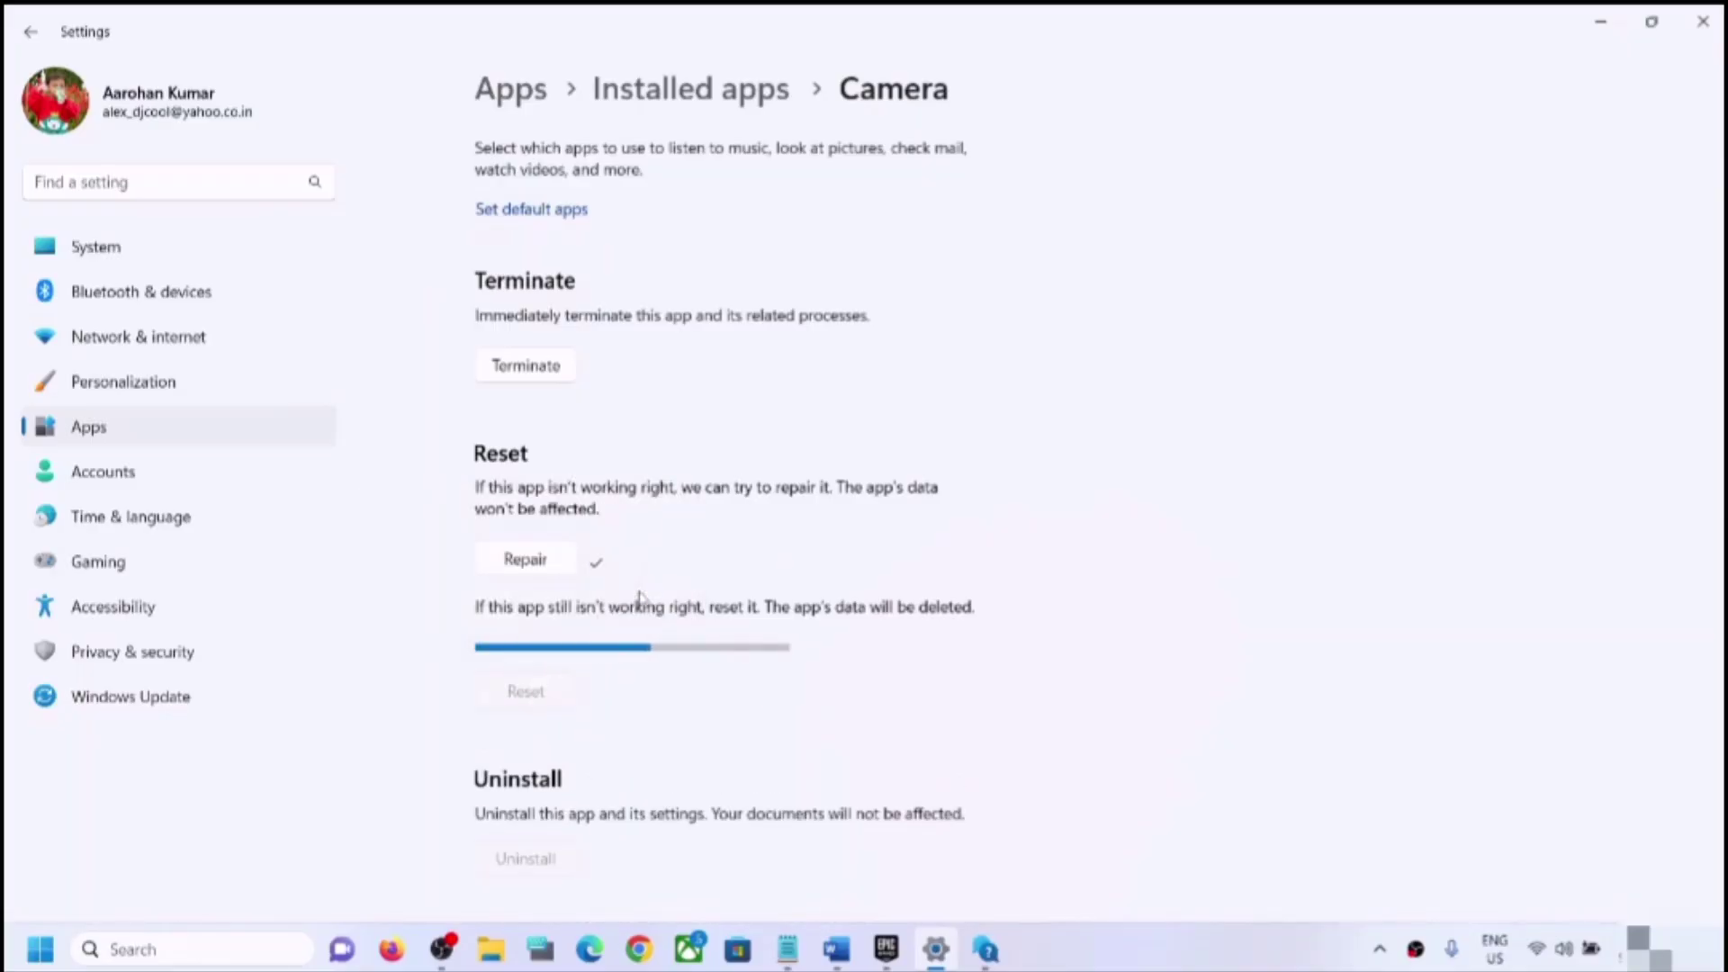
Step: Highlight Step 5 'Disable and enable camera' in Word and bring up Device Manager
left_click(837, 950)
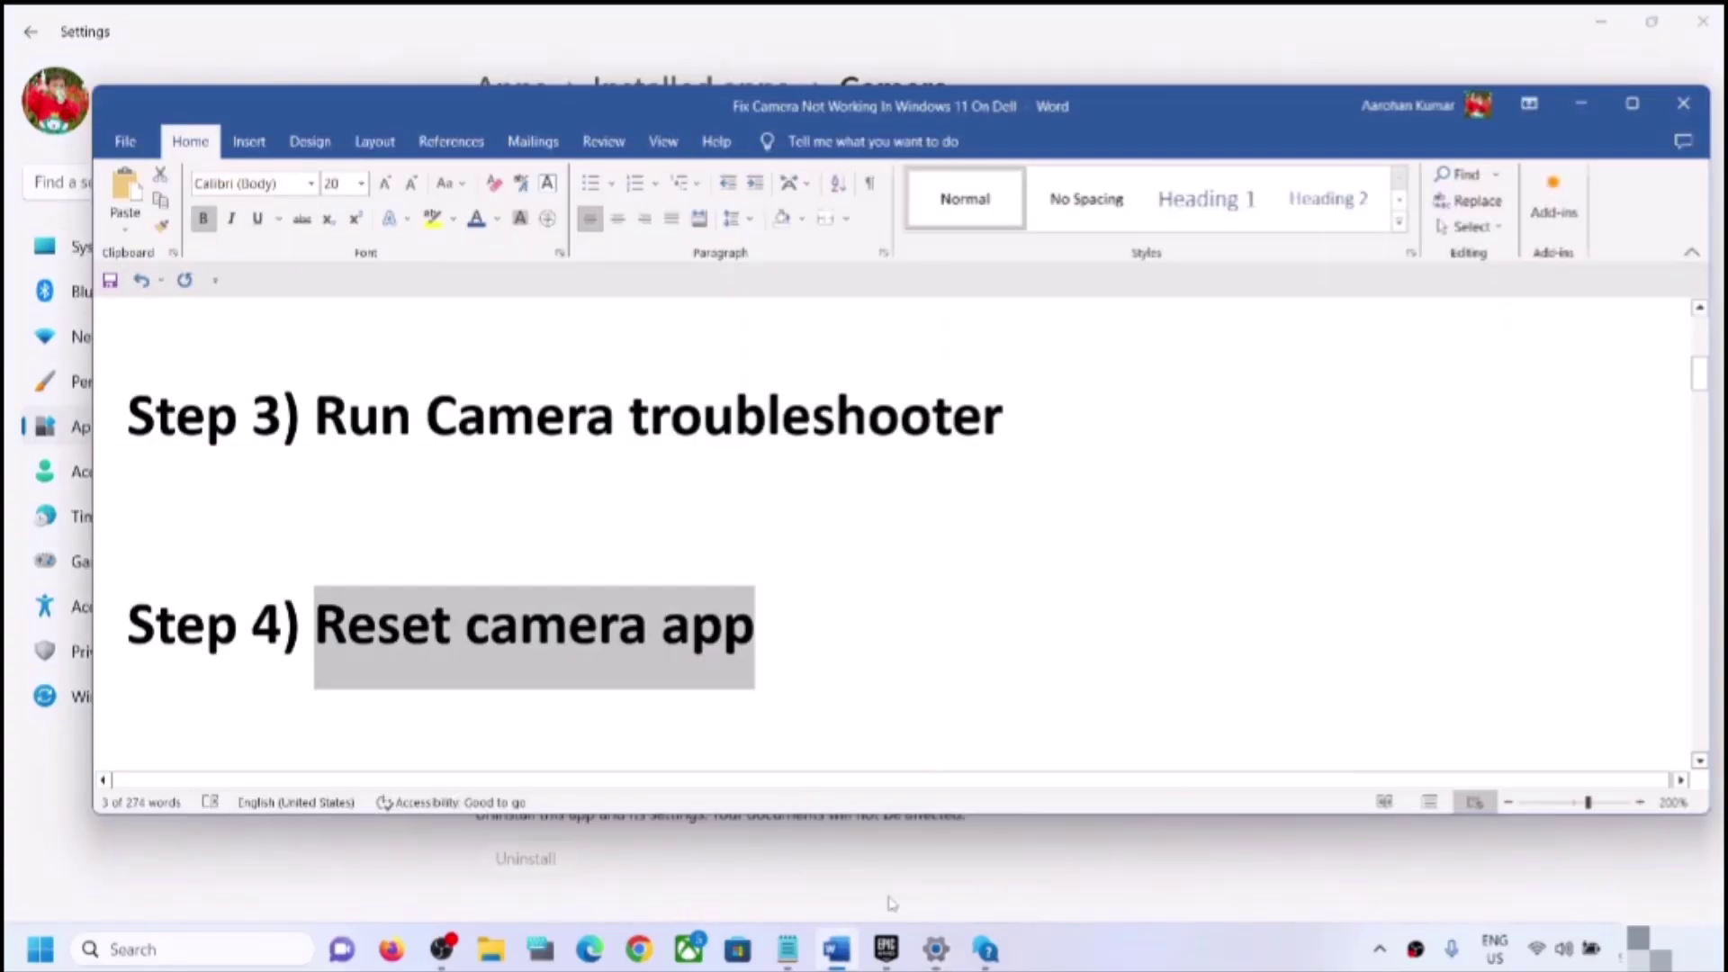
scroll(680, 636, "down", 2)
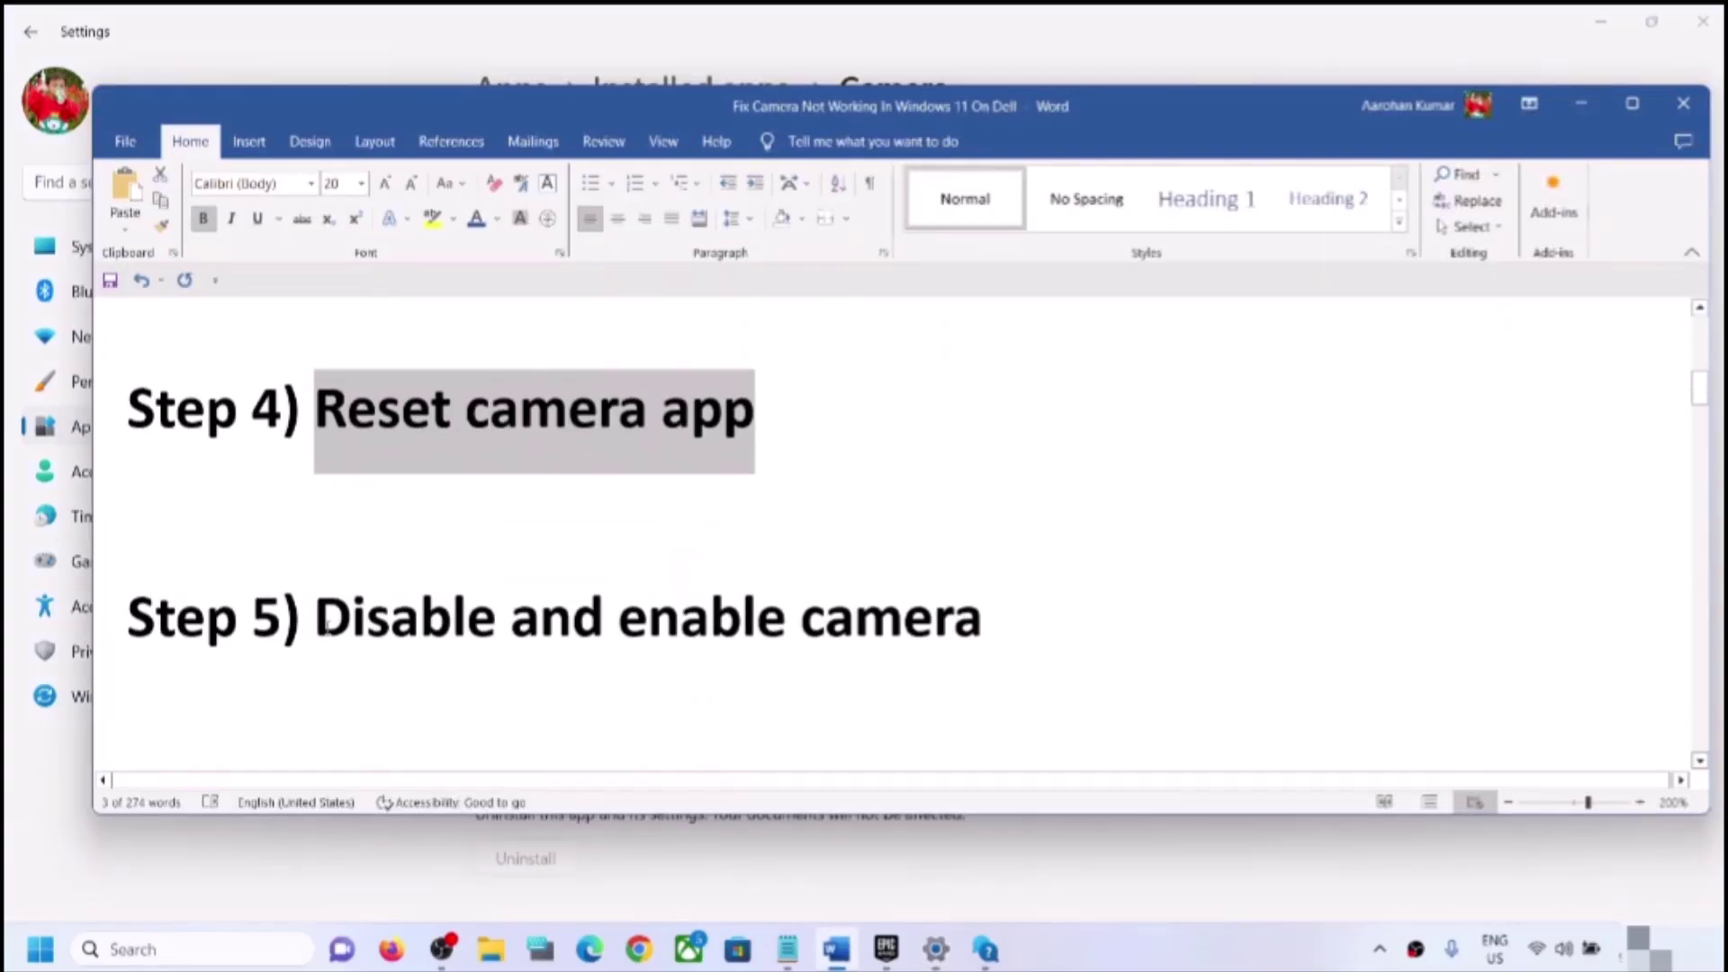
left_click_drag(316, 621, 994, 619)
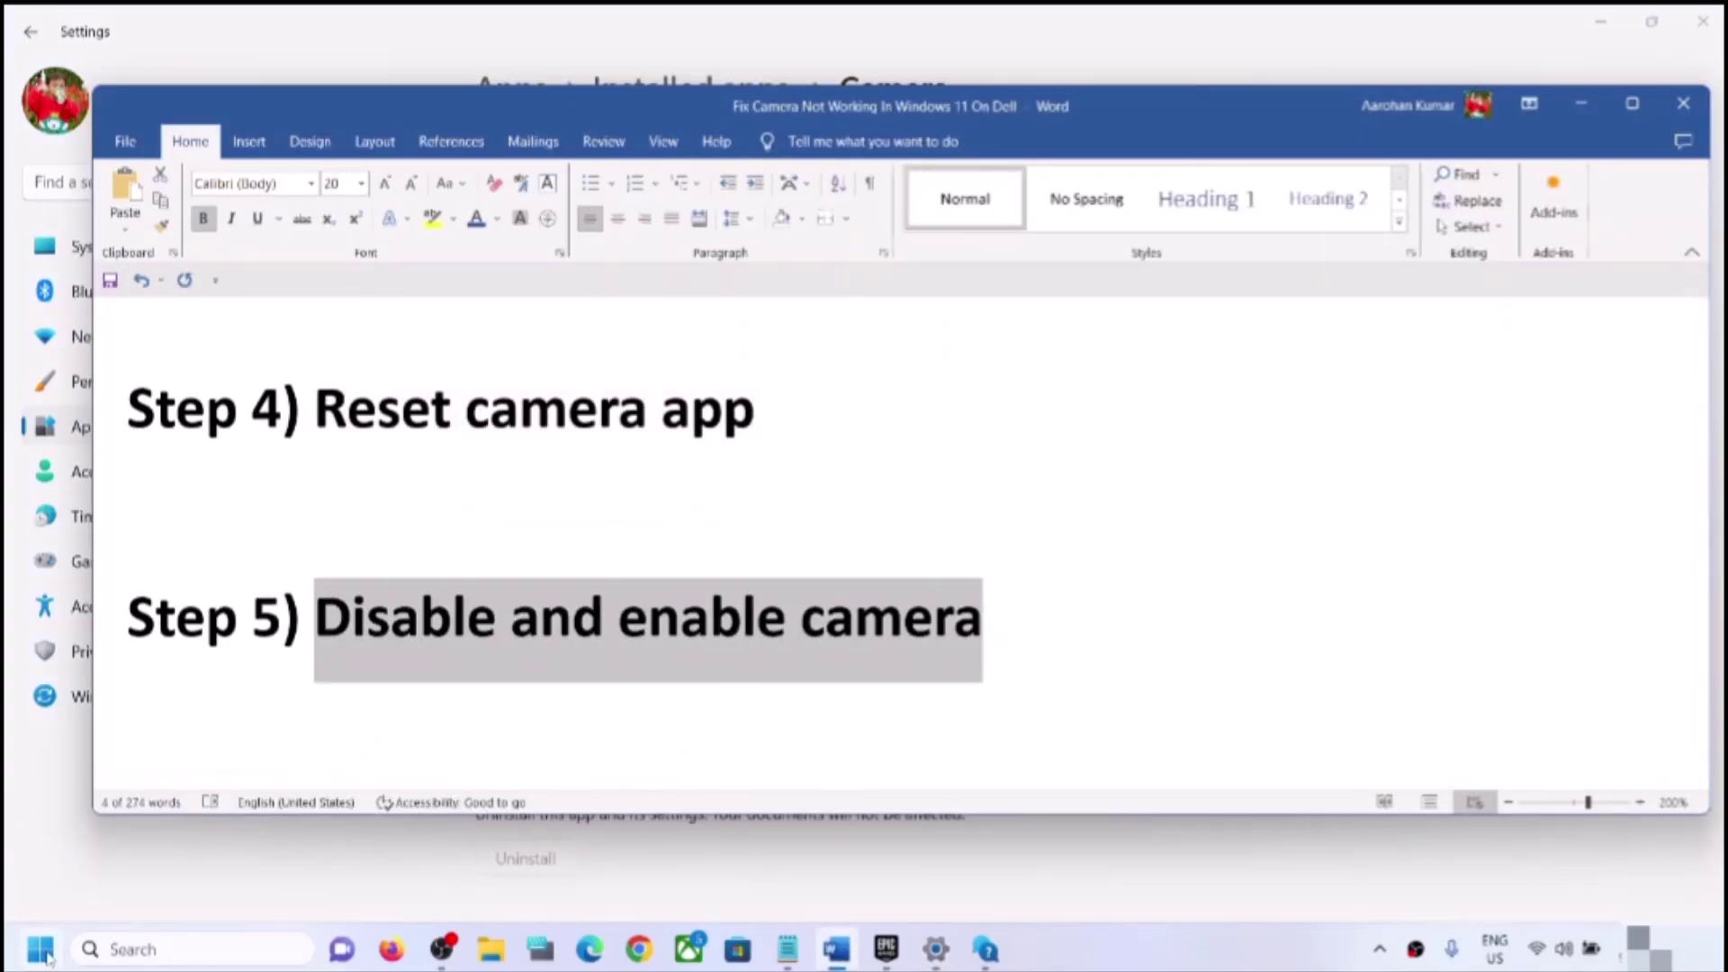
right_click(54, 952)
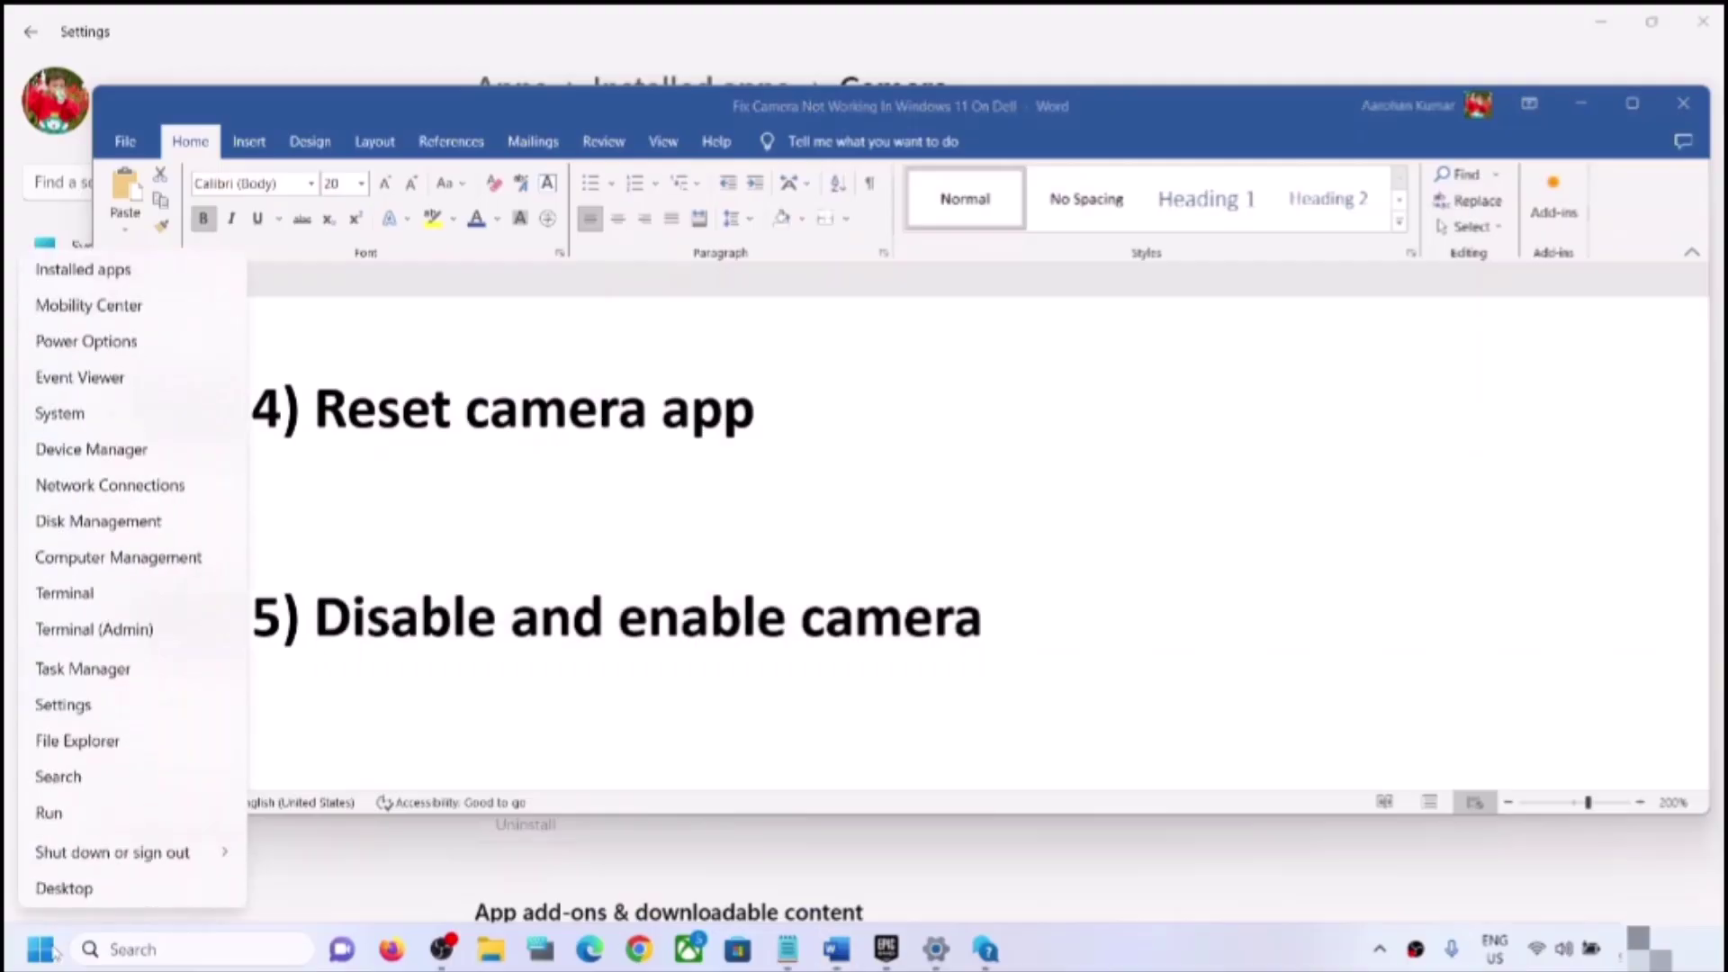
key("Escape")
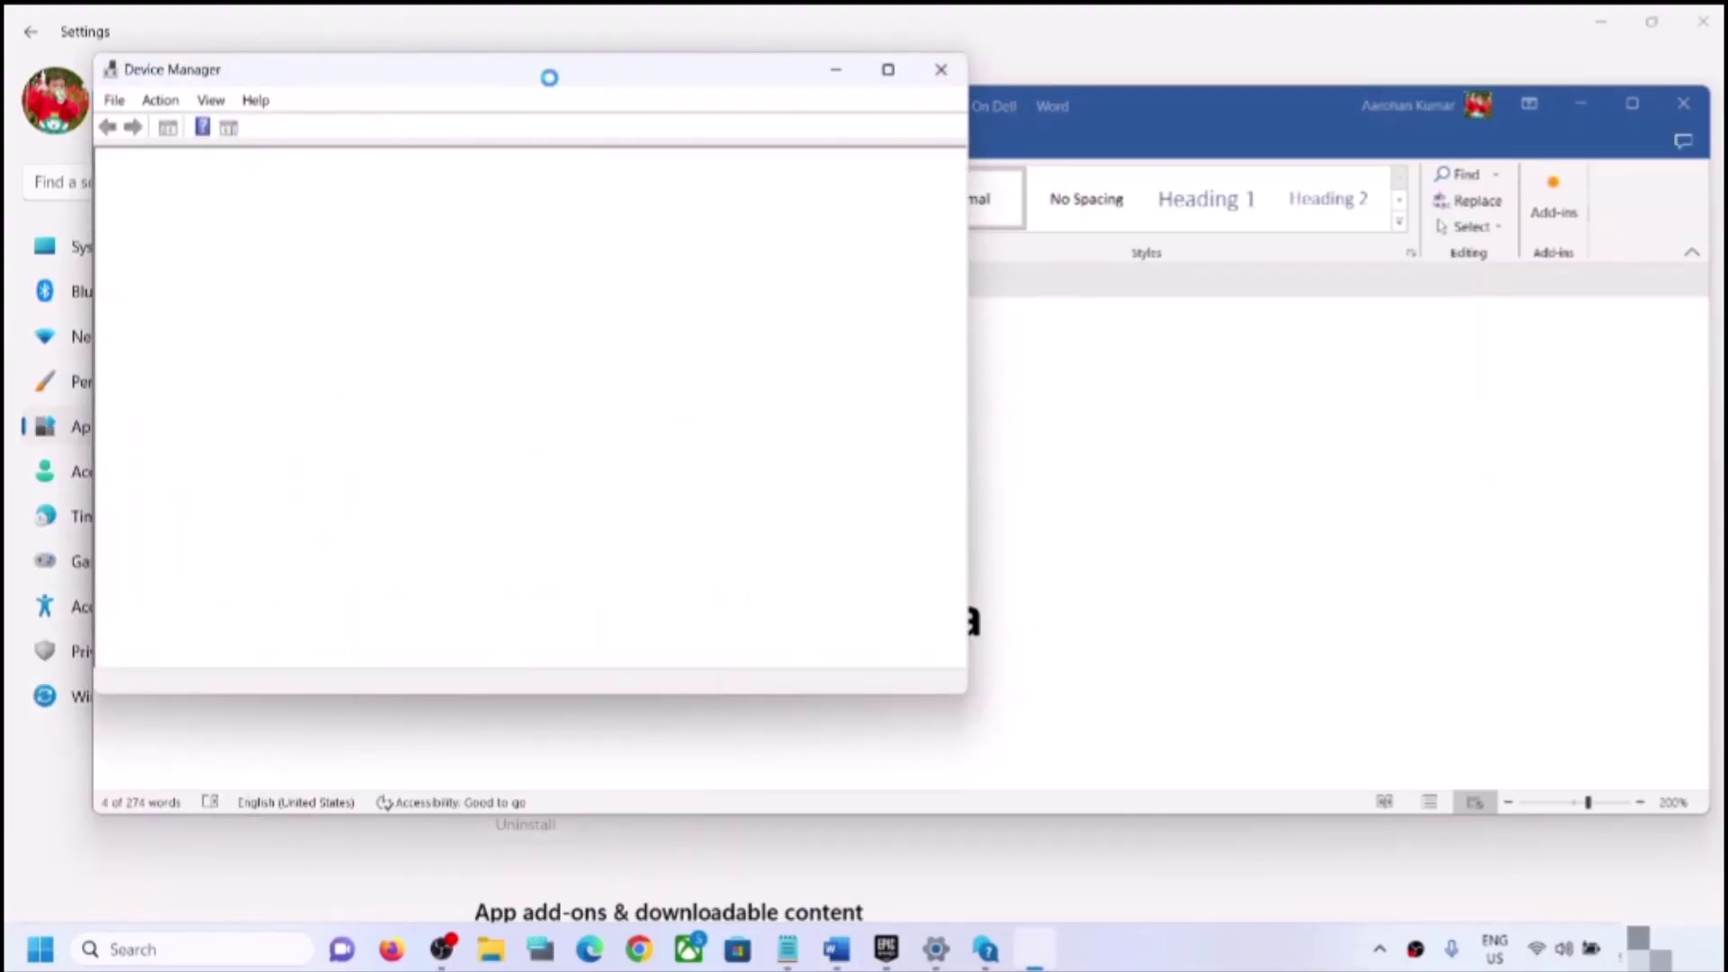
left_click_drag(579, 77, 918, 171)
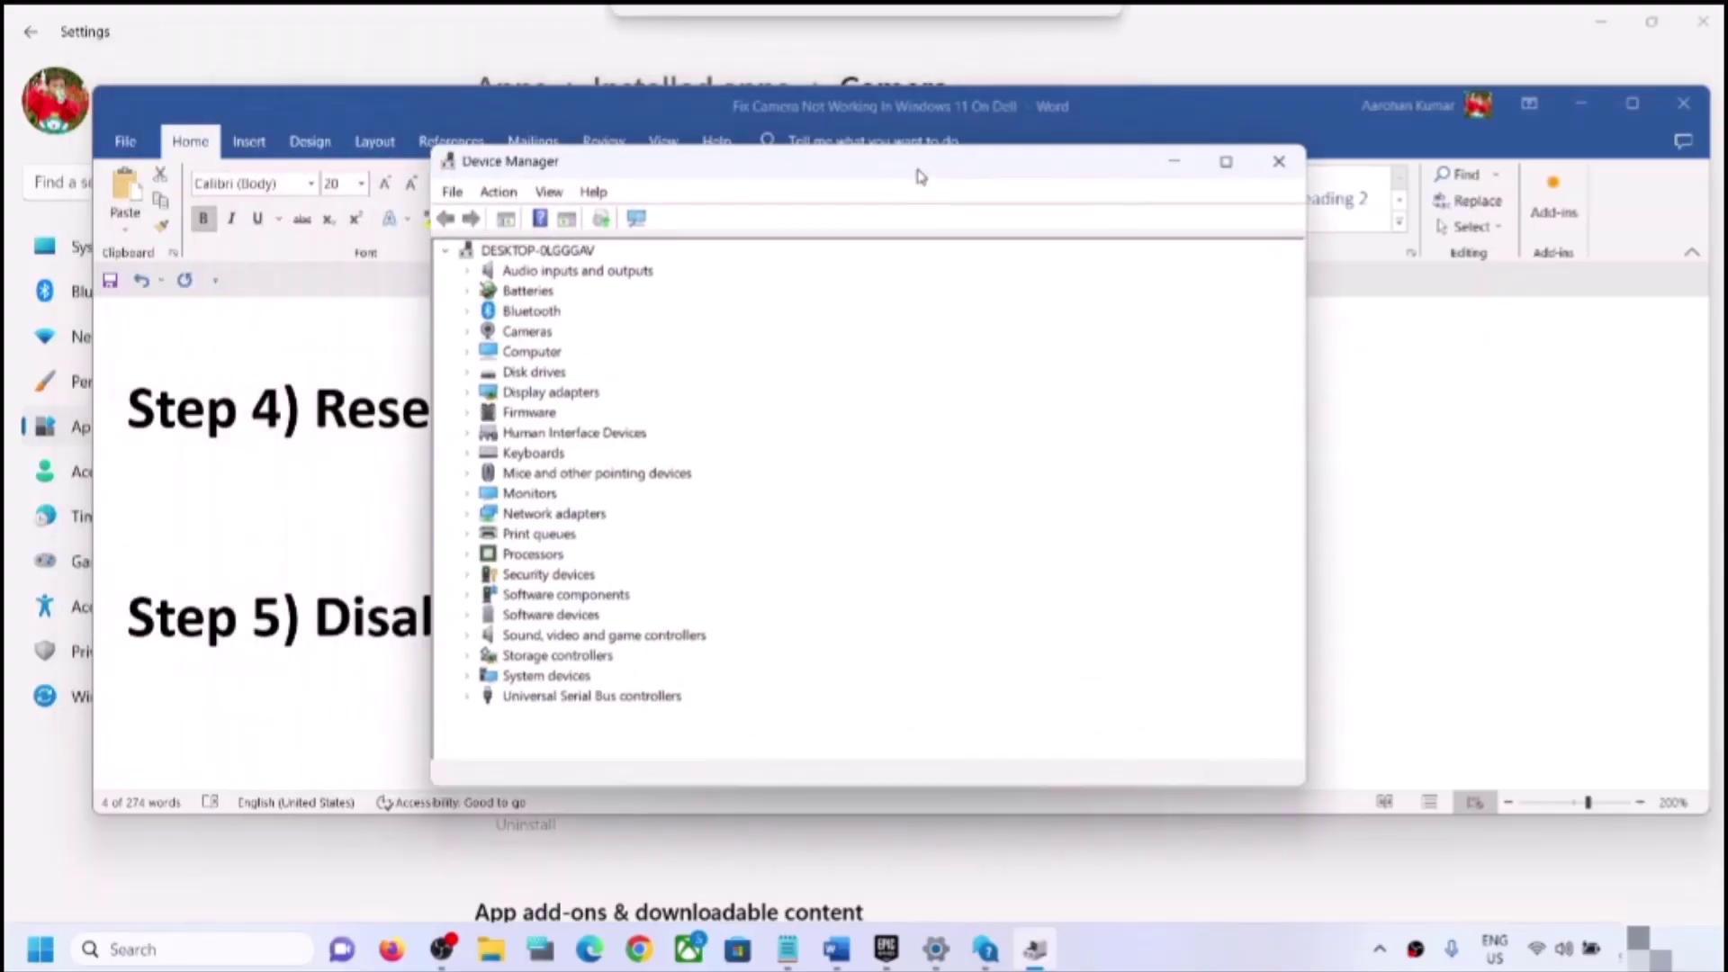
Step: Disable the HP TrueVision HD Camera under Cameras, confirm, then enable it again
left_click(467, 332)
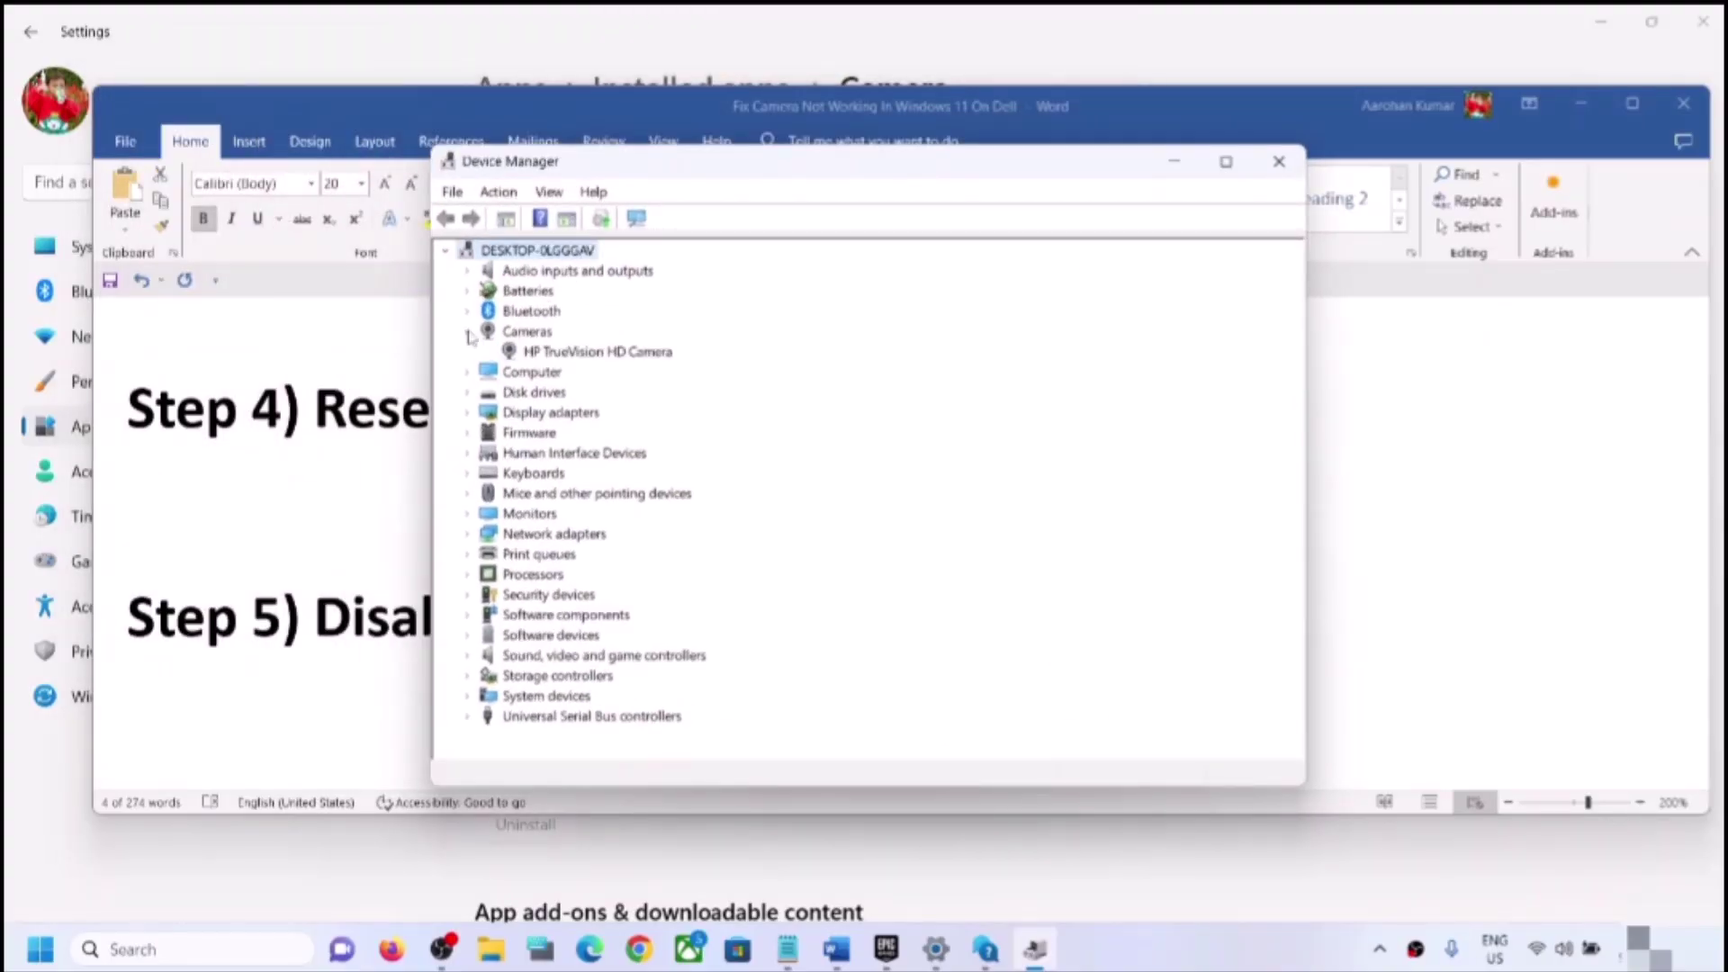
right_click(582, 355)
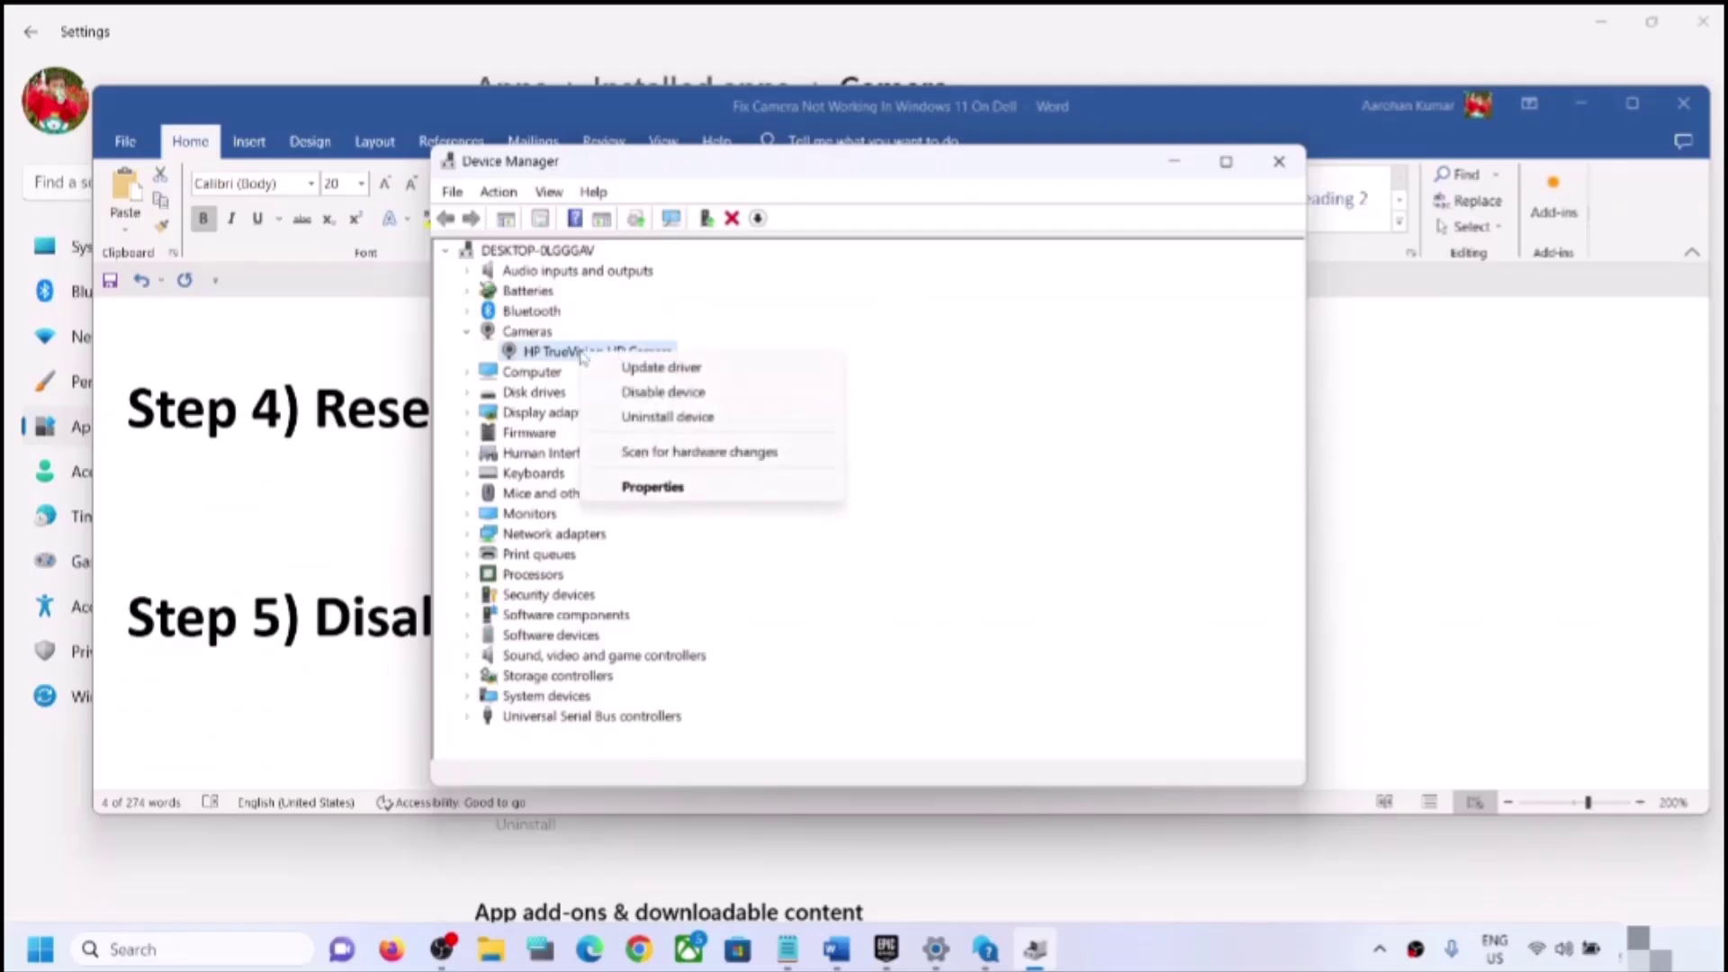
left_click(663, 392)
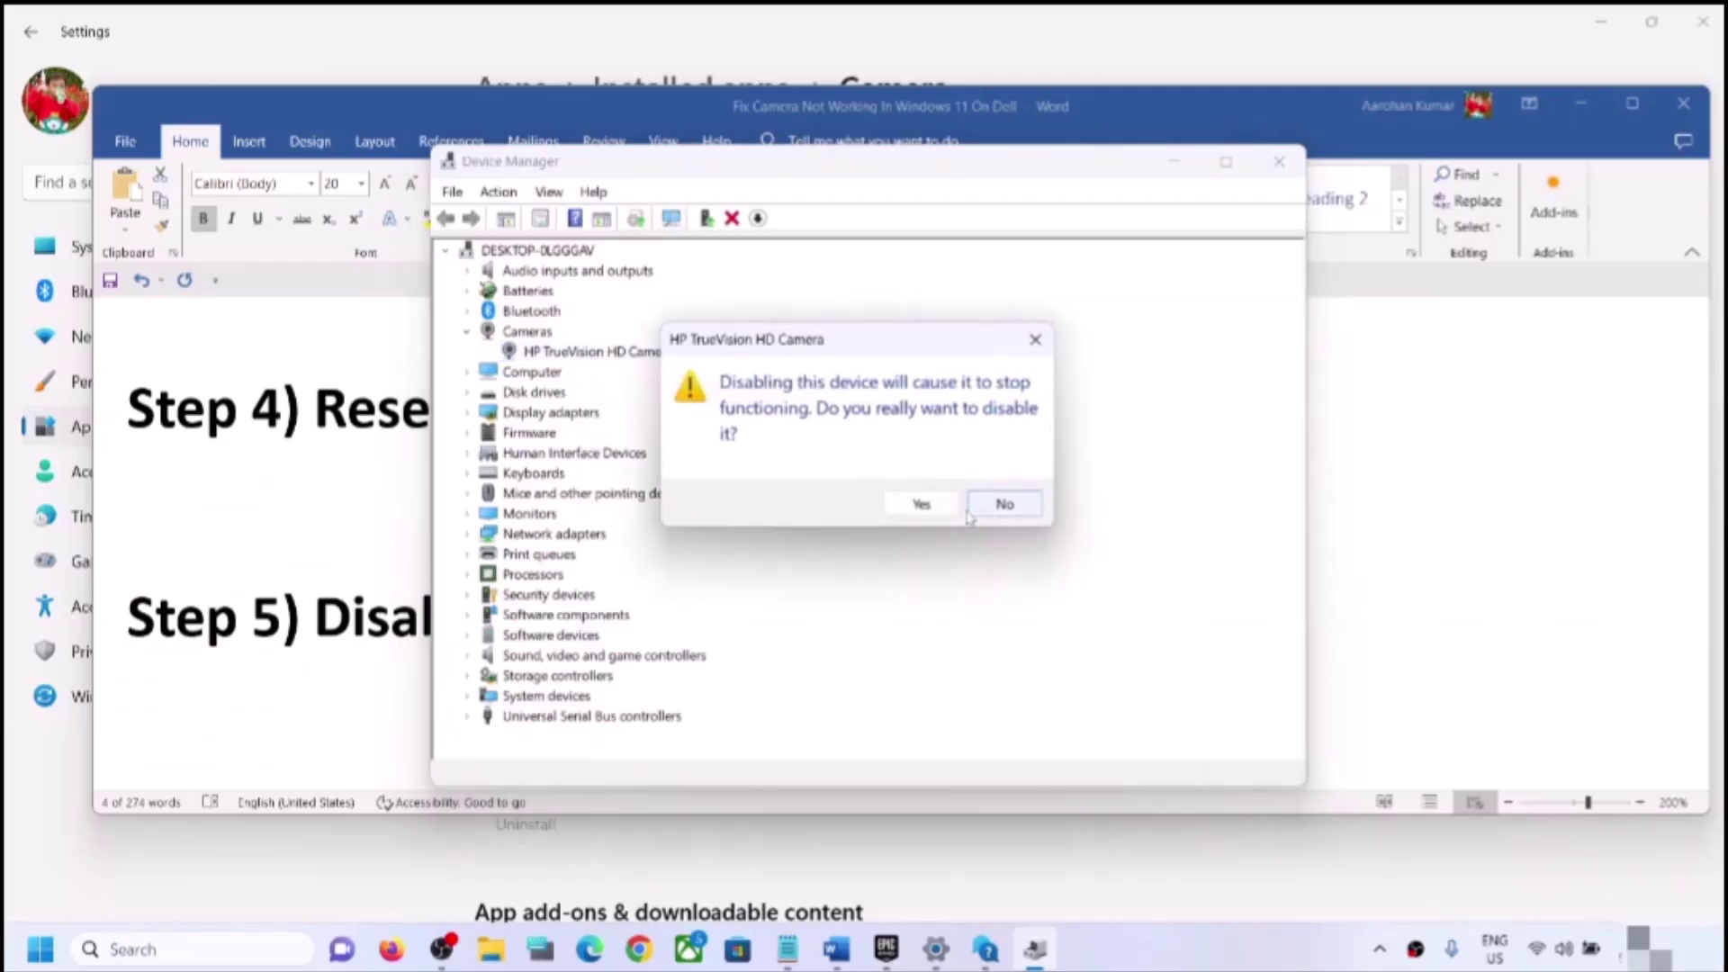
left_click(936, 511)
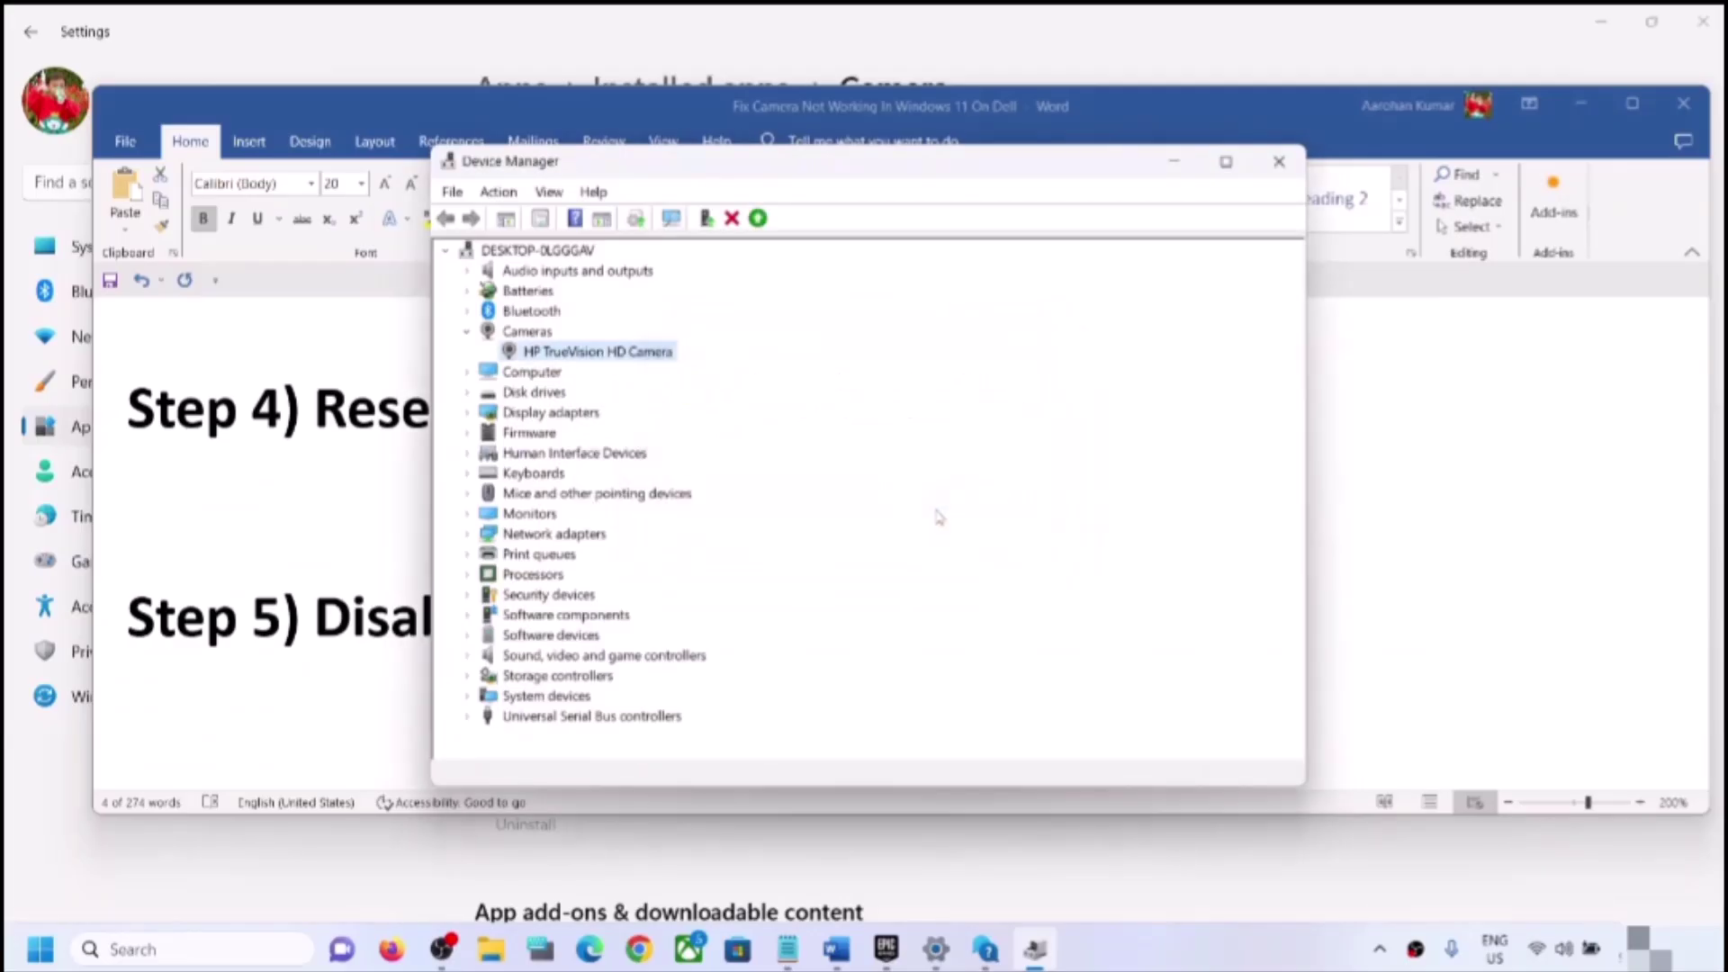
right_click(559, 355)
left_click(660, 396)
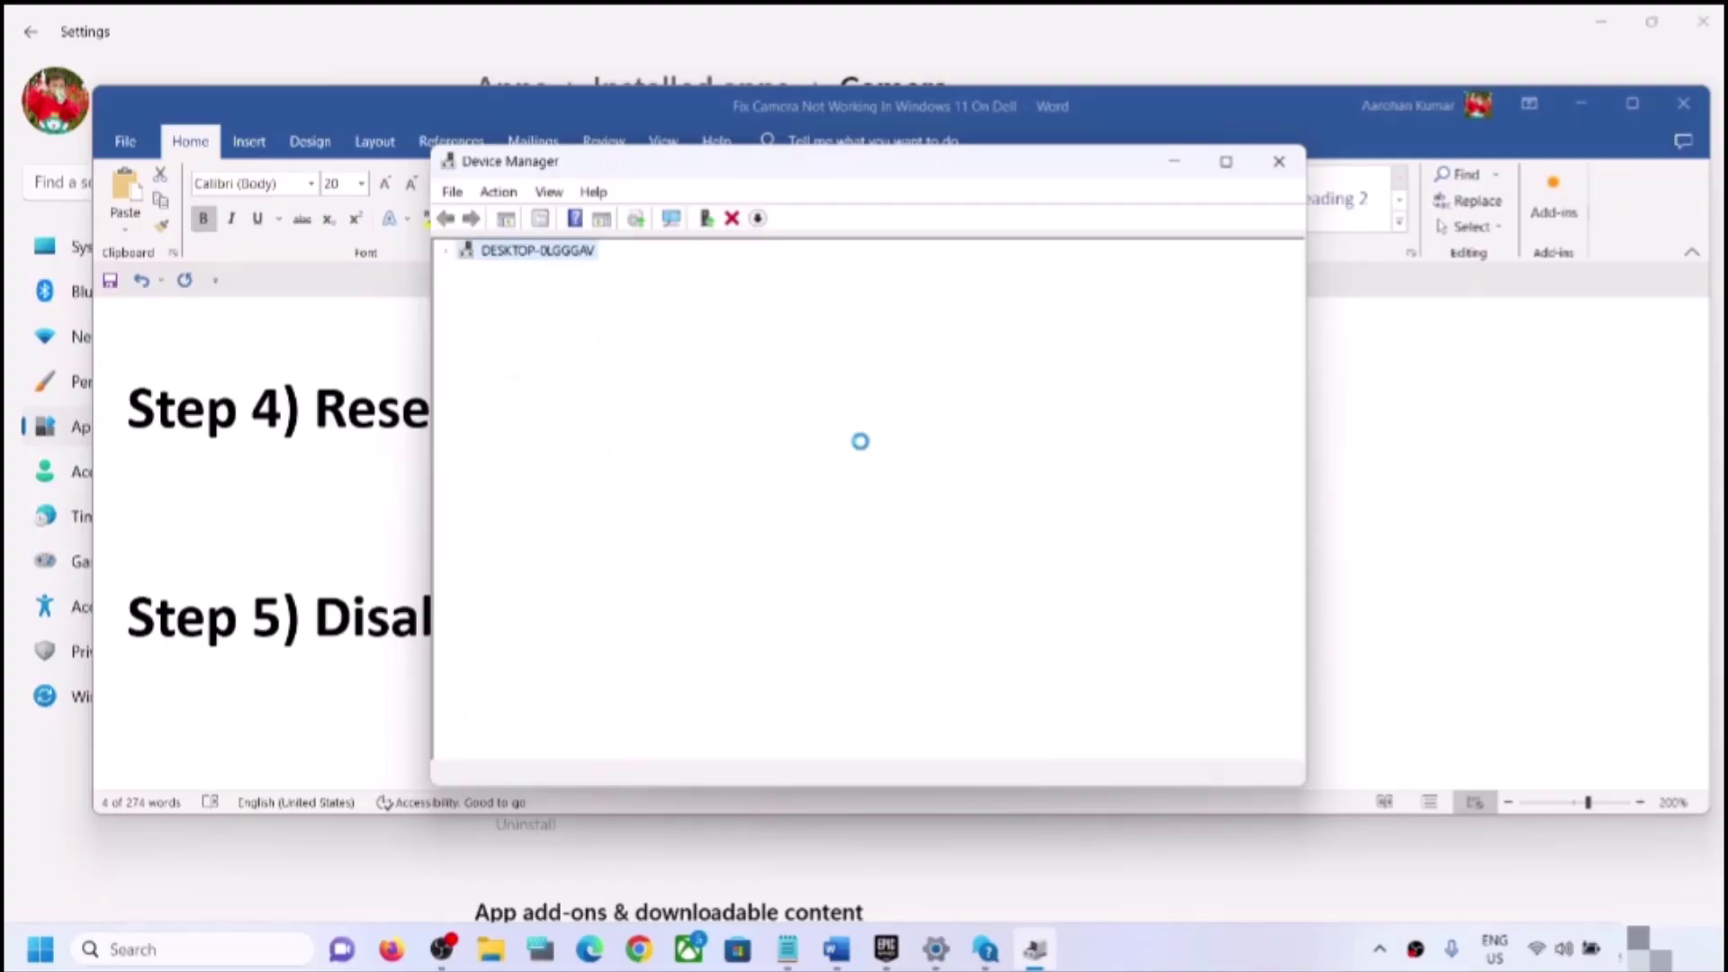
Step: Close Device Manager, scroll to Step 6, and highlight 'antivirus program'
left_click(1279, 162)
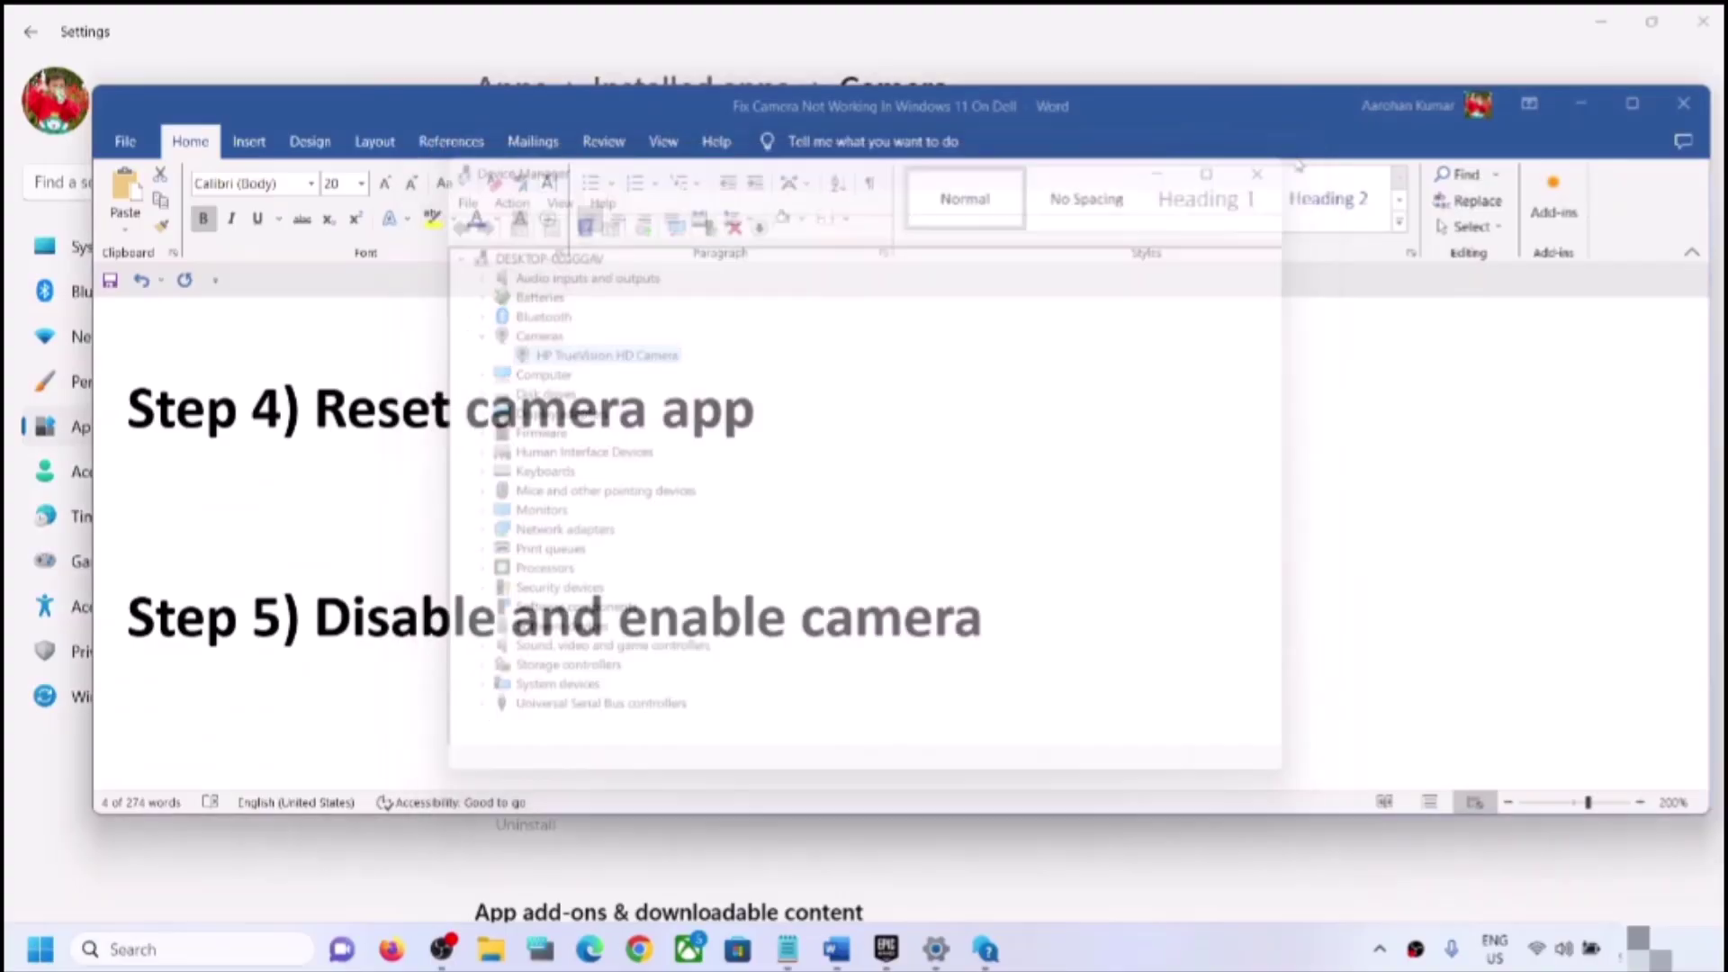
scroll(733, 554, "down", 2)
scroll(733, 559, "down", 1)
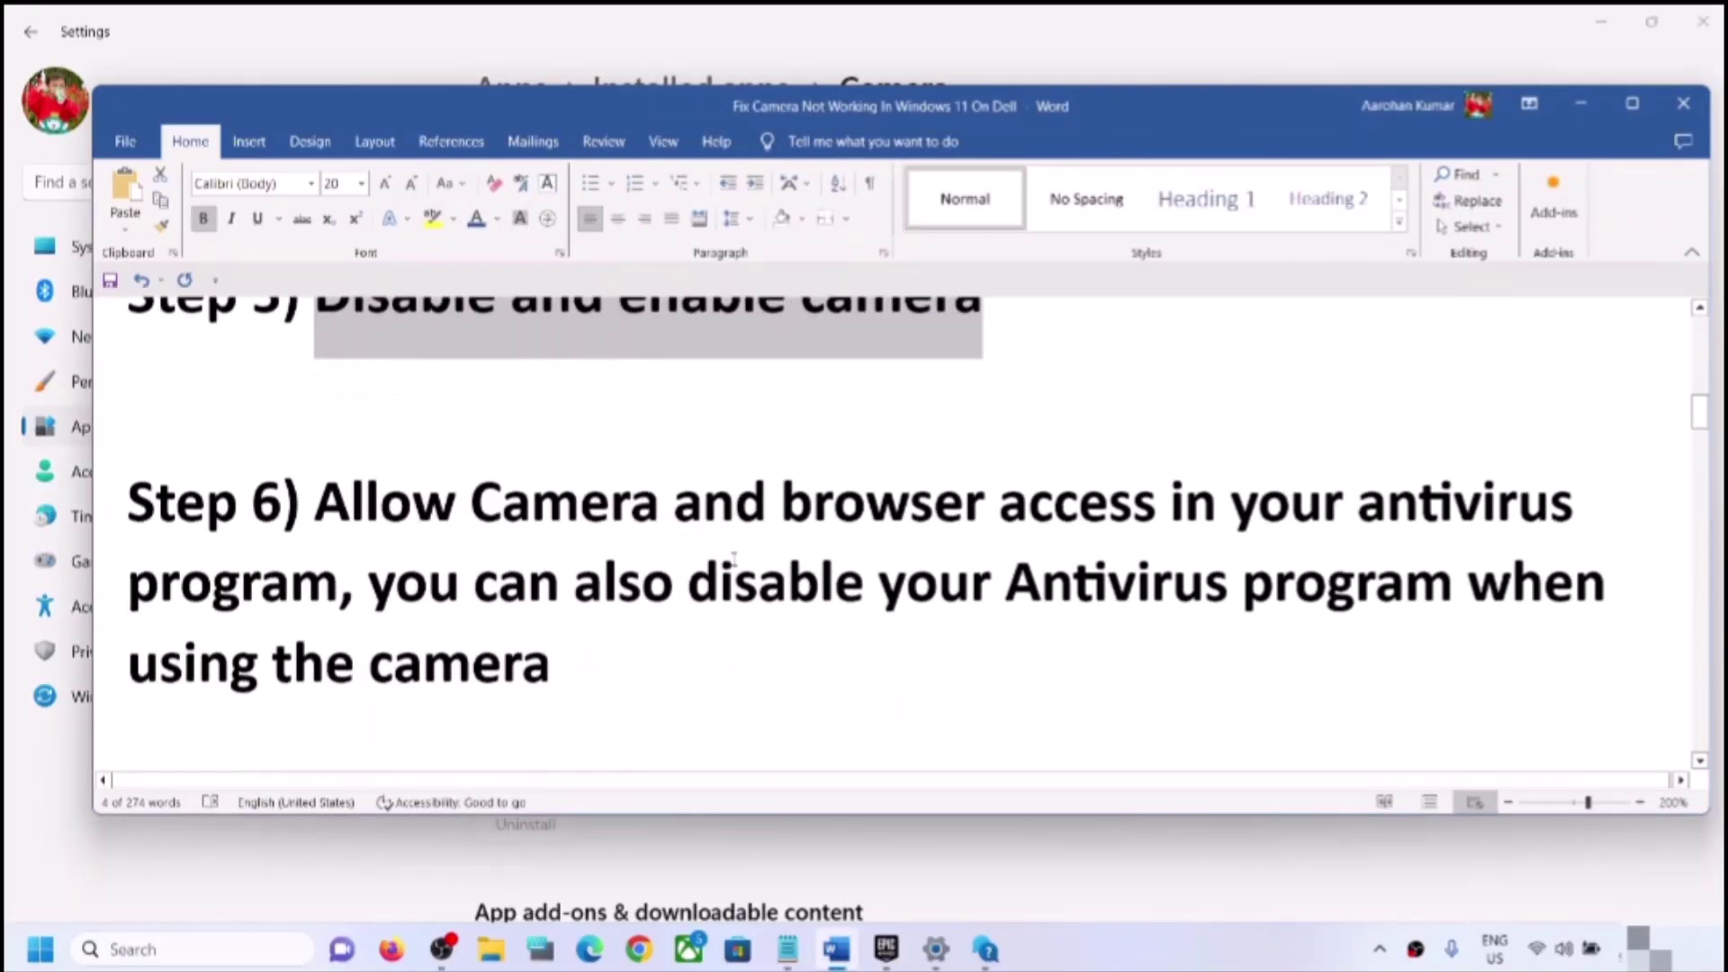
left_click_drag(343, 502, 325, 602)
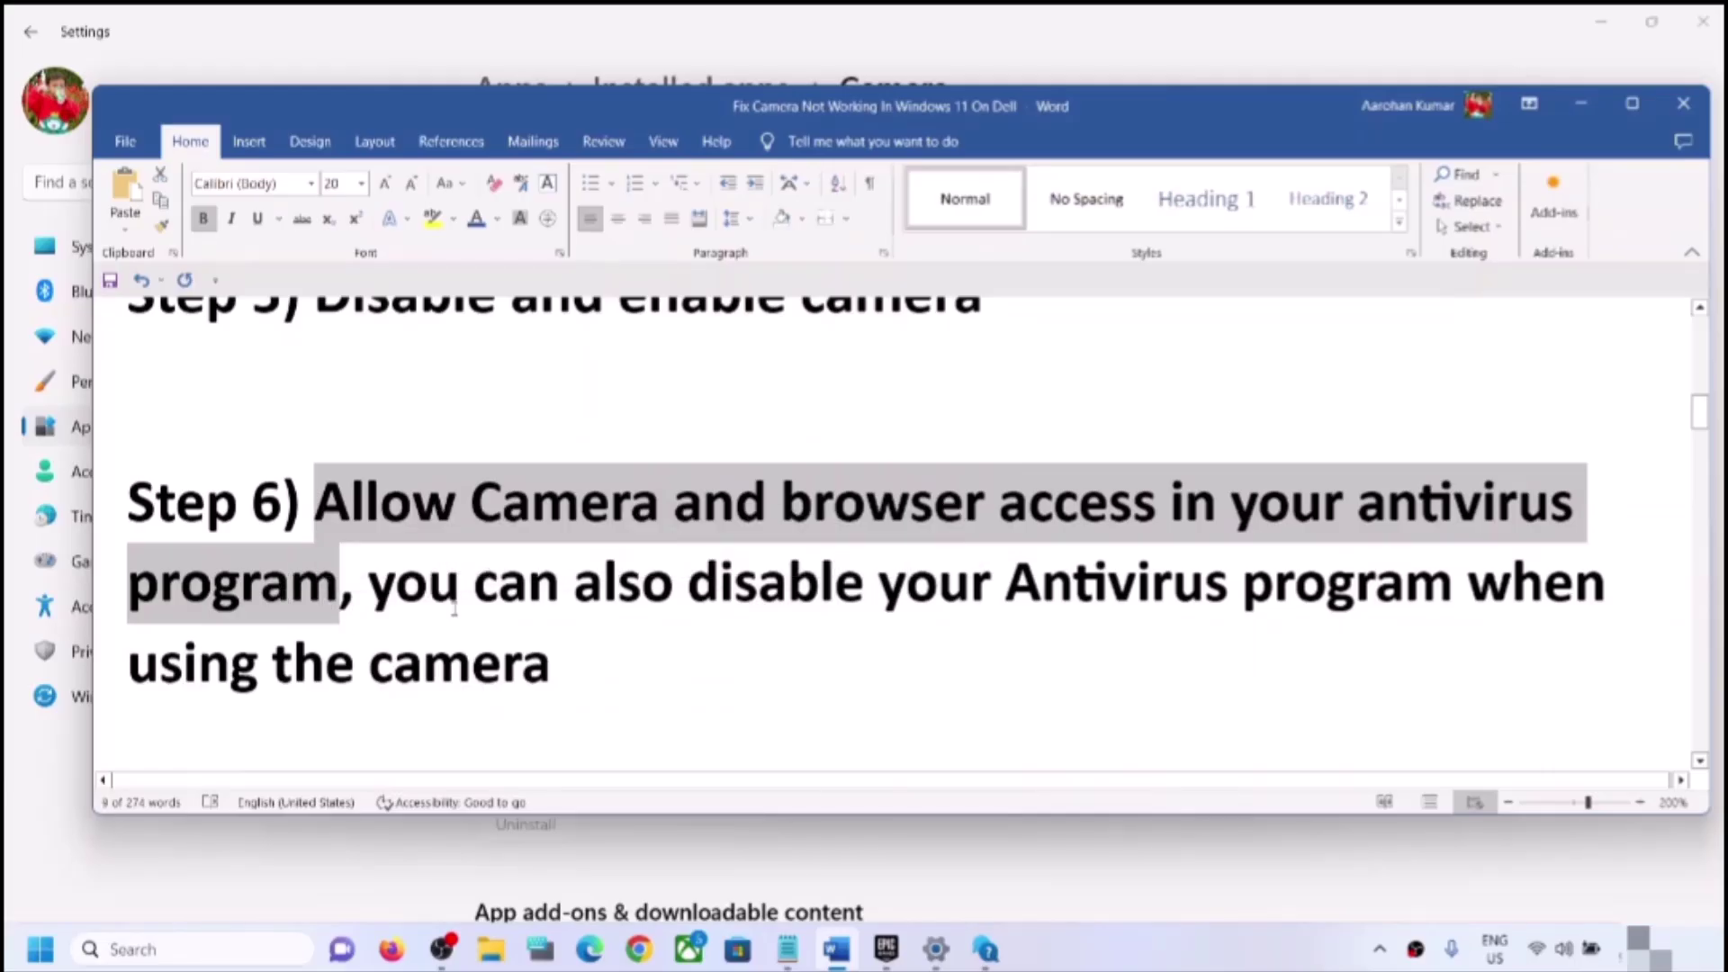
left_click(460, 602)
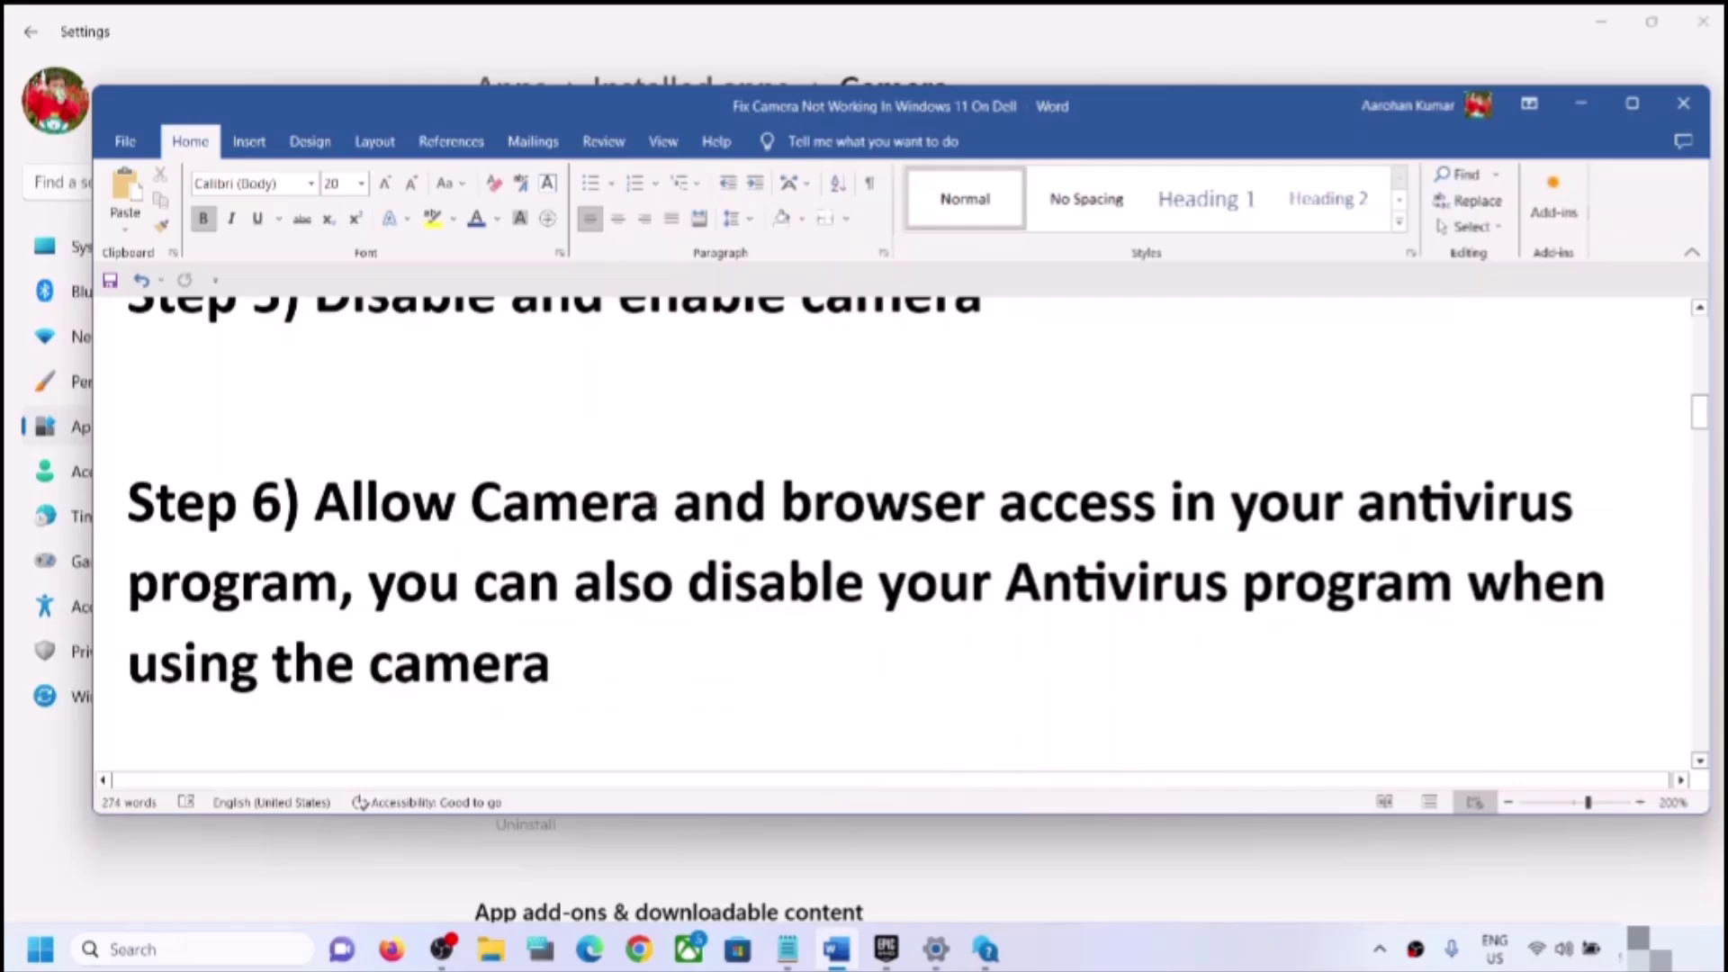
left_click_drag(1360, 504, 289, 585)
mouse_move(393, 565)
left_mouse_down()
mouse_move(473, 586)
mouse_move(367, 560)
left_mouse_up()
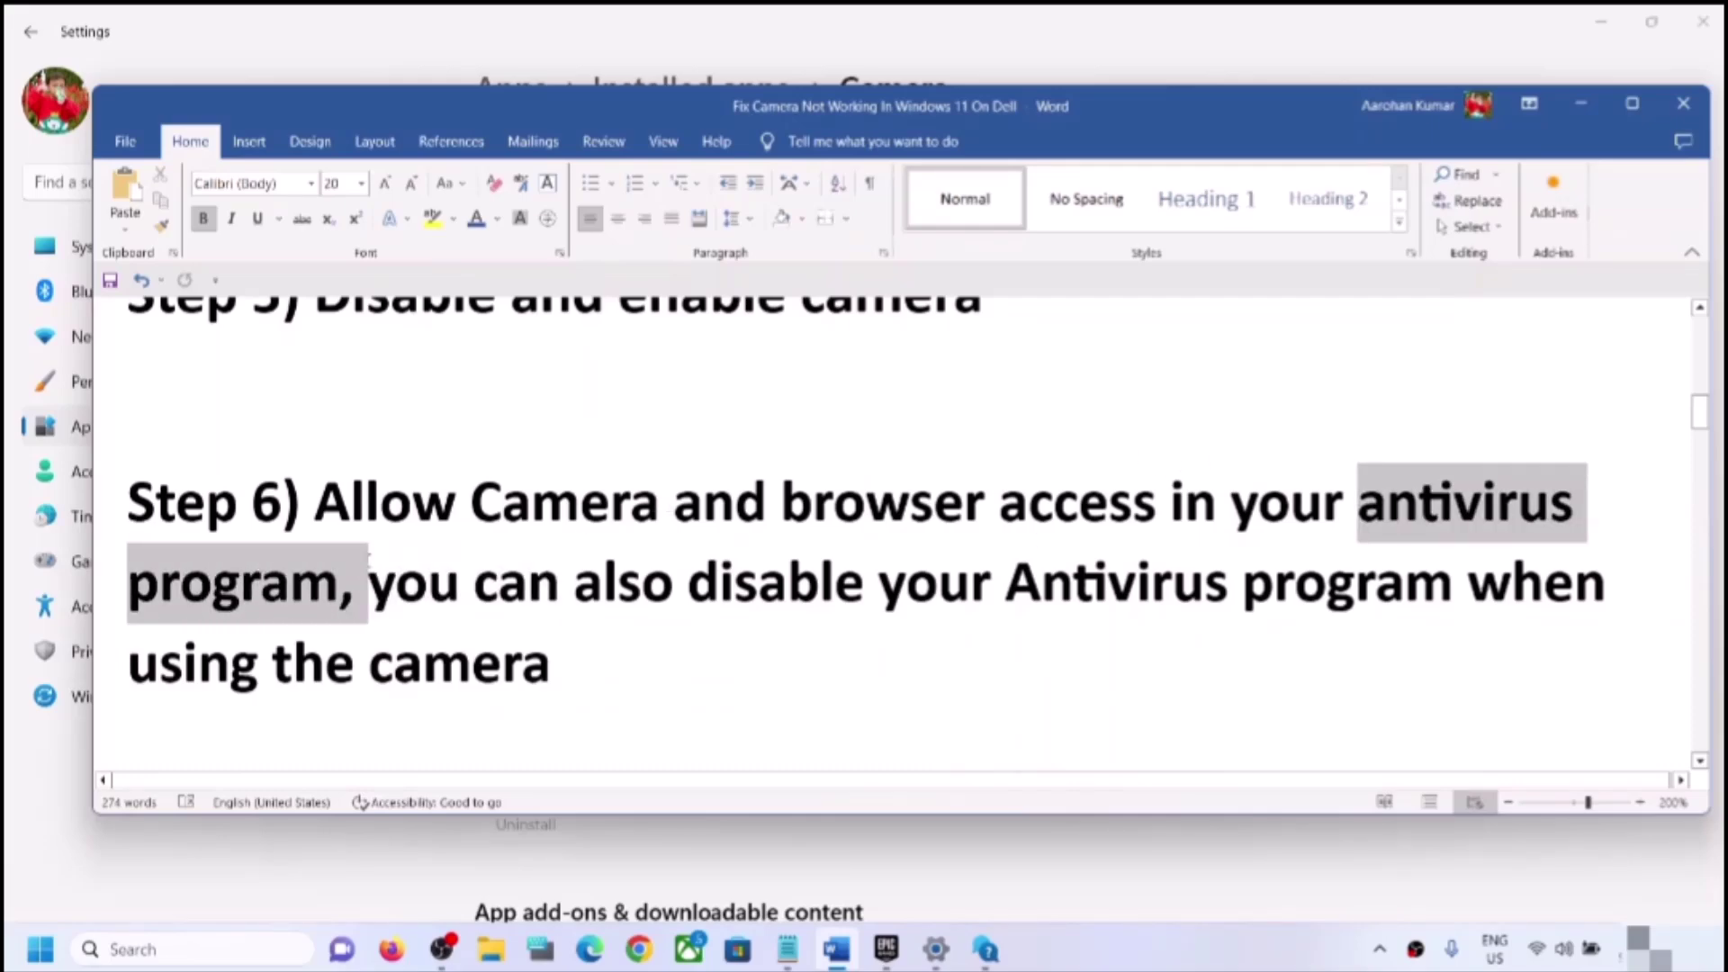
Step: Highlight Step 6 phrases 'you can also disable your Antivirus' and 'using the camera'
left_click_drag(317, 504, 340, 586)
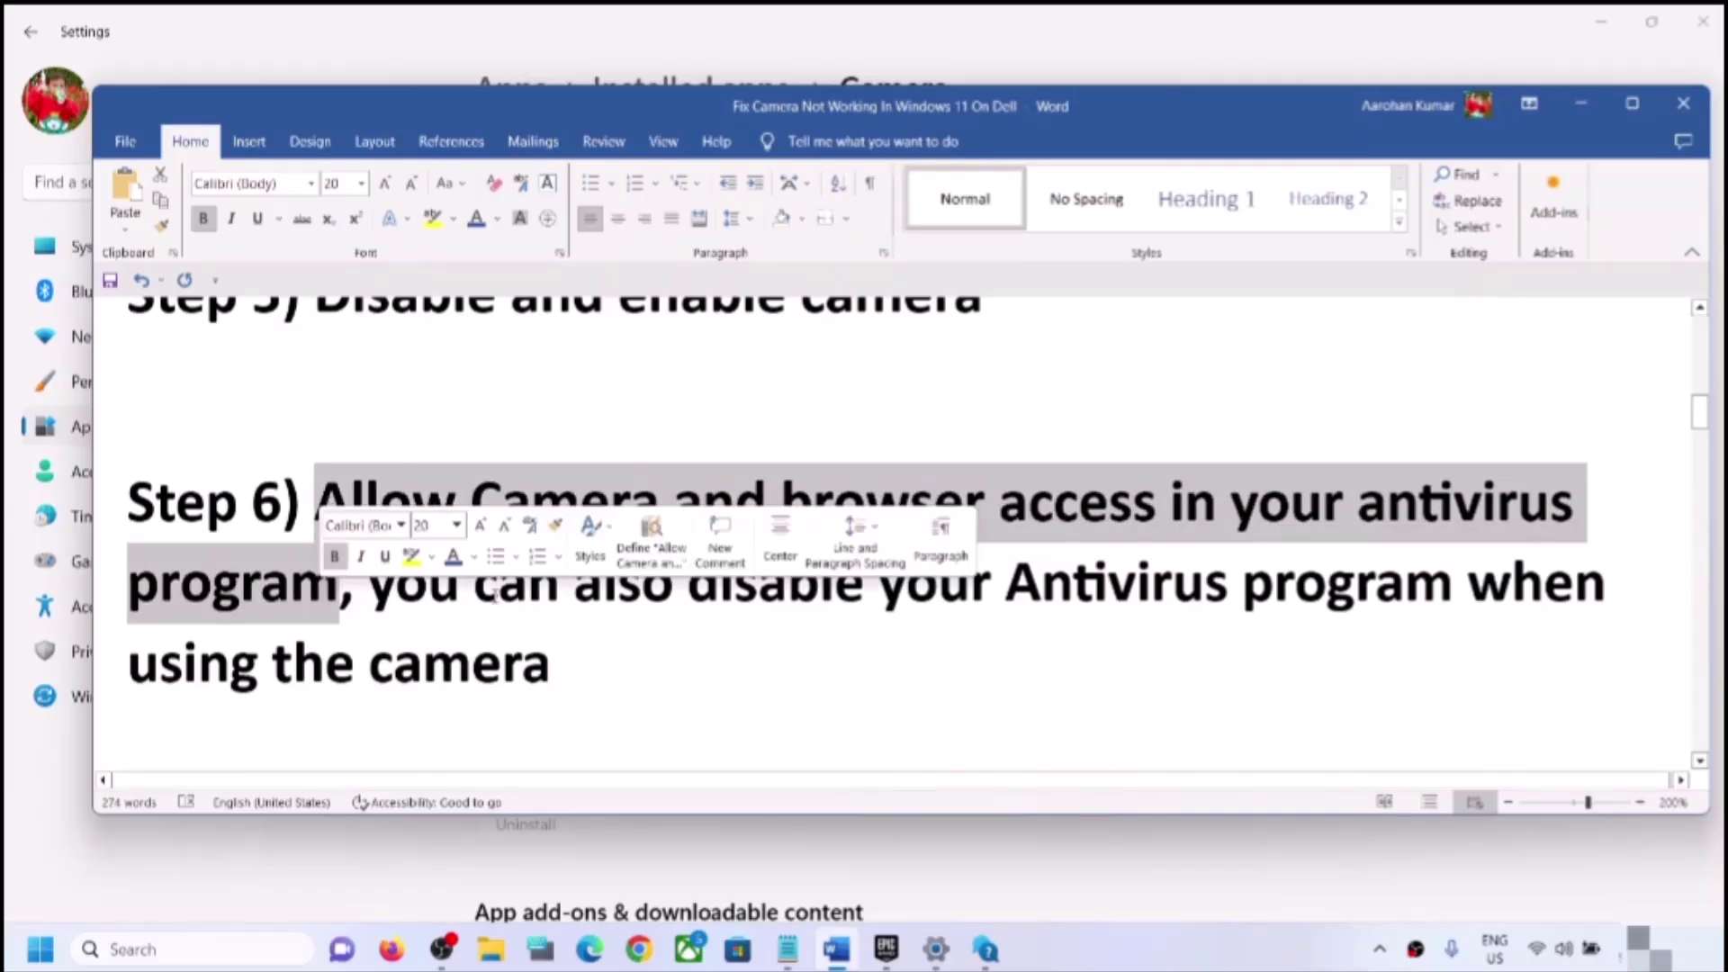
left_click(403, 596)
left_click_drag(404, 596, 551, 666)
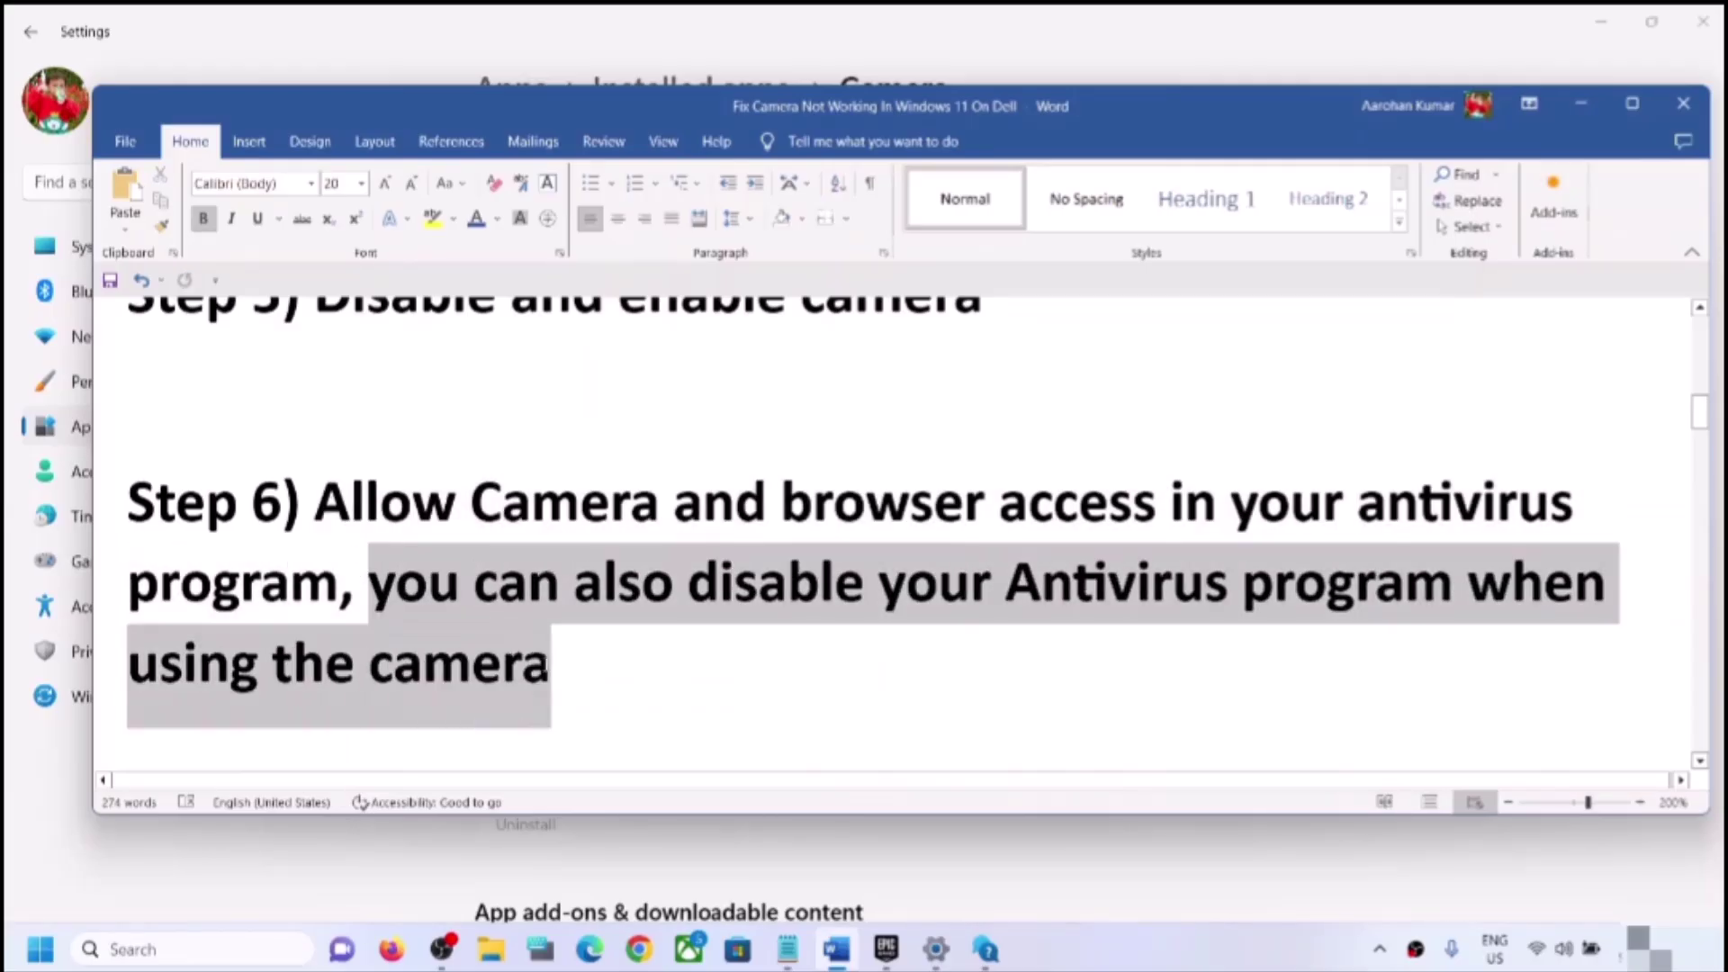
left_click(354, 663)
left_click_drag(229, 664, 520, 646)
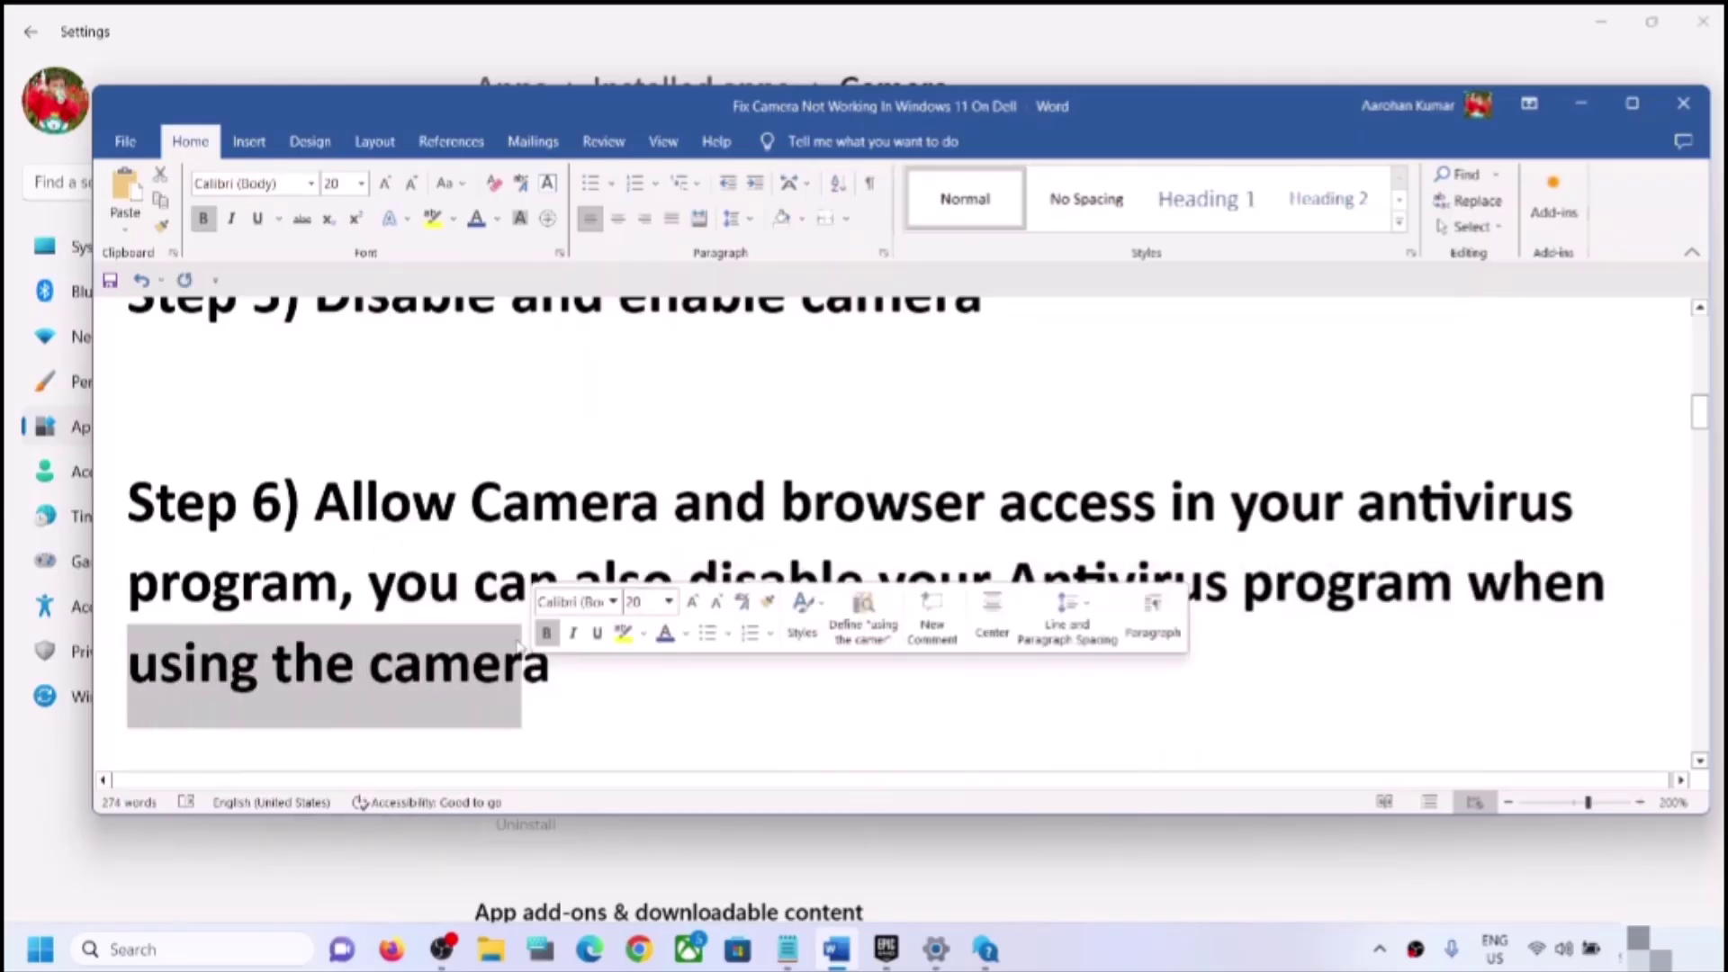
left_click_drag(369, 585, 1240, 586)
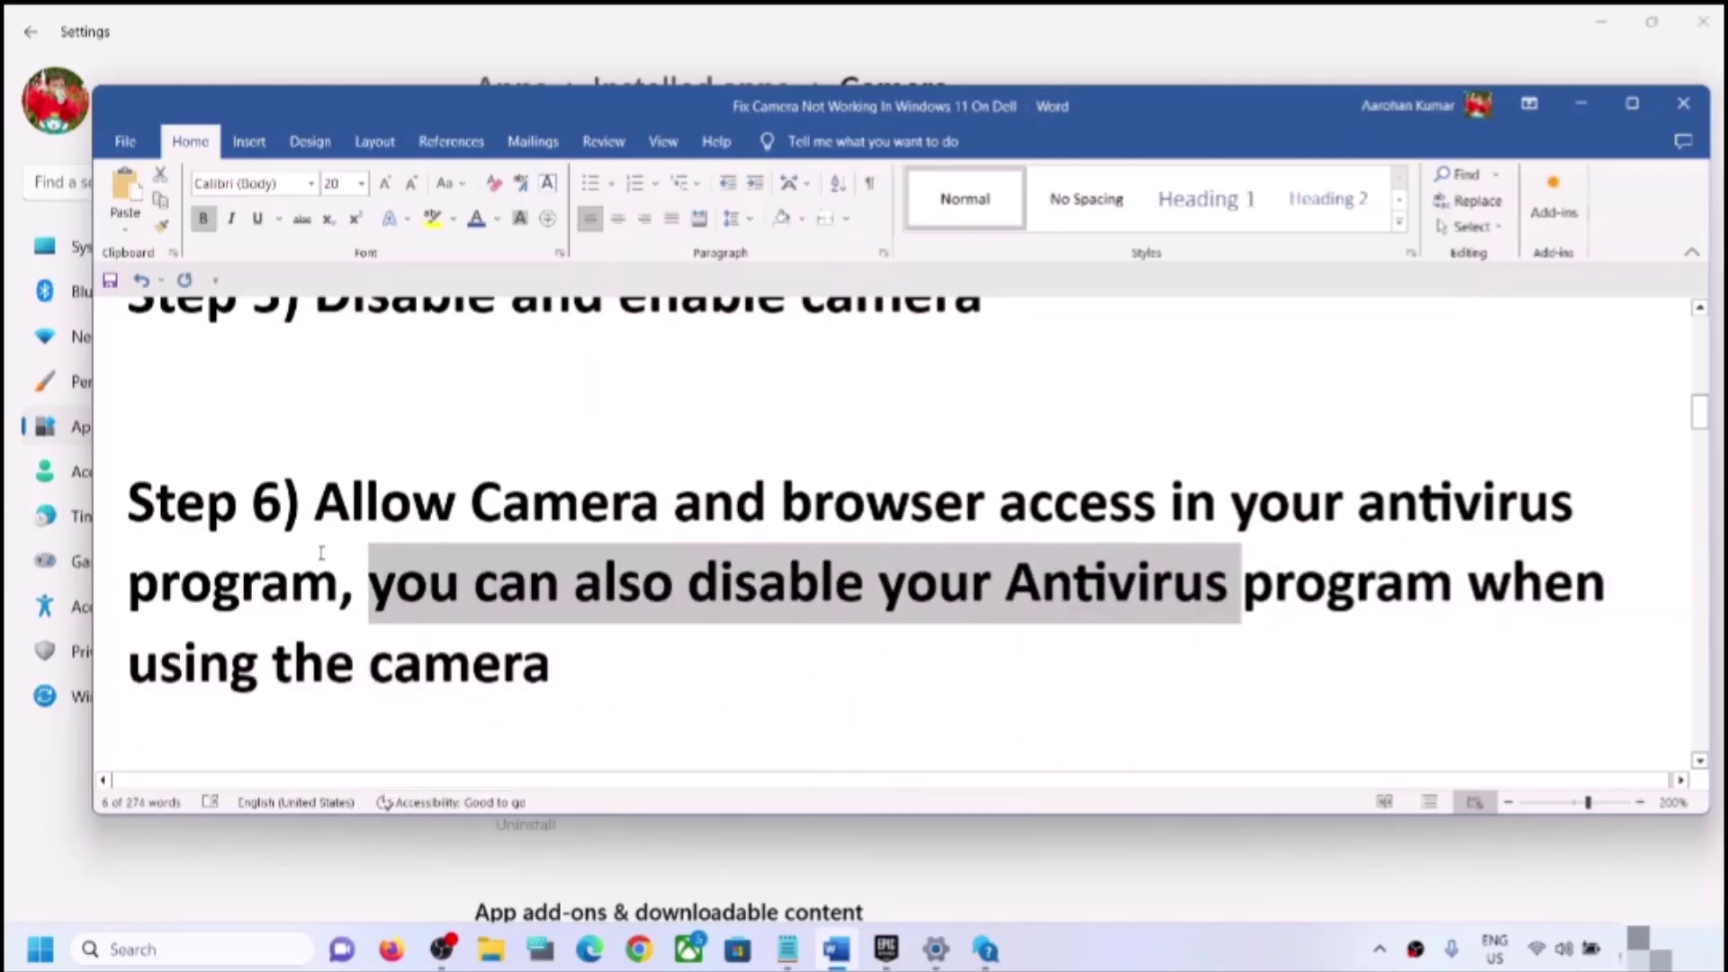
left_click(565, 584)
Step: Scroll to Step 7 and highlight the path C:\Program Files\Realtek
scroll(566, 583, "down", 2)
scroll(565, 583, "down", 1)
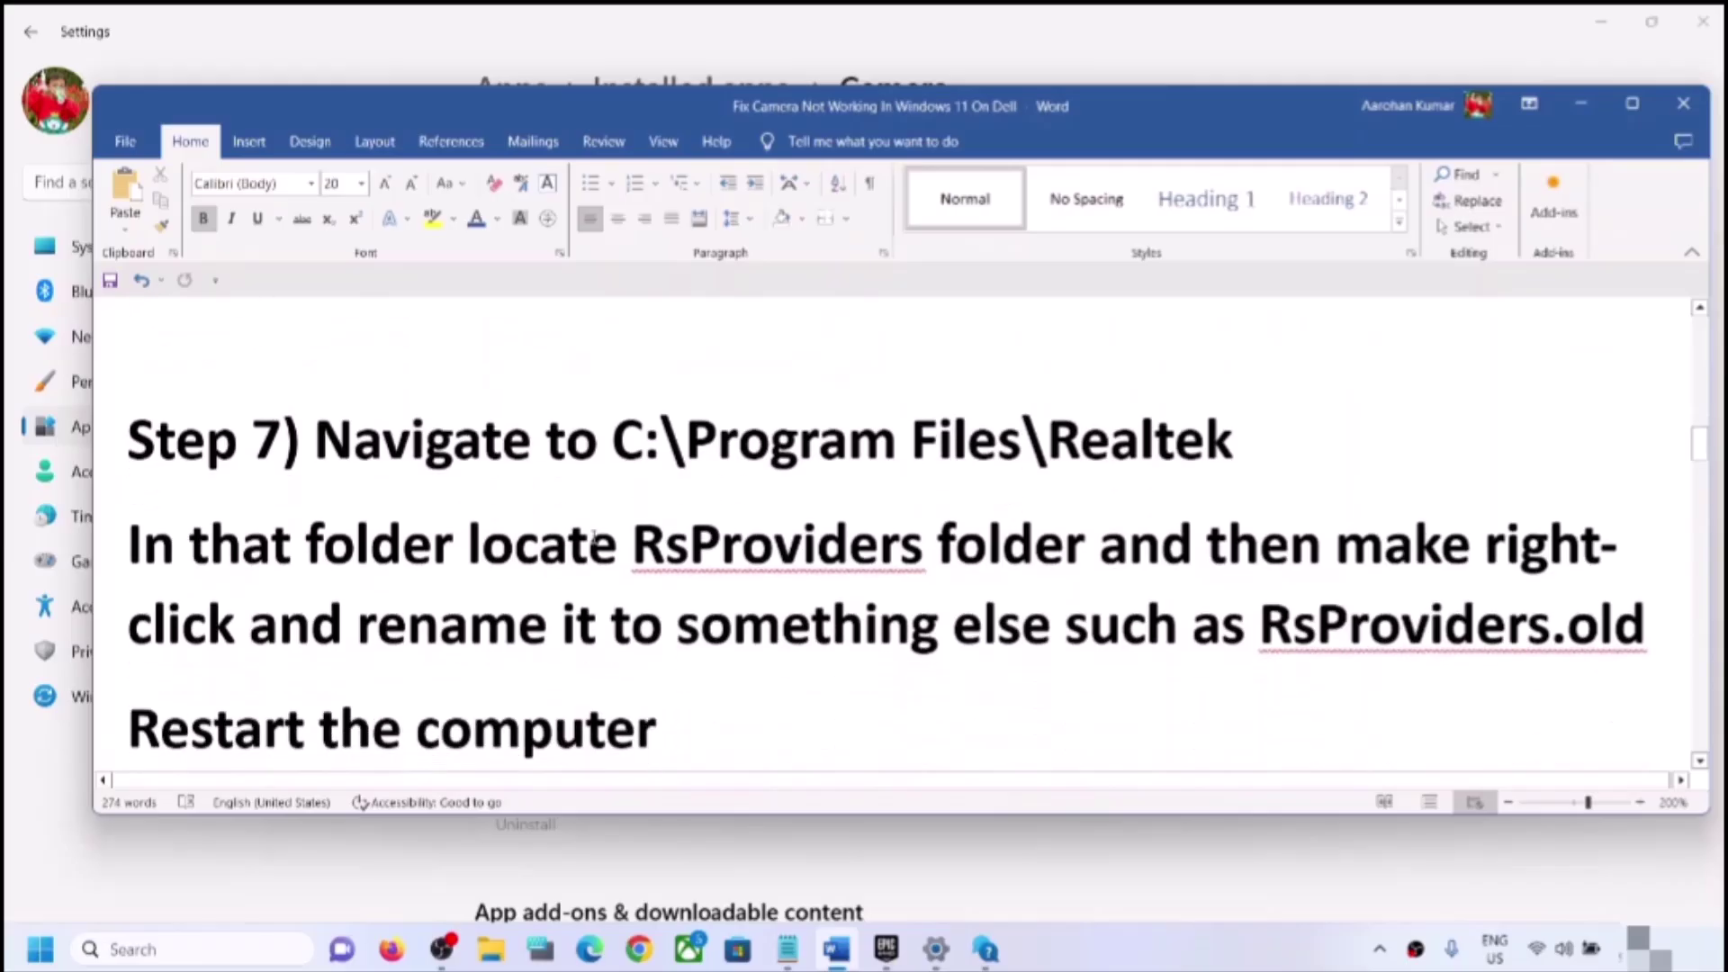
left_click_drag(630, 439, 1233, 441)
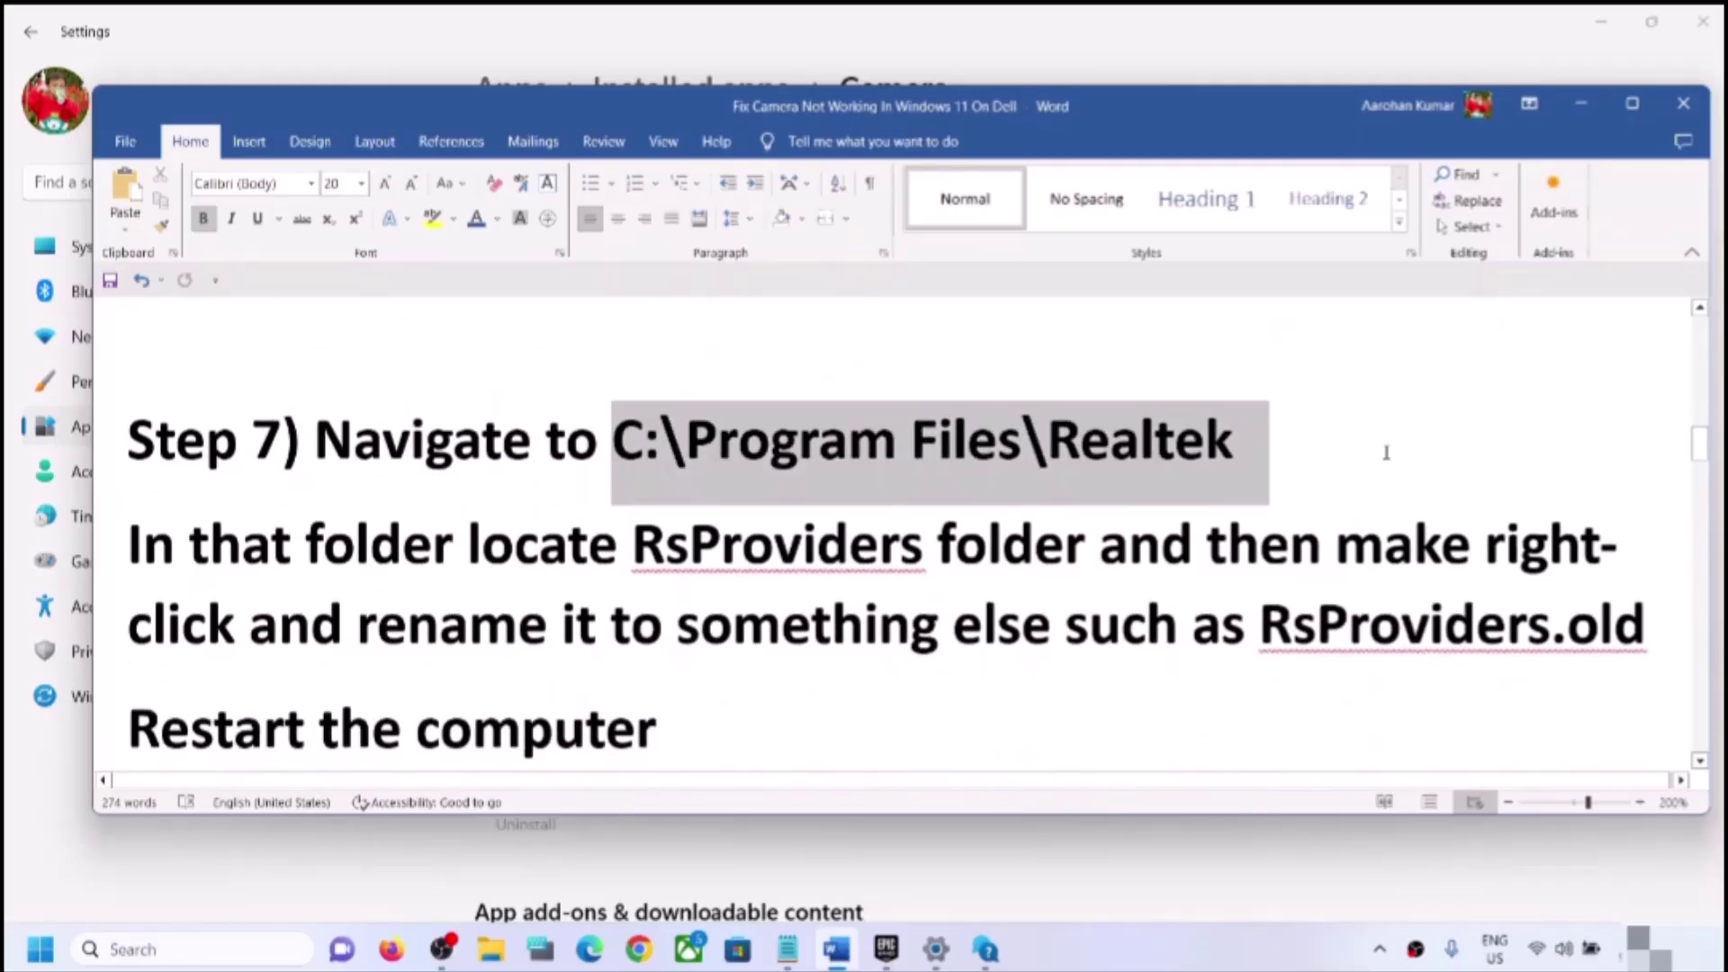
Step: In File Explorer, navigate to C:\Program Files\Realtek
left_click(493, 953)
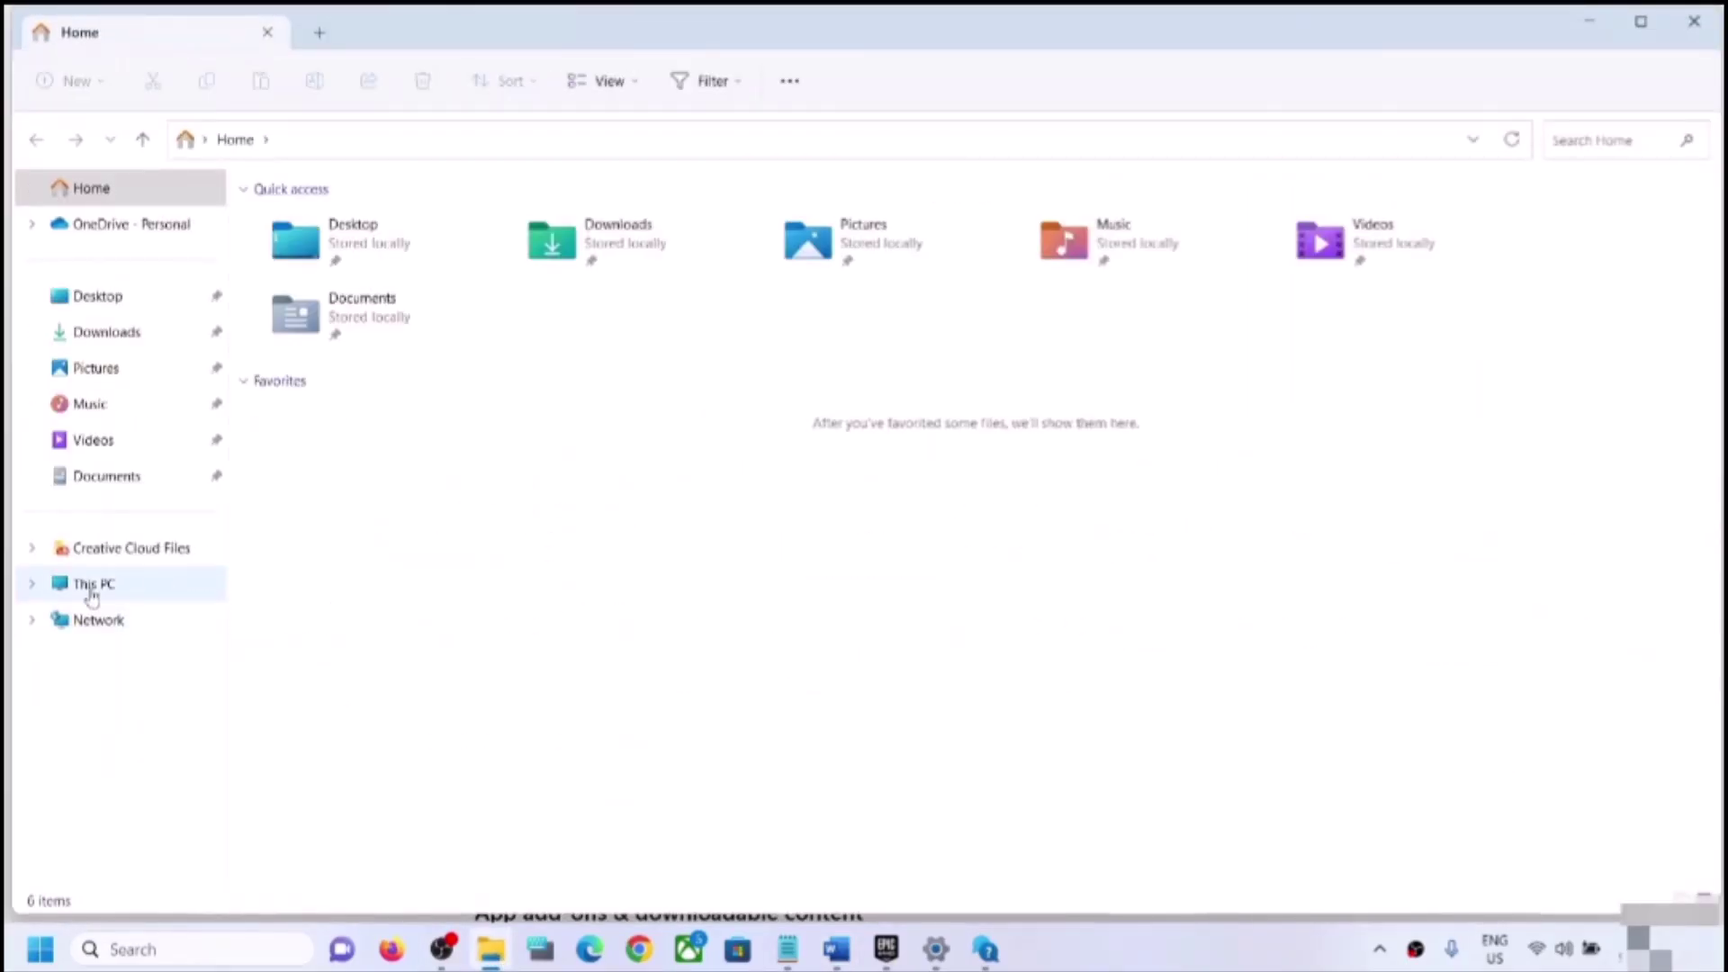
left_click(90, 587)
double_click(369, 411)
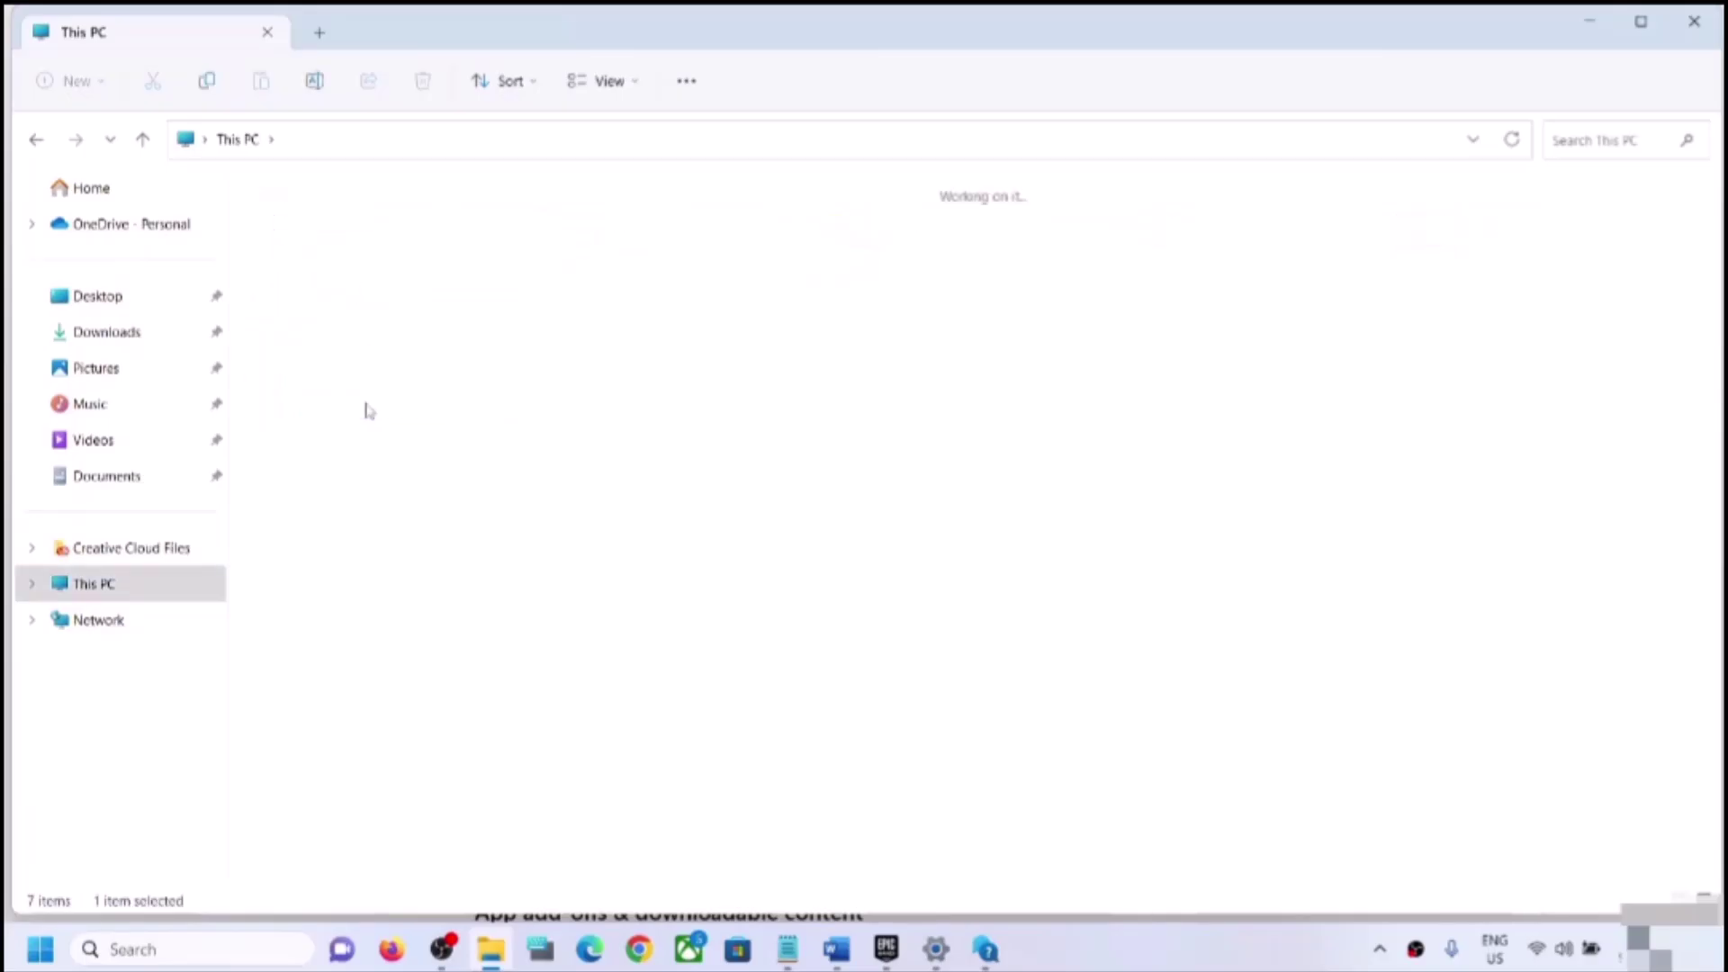
double_click(347, 711)
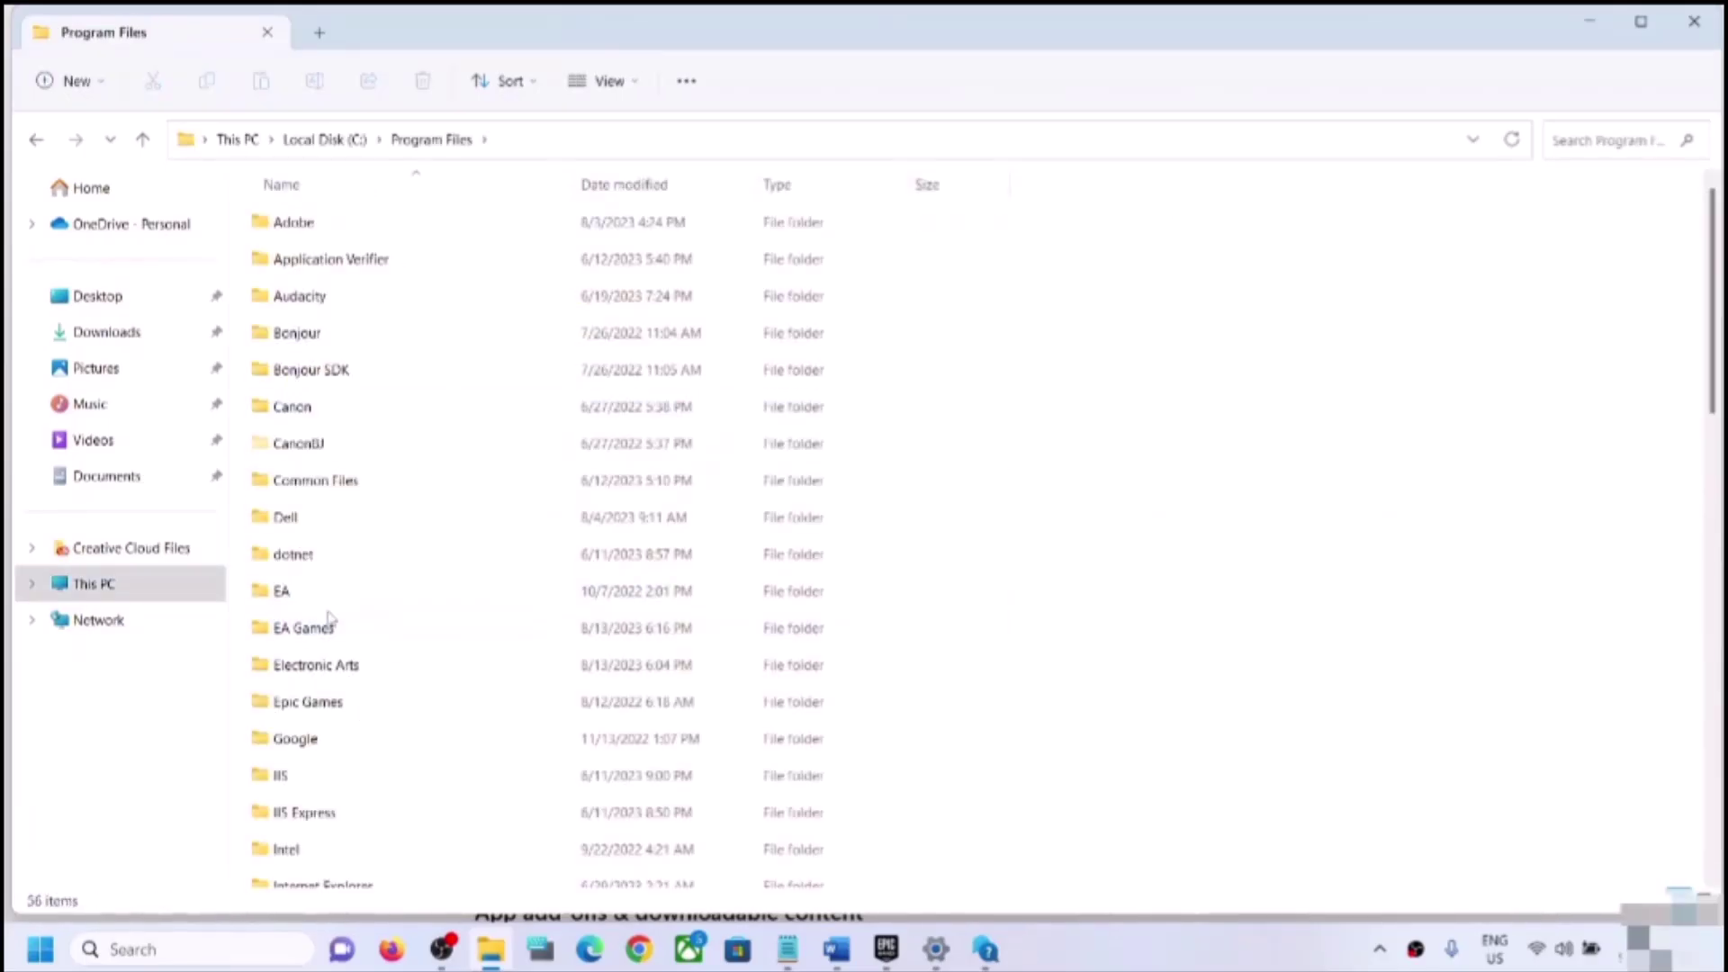
left_click(326, 645)
key("r")
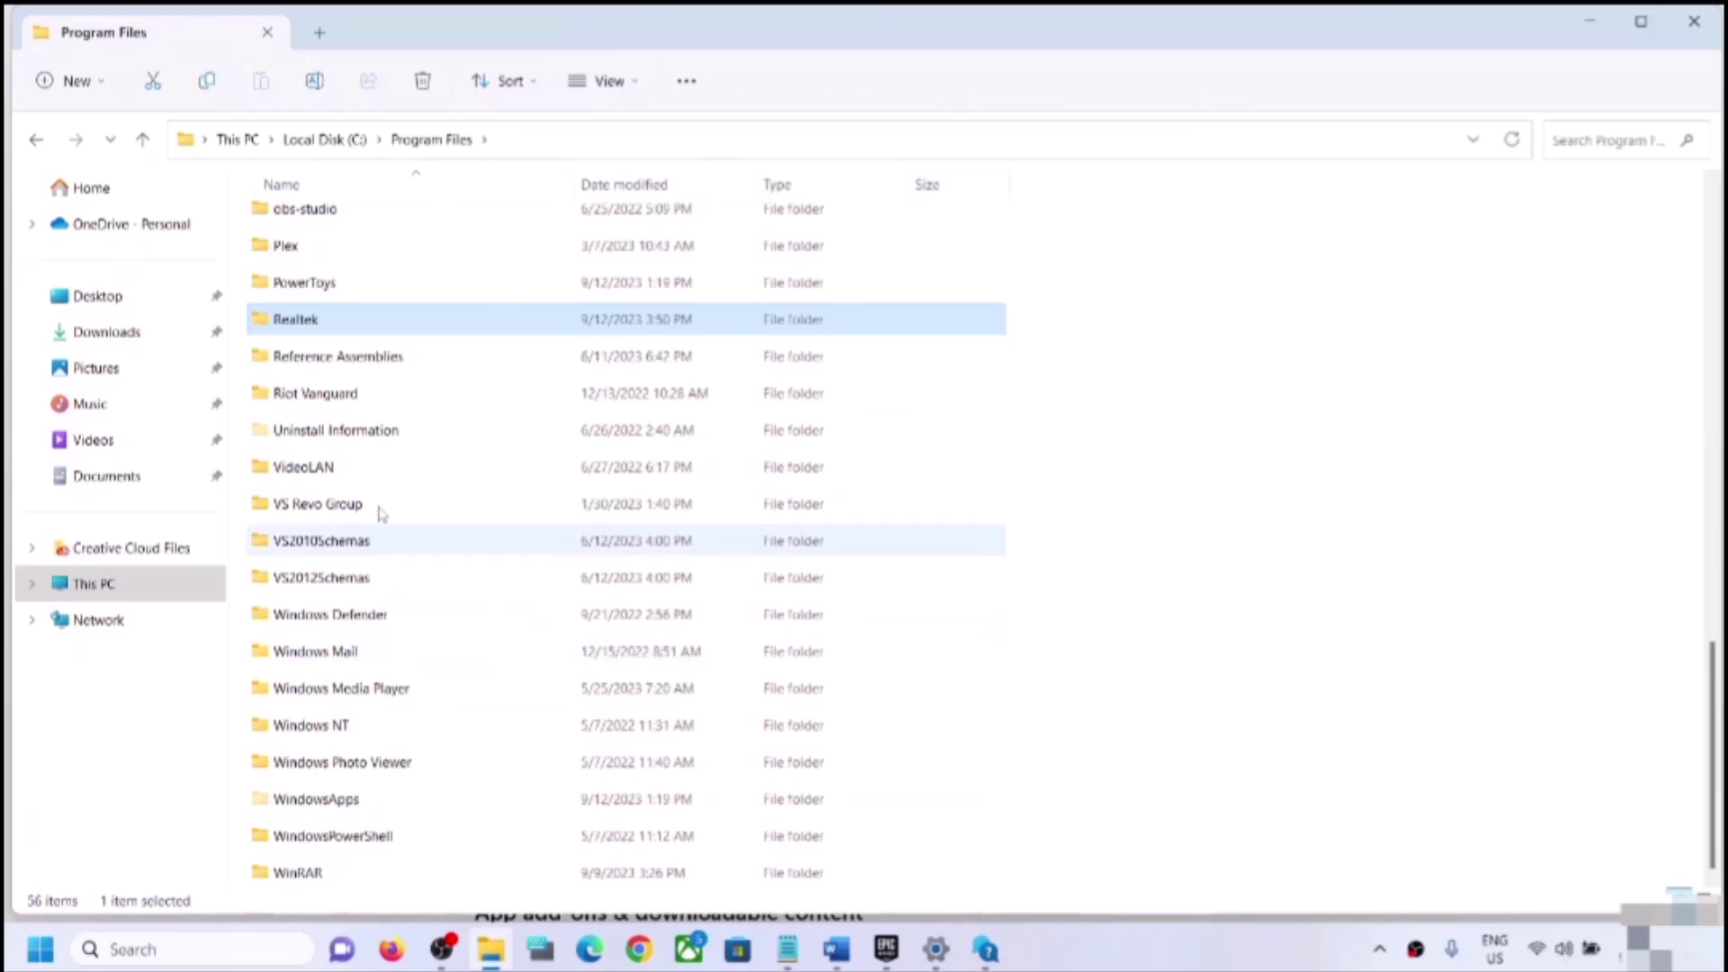
double_click(334, 320)
Step: Rename the RsProviders folder to RsProviders.old and close File Explorer
left_click(297, 225)
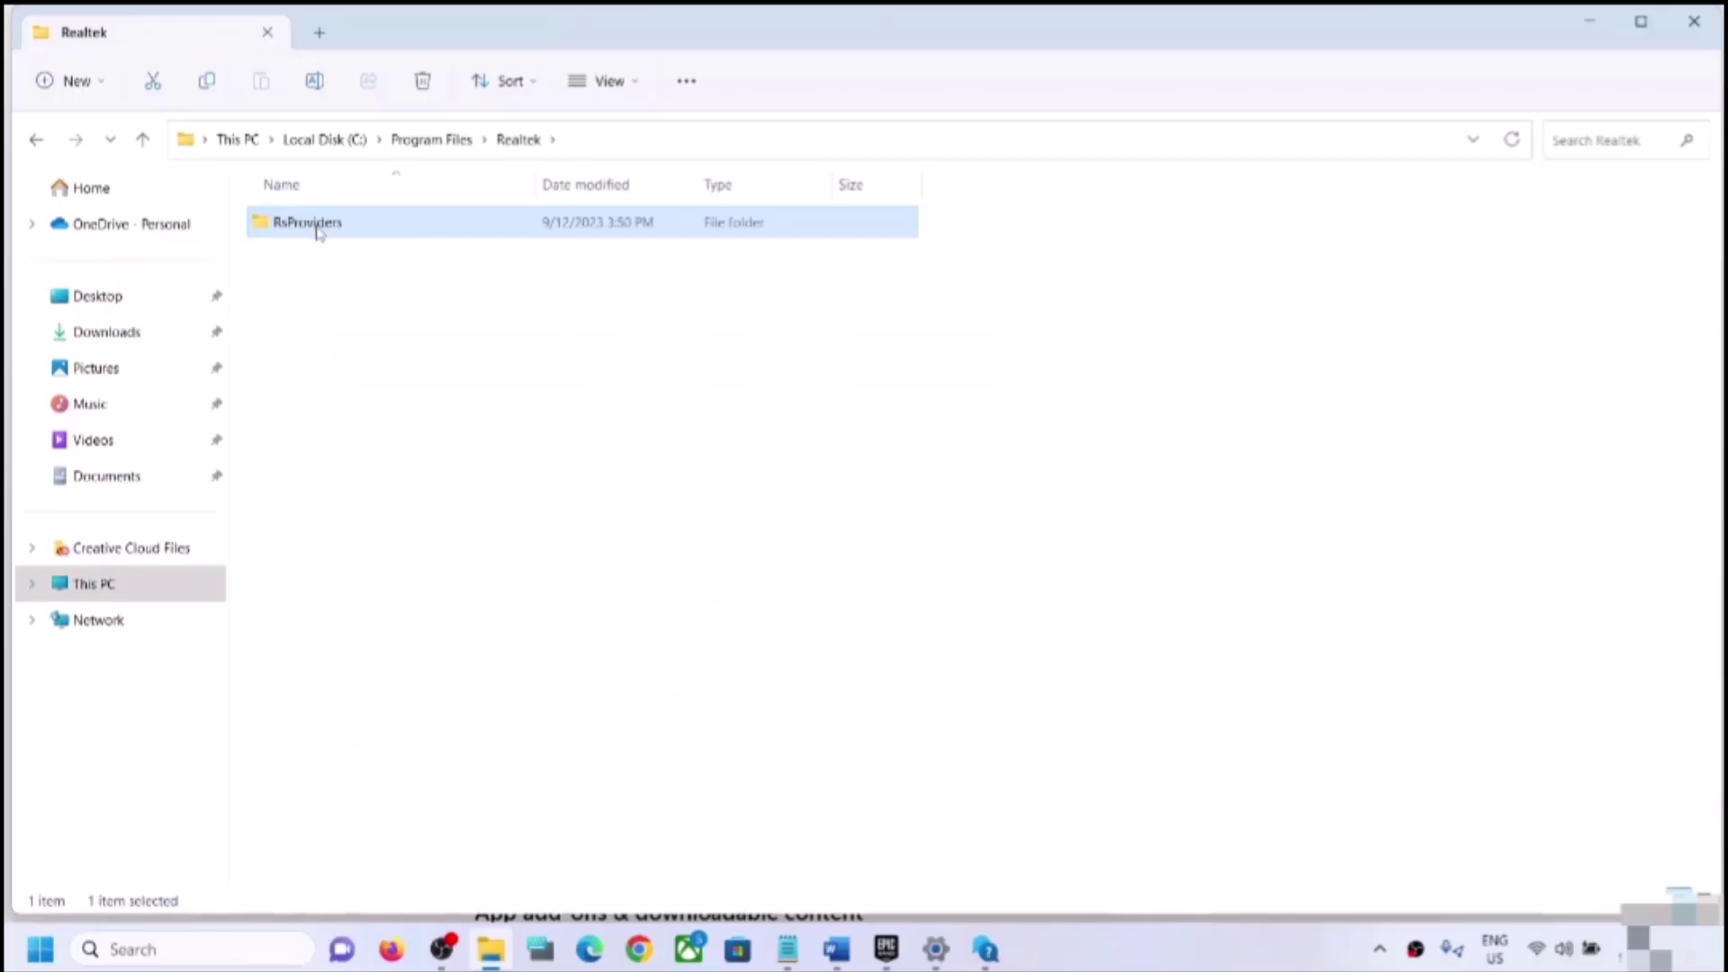
right_click(321, 231)
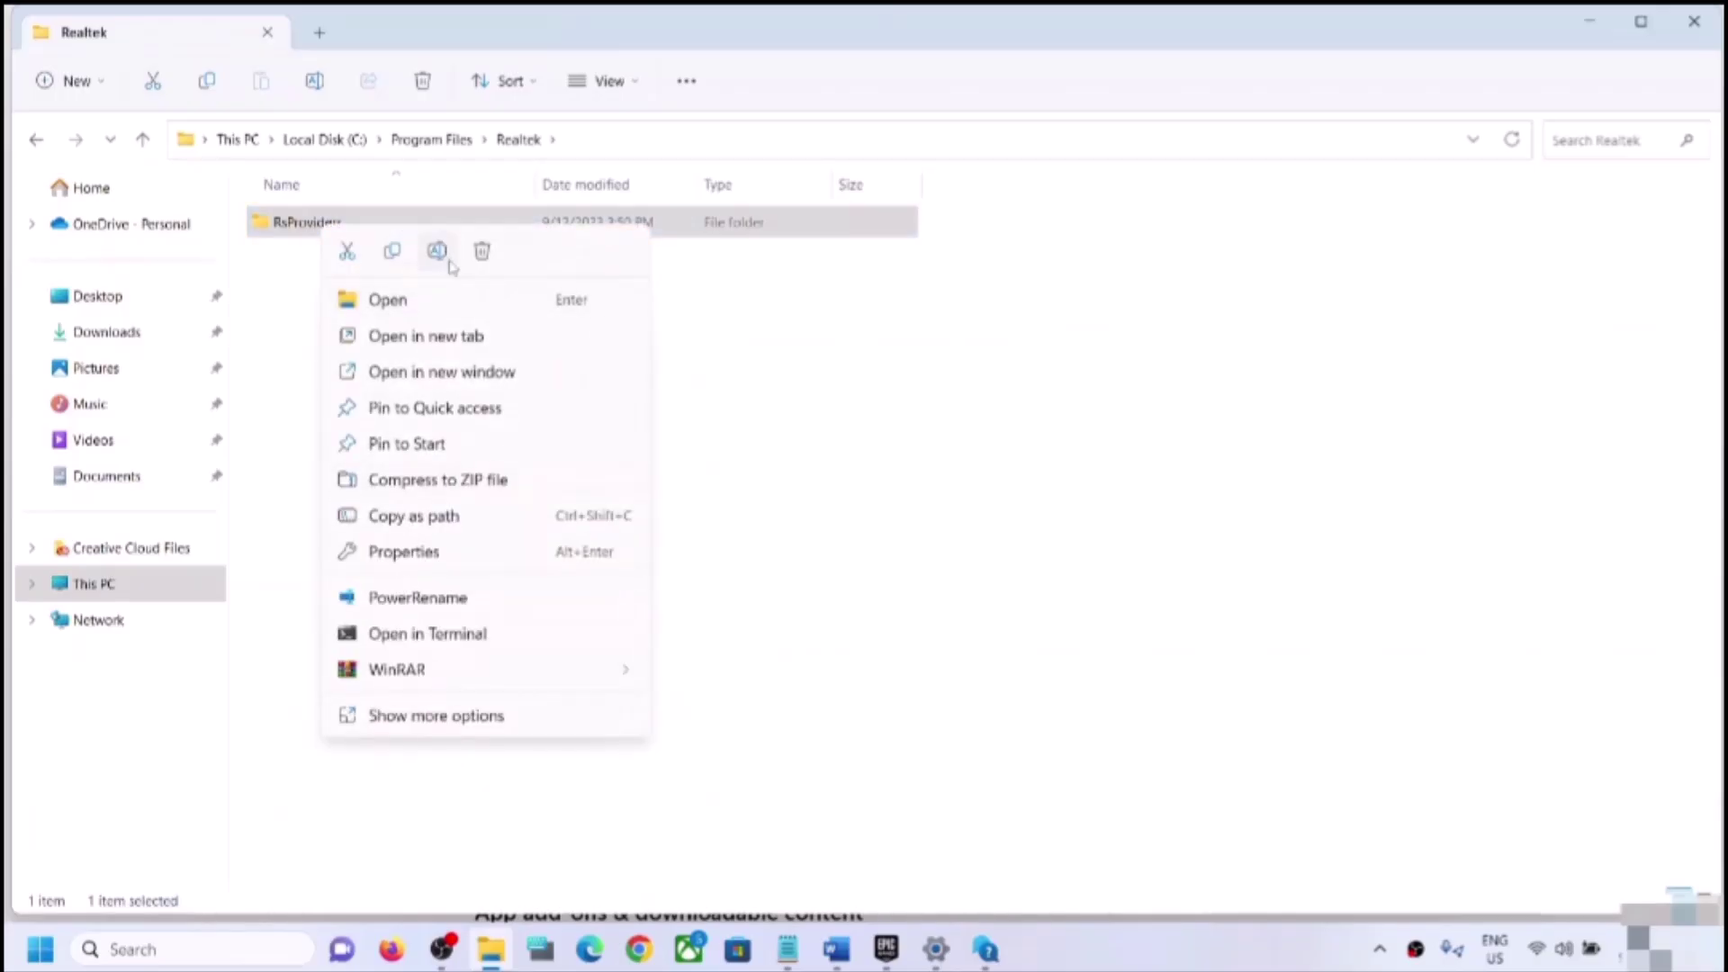
left_click(439, 253)
left_click(360, 227)
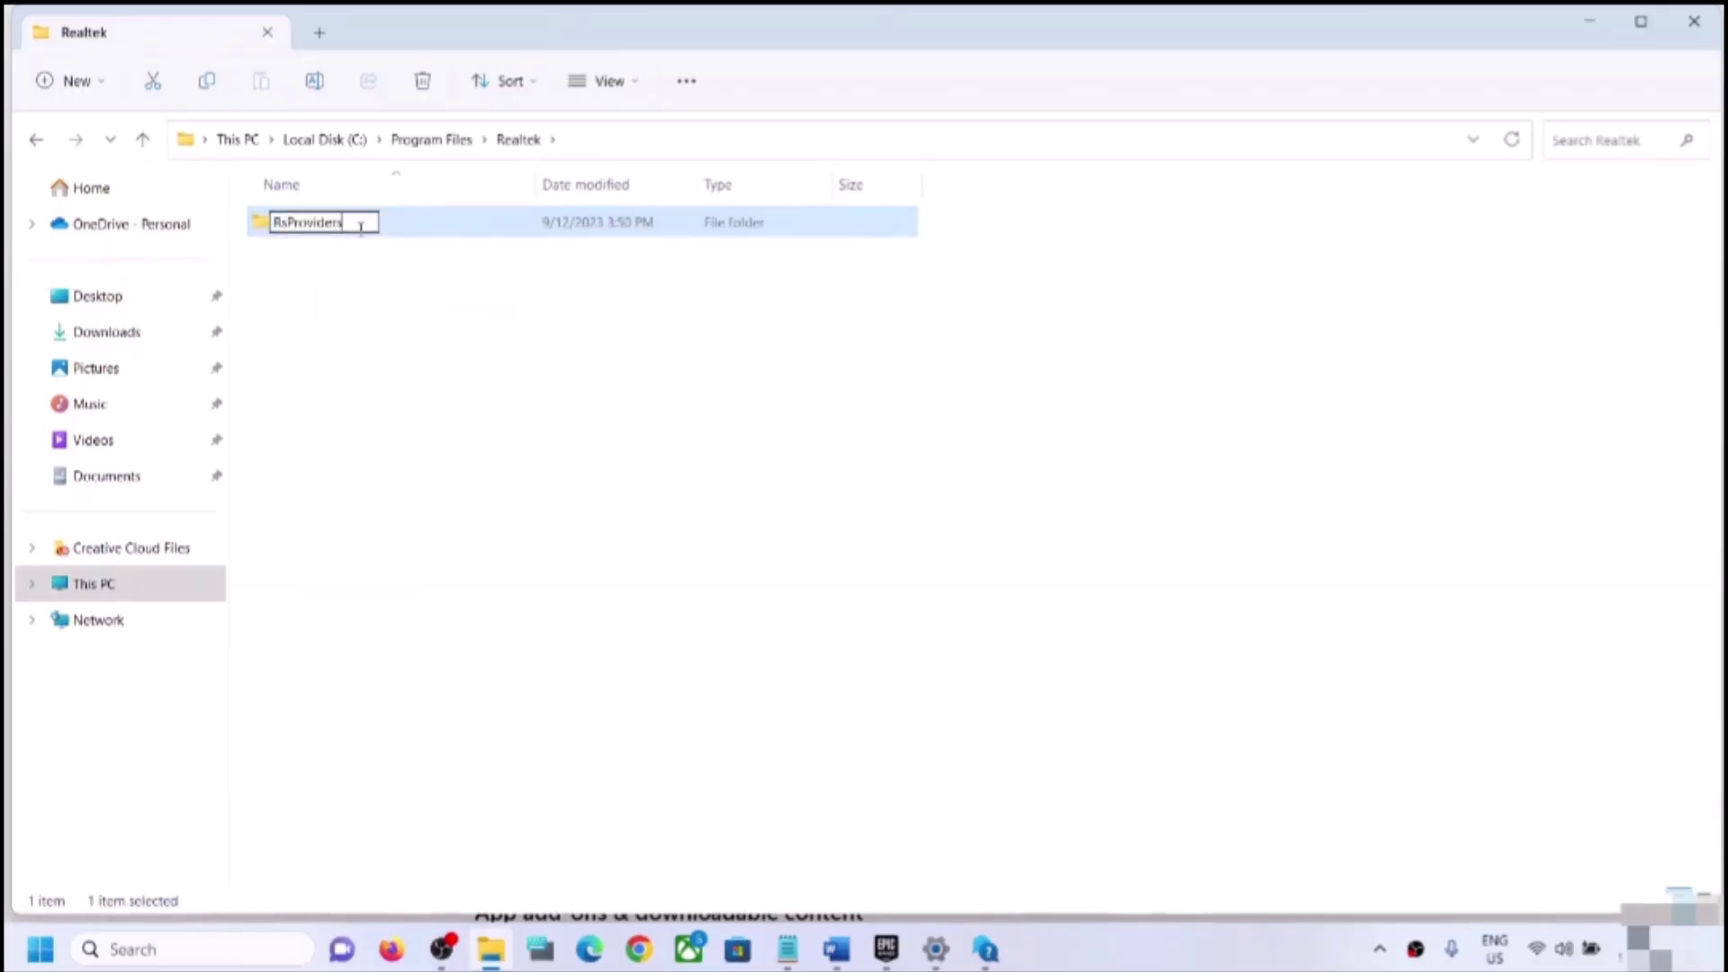
type(".old")
left_click(690, 336)
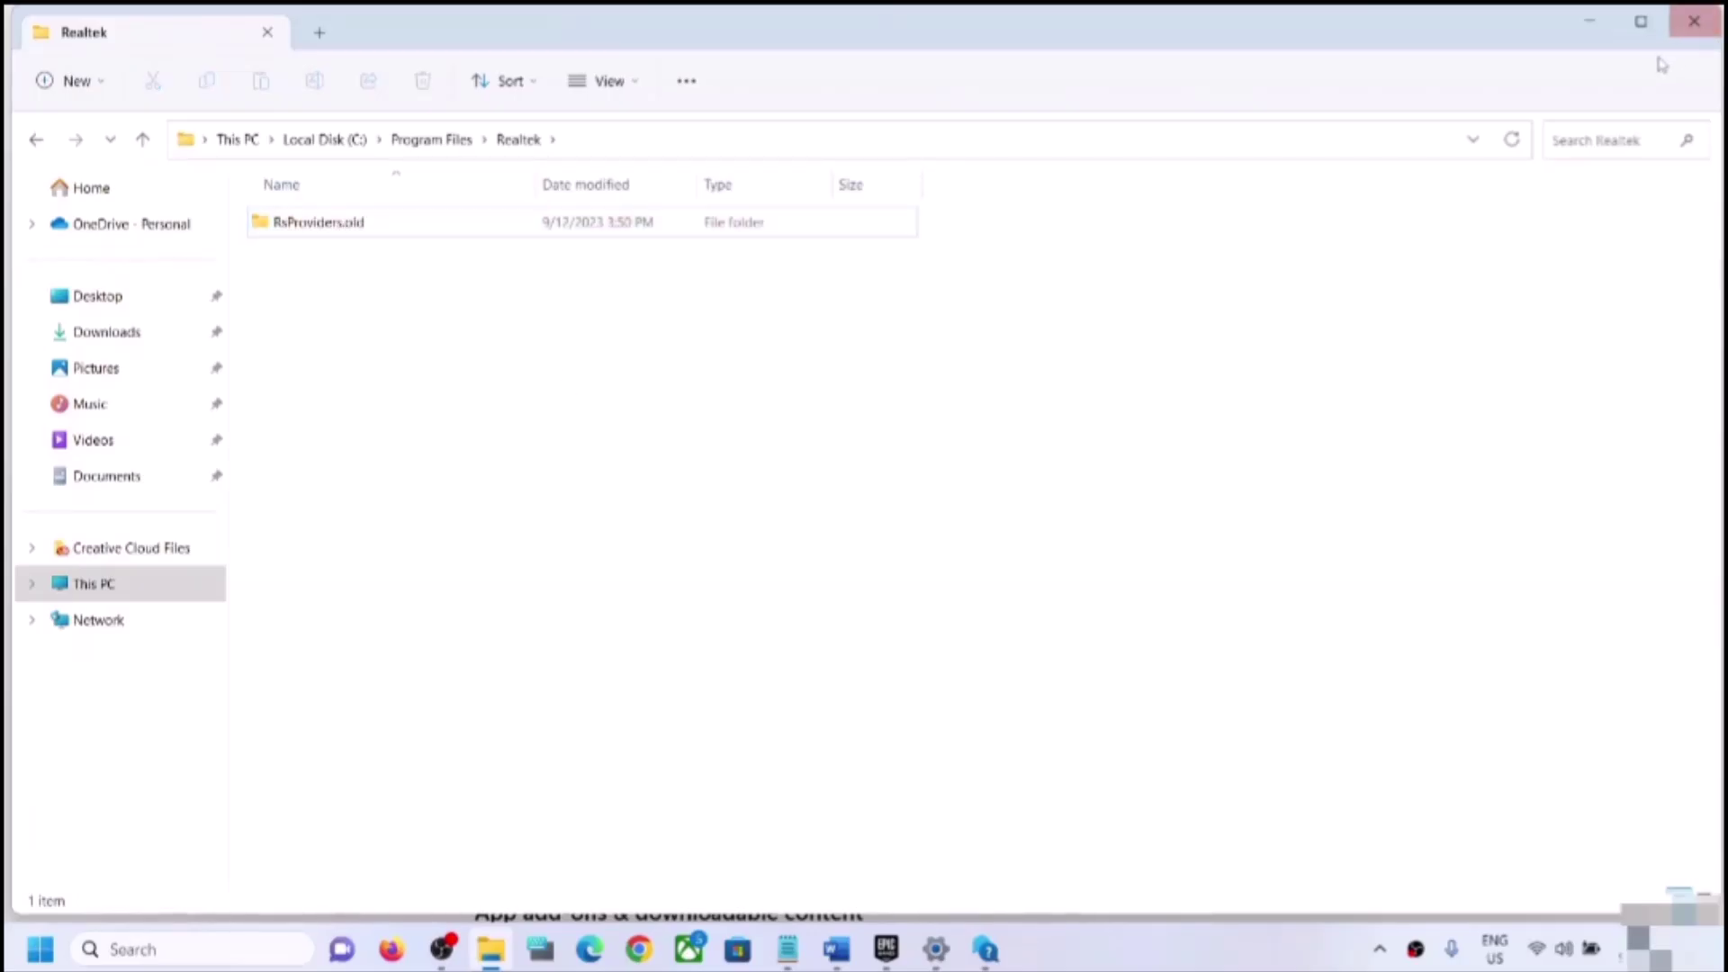
left_click(1694, 21)
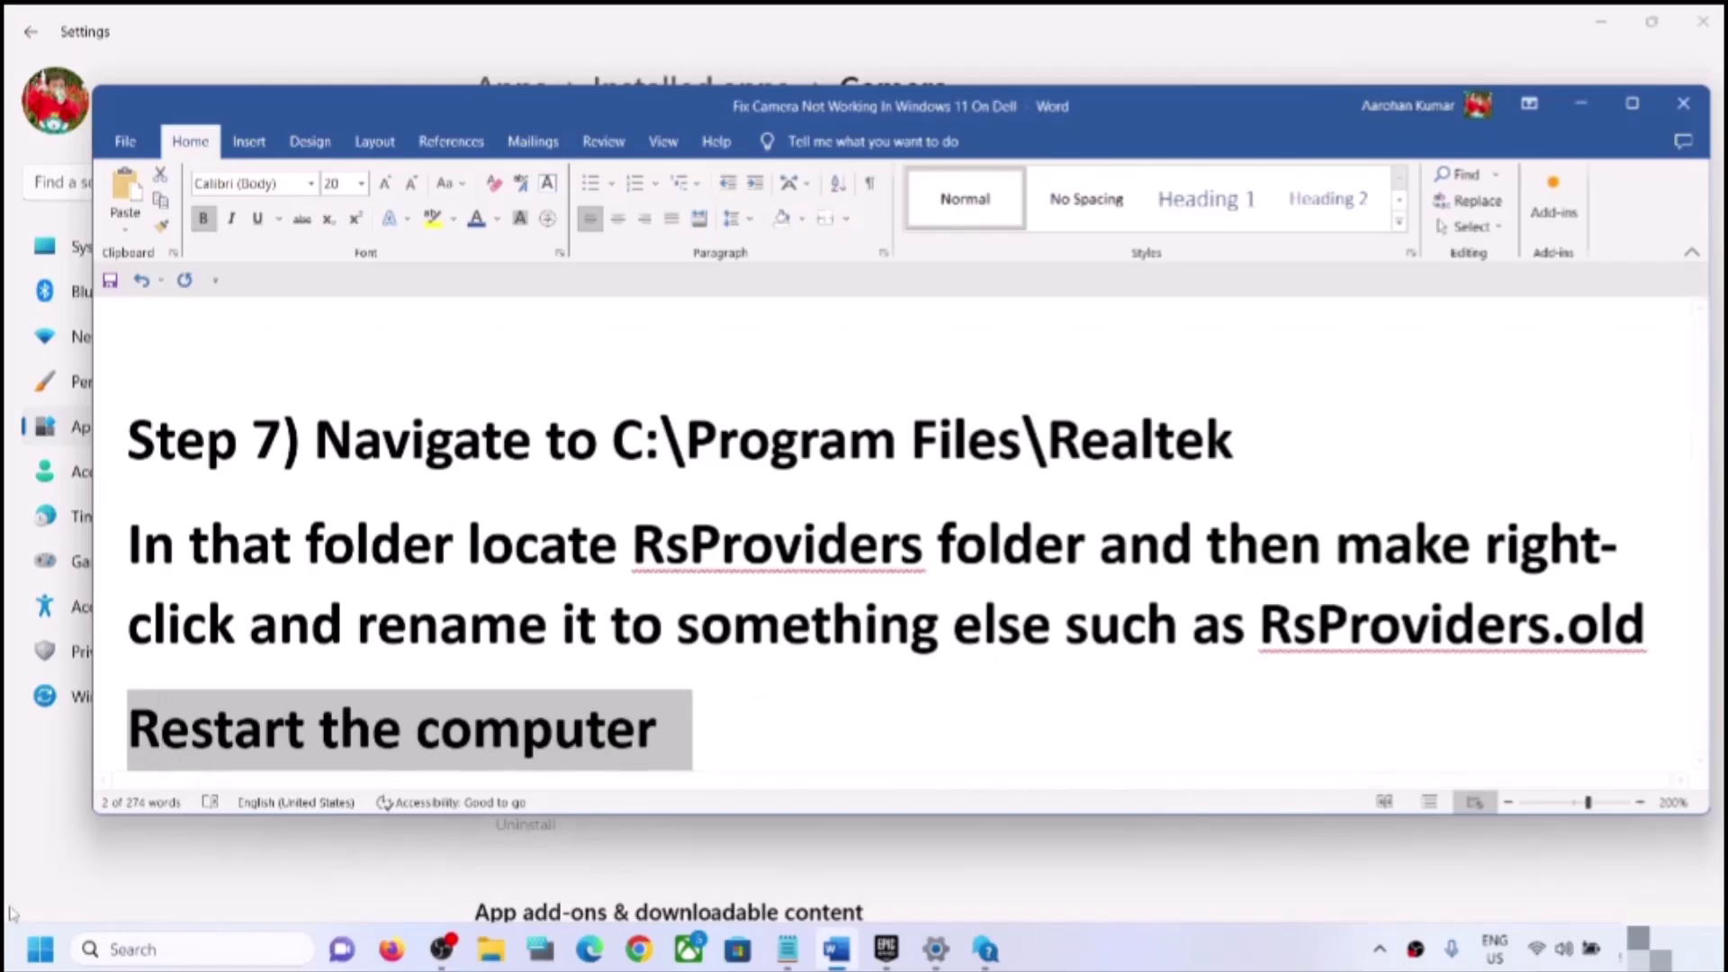
Step: Show the Restart option in the Start menu's power options
key("super")
left_click(656, 872)
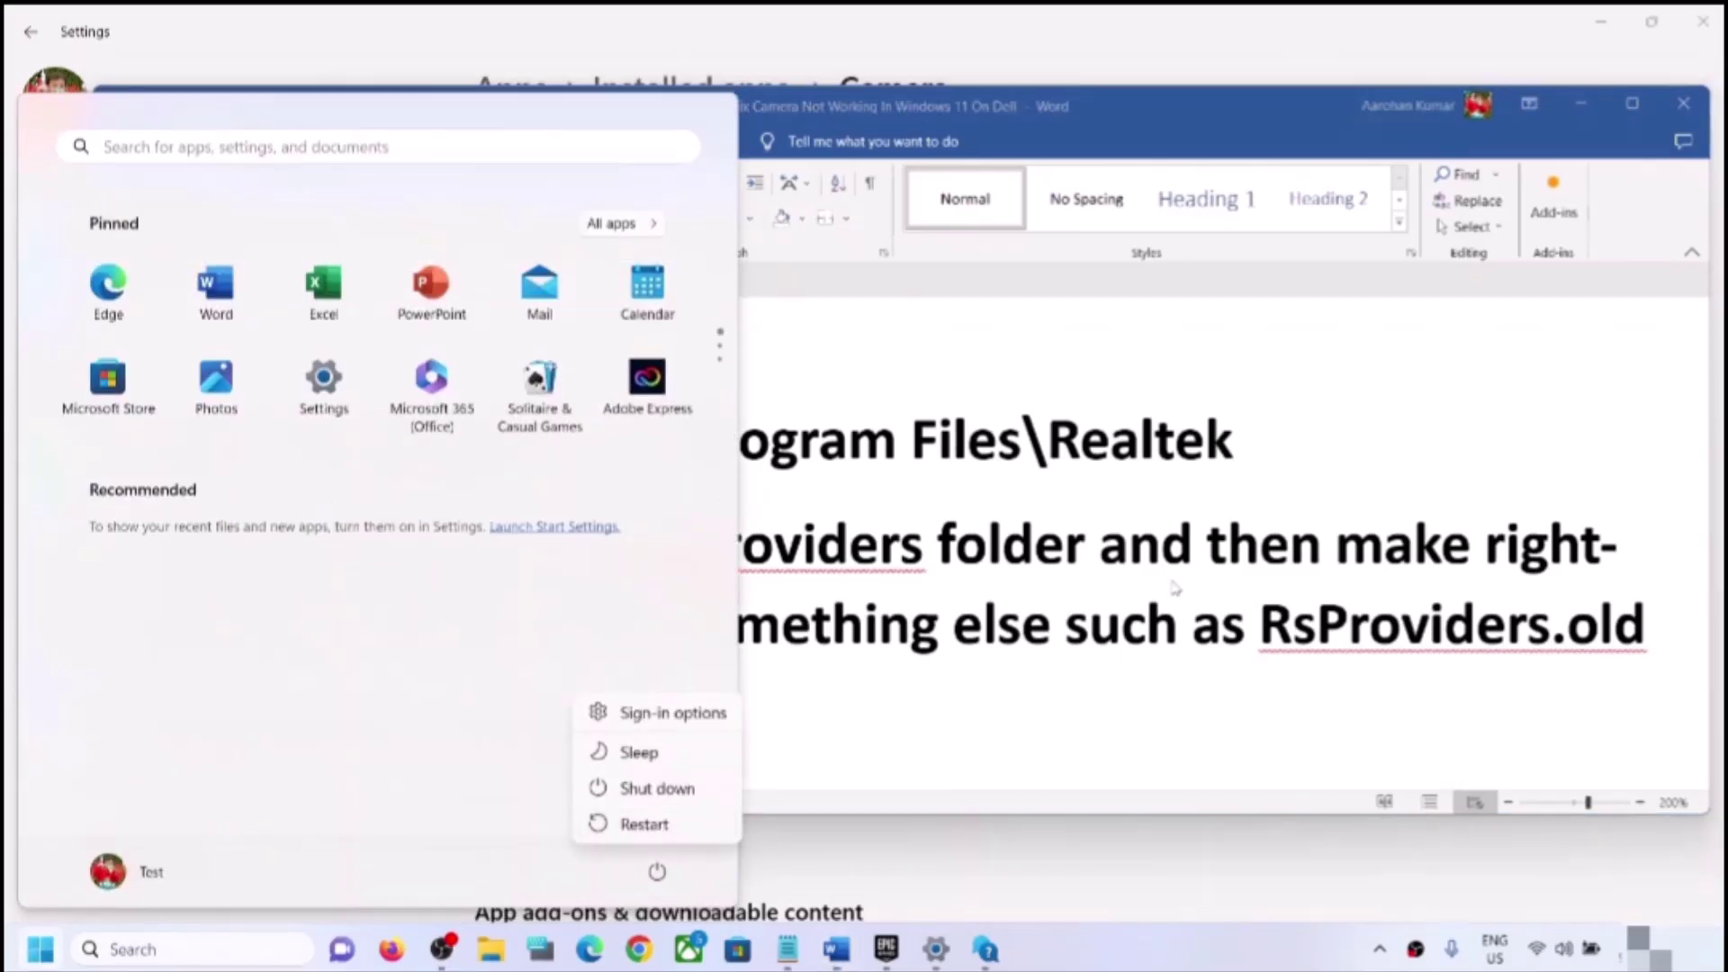
left_click(639, 821)
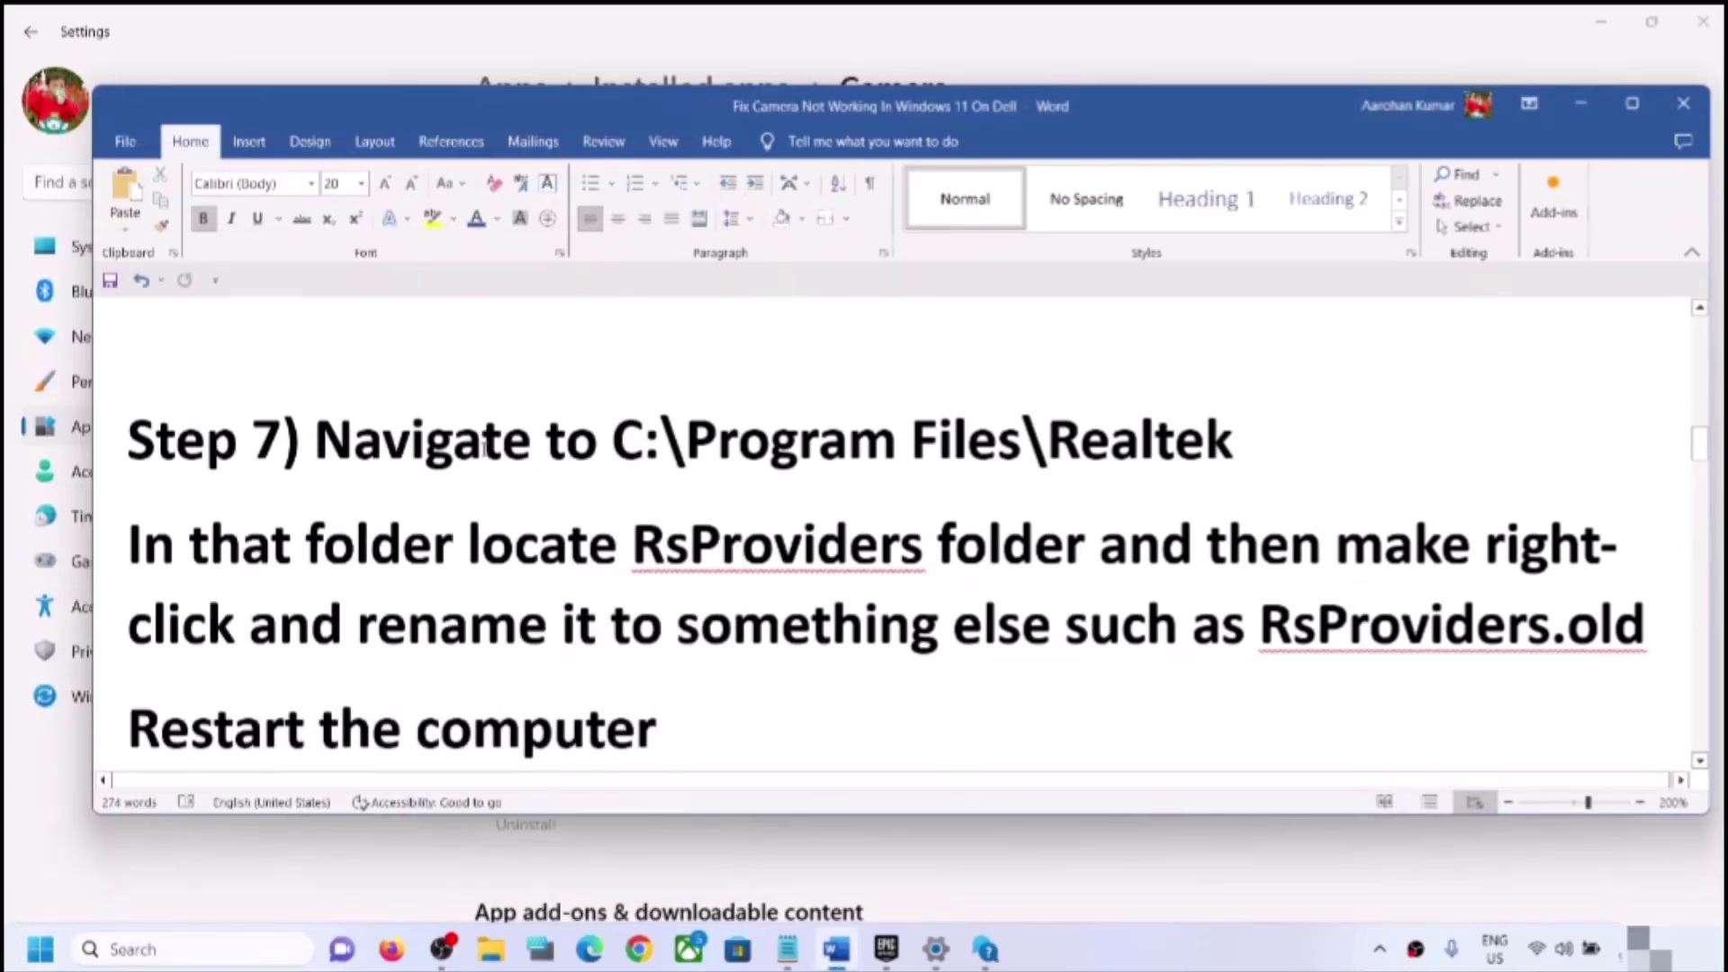
Step: Scroll the Word guide down to Step 8 on Fn+F6 for MSI laptops
left_click_drag(251, 623, 733, 623)
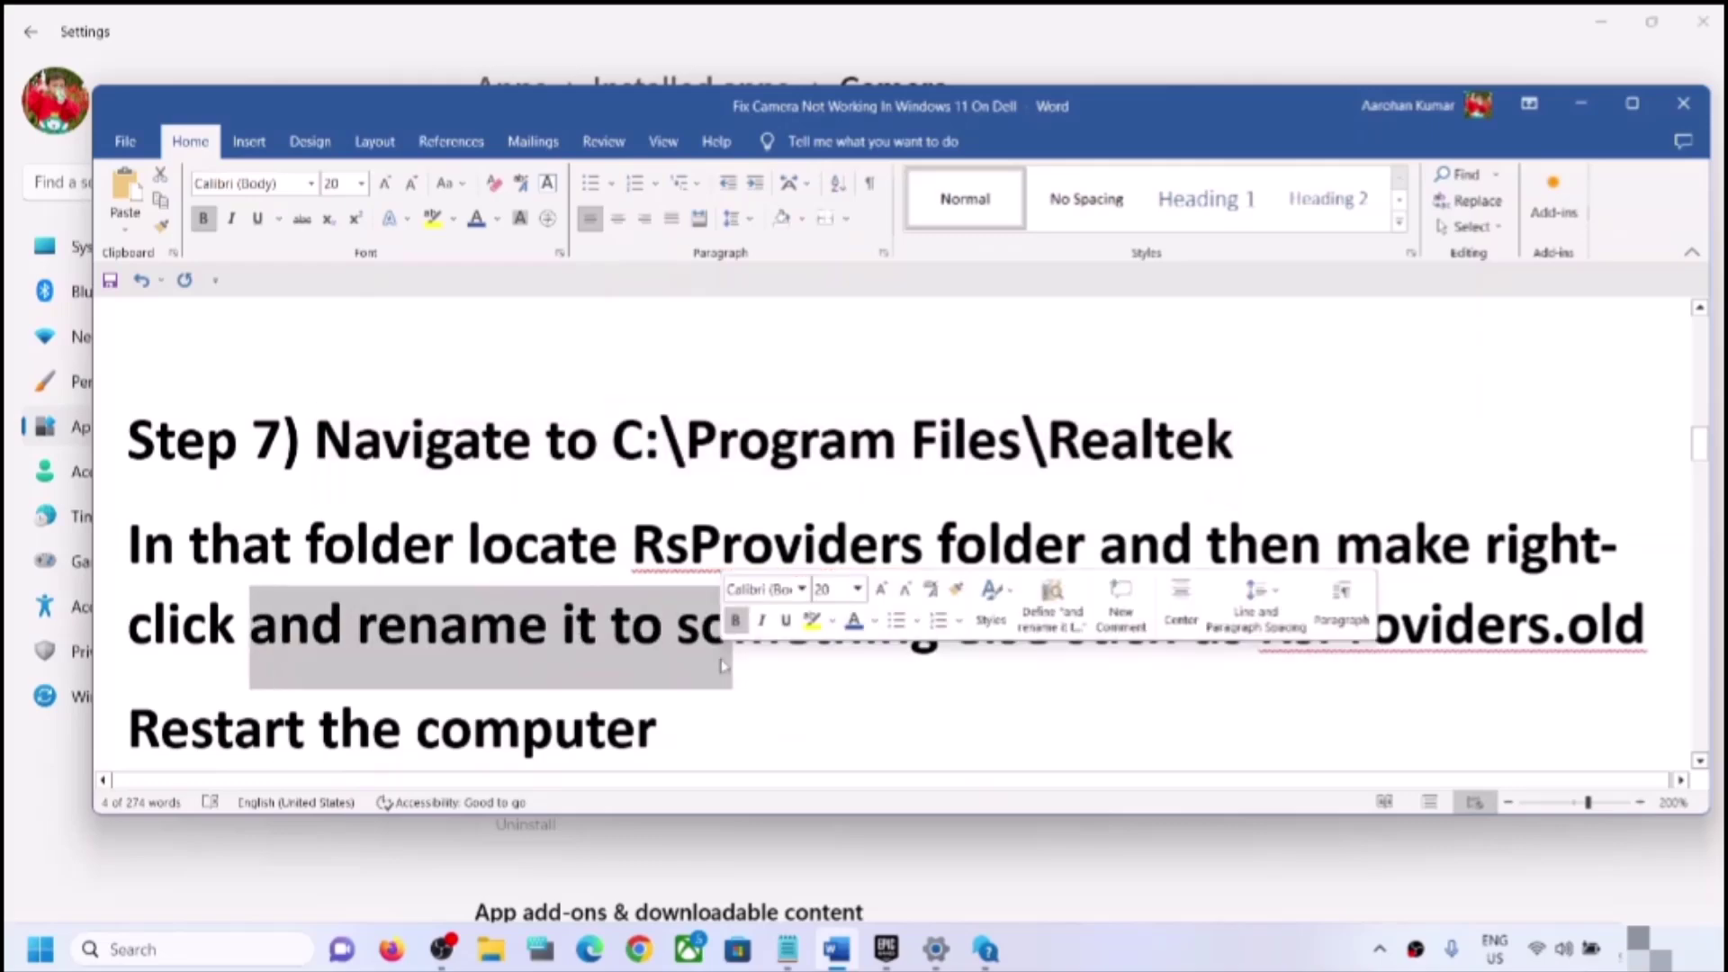
scroll(419, 677, "down", 2)
scroll(418, 677, "down", 3)
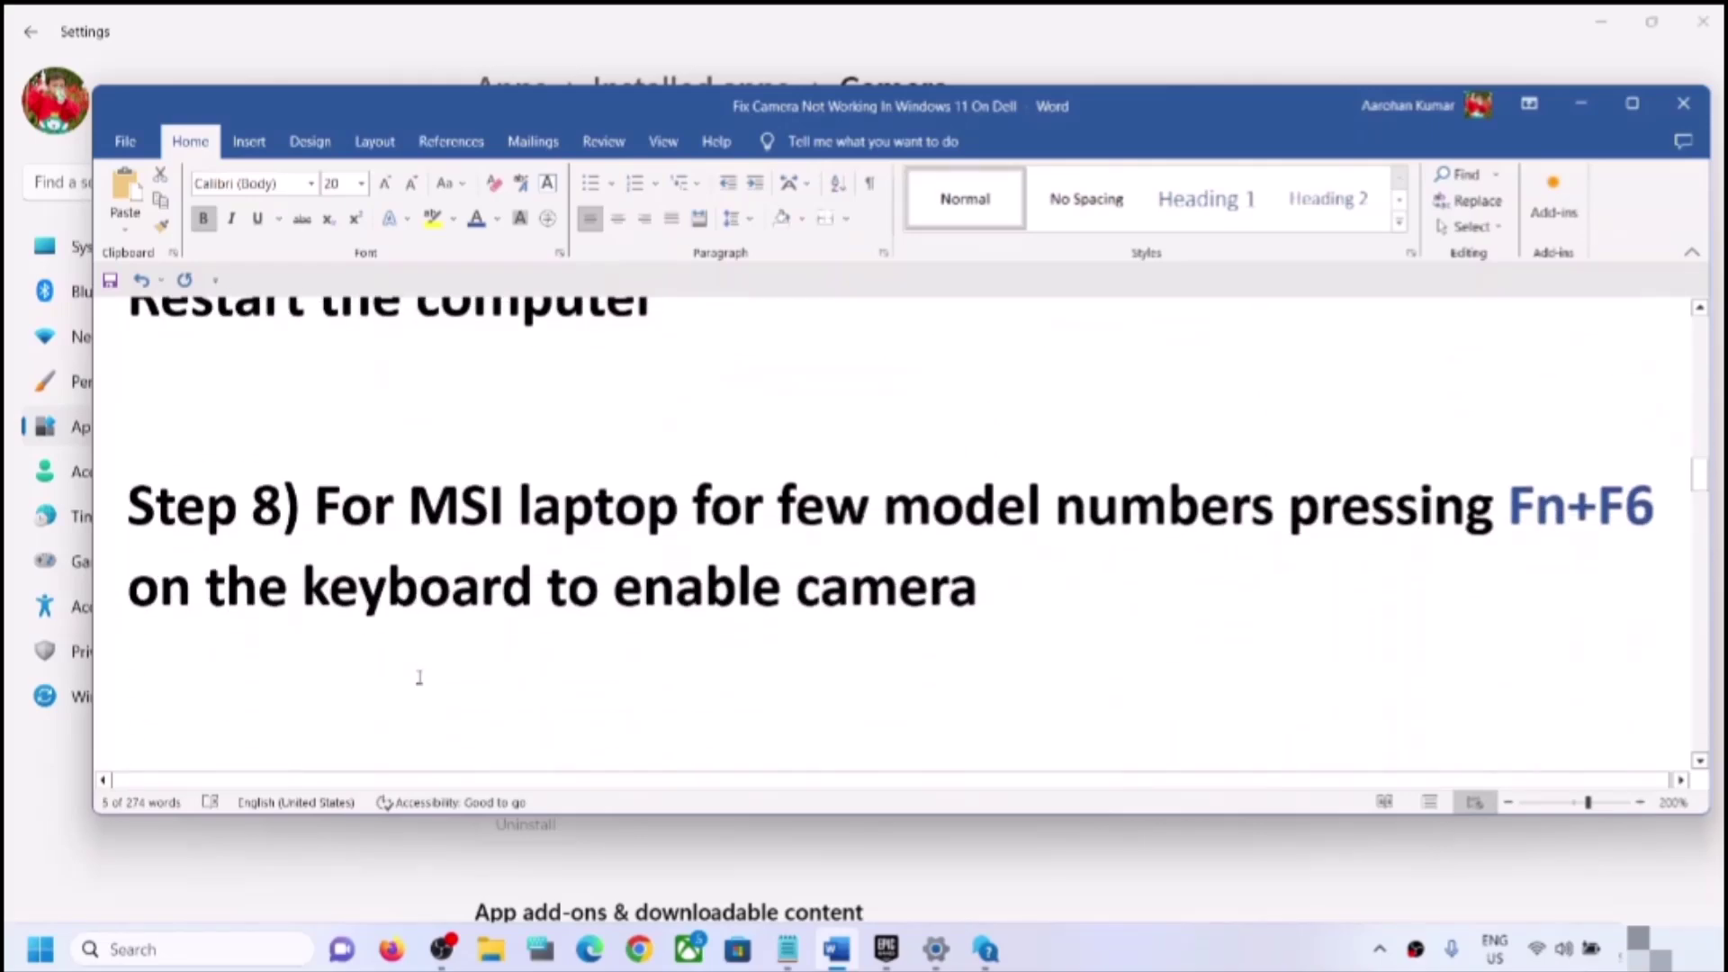
Step: Highlight 'MSI laptop' and 'few model numbers' in the Step 8 line
left_click_drag(413, 506, 1288, 506)
left_click(846, 587)
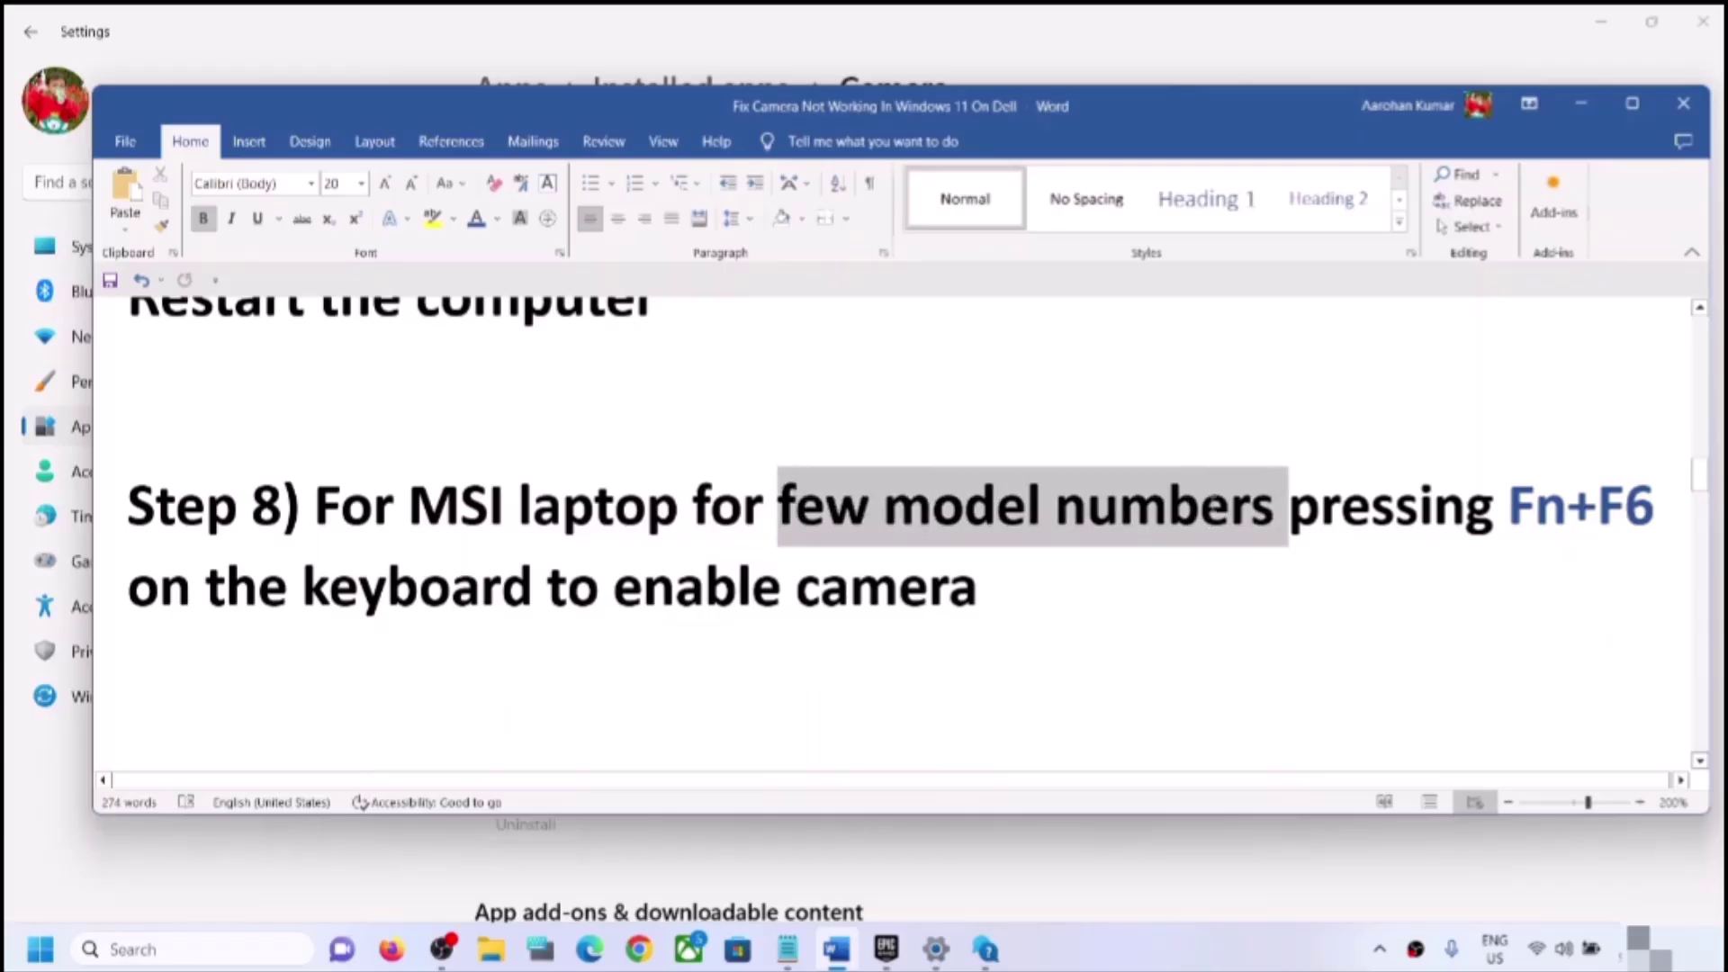
double_click(457, 505)
left_click(1121, 506)
left_click_drag(780, 505, 1288, 506)
left_click(1516, 568)
Step: Emphasise the Fn+F6 shortcut in Step 8, then scroll down to Step 9
left_click_drag(1509, 506, 991, 587)
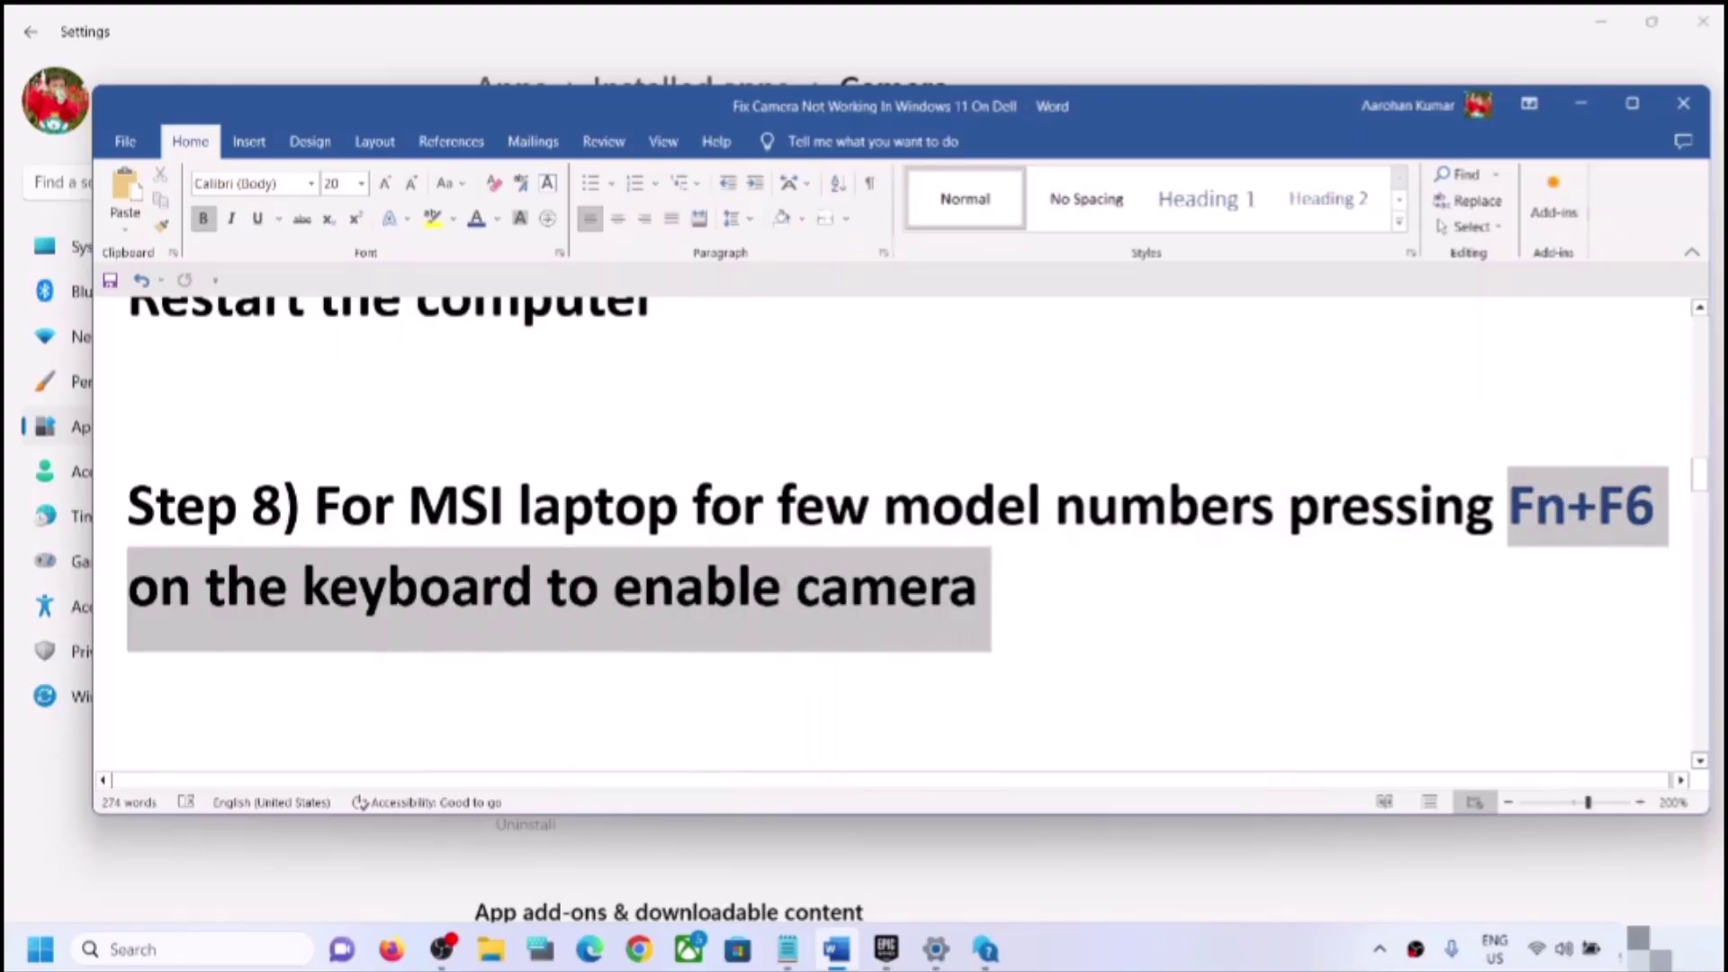
left_click(929, 531)
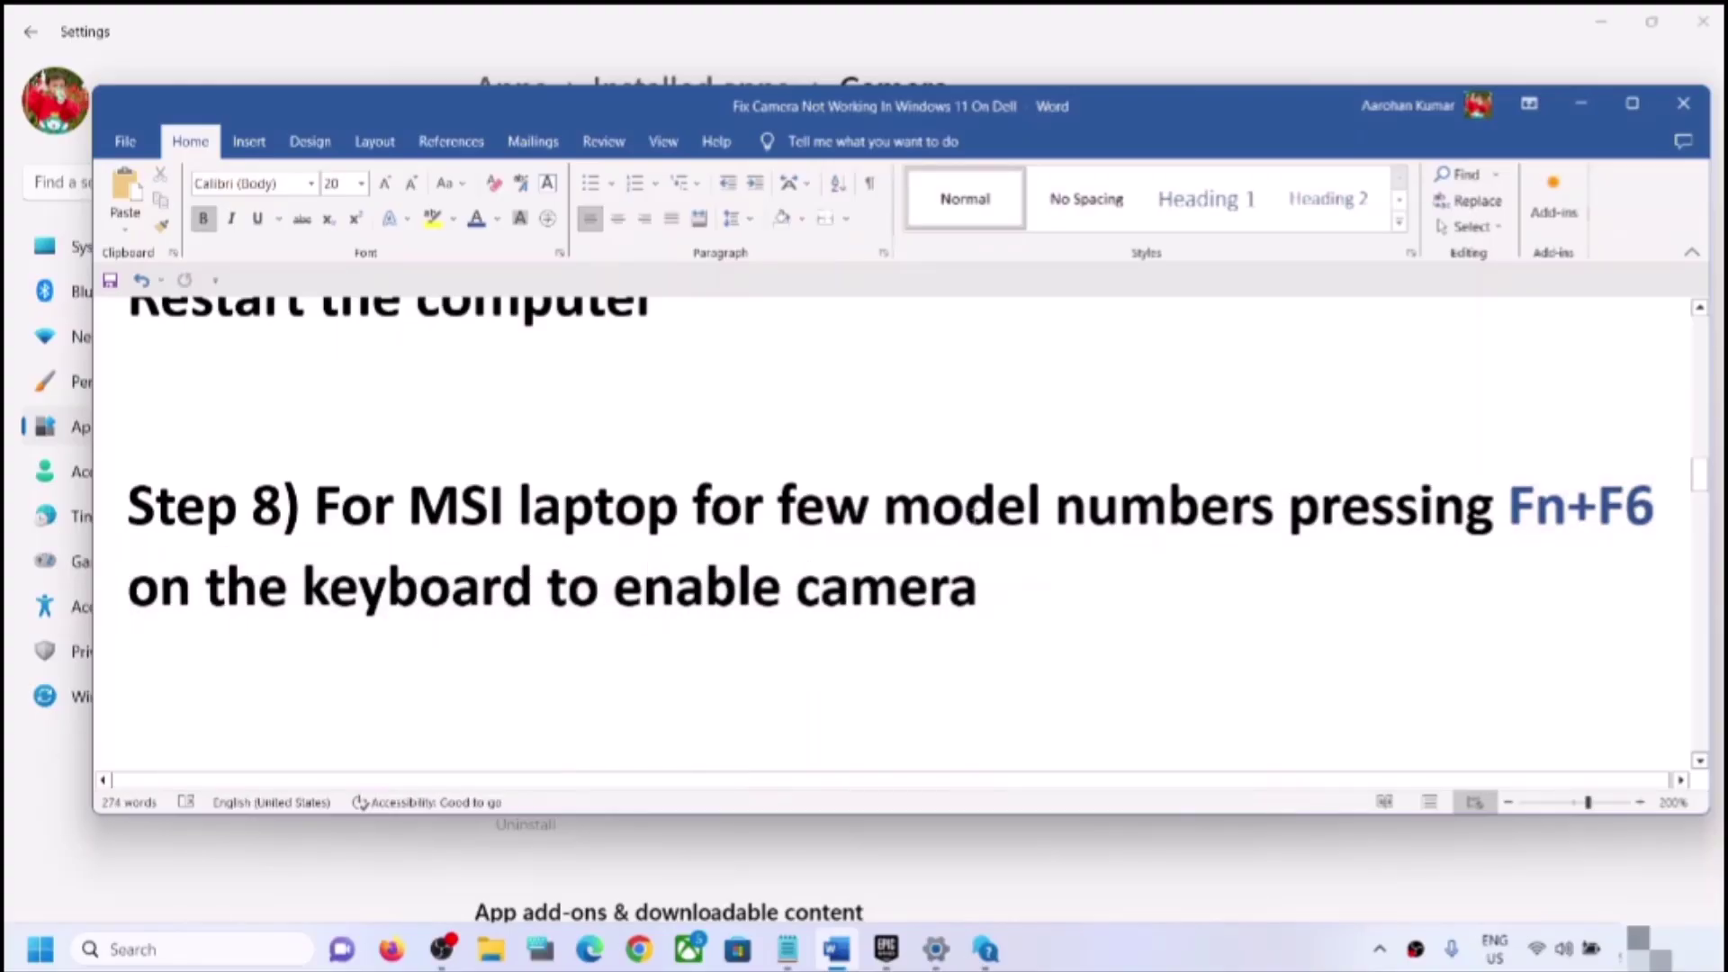
left_click_drag(1512, 506, 1668, 508)
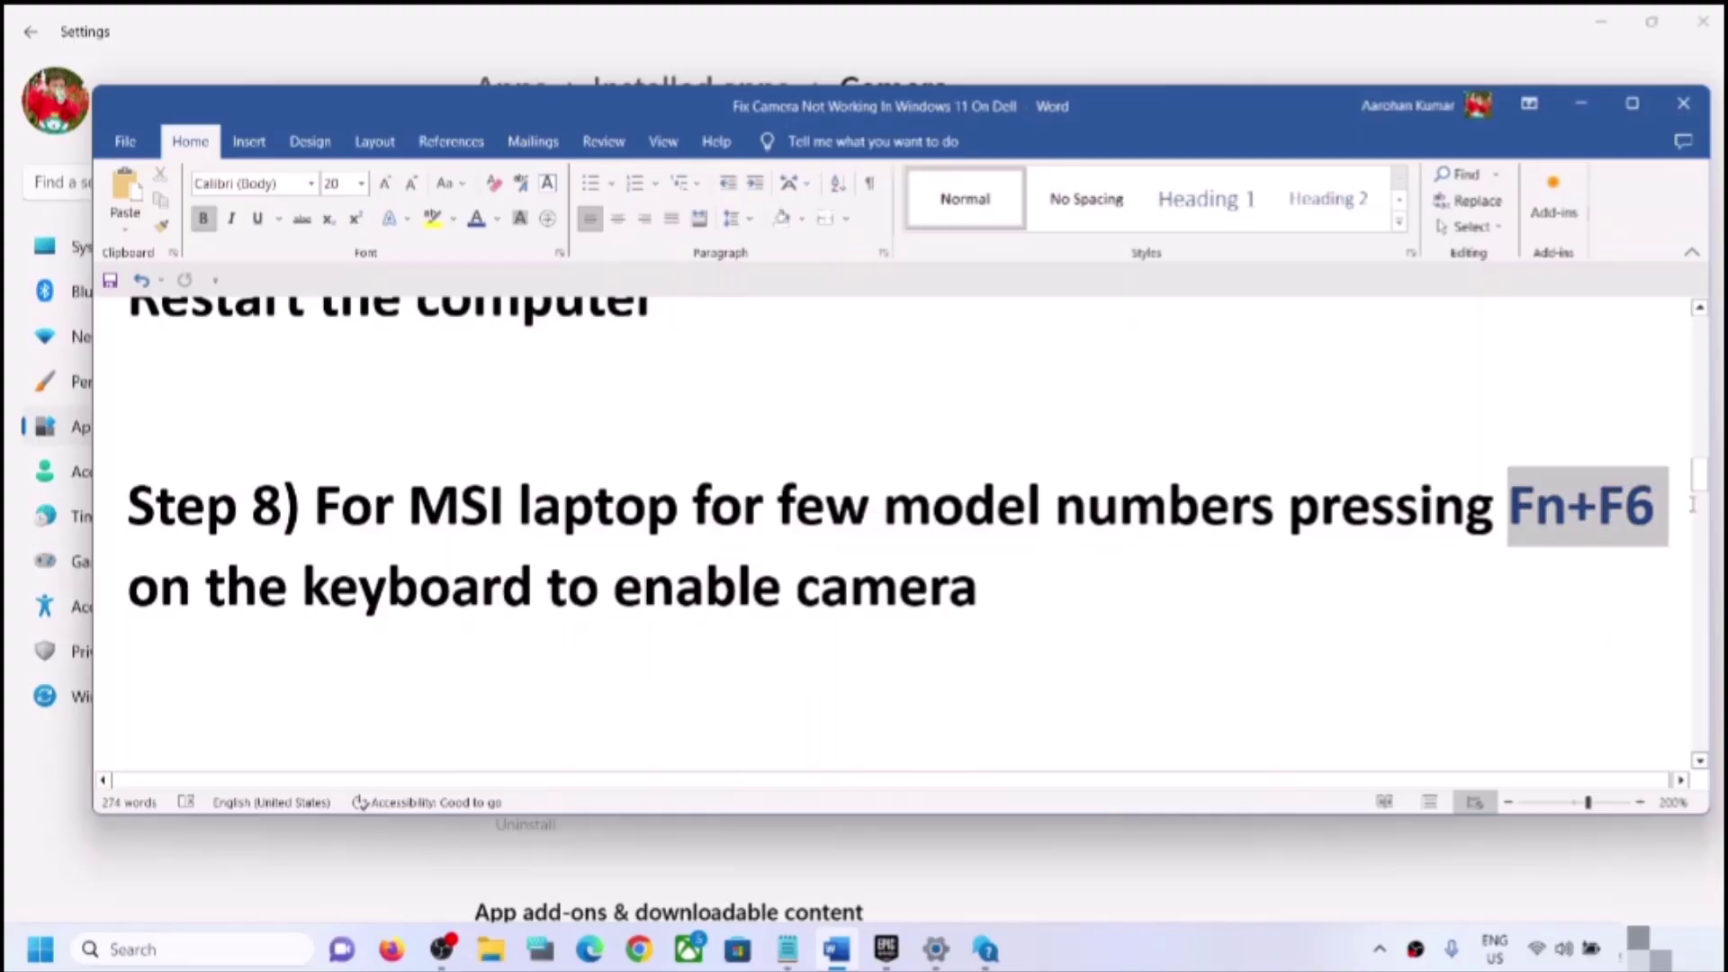
scroll(858, 553, "down", 3)
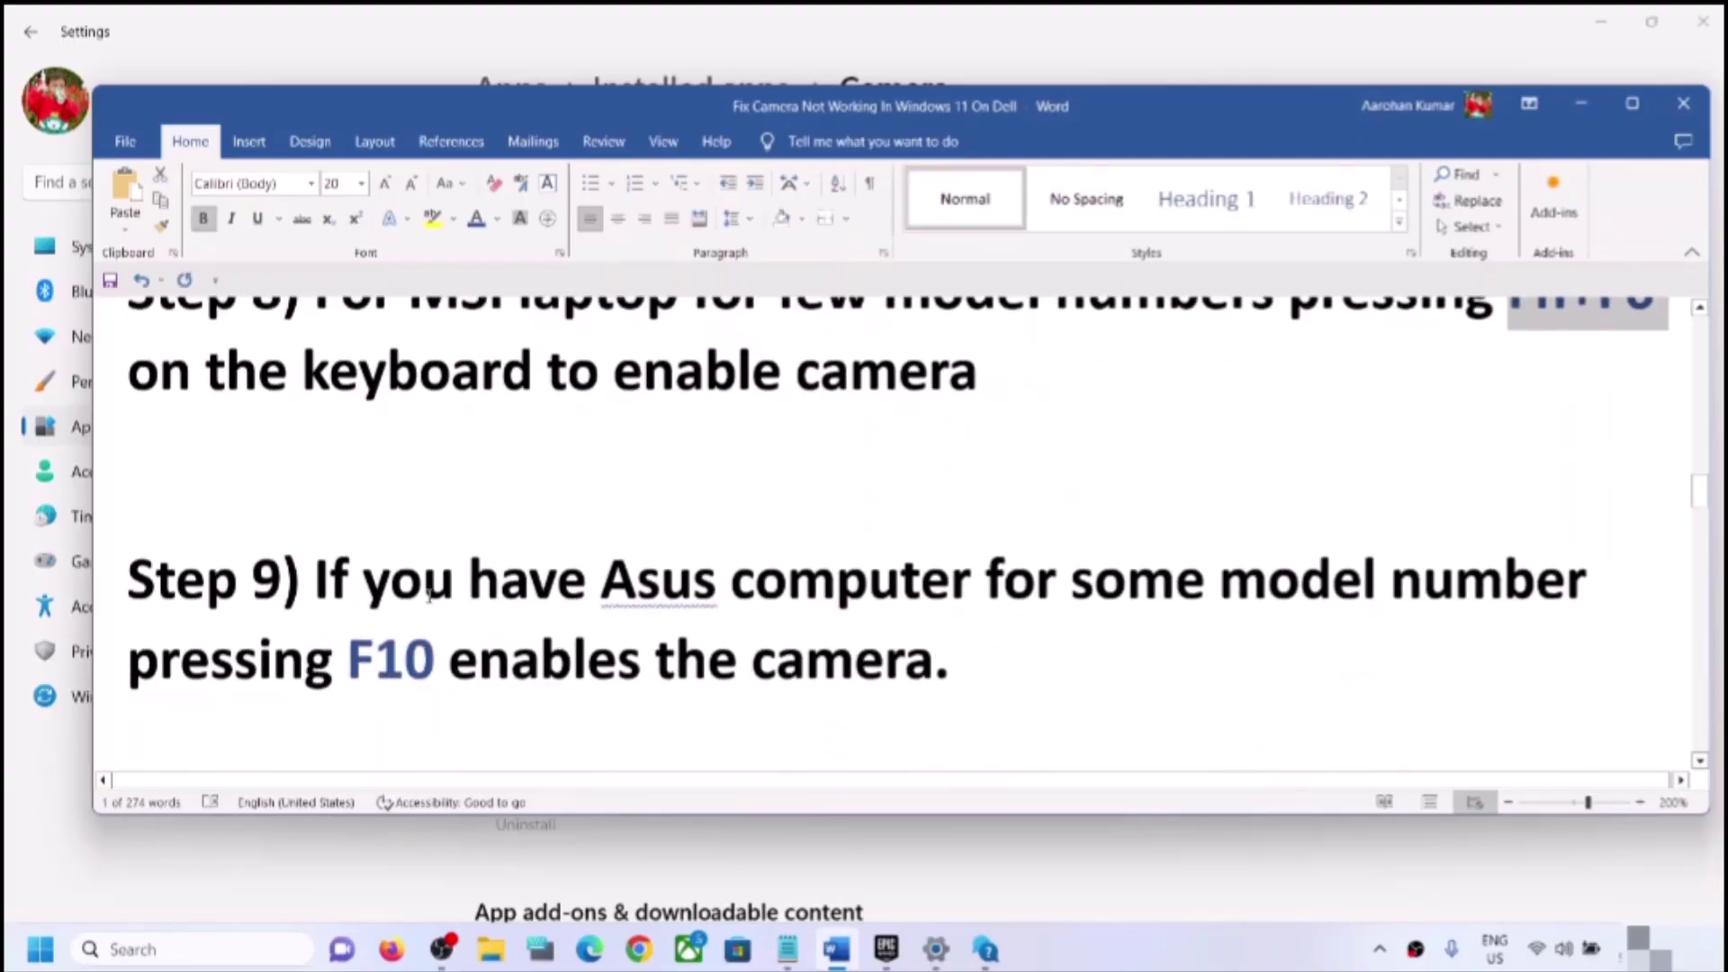
Step: Highlight the Asus computer phrase and the F10 key in Step 9, then scroll to Step 10
left_click_drag(430, 596, 945, 671)
left_click(376, 689)
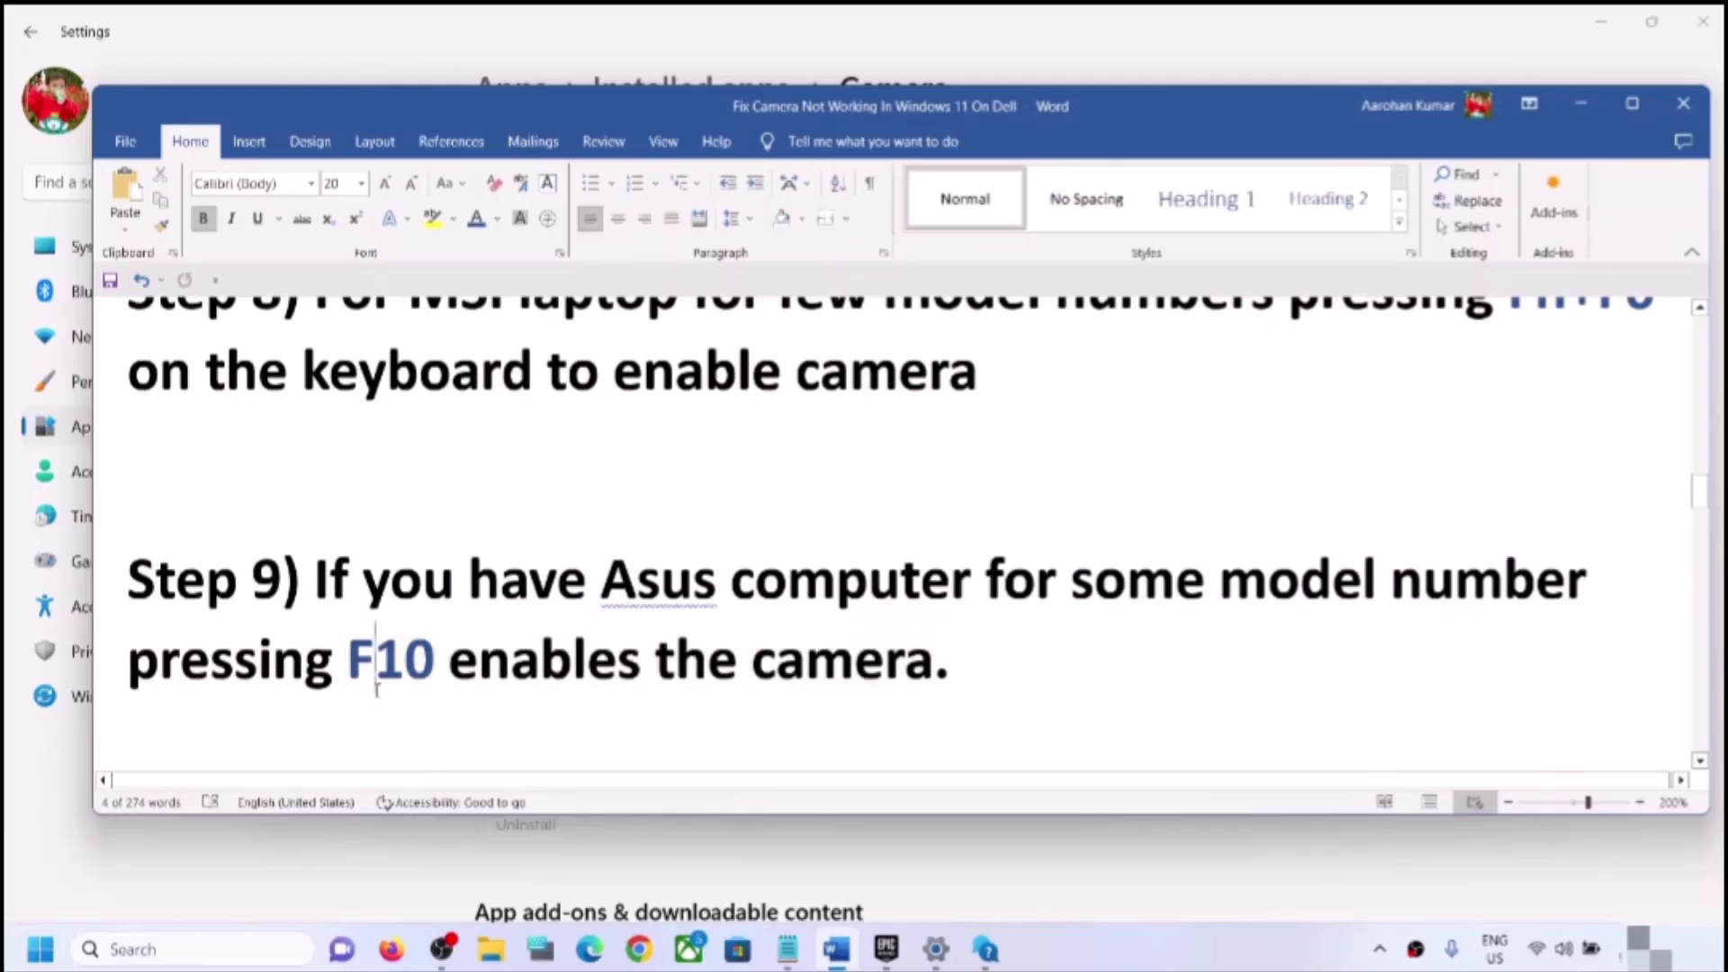
left_click_drag(348, 671, 510, 671)
left_click(429, 685)
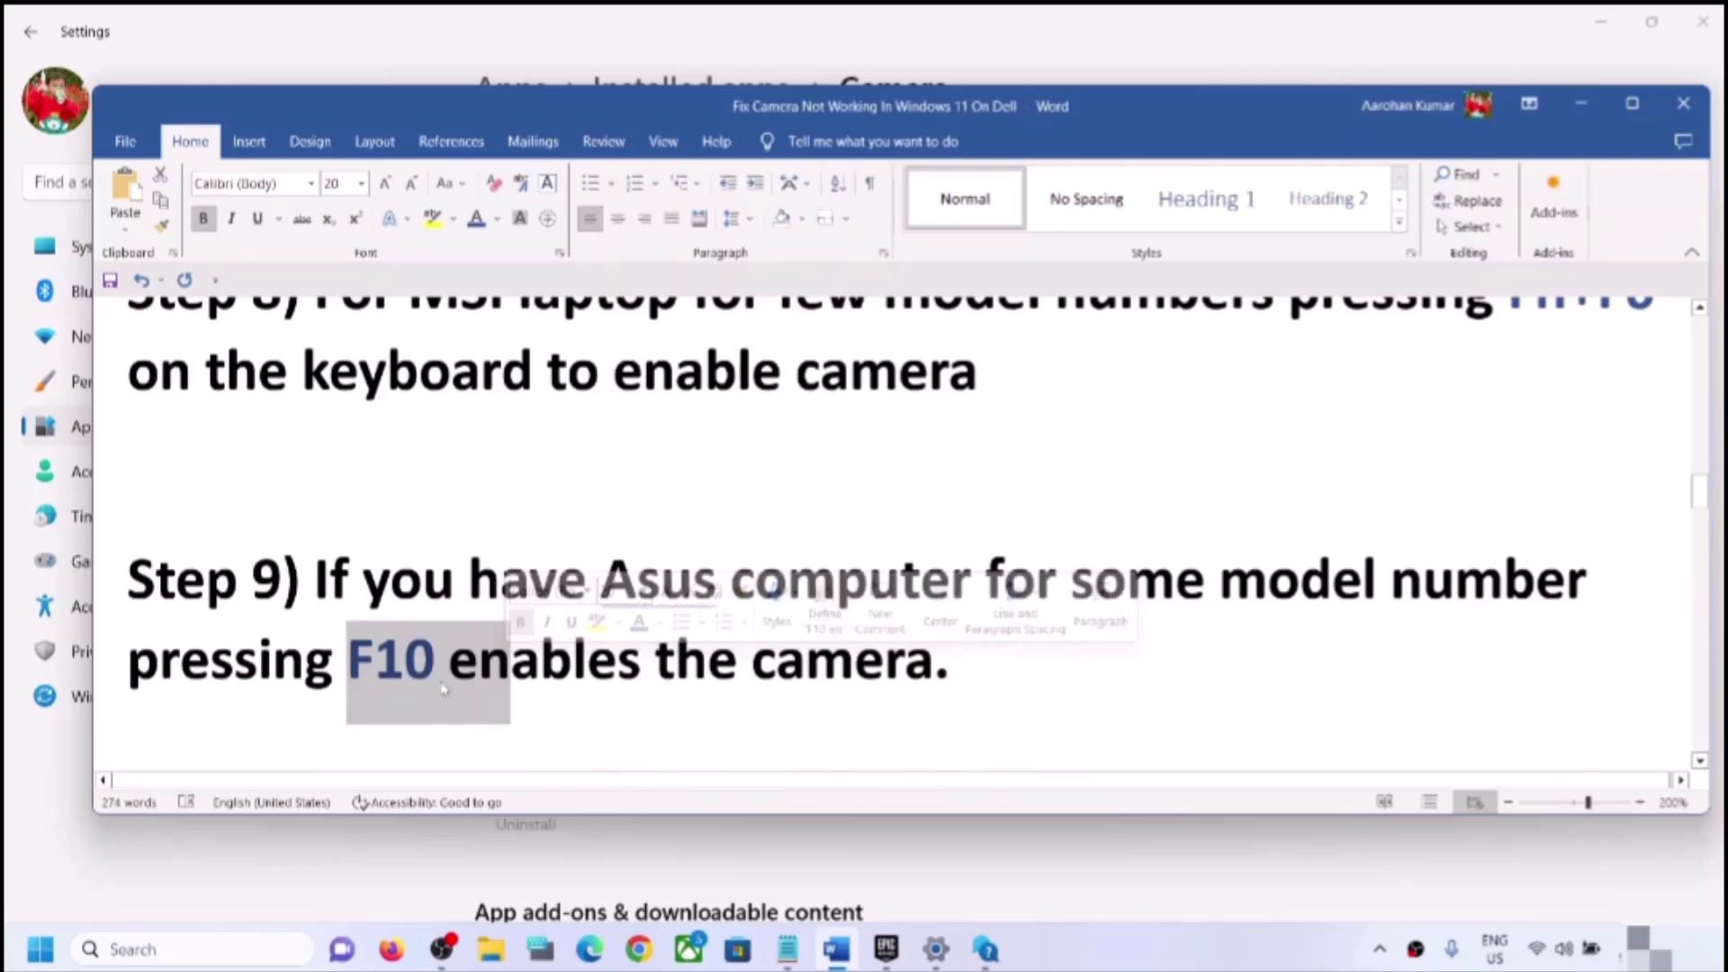
scroll(443, 689, "down", 3)
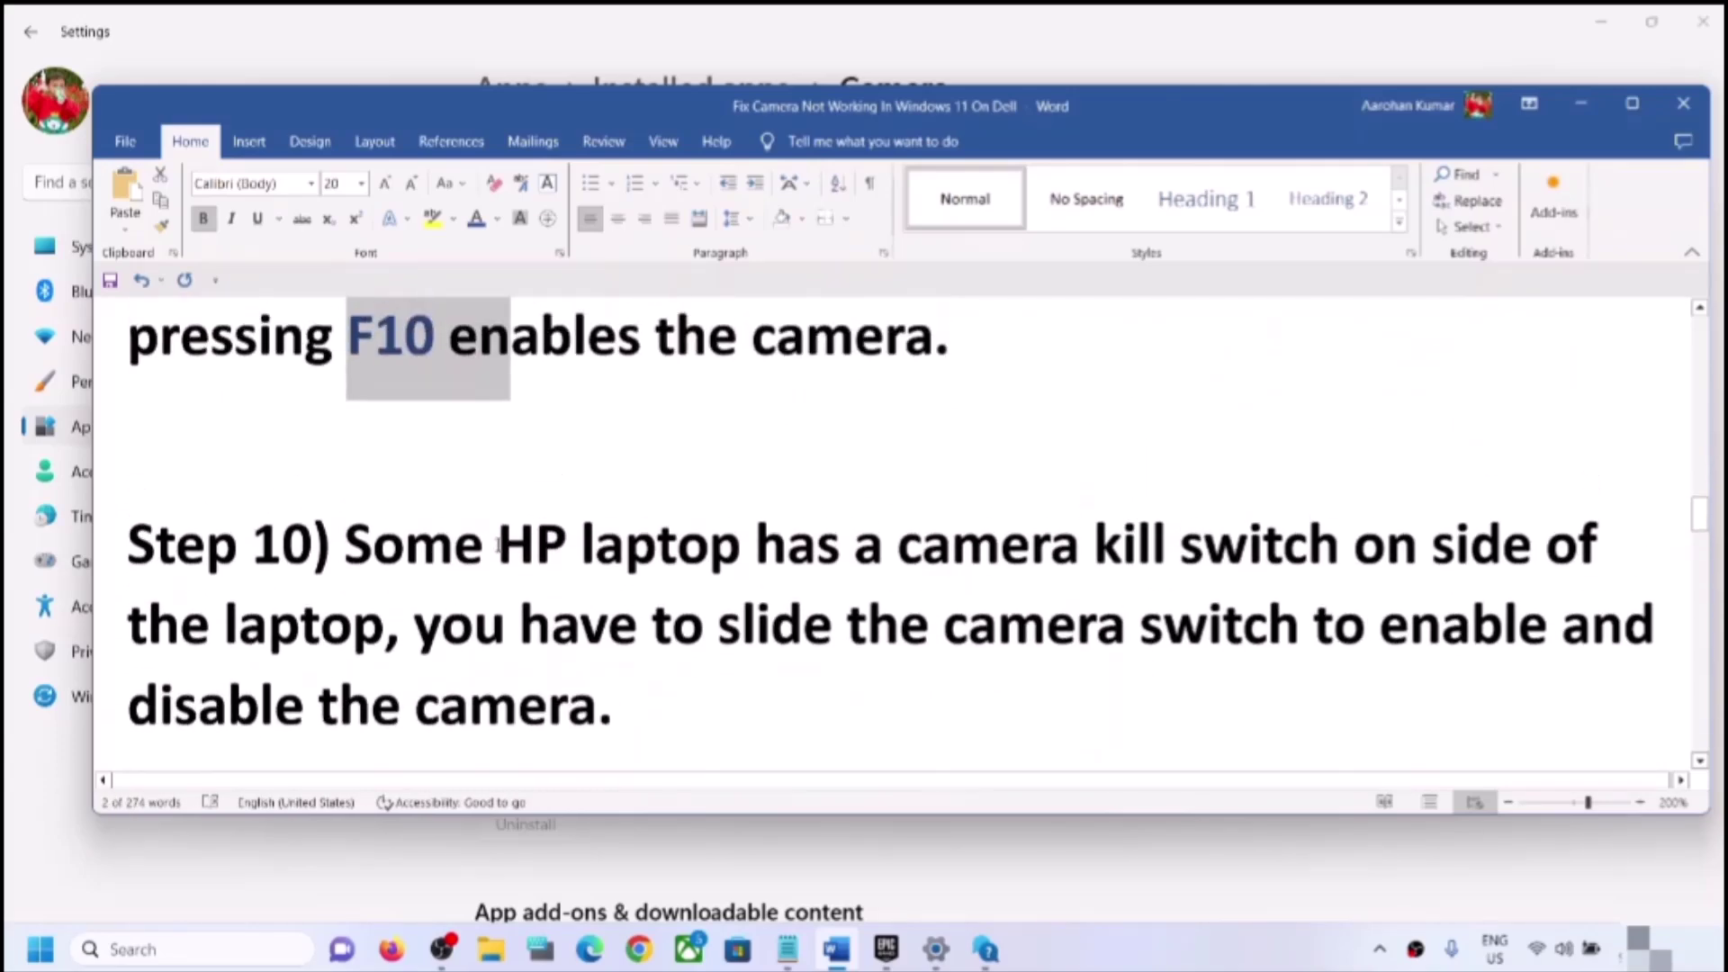
Step: Highlight 'Some HP laptop' and the side 'camera kill switch' phrase in Step 10
left_click_drag(513, 562, 895, 558)
left_click(657, 603)
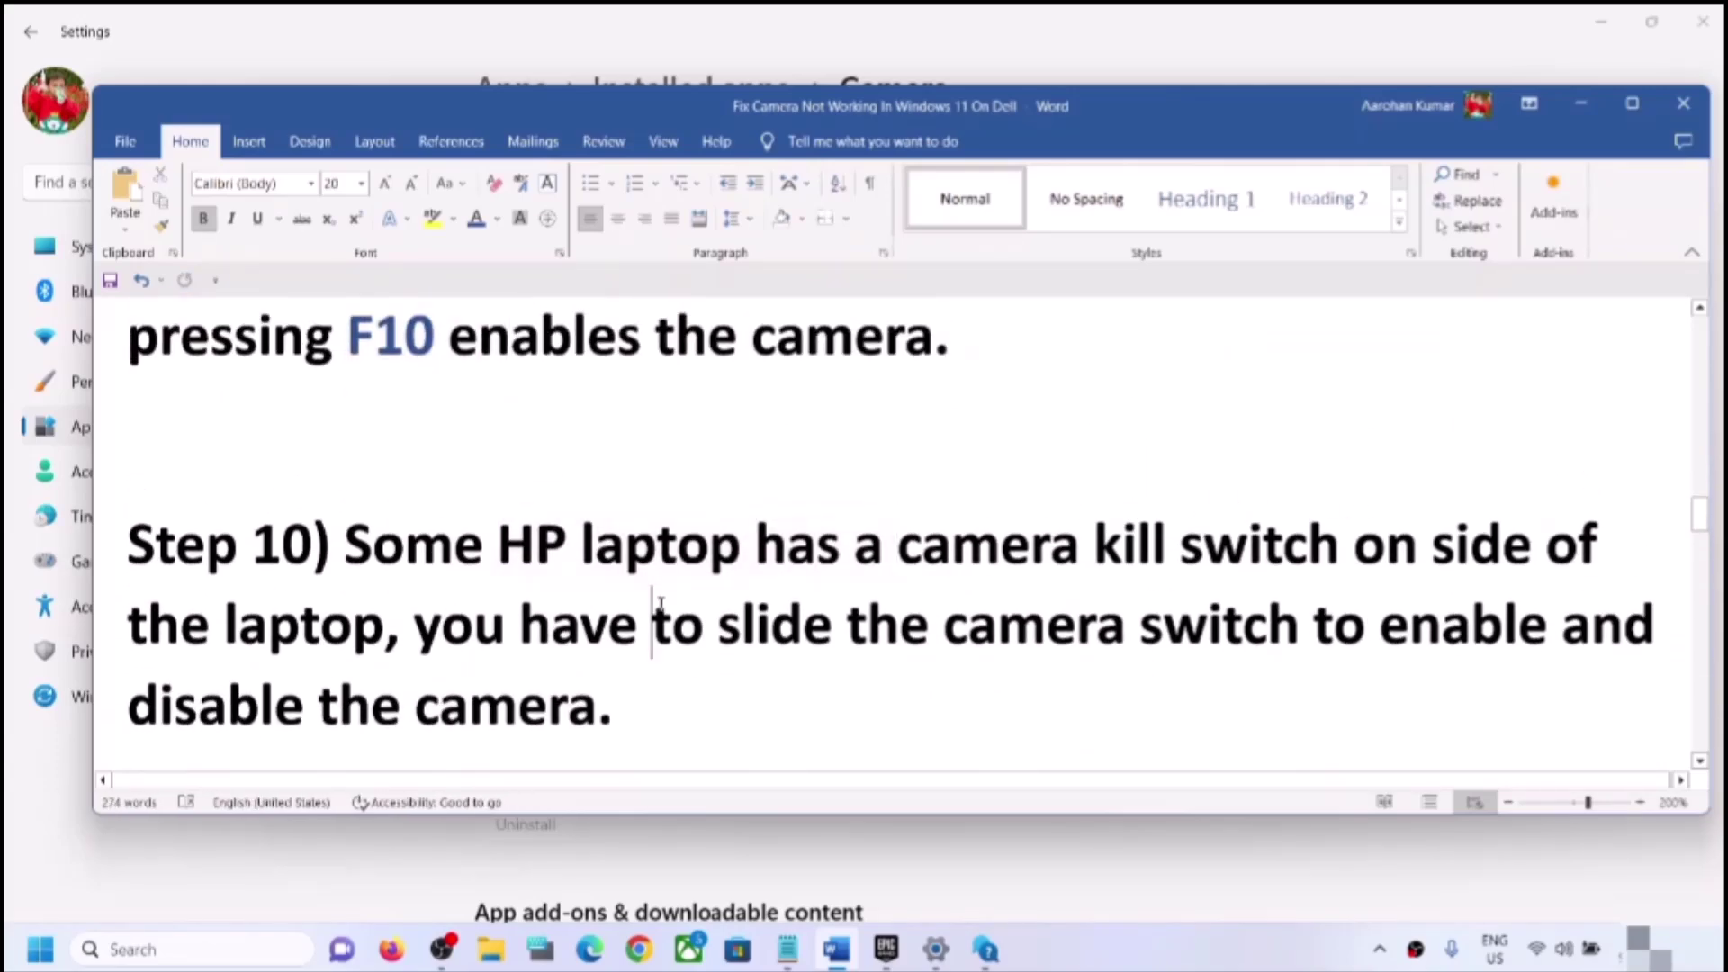
left_click_drag(346, 545, 743, 548)
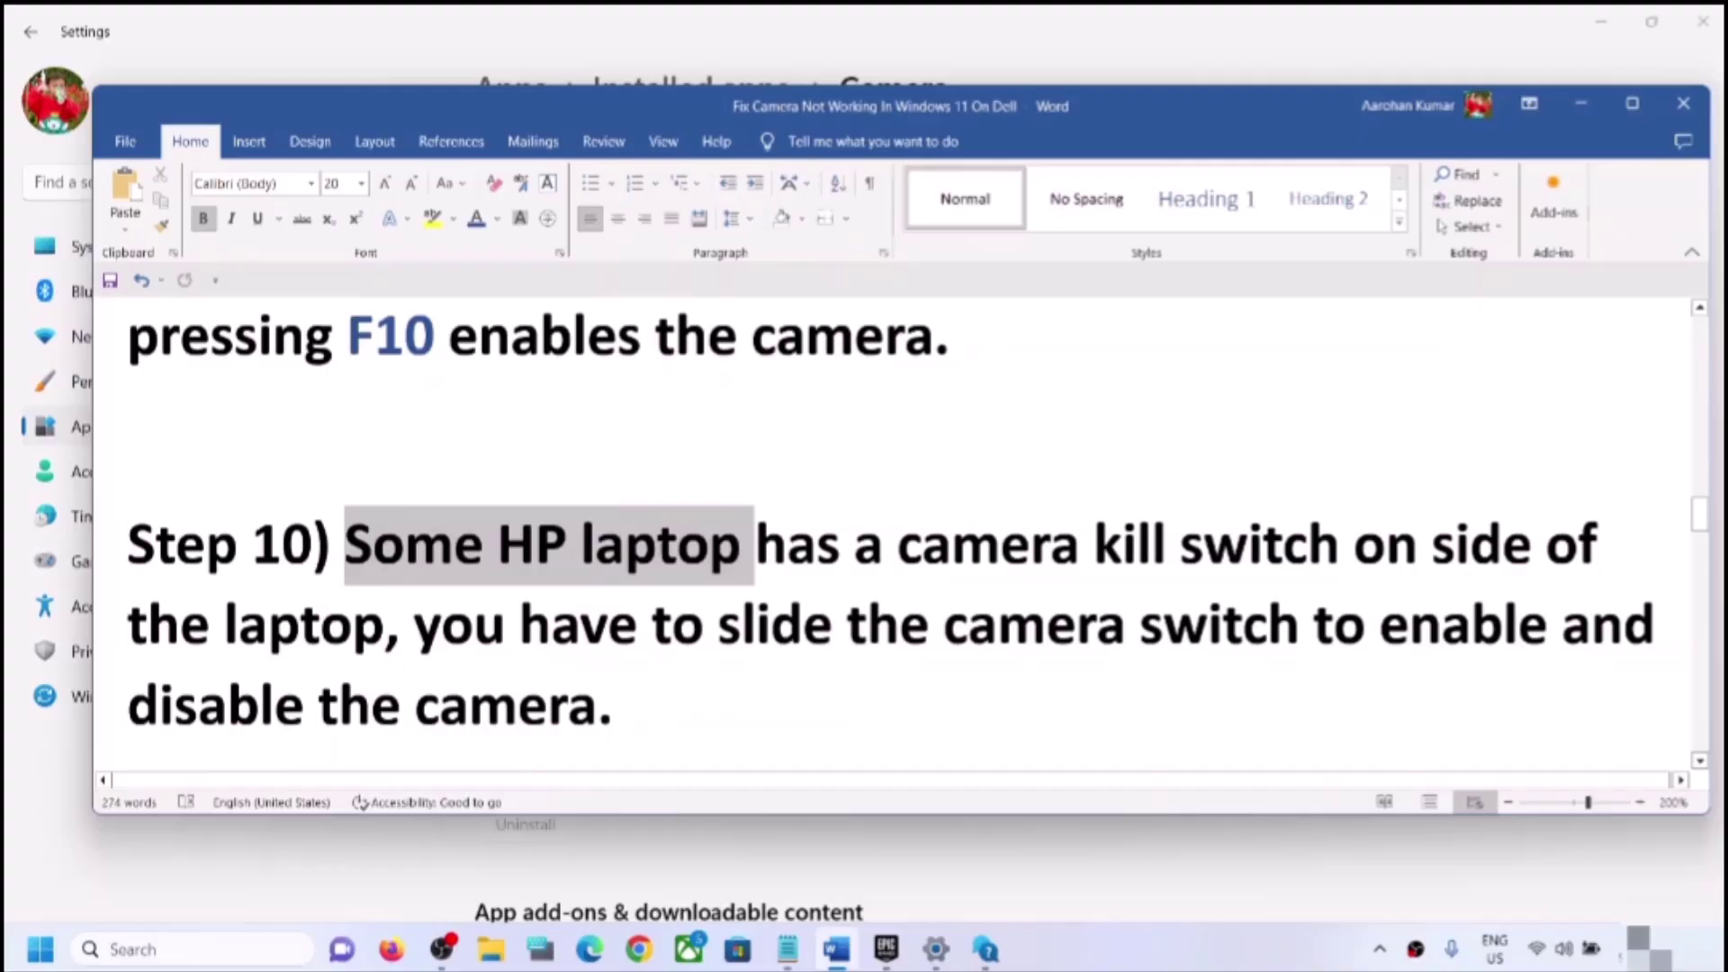
left_click(897, 621)
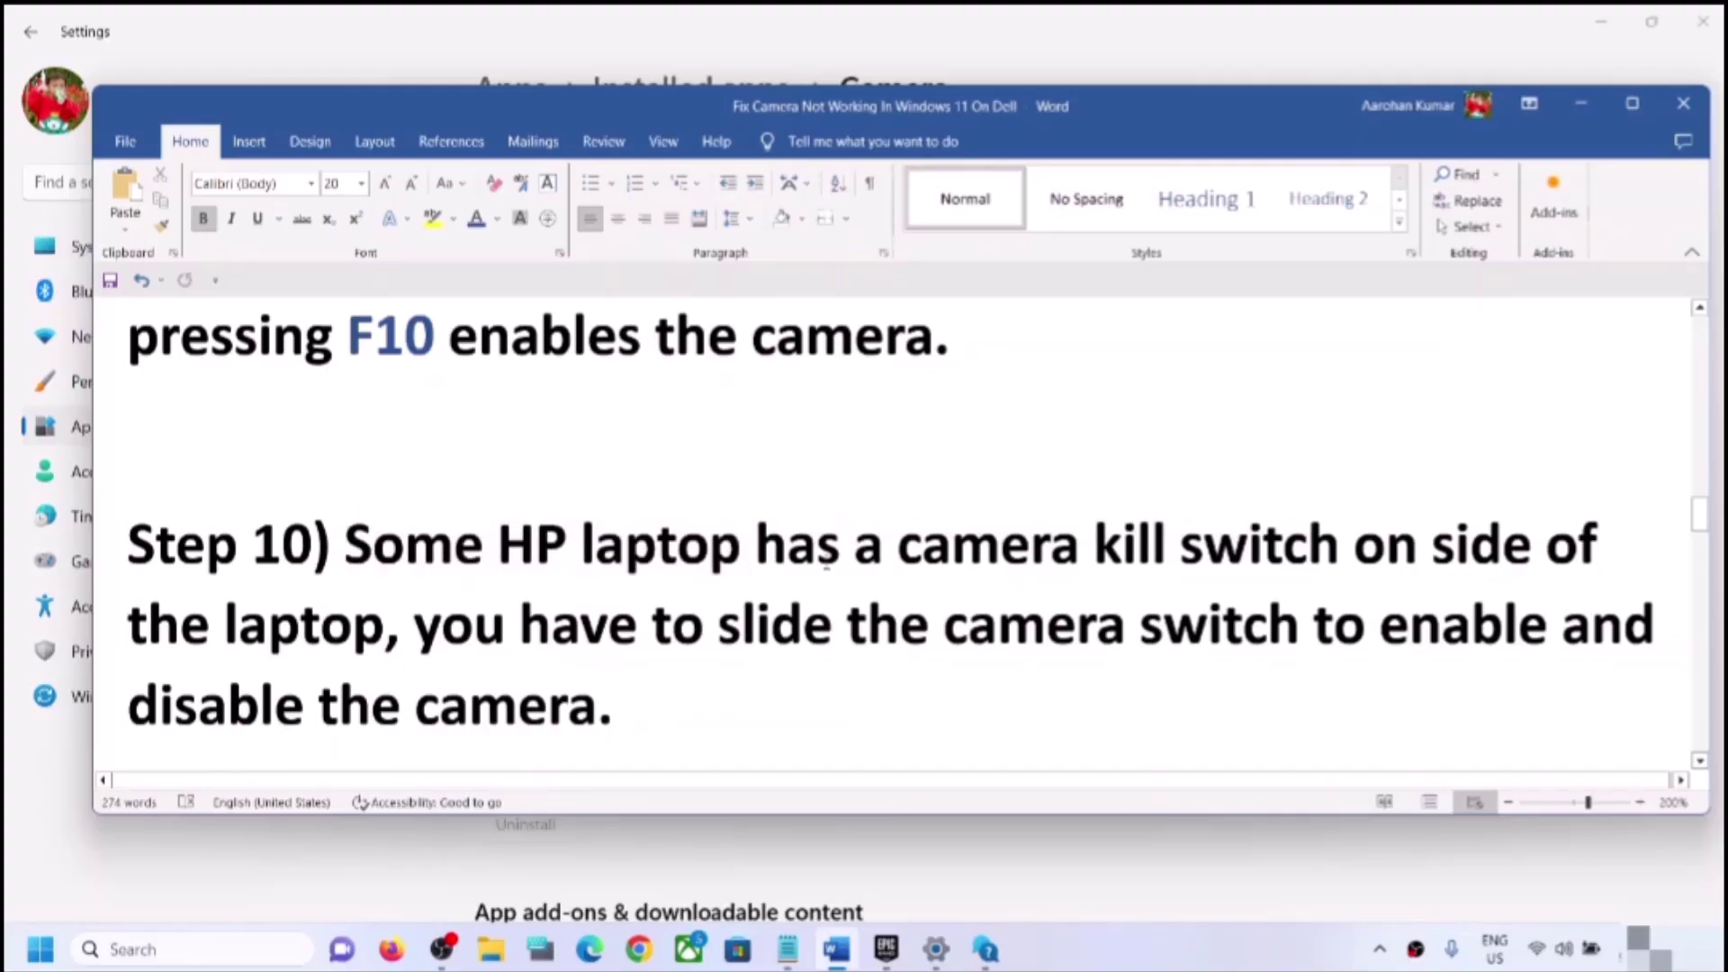
left_click_drag(900, 560, 1229, 558)
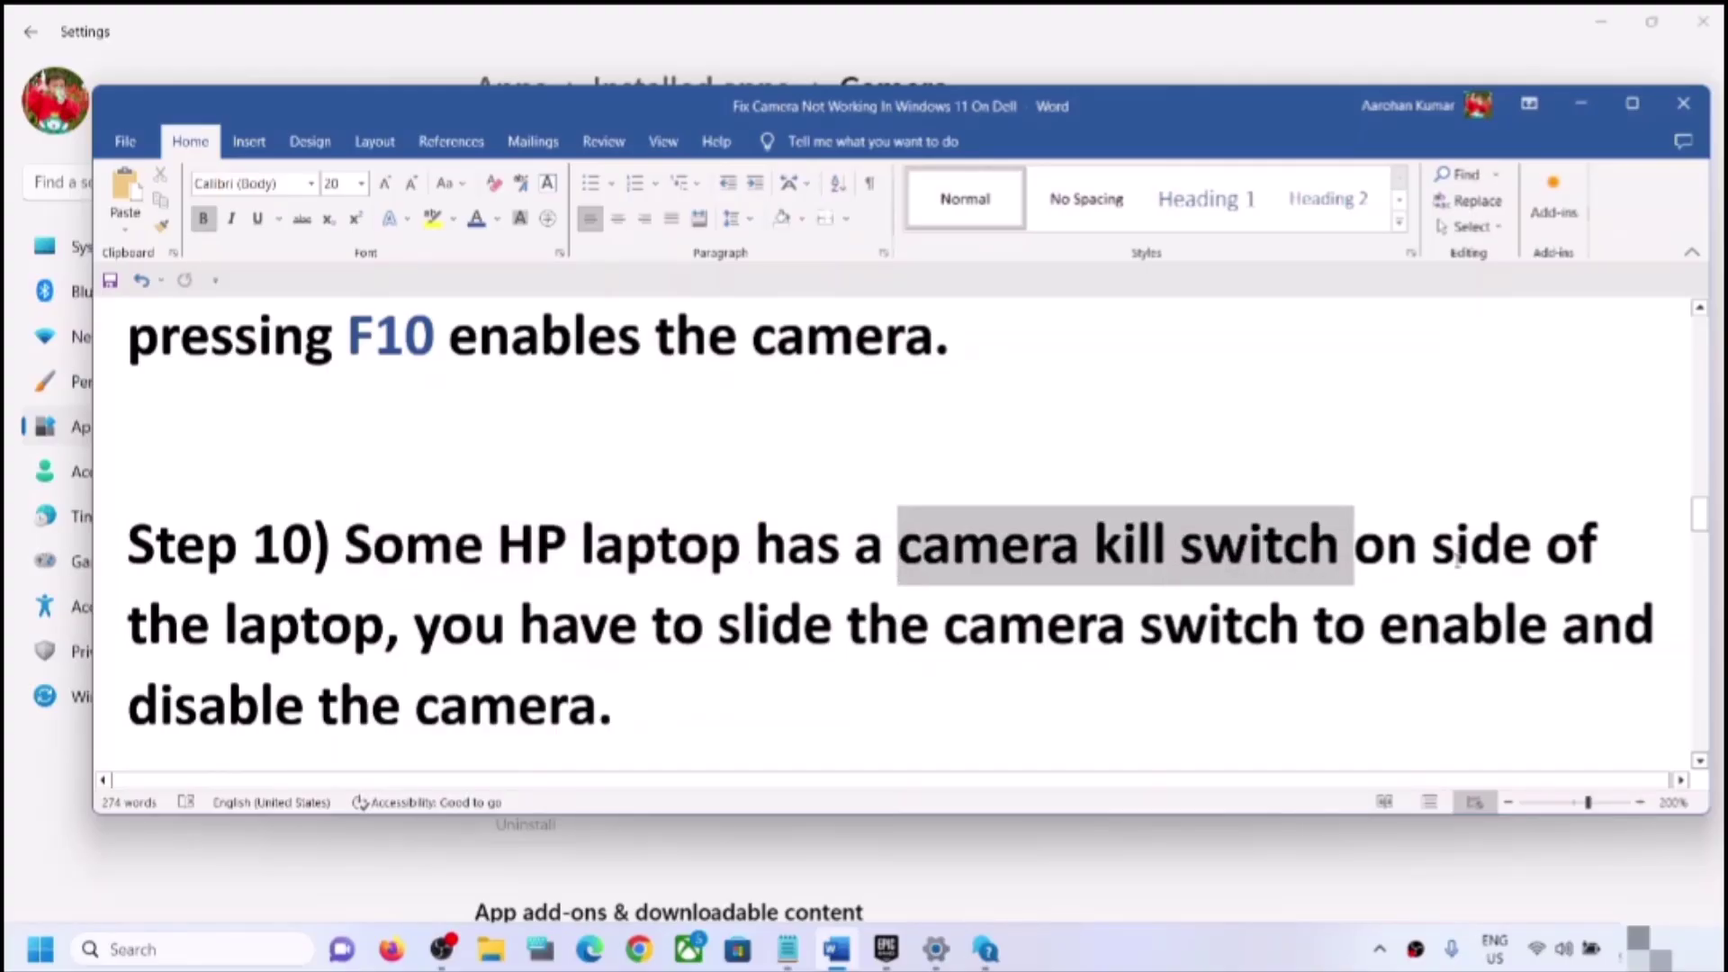
left_click_drag(1458, 559, 403, 621)
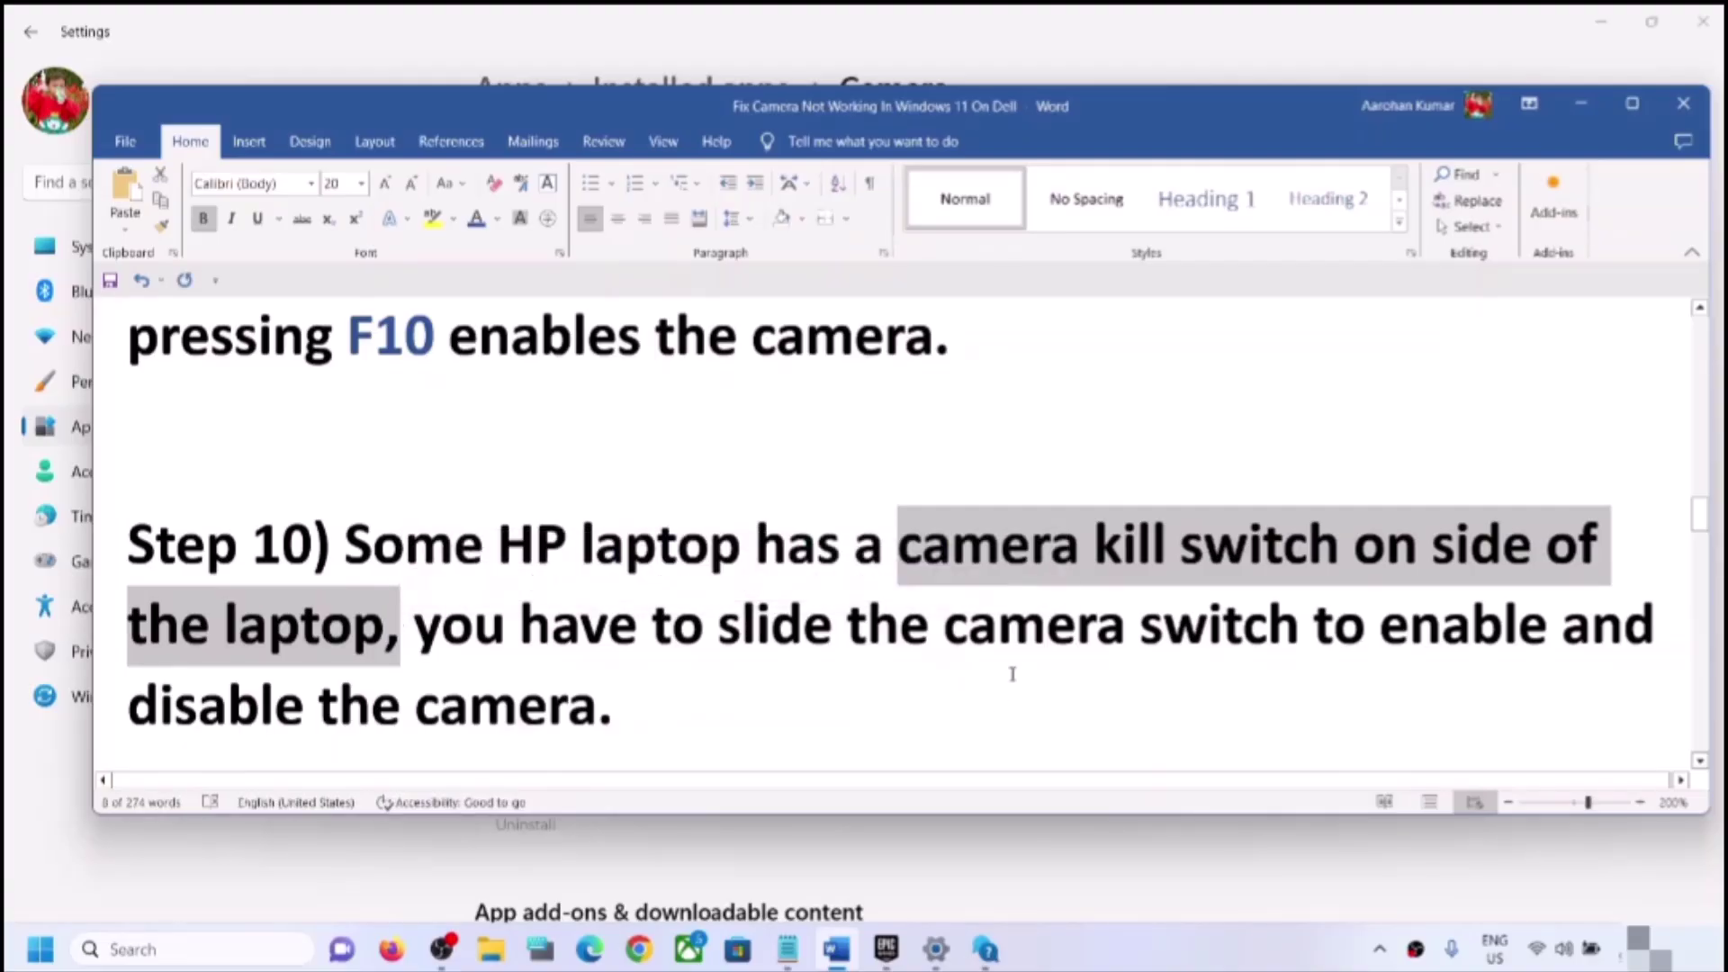
key("ctrl+End")
Step: Re-emphasise 'camera kill switch' and the slide-the-switch sentence, then scroll down
left_click_drag(916, 563, 1287, 551)
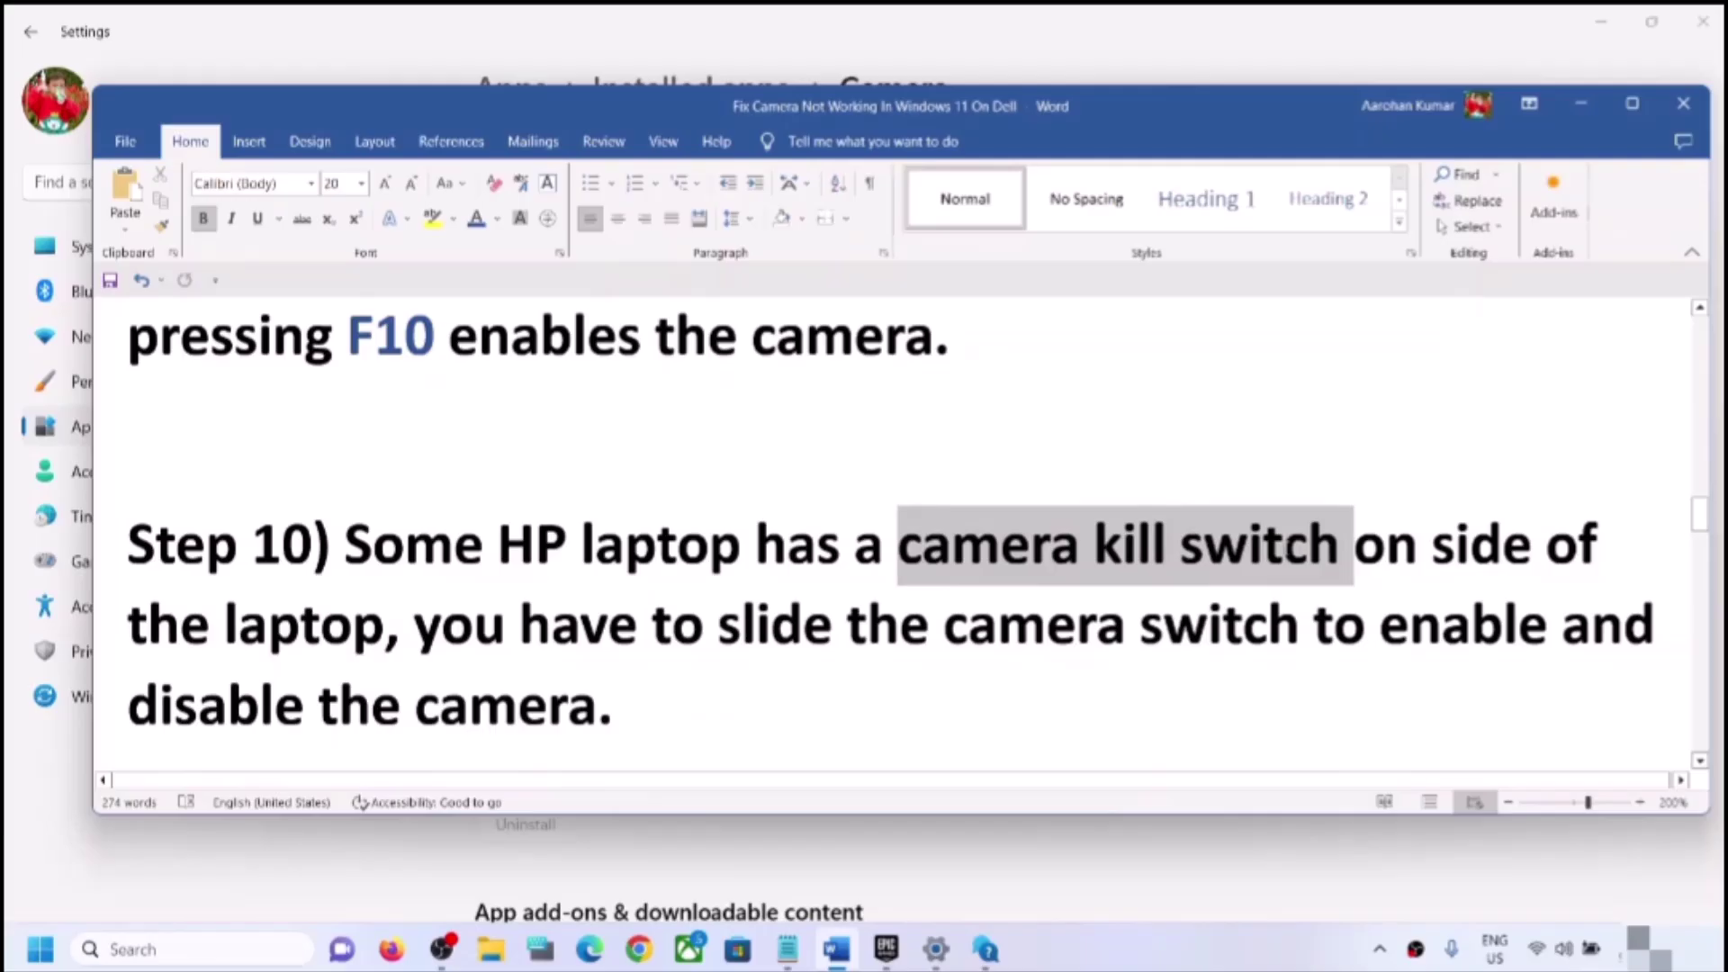
left_click(1047, 624)
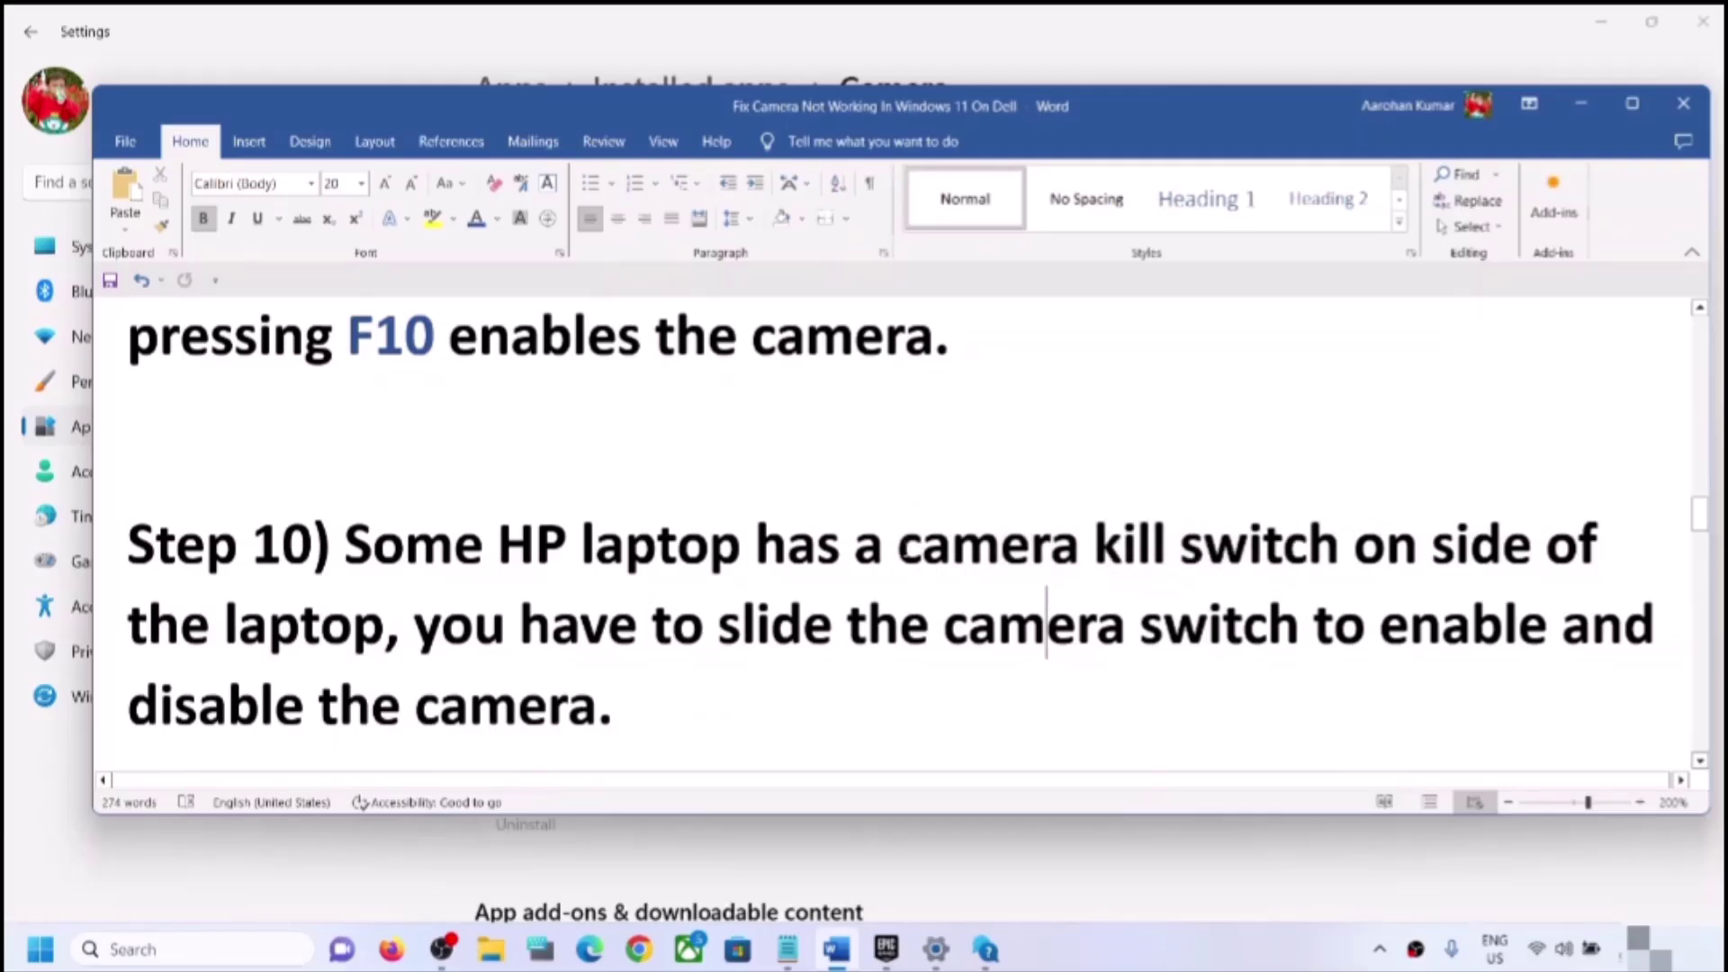
left_click_drag(900, 551, 1245, 558)
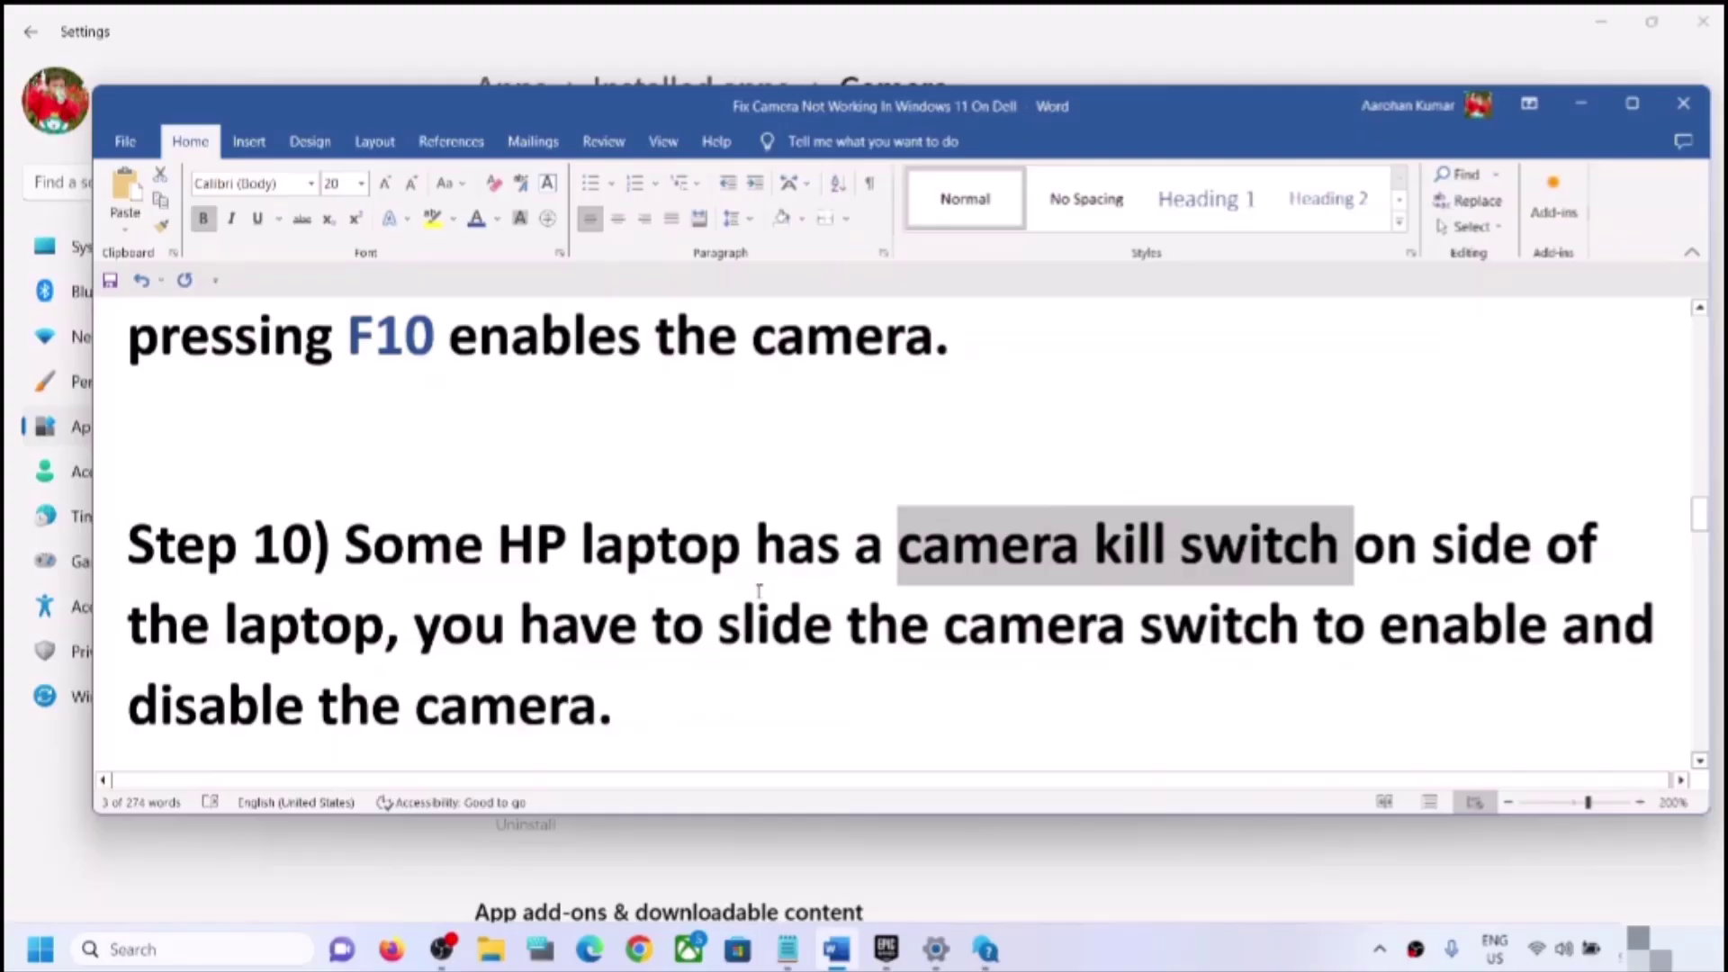
left_click(991, 572)
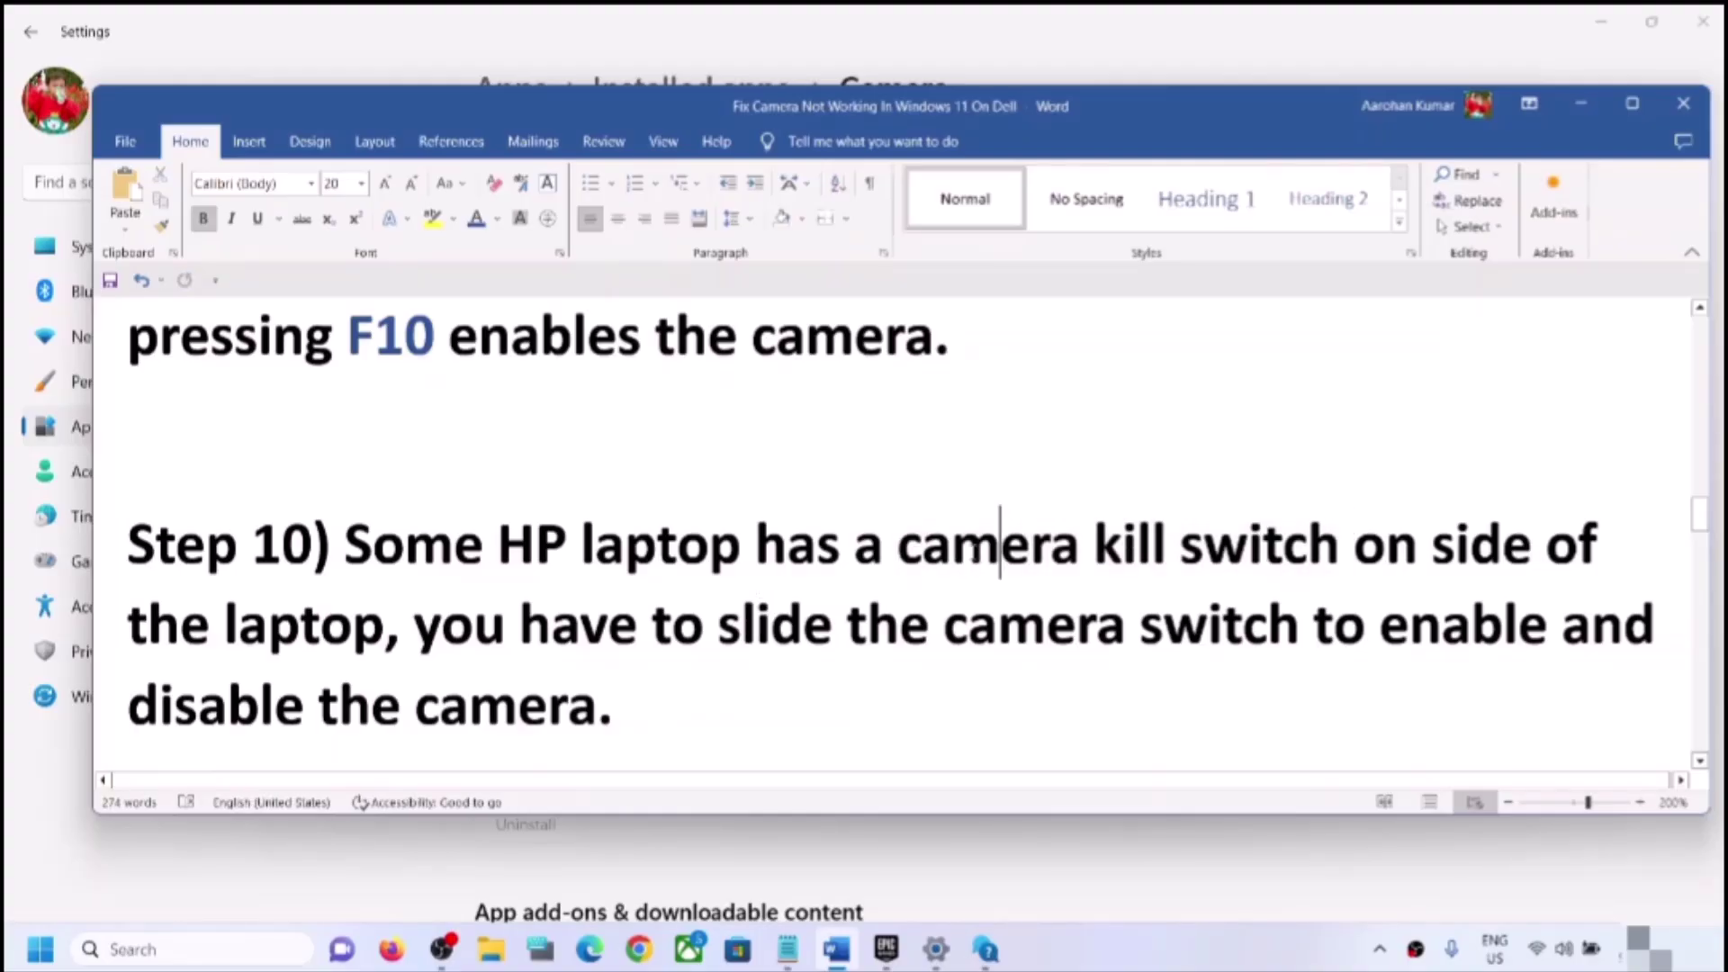
left_click_drag(903, 560, 1431, 562)
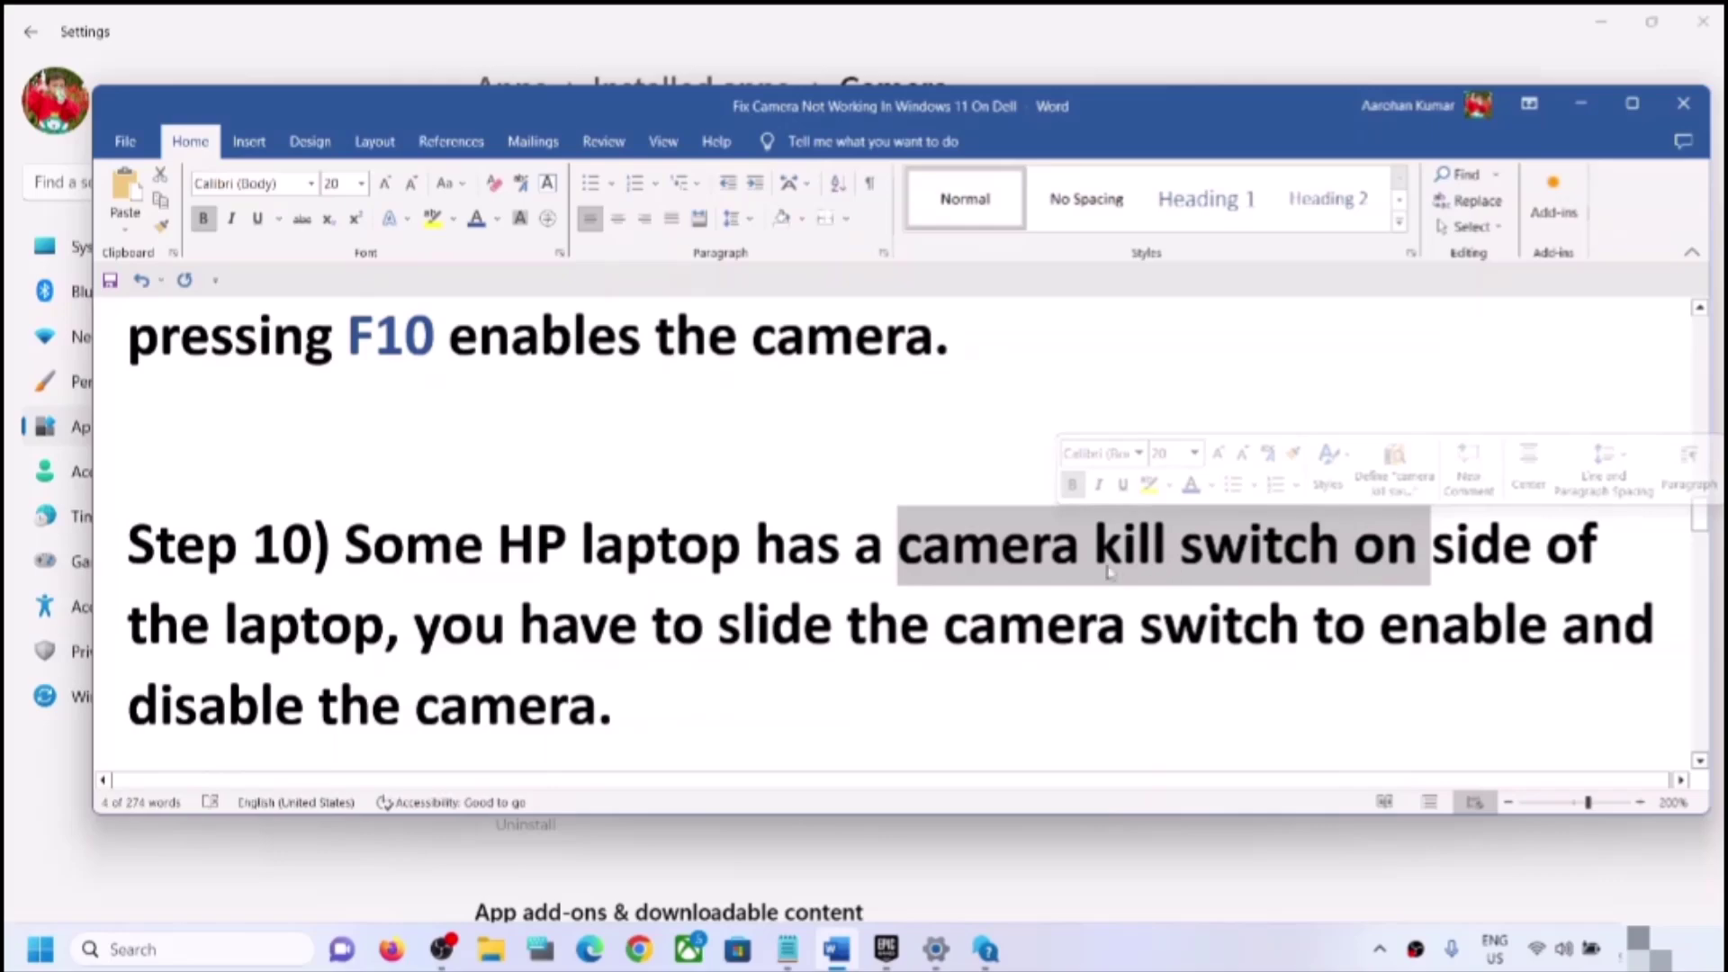
left_click_drag(1206, 625, 652, 626)
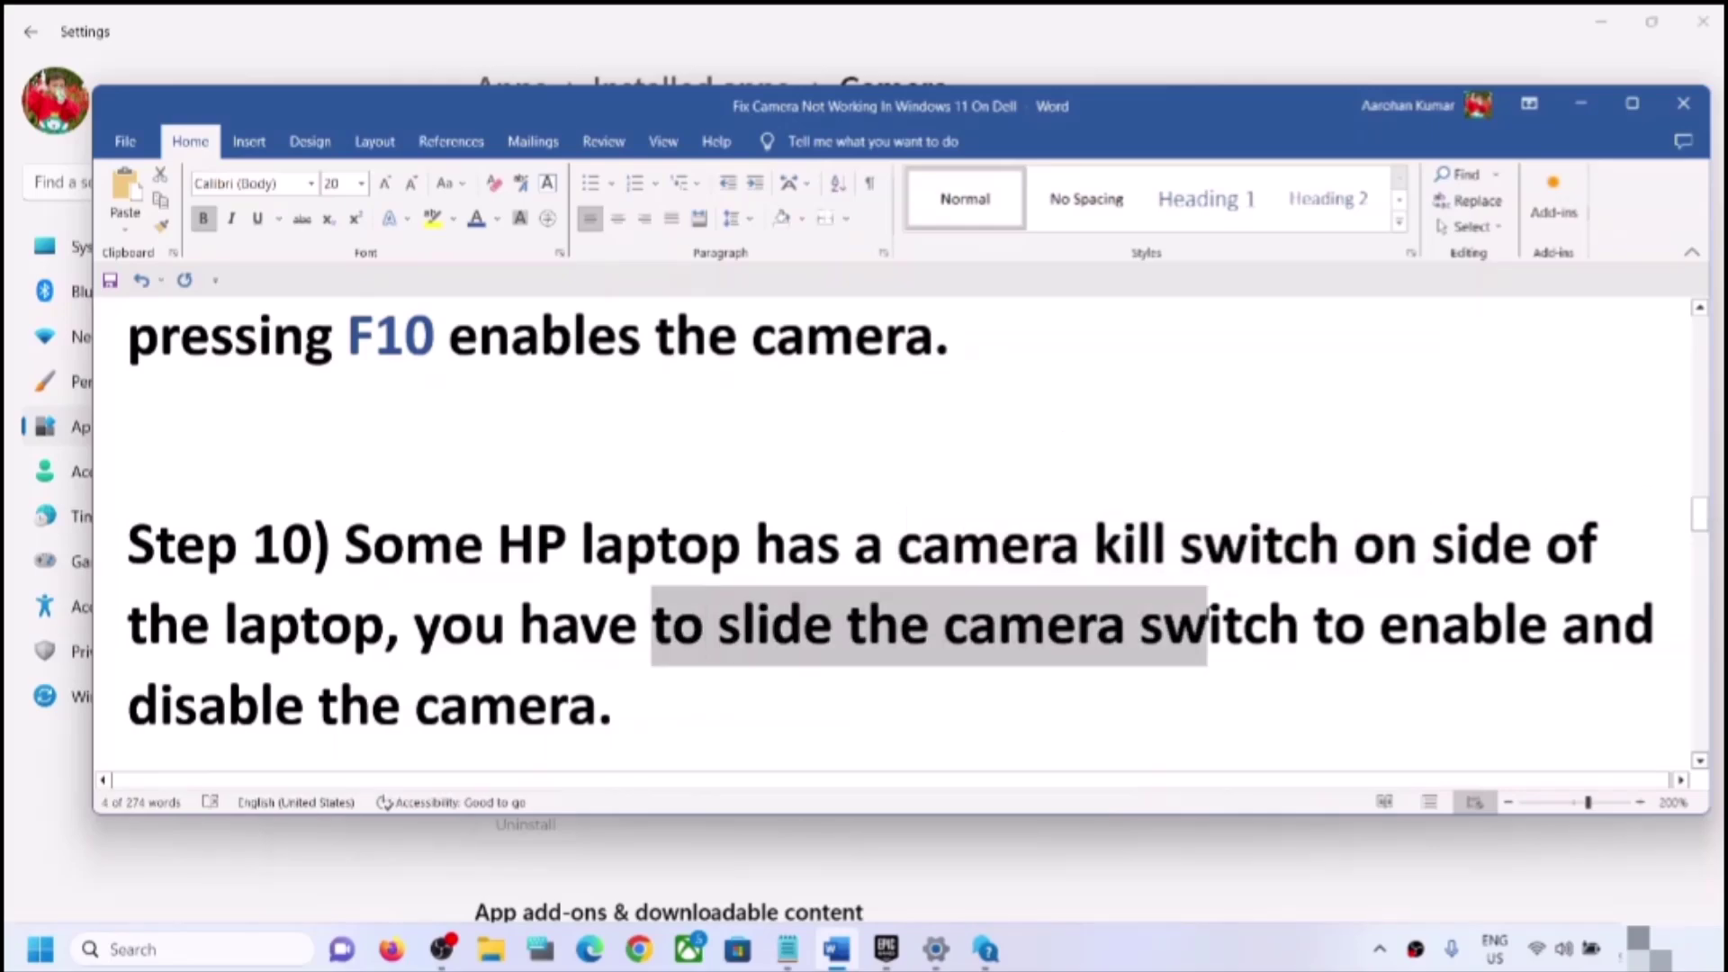
left_click_drag(596, 711, 127, 711)
scroll(470, 641, "down", 3)
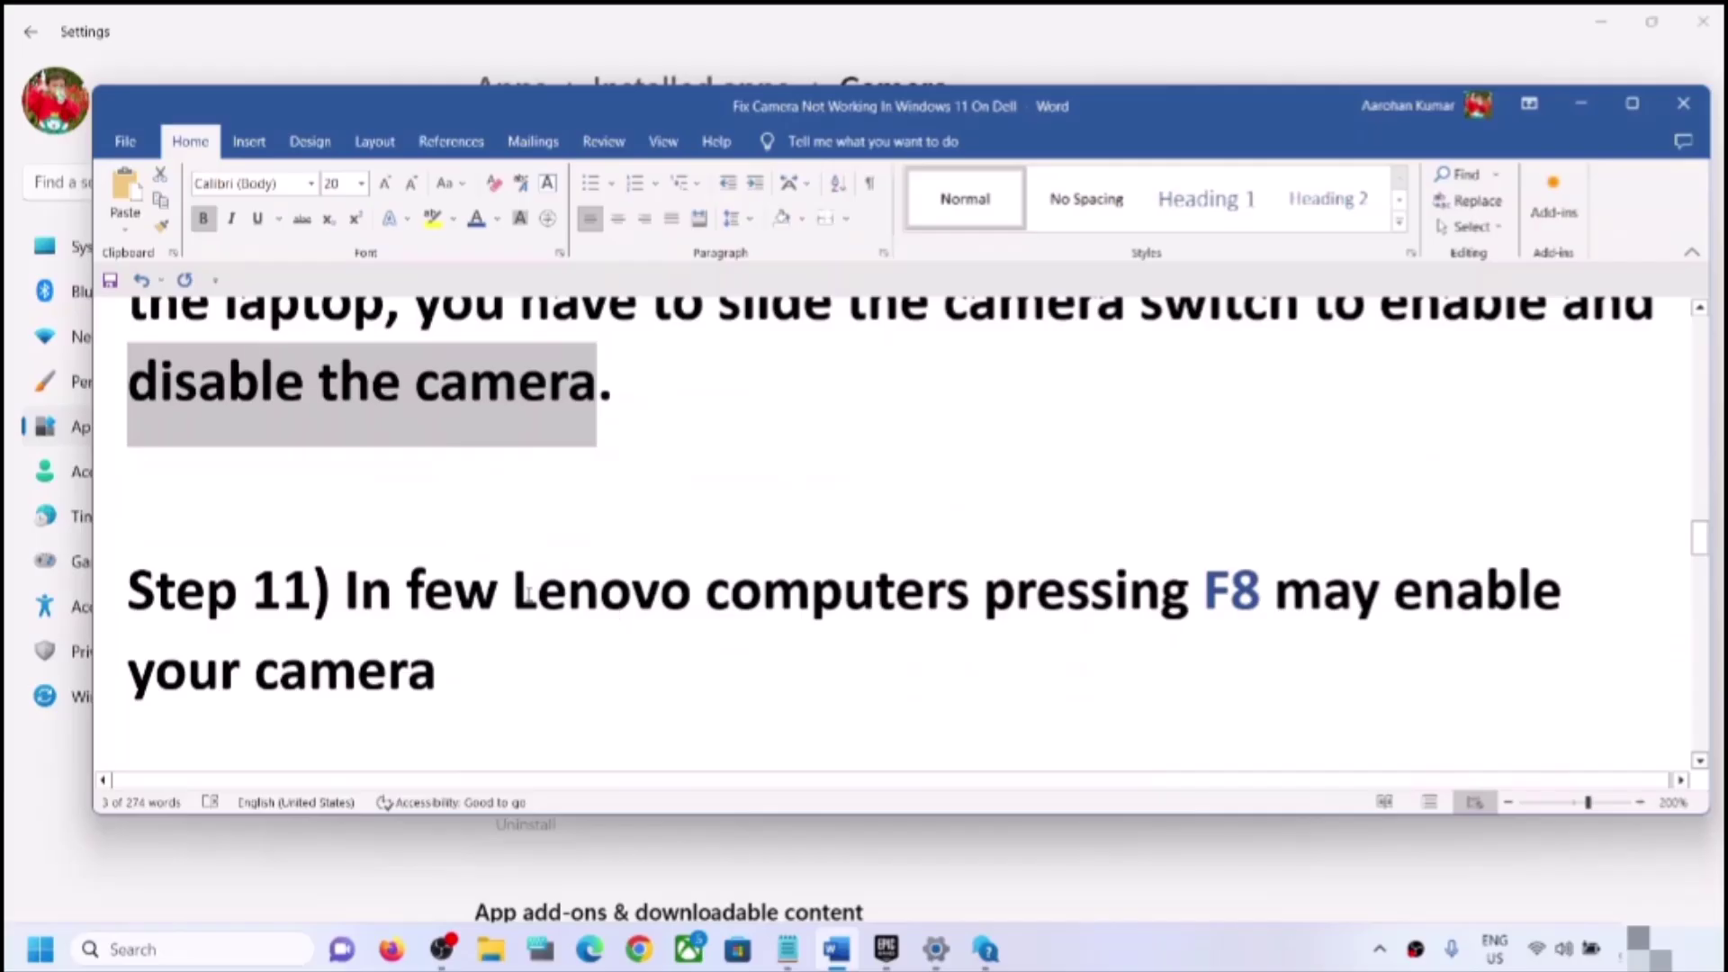
Step: Highlight the Lenovo phrase in Step 11 and select 'Update camera driver from device manager'
left_click_drag(515, 594, 1263, 590)
left_click(1141, 656)
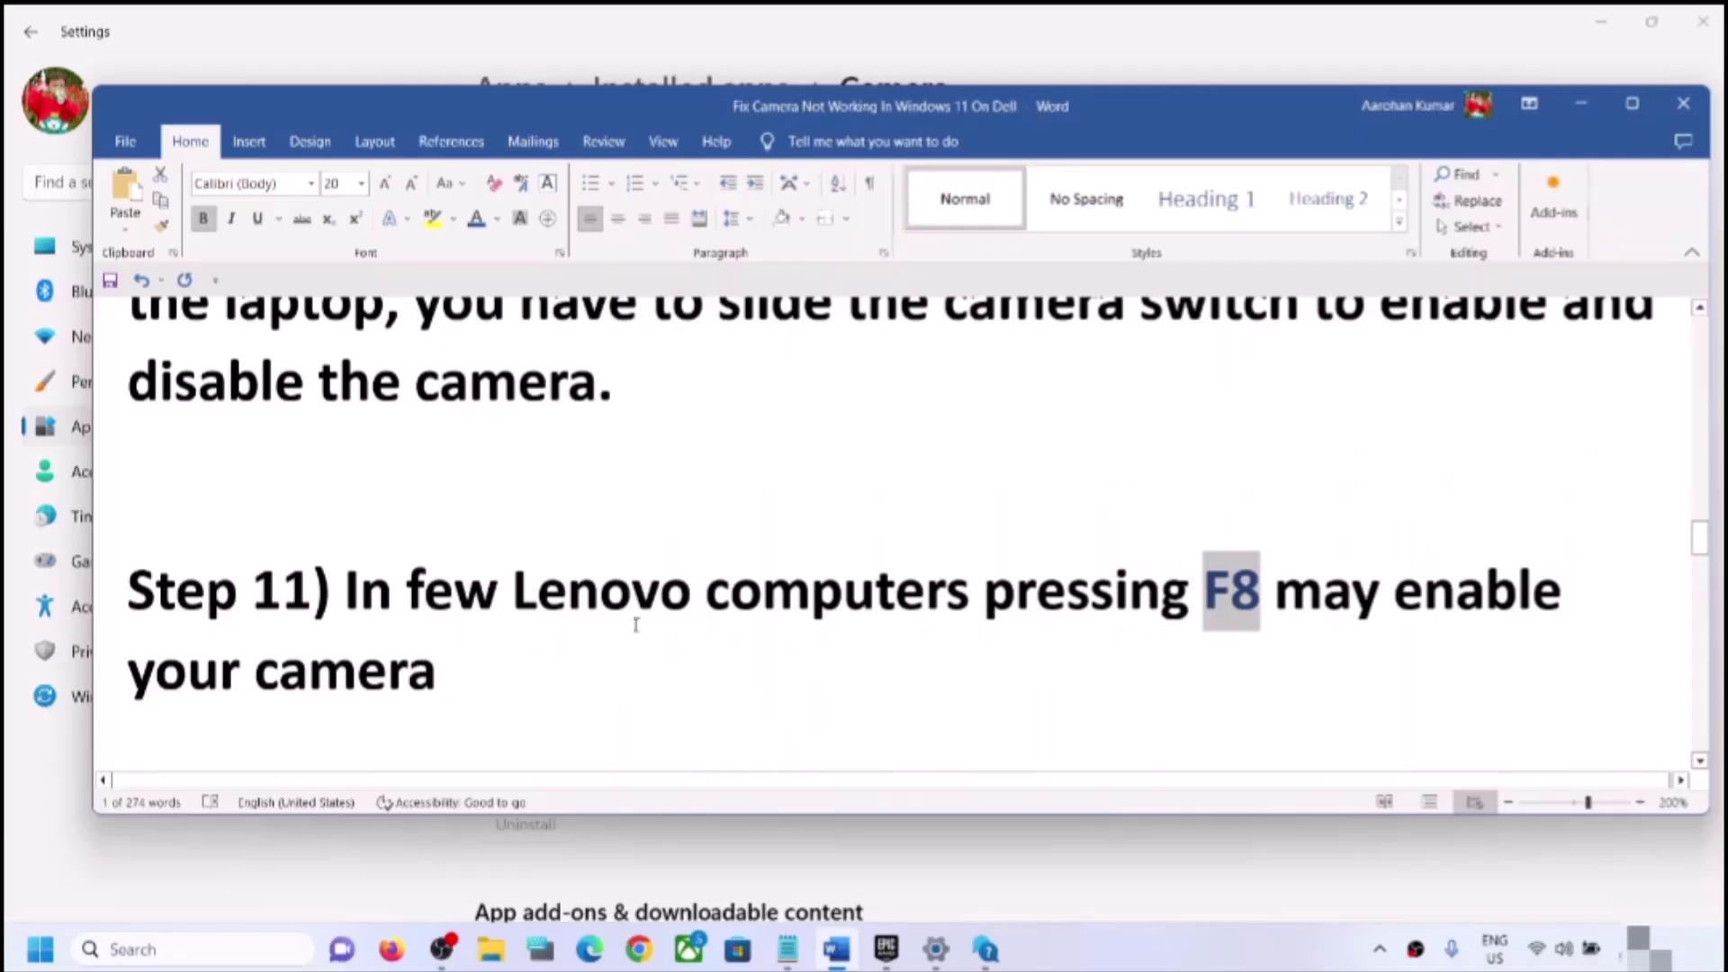
scroll(637, 624, "down", 3)
scroll(637, 621, "up", 1)
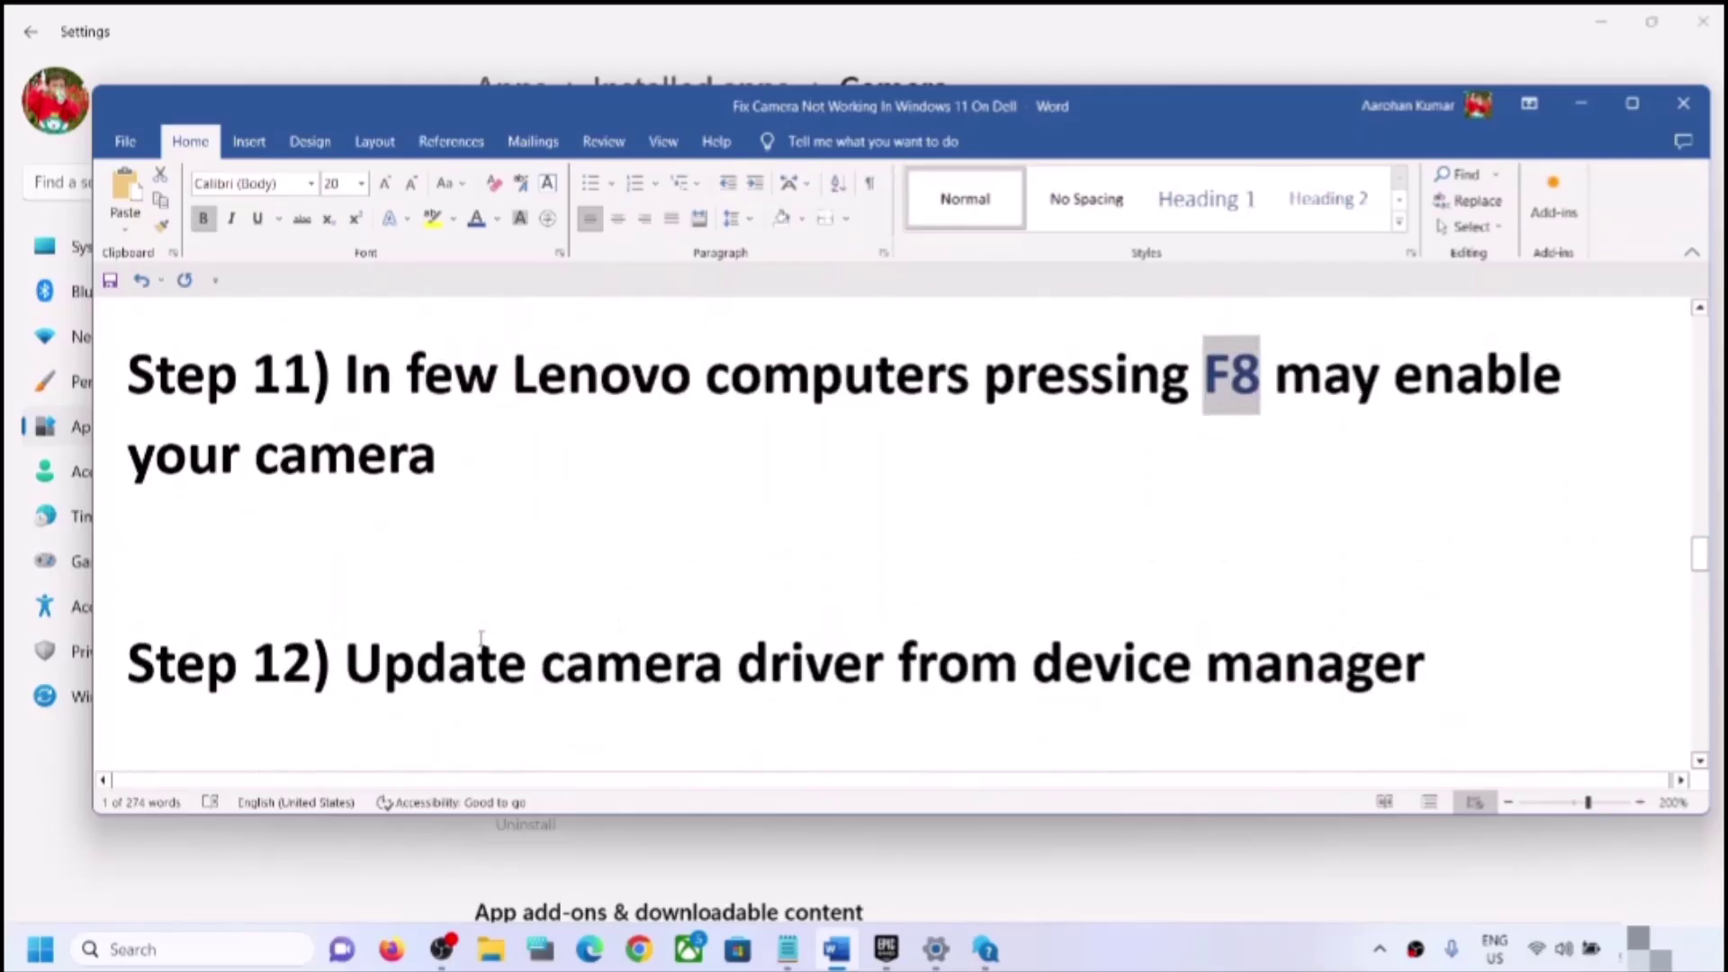
left_click_drag(376, 664, 1423, 666)
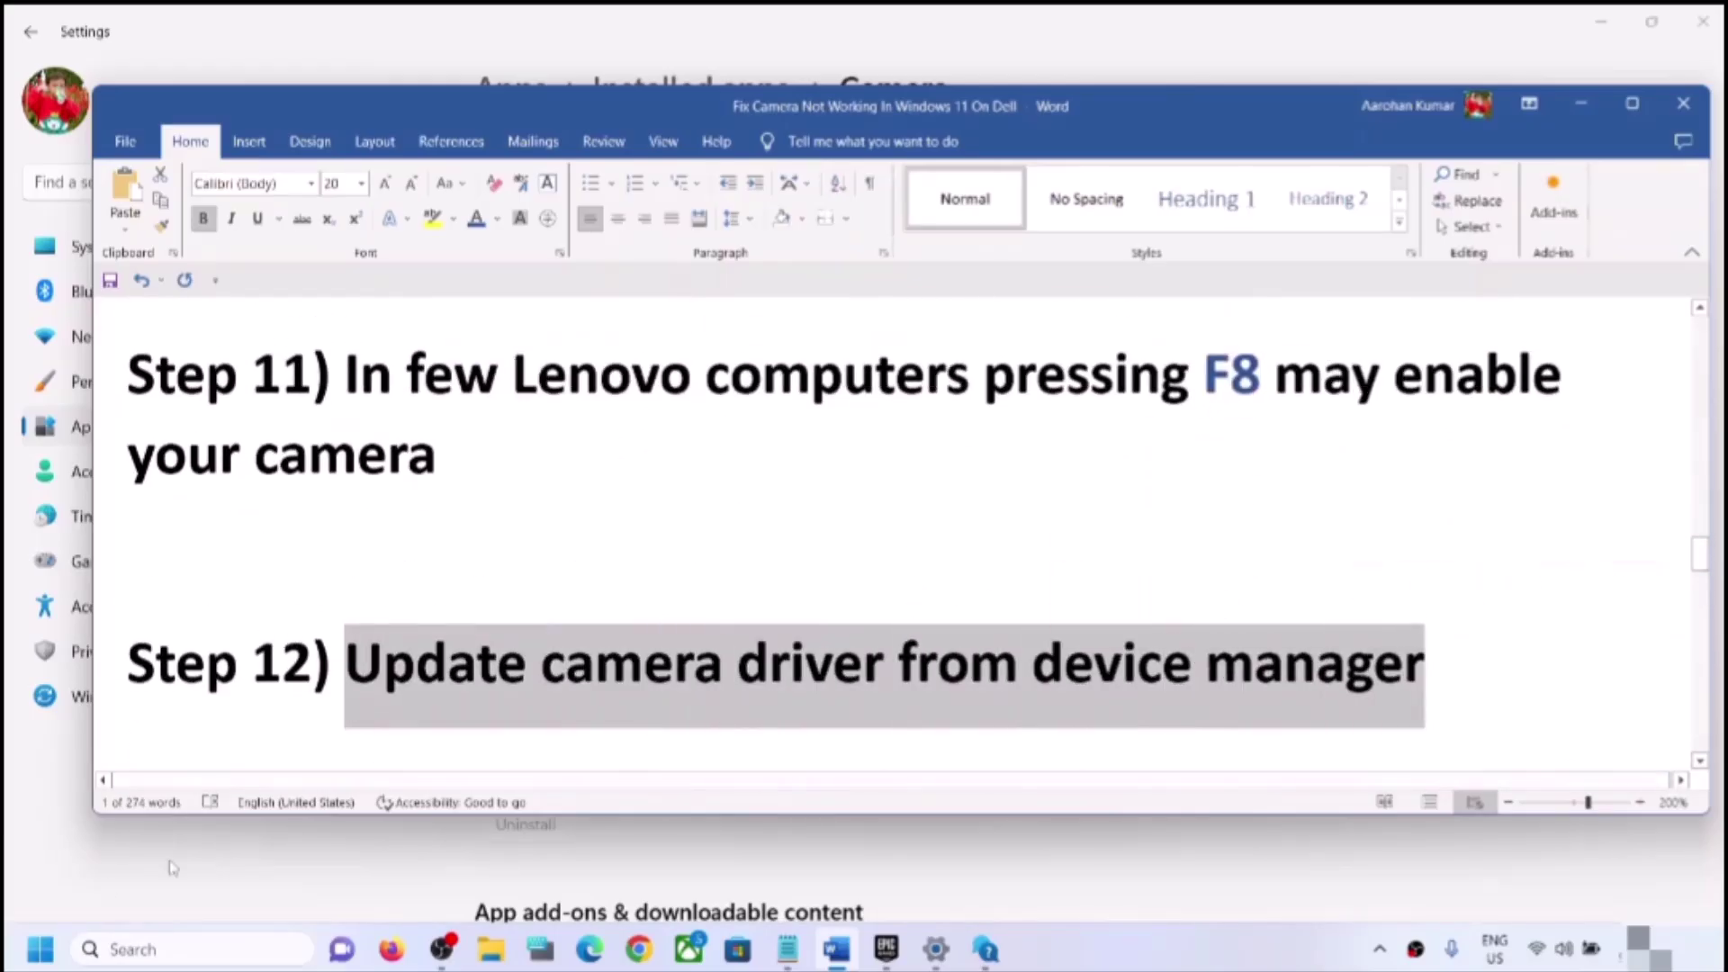
Step: Open Device Manager and start a driver update for the HP TrueVision HD Camera
right_click(39, 950)
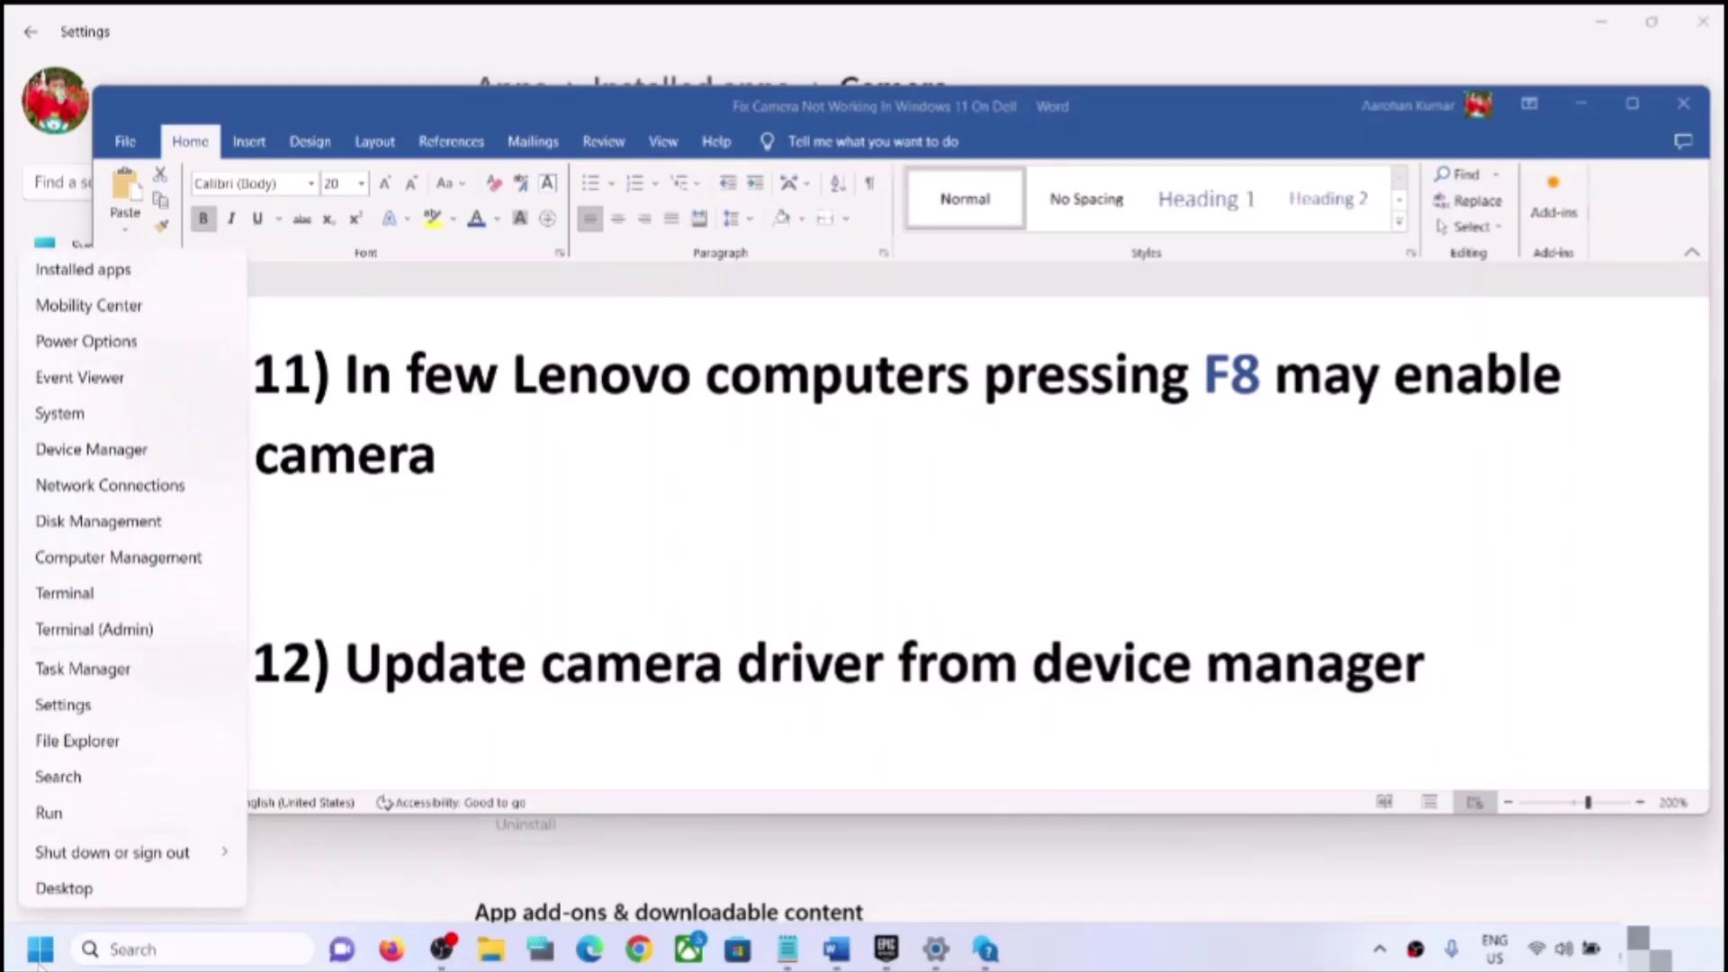
left_click(106, 457)
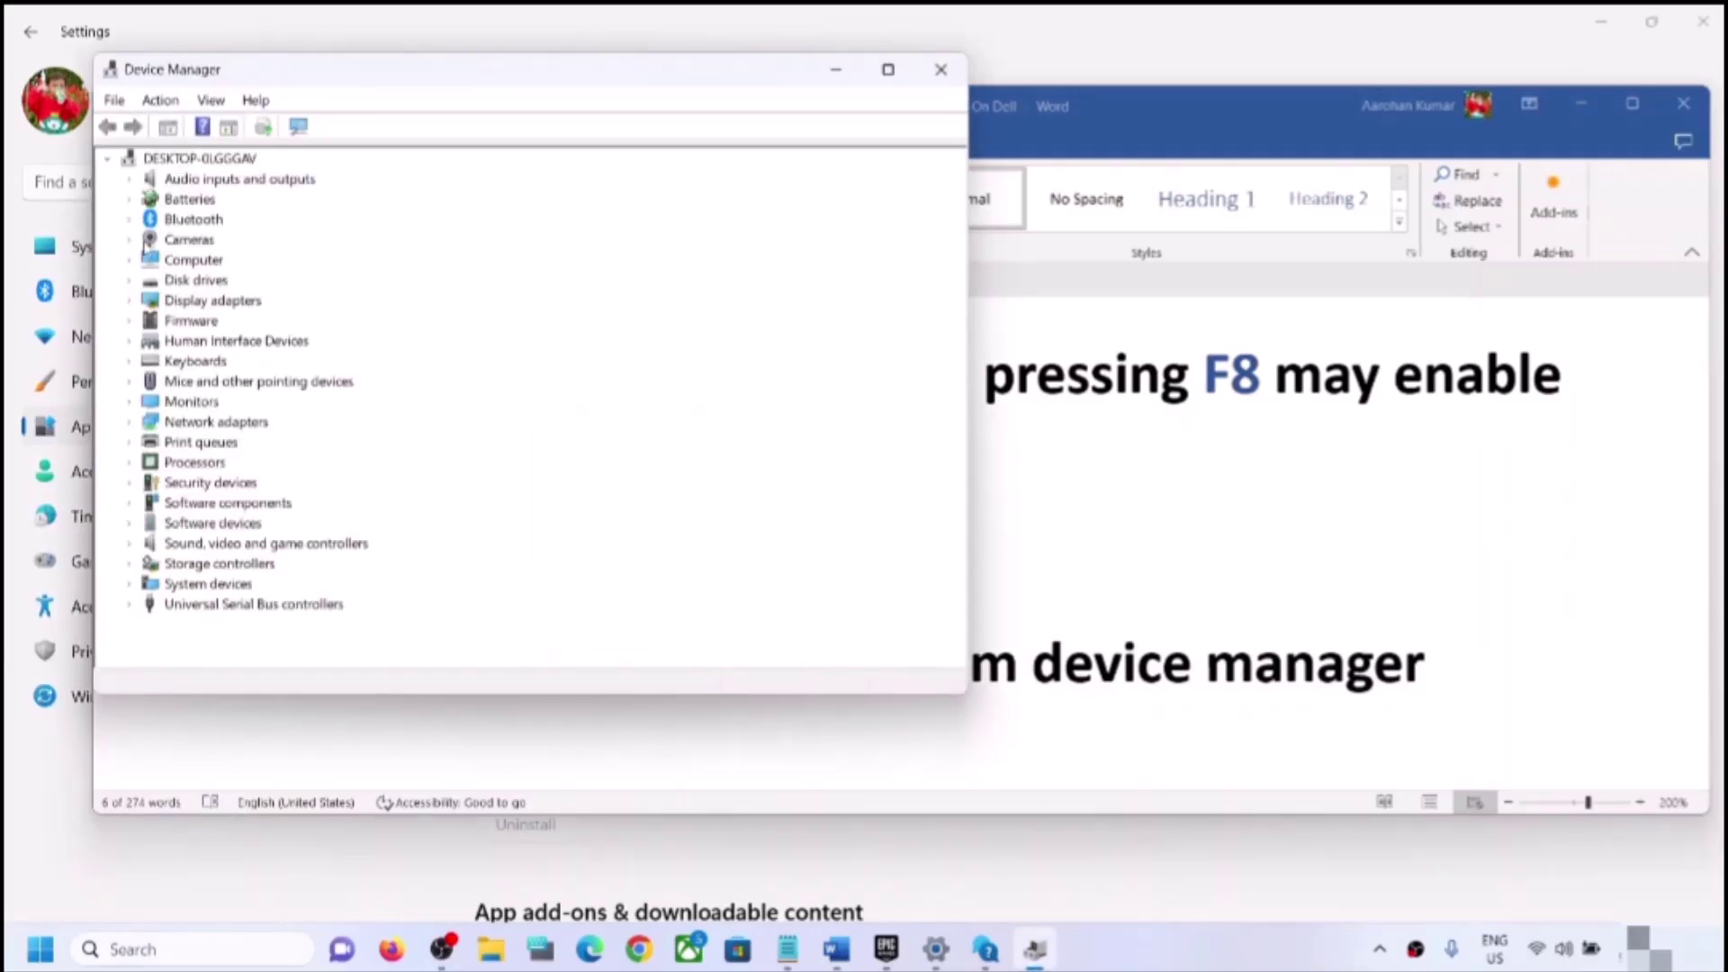
left_click(128, 240)
left_click(261, 261)
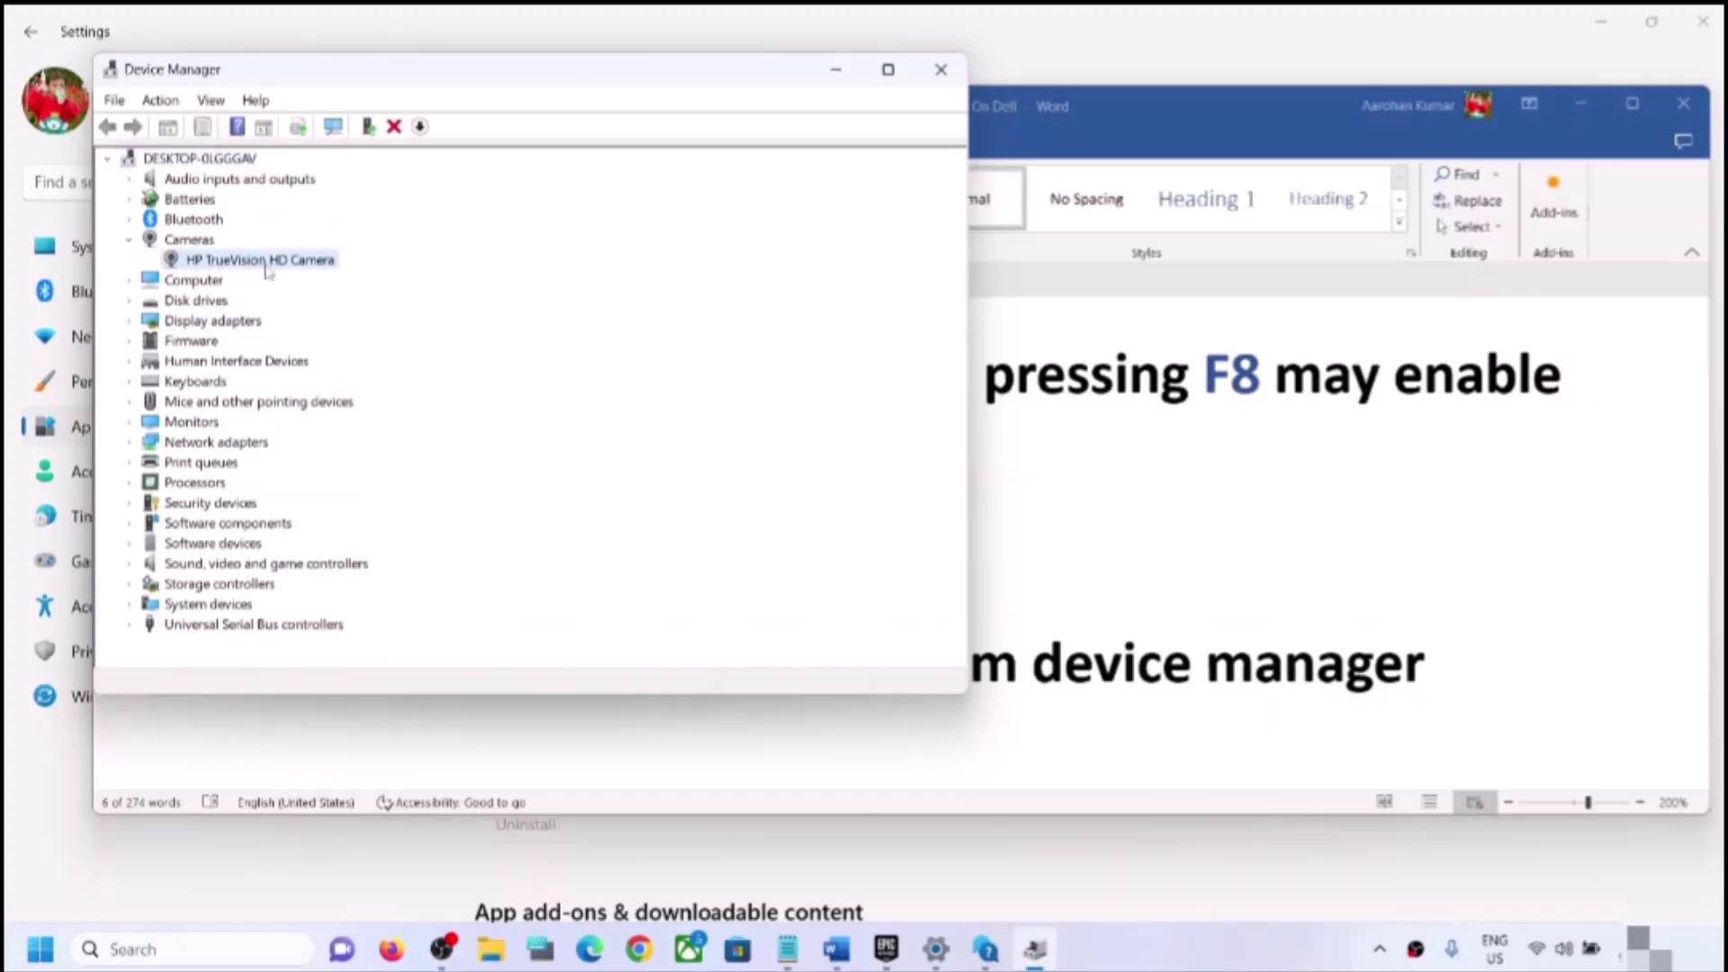
right_click(292, 262)
left_click(347, 279)
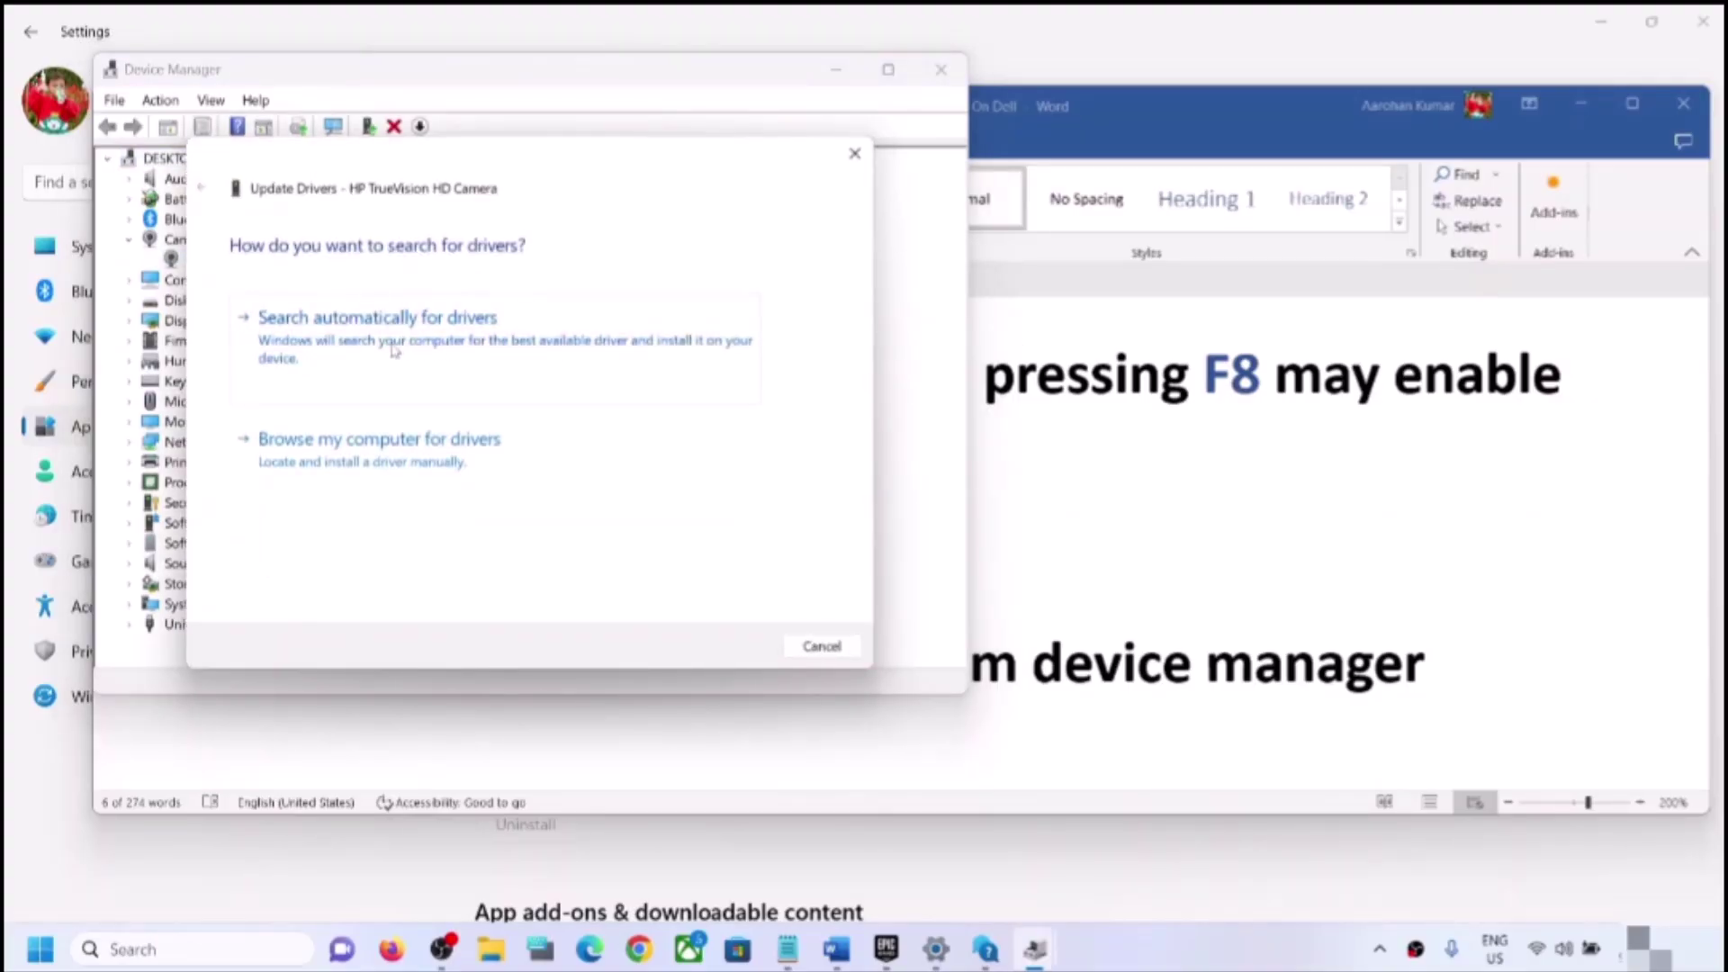
Step: Search automatically and on Windows Update for a newer camera driver, finding none
left_click(393, 351)
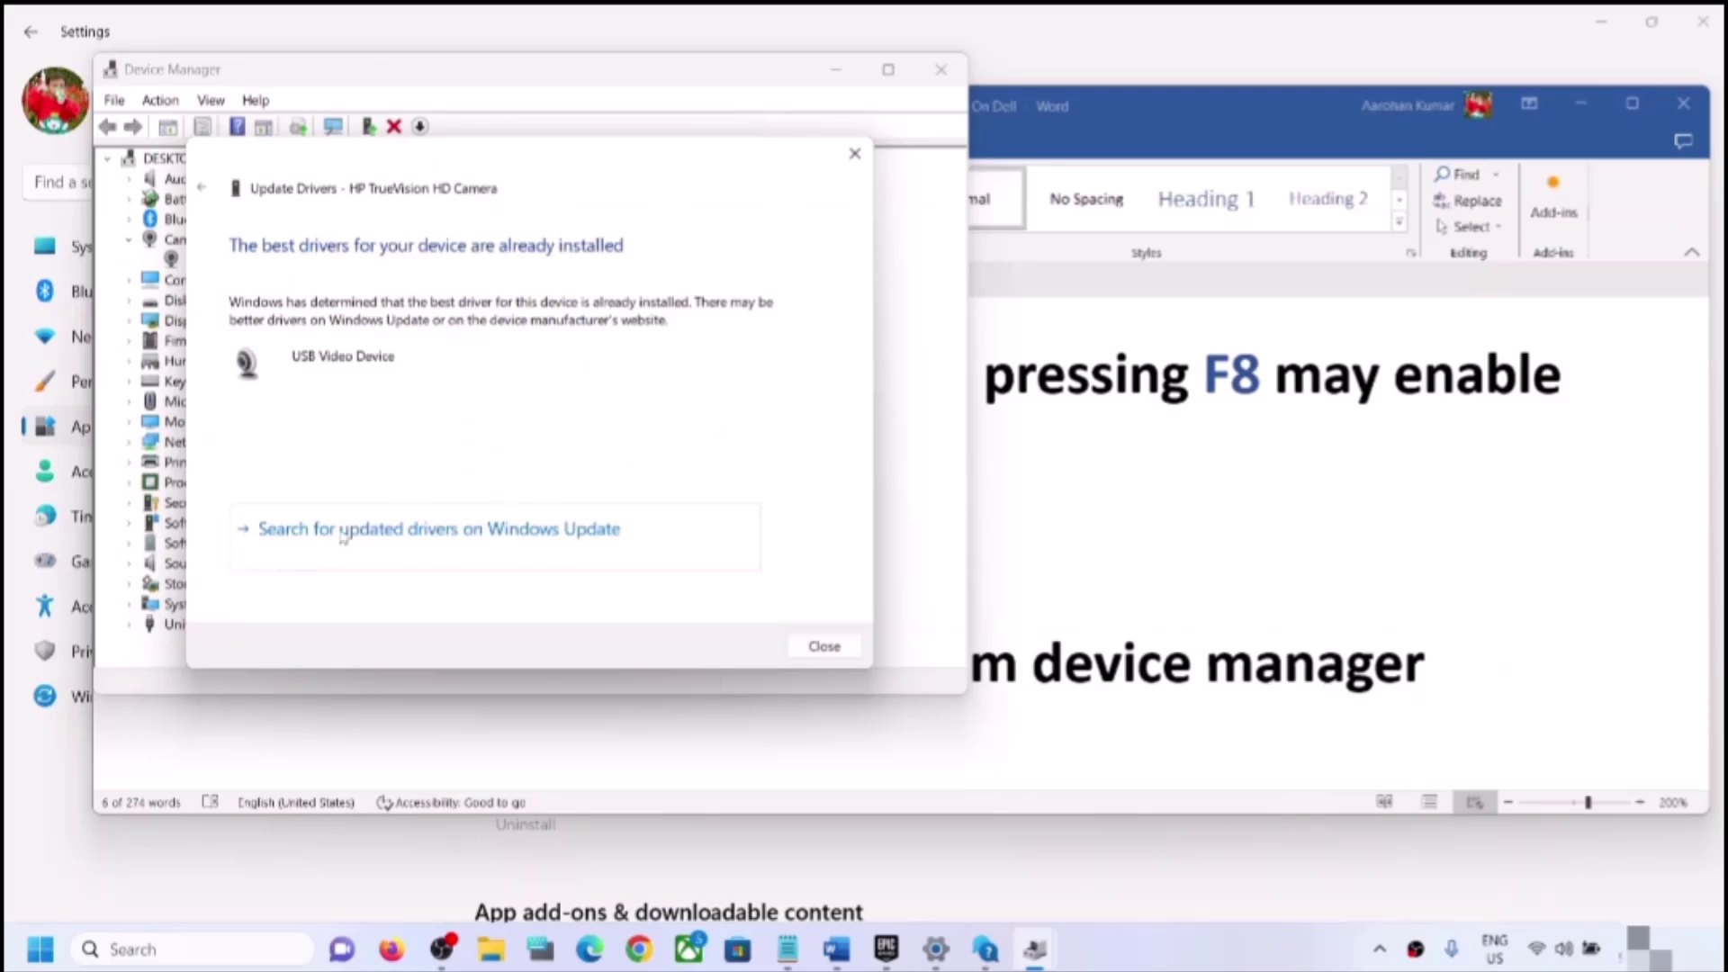
left_click(441, 530)
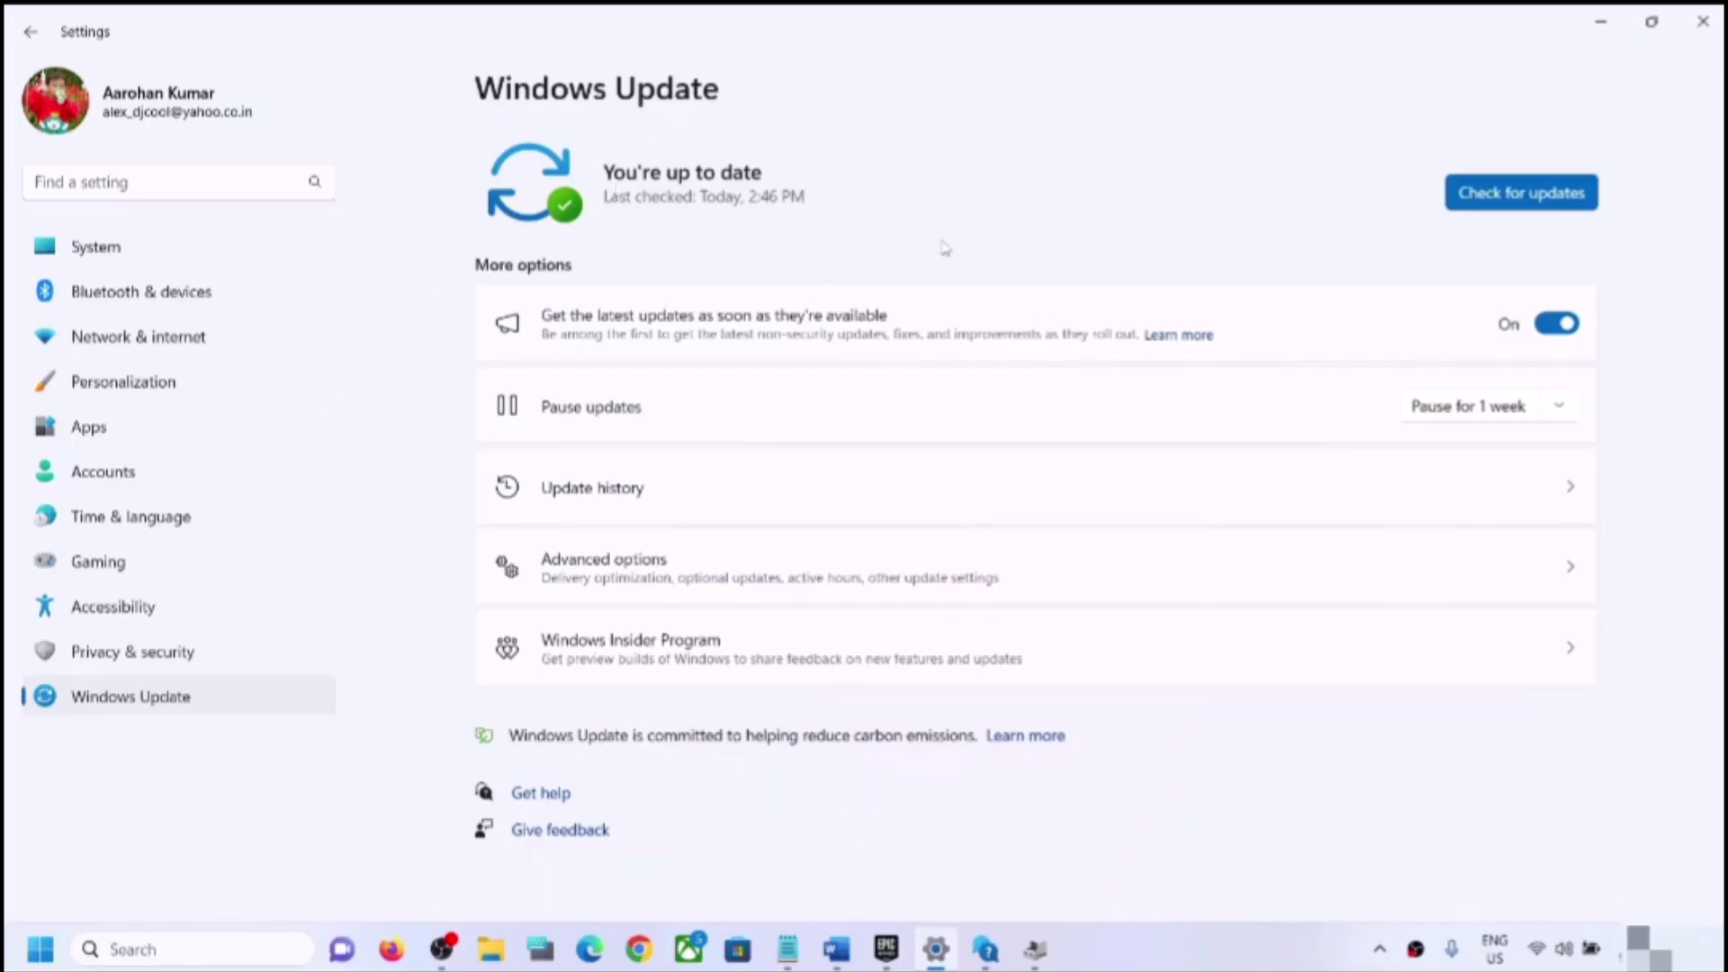
left_click(1704, 31)
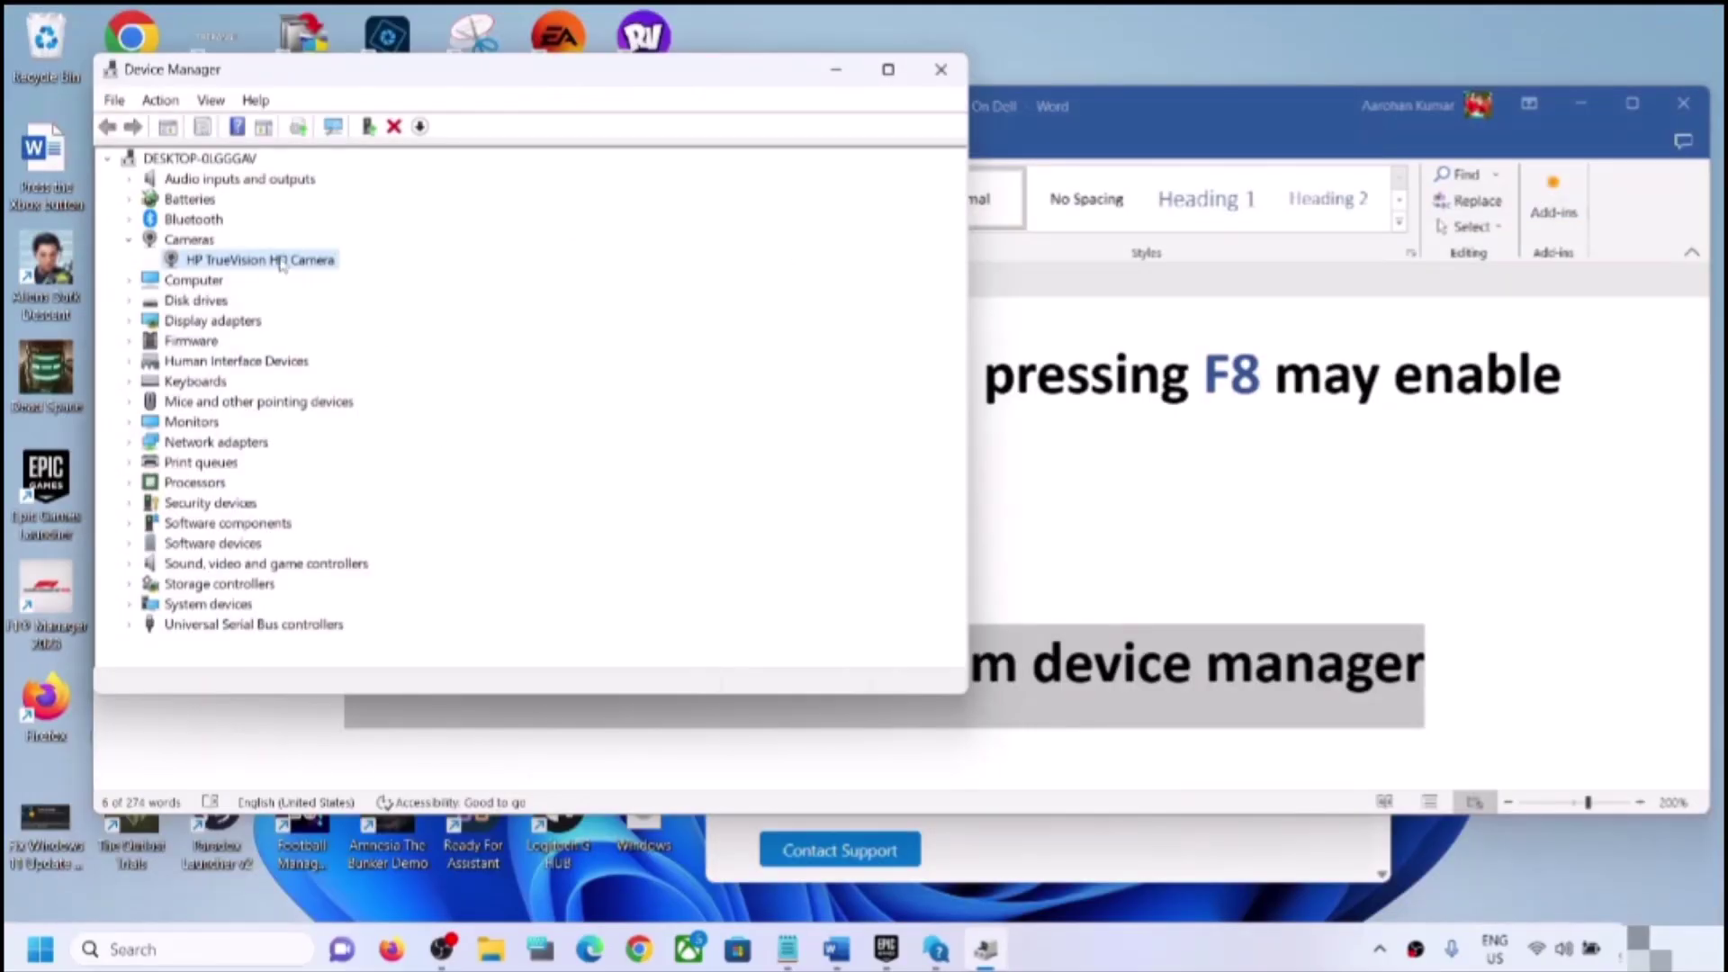
Step: Browse for the camera driver manually, pick USB Video Device from the list, then cancel
right_click(261, 268)
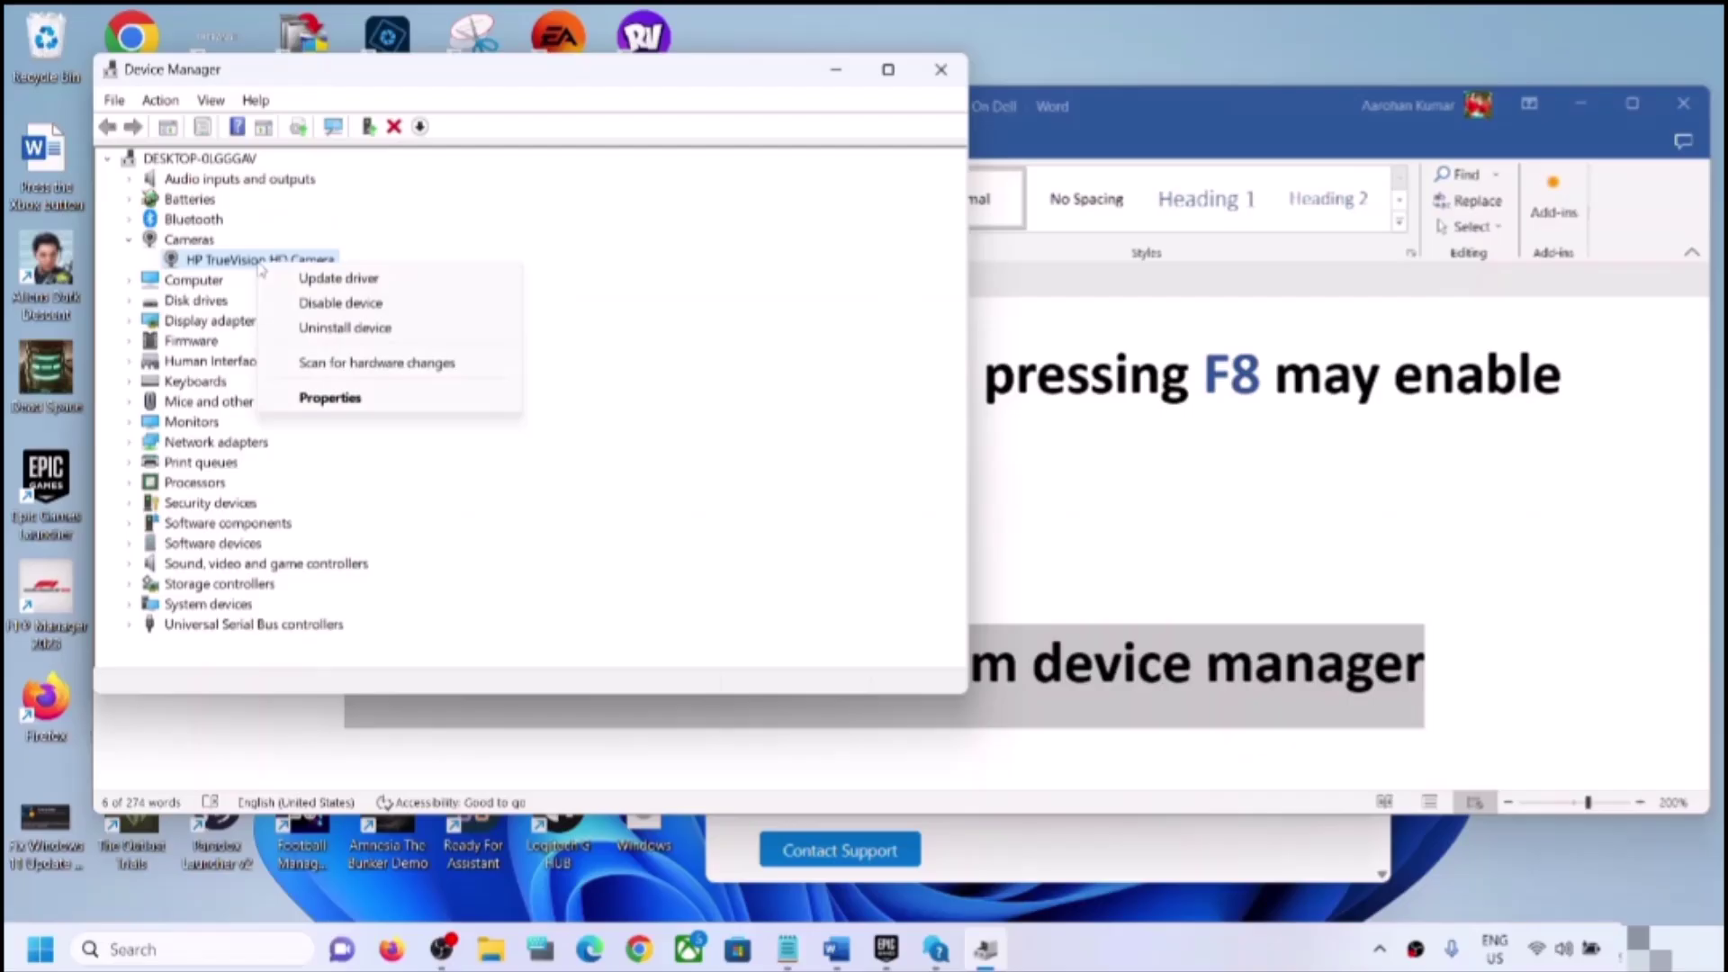
left_click(332, 277)
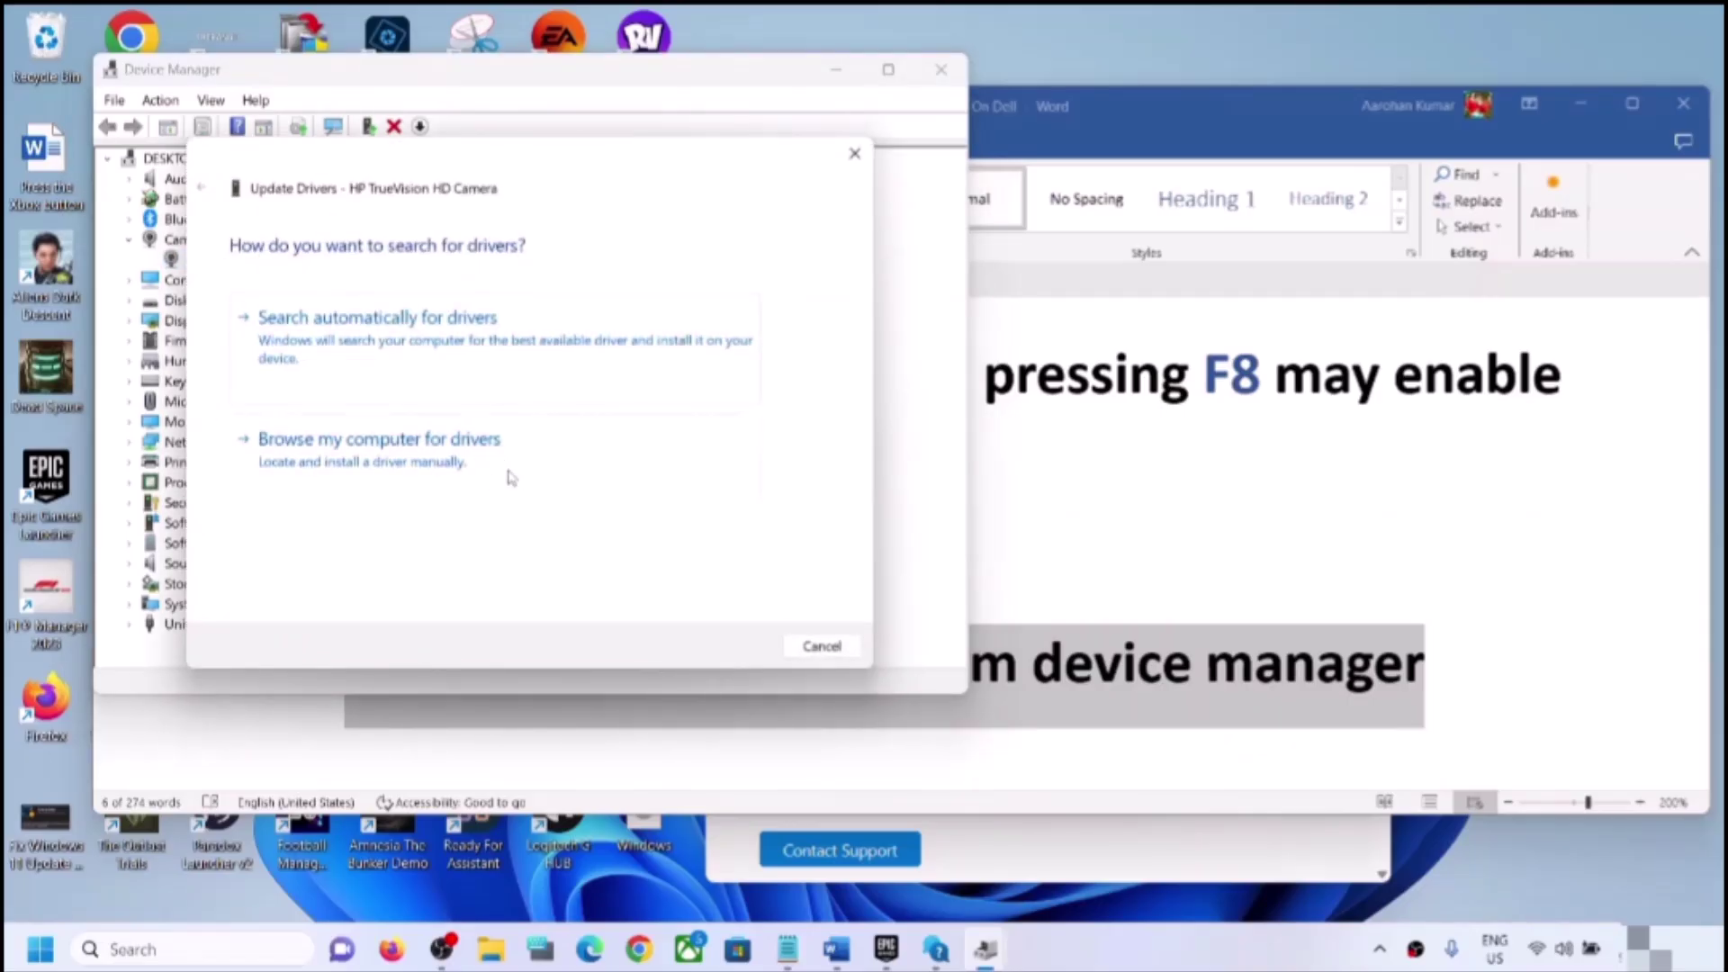
left_click(441, 473)
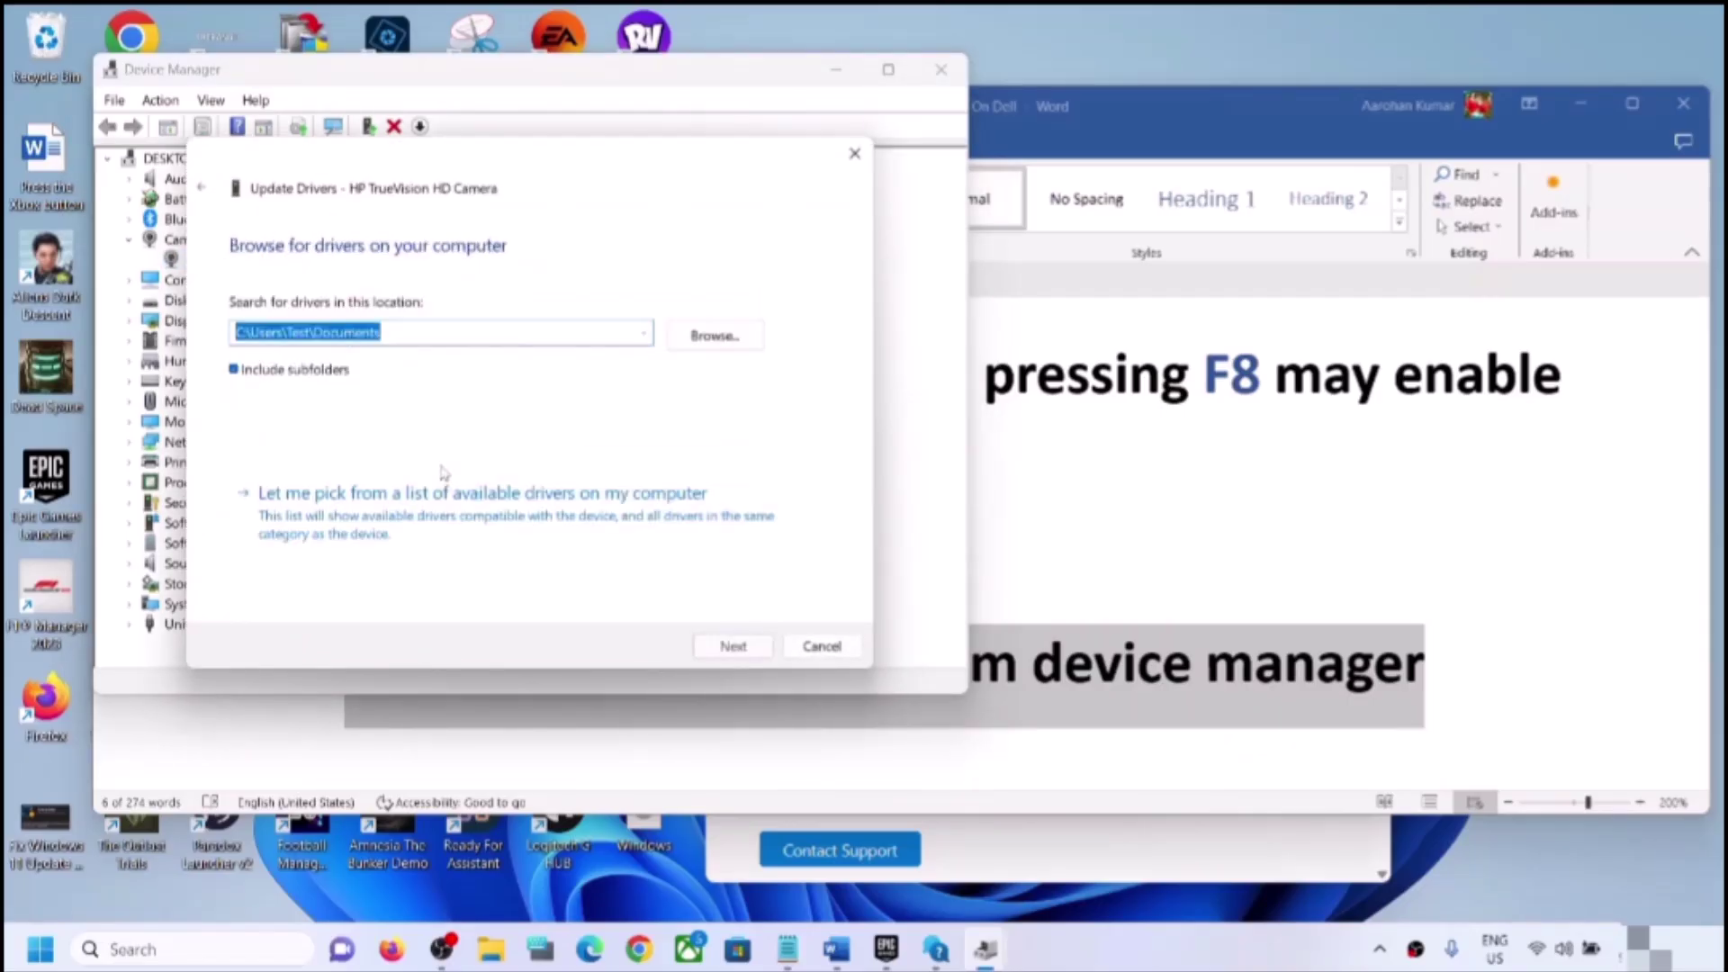
left_click(382, 531)
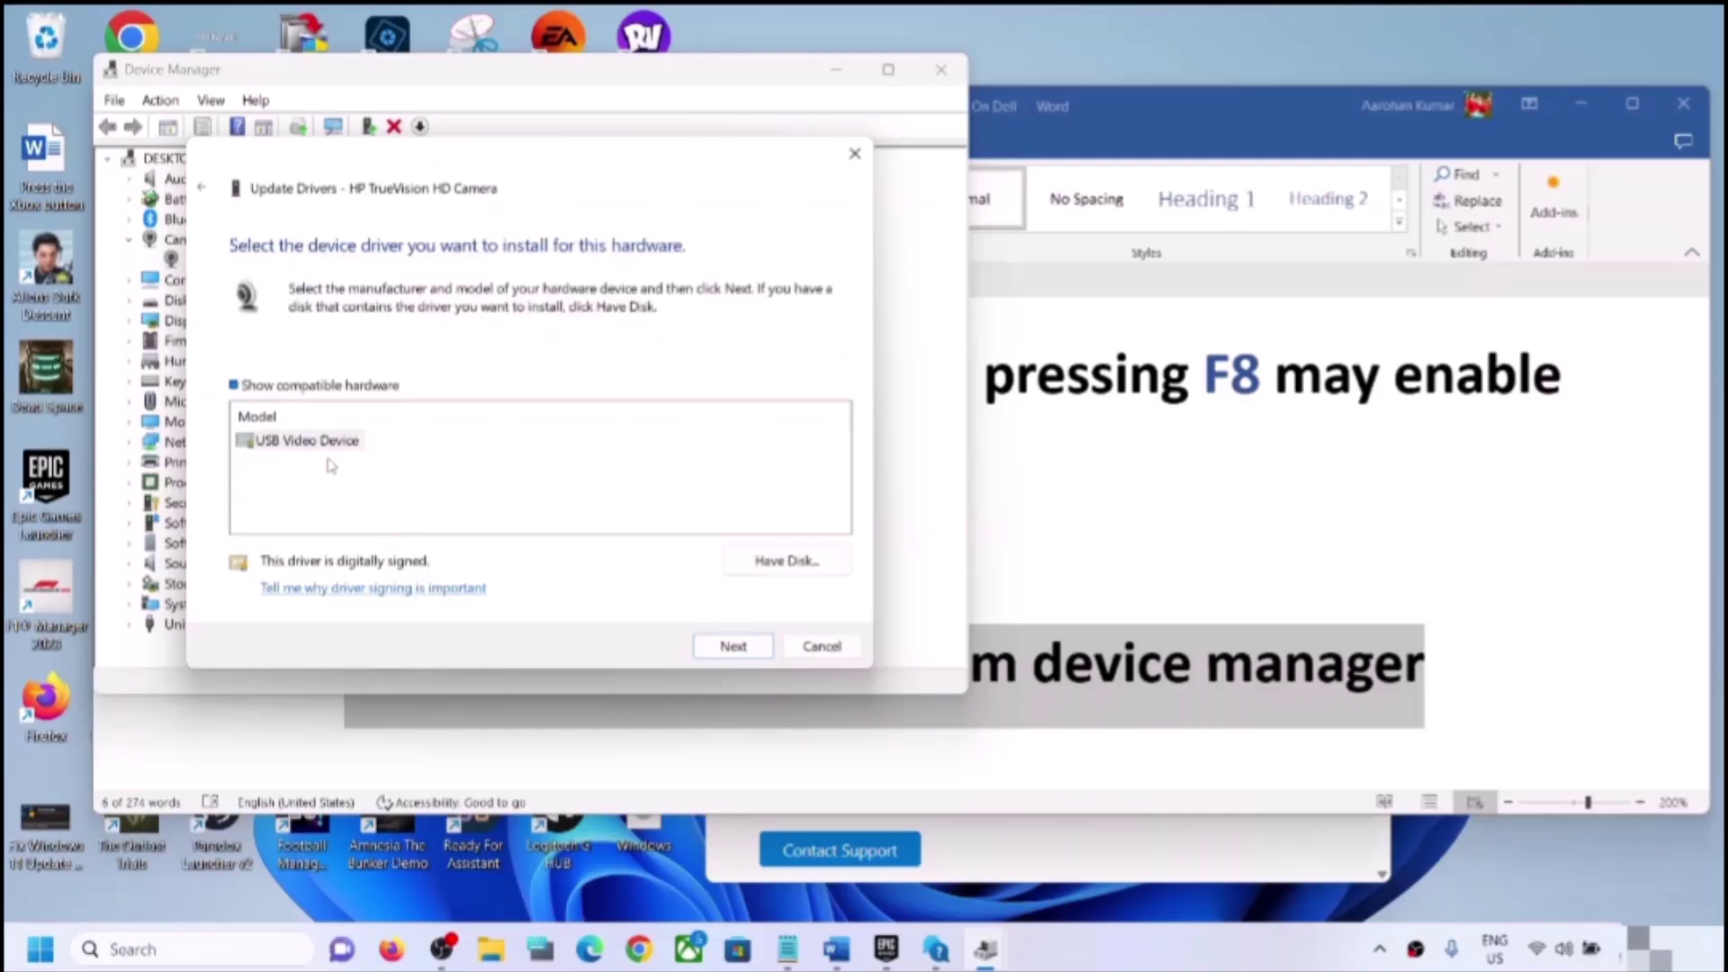
left_click(301, 447)
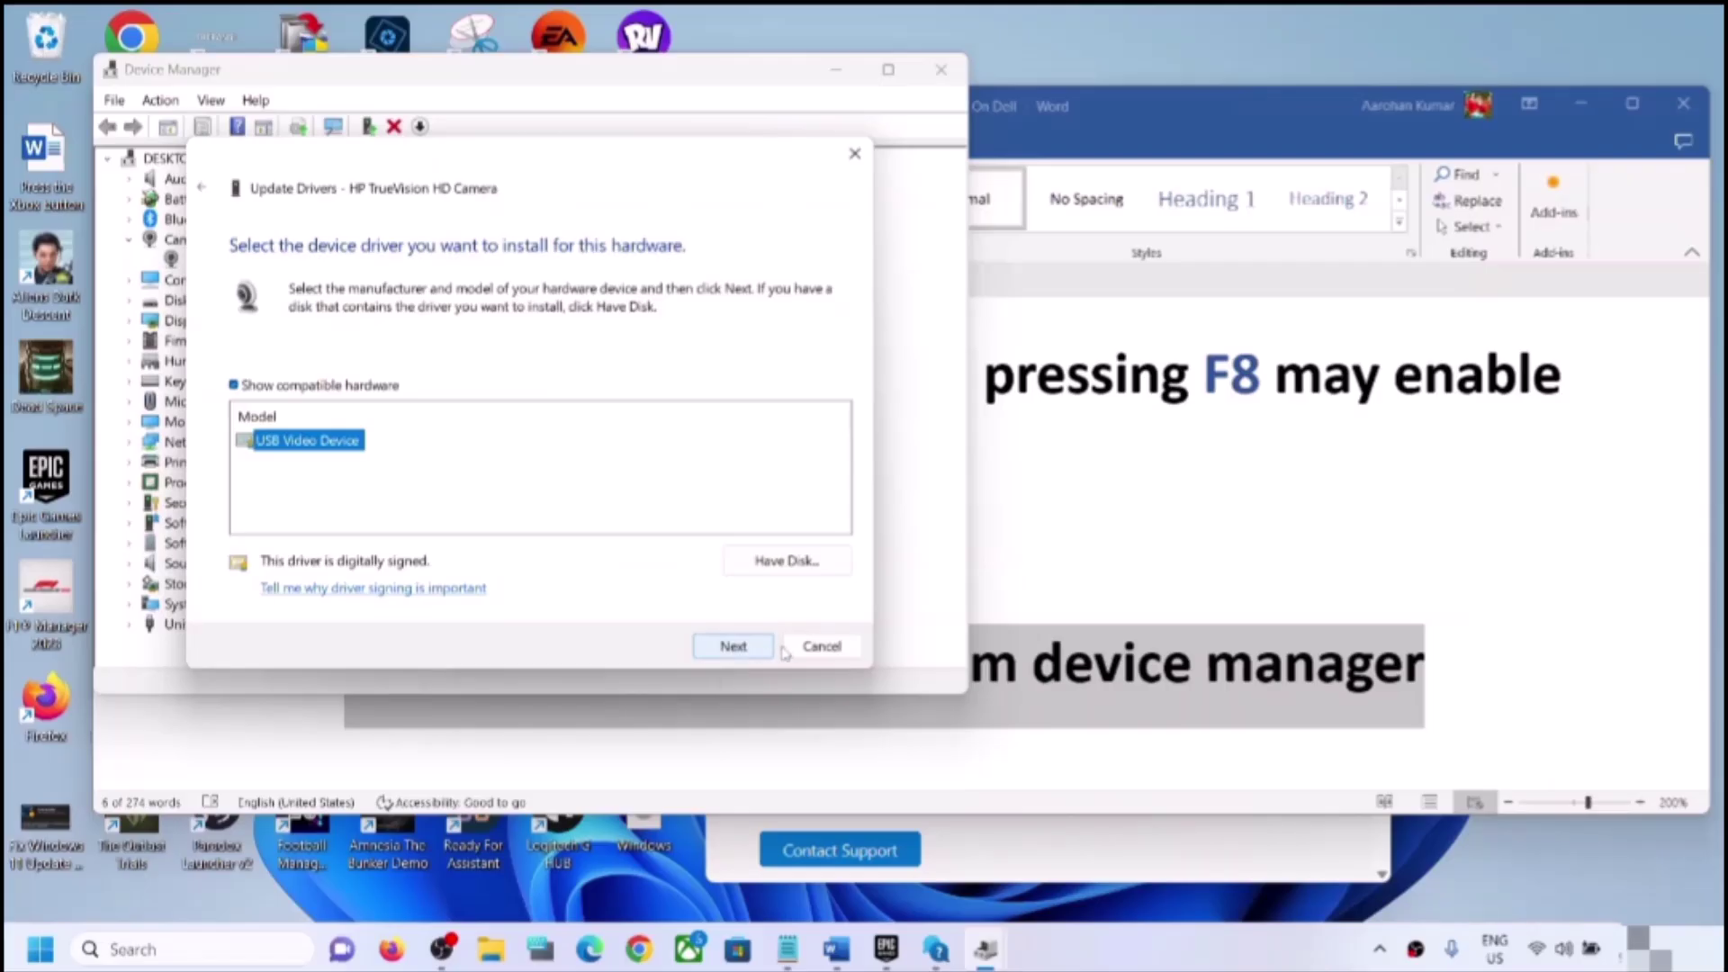
left_click(820, 647)
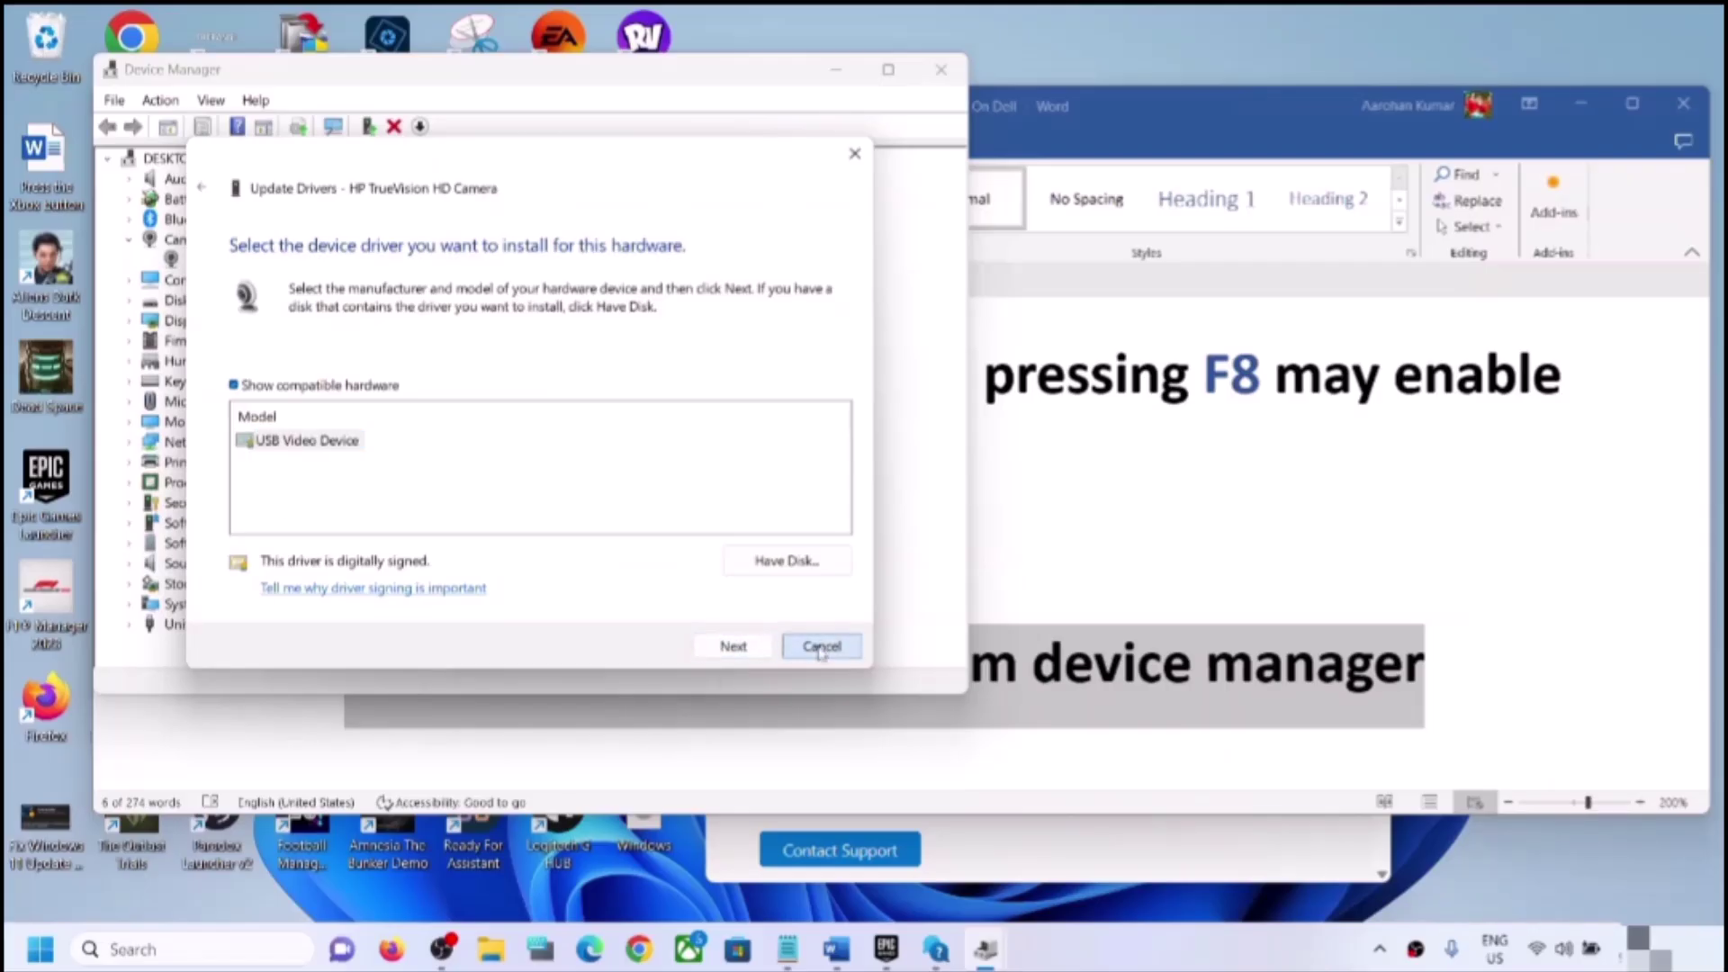
Step: Close Device Manager and highlight the Step 13 heading in the Word guide
left_click(957, 72)
scroll(575, 495, "down", 5)
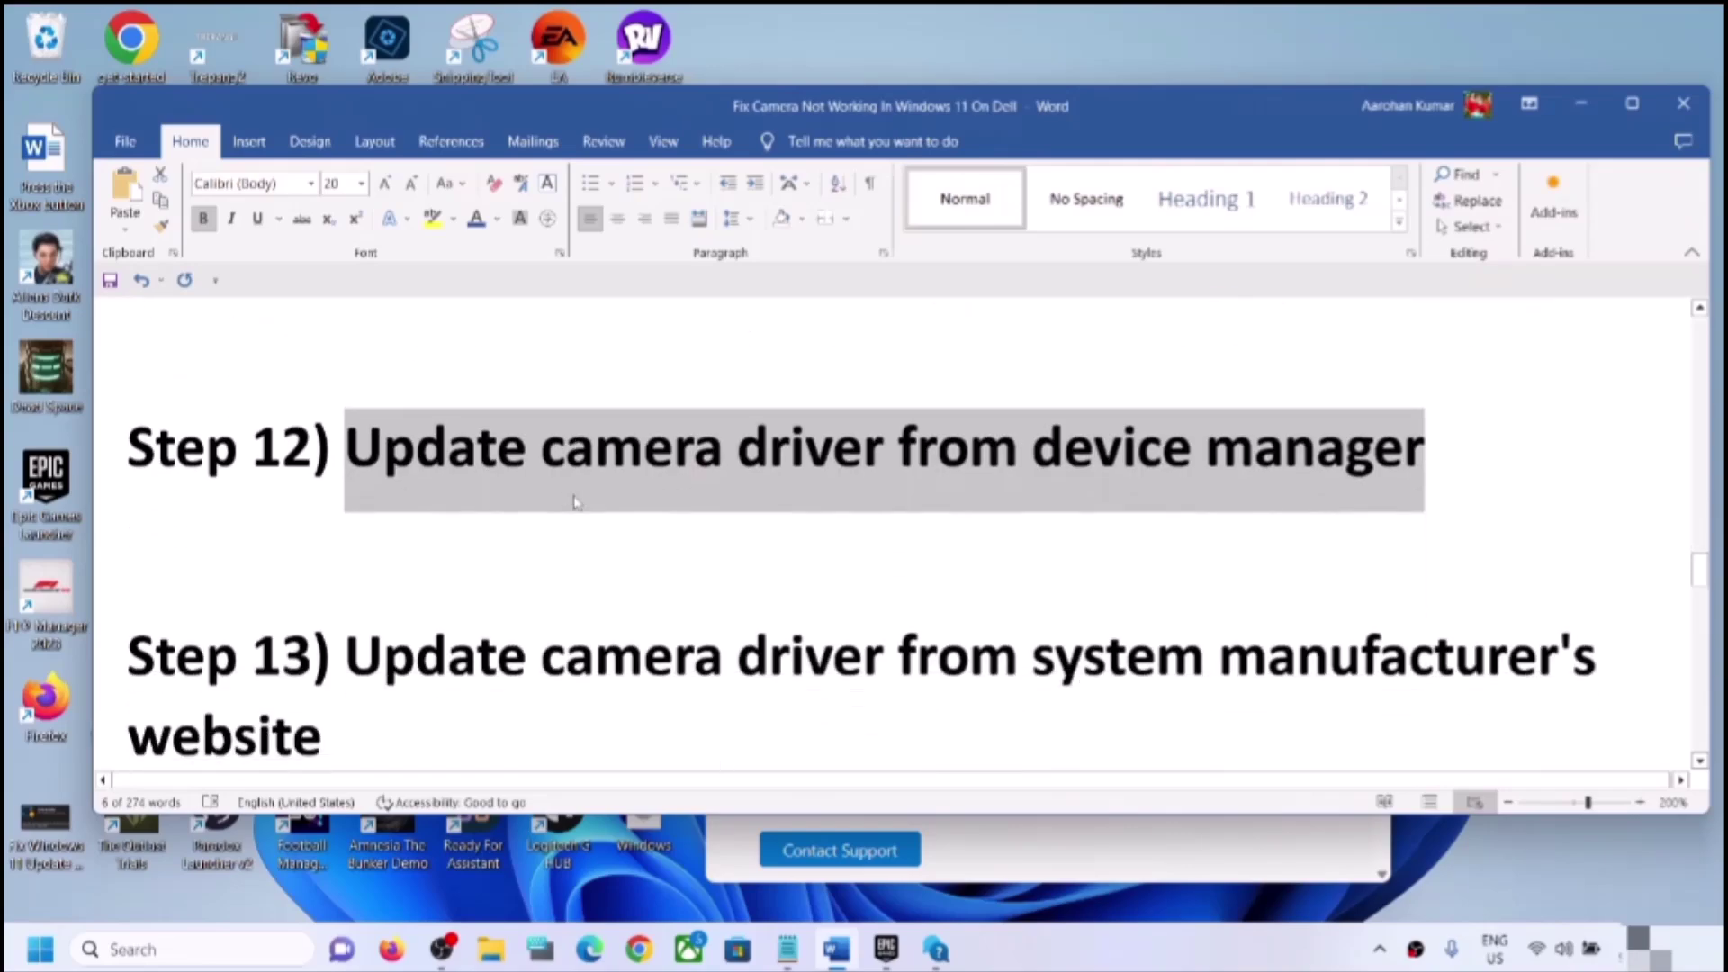
left_click_drag(360, 432, 328, 517)
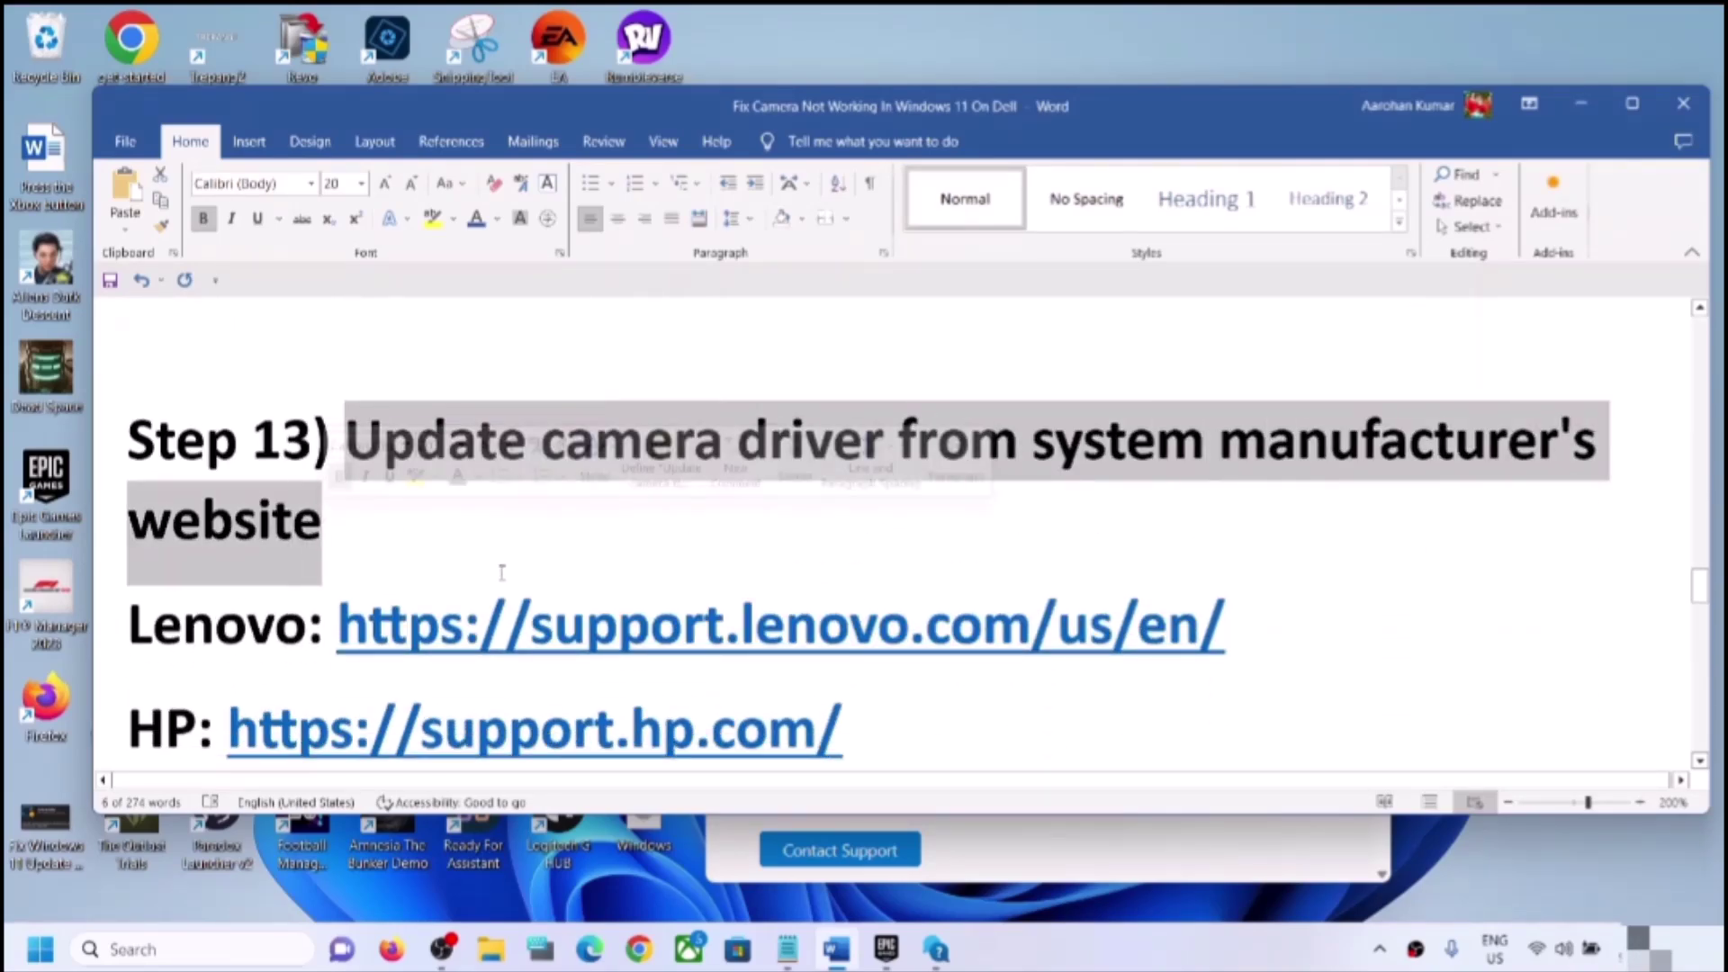
scroll(501, 571, "down", 3)
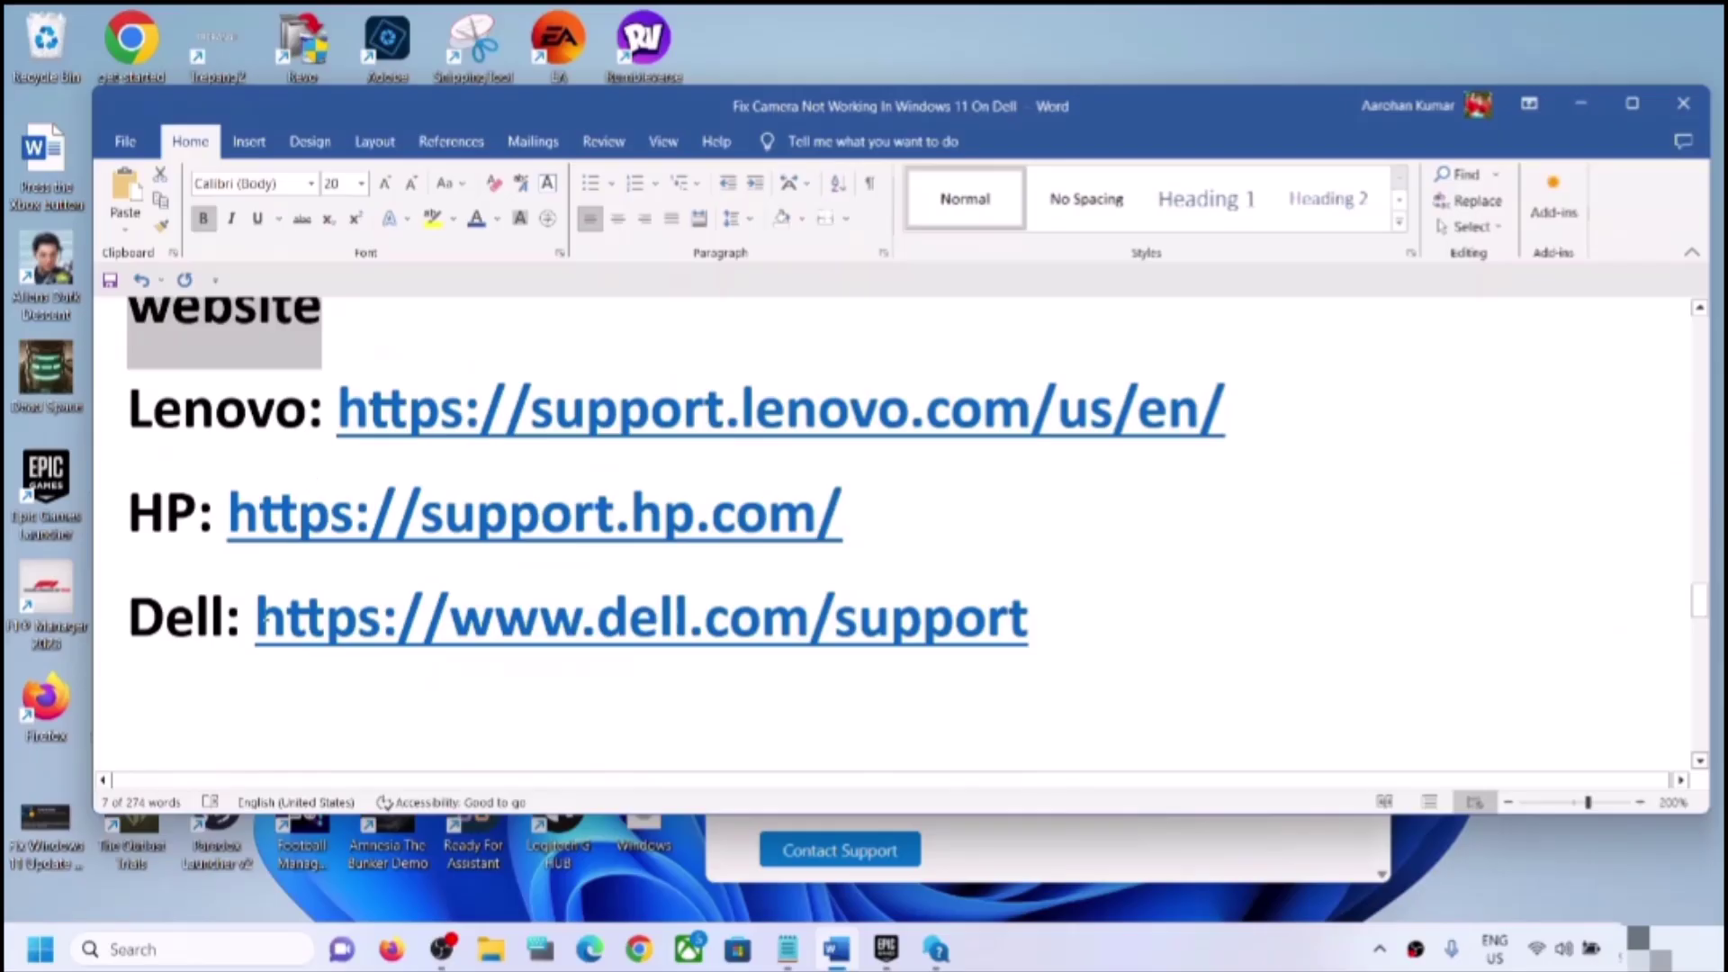
Step: Highlight the Dell, HP and Lenovo support links and open the Lenovo link
left_click_drag(261, 621, 959, 630)
left_click_drag(227, 513, 904, 509)
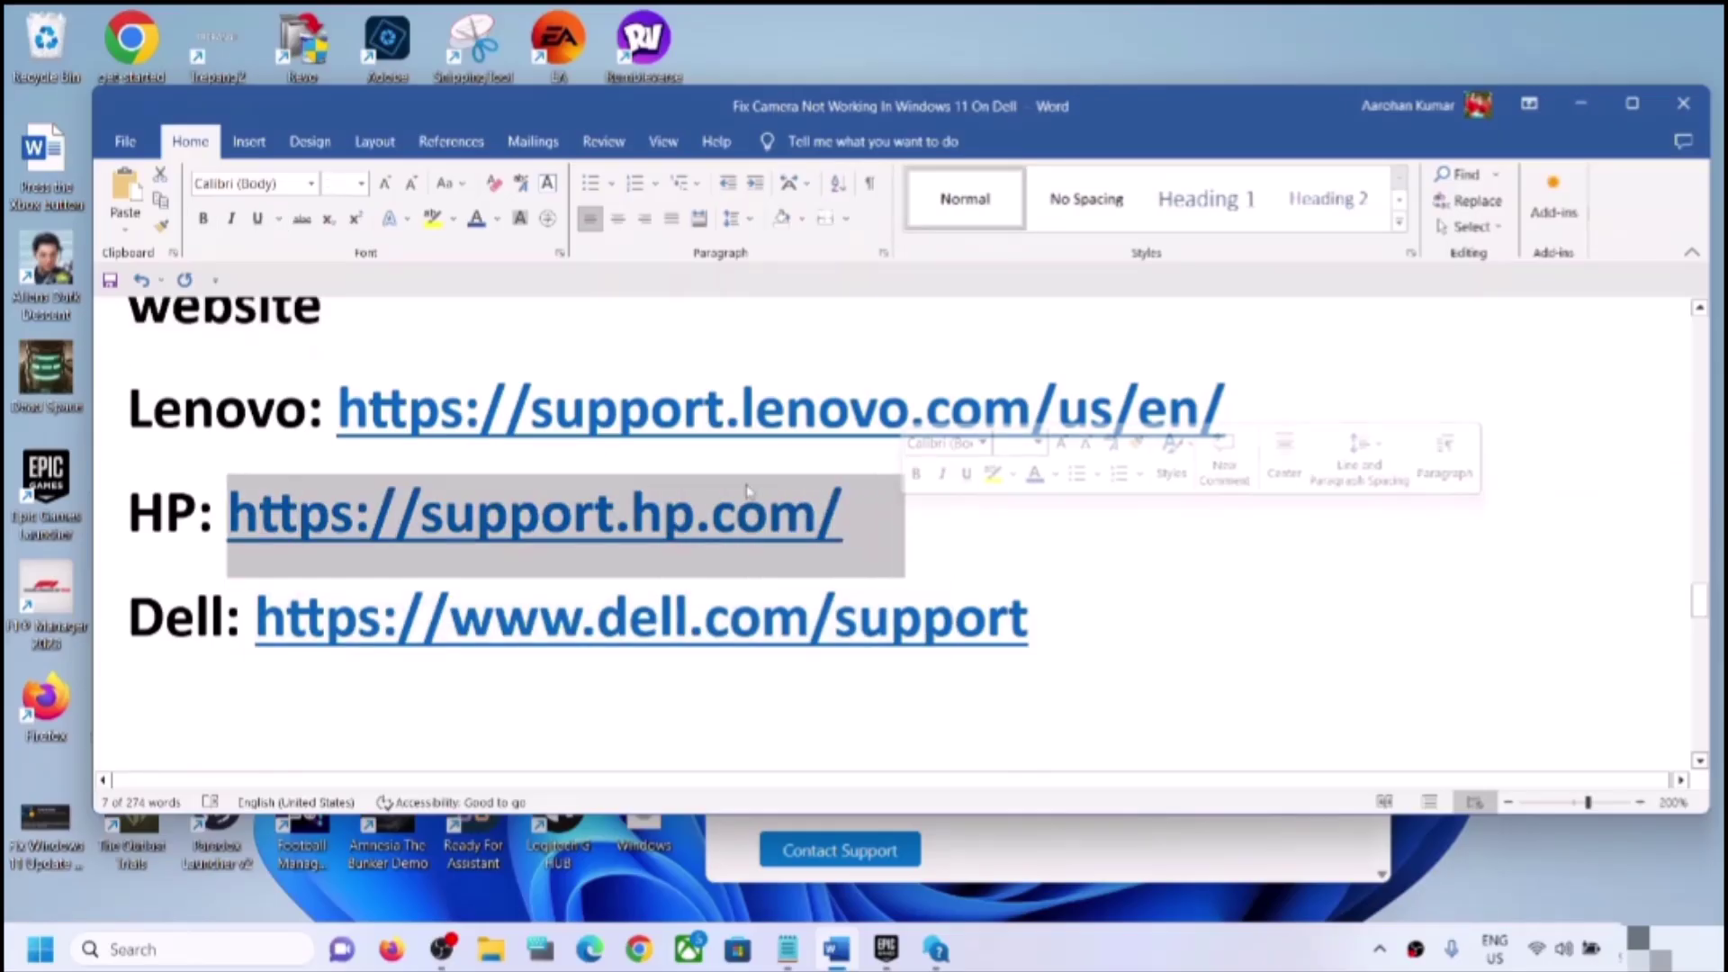
left_click_drag(369, 410, 869, 414)
left_click(913, 498)
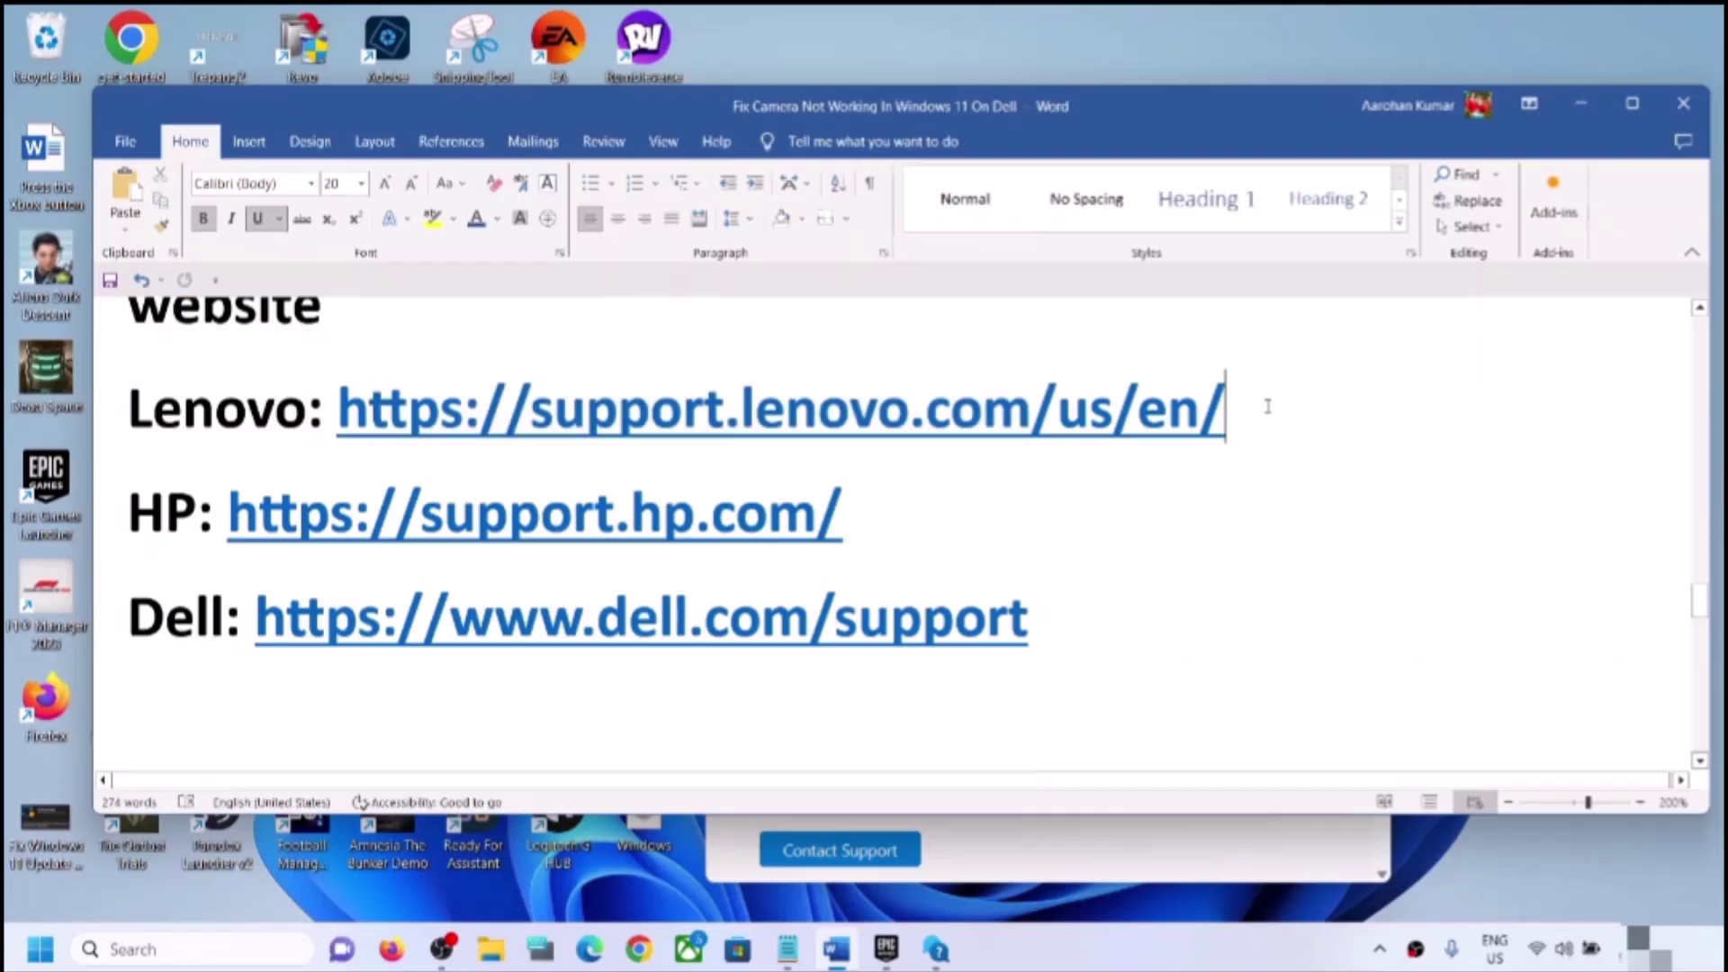
left_click_drag(1261, 405, 338, 409)
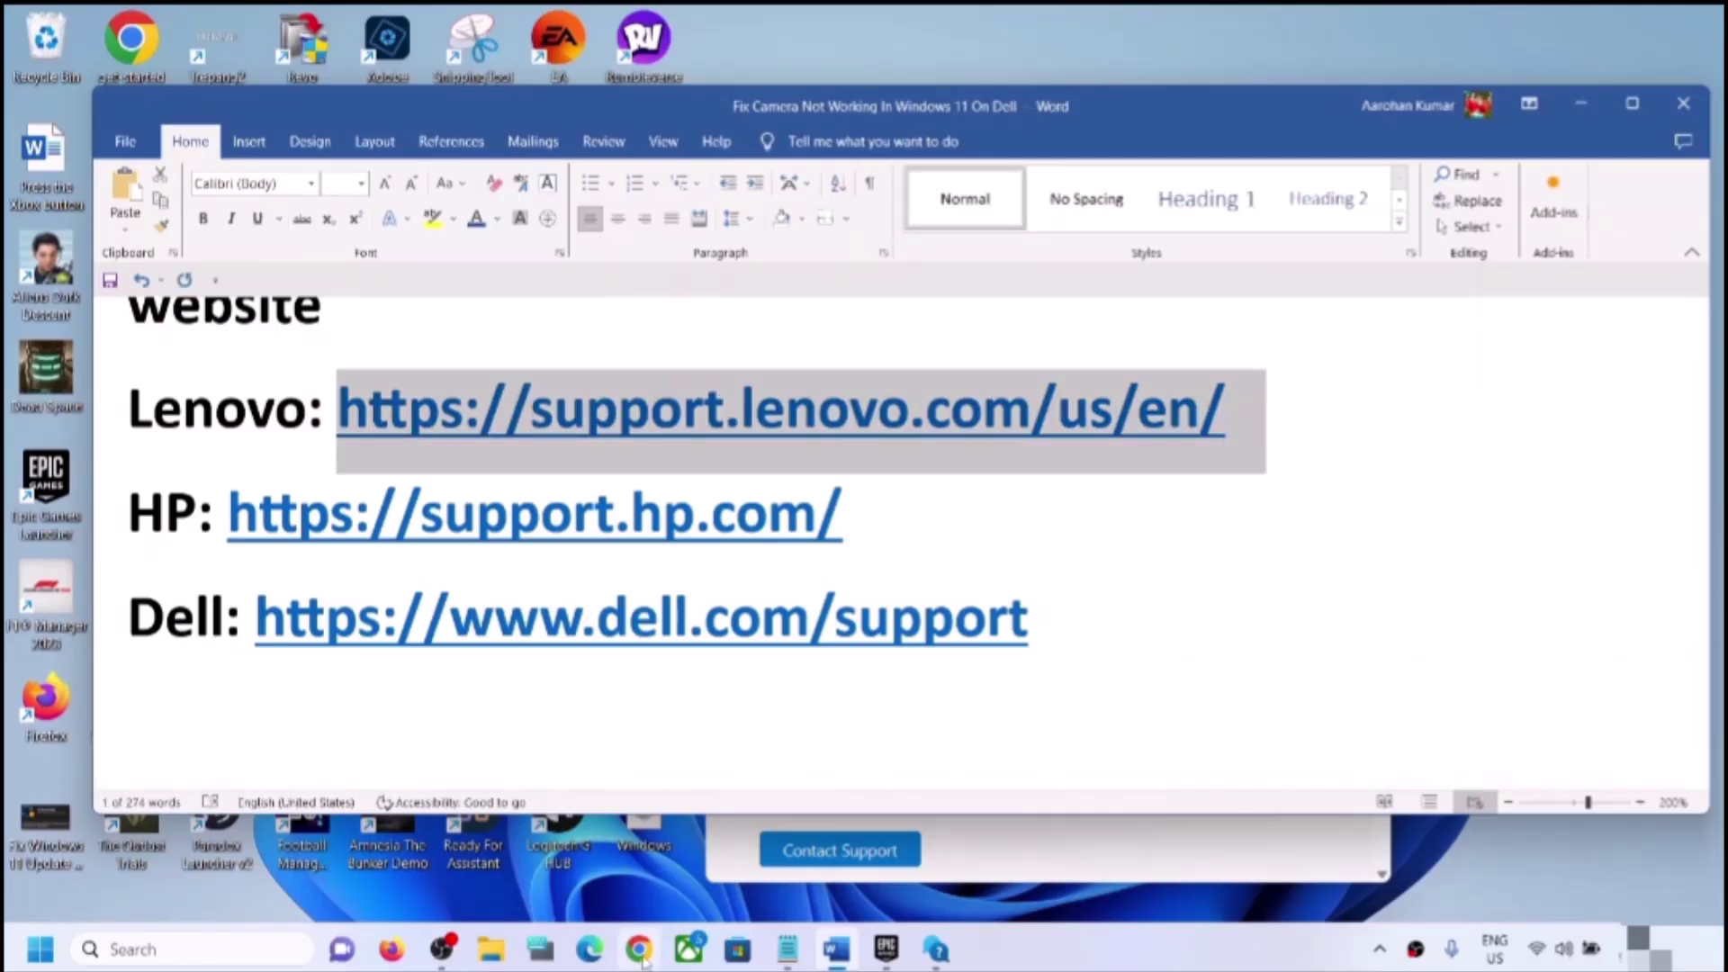
left_click(547, 537, "ctrl")
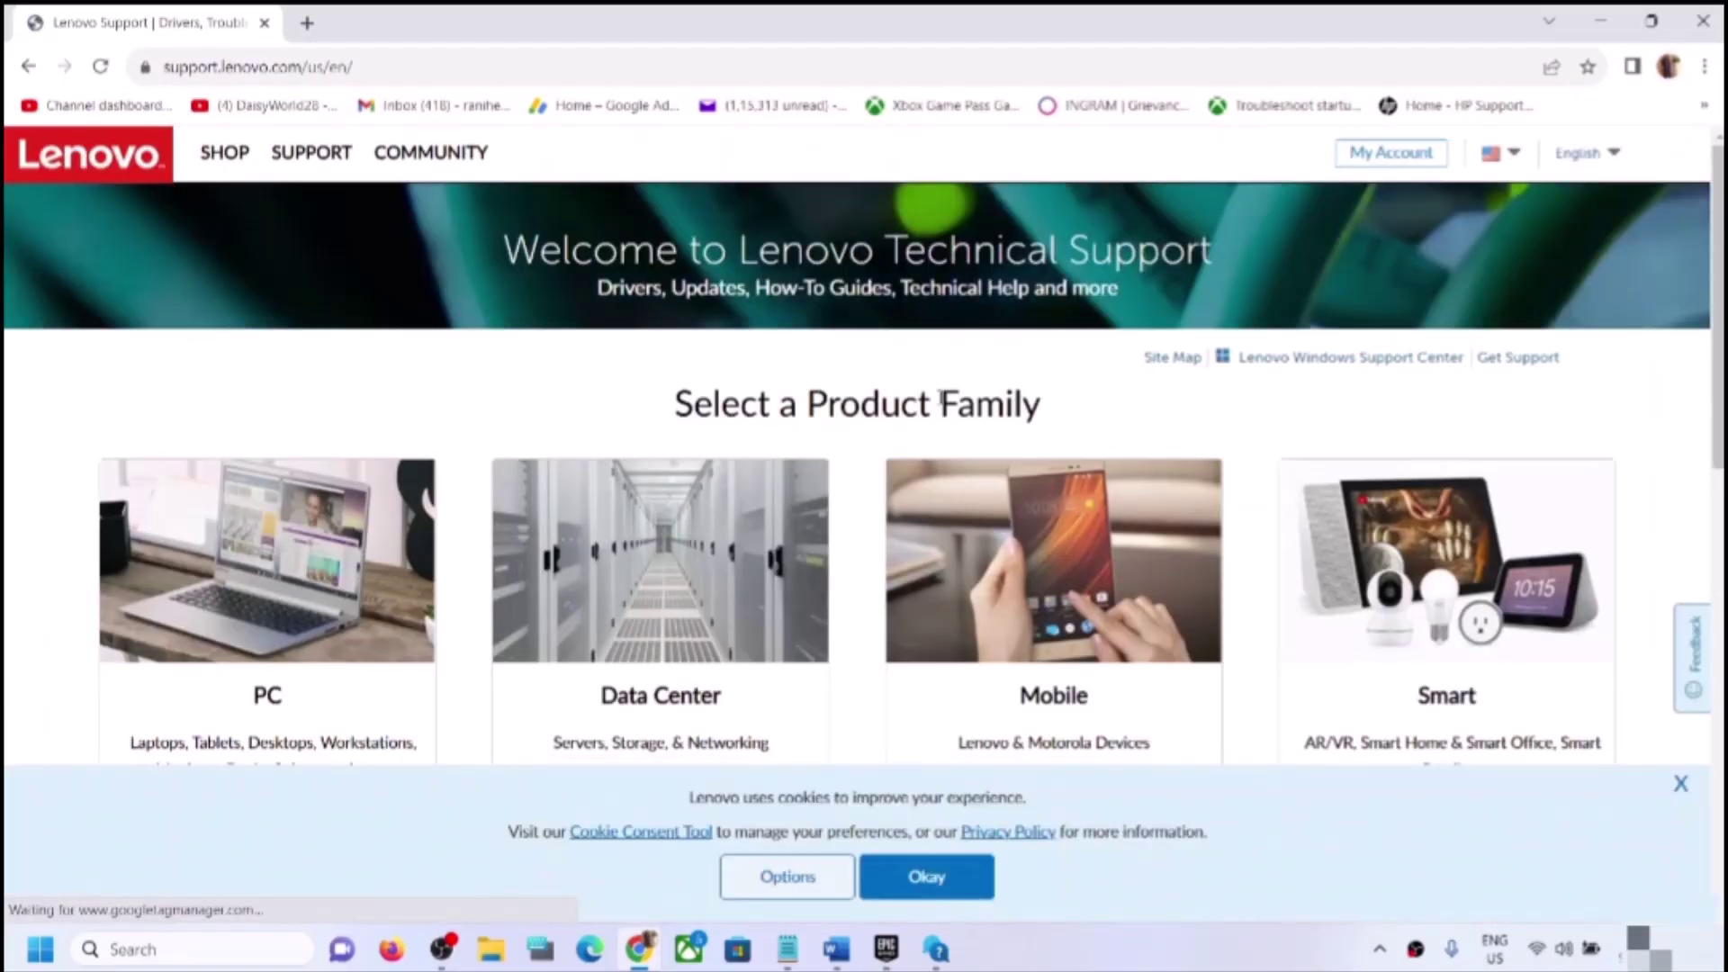
scroll(1170, 378, "down", 2)
scroll(1170, 387, "up", 1)
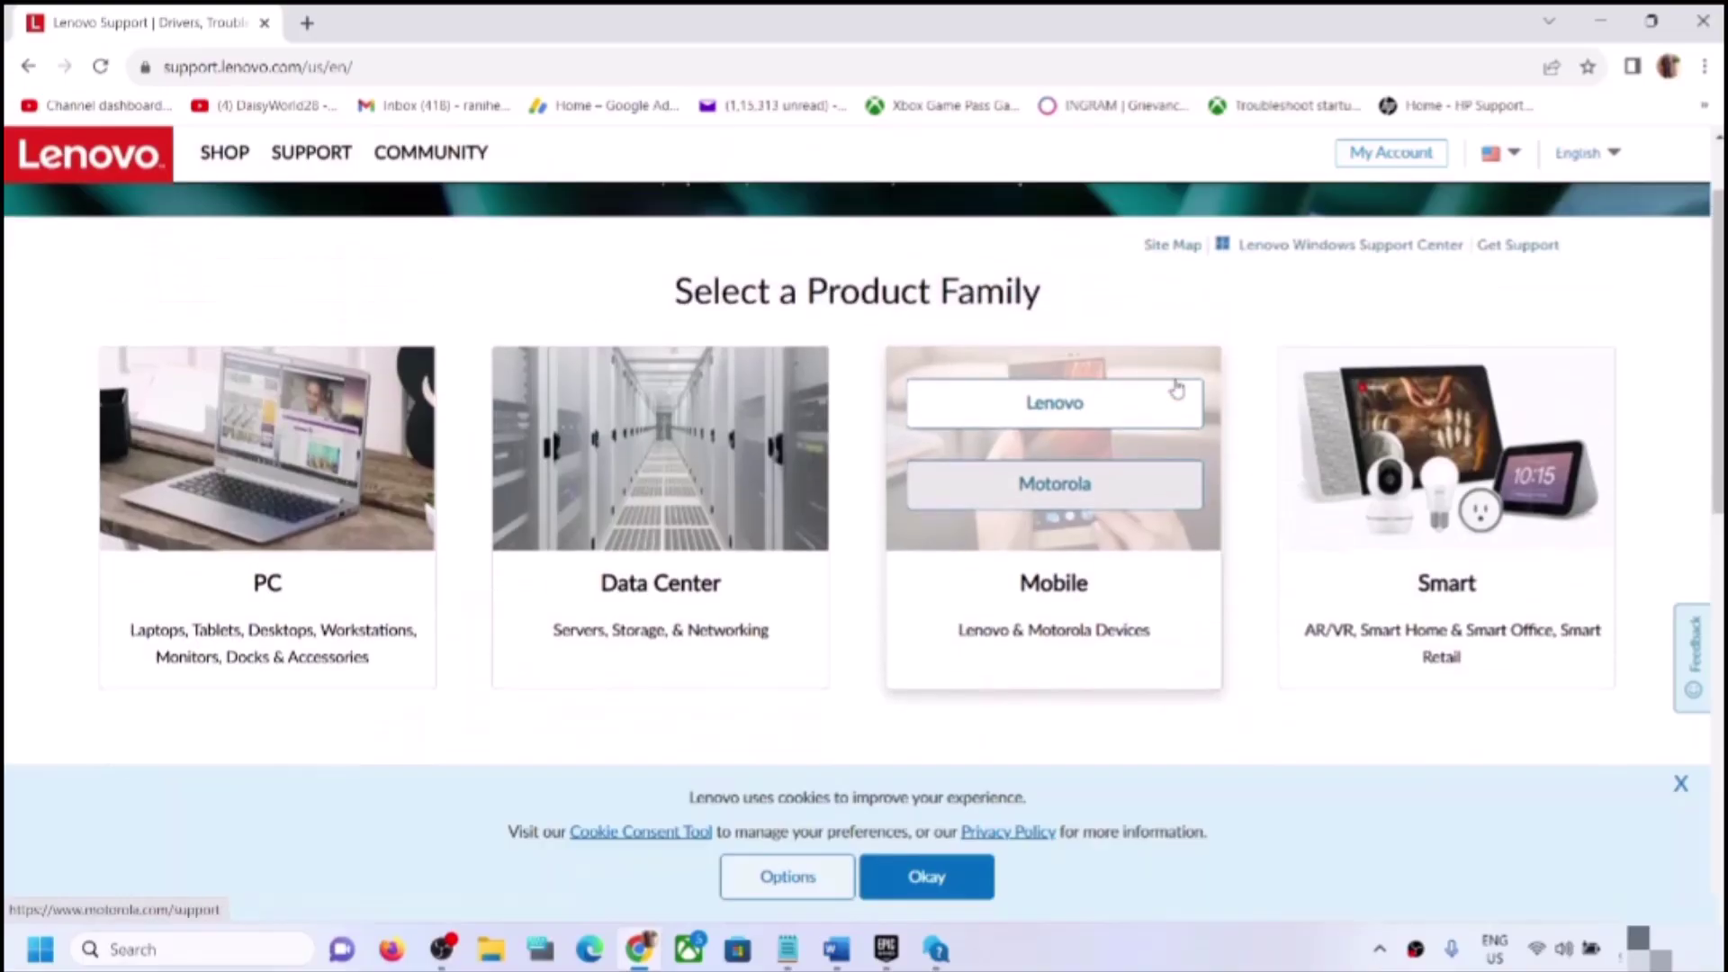
scroll(1103, 424, "down", 2)
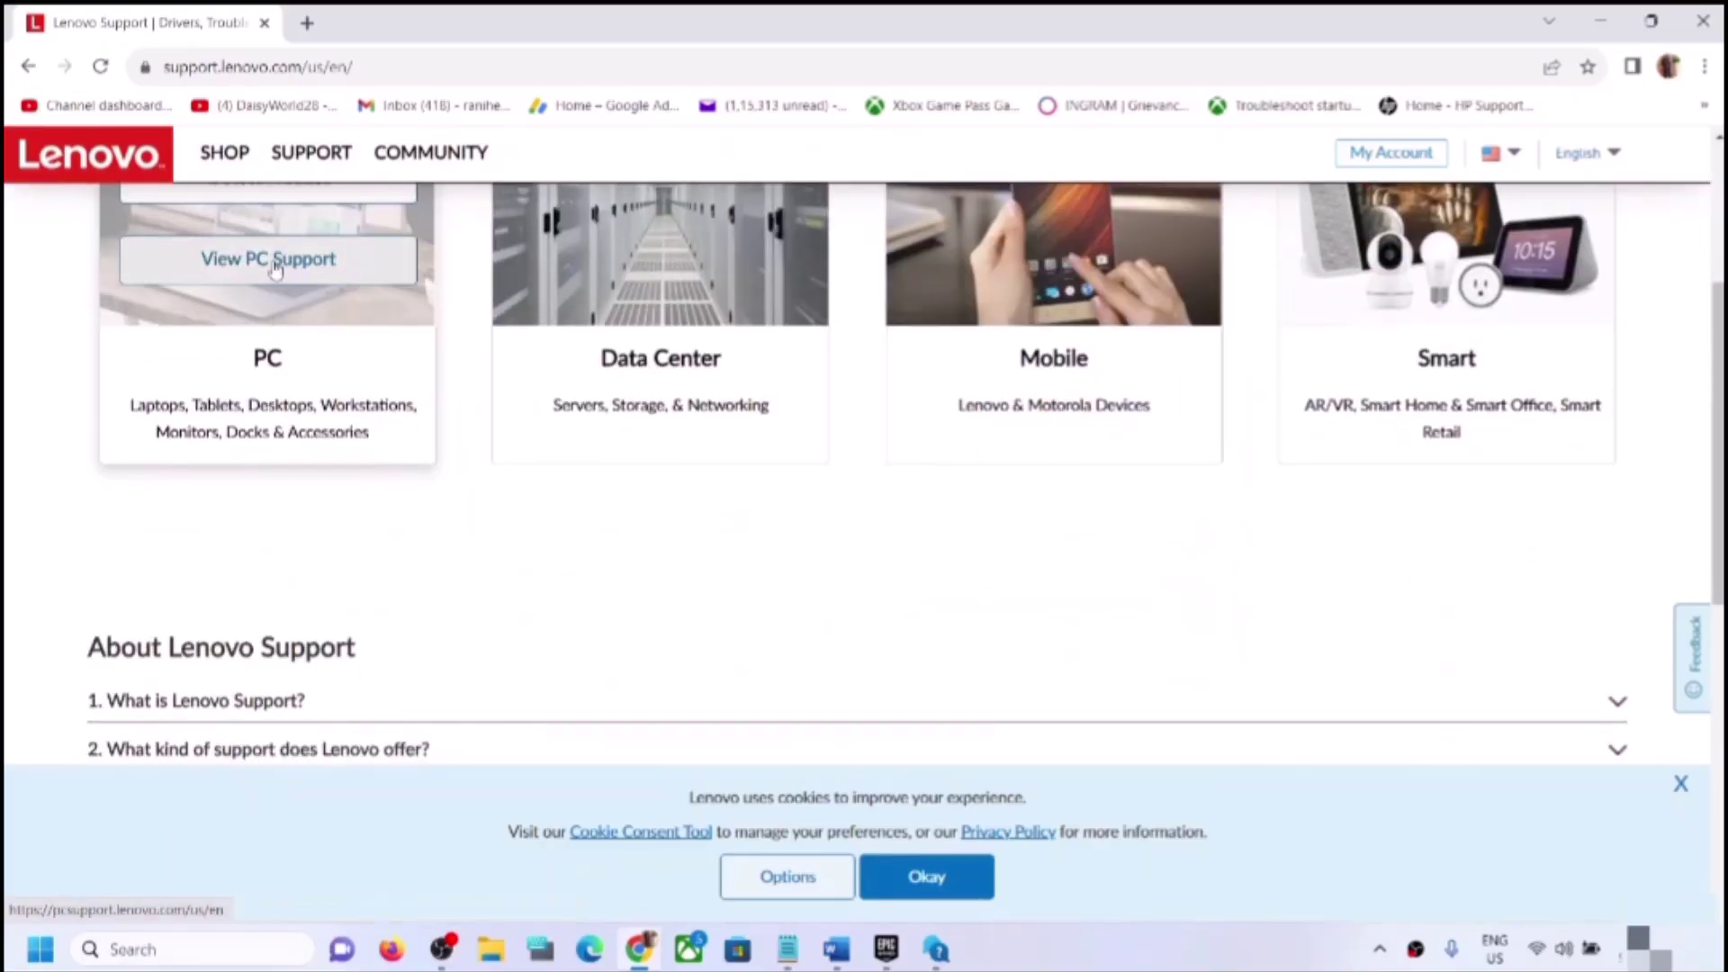
scroll(283, 333, "up", 1)
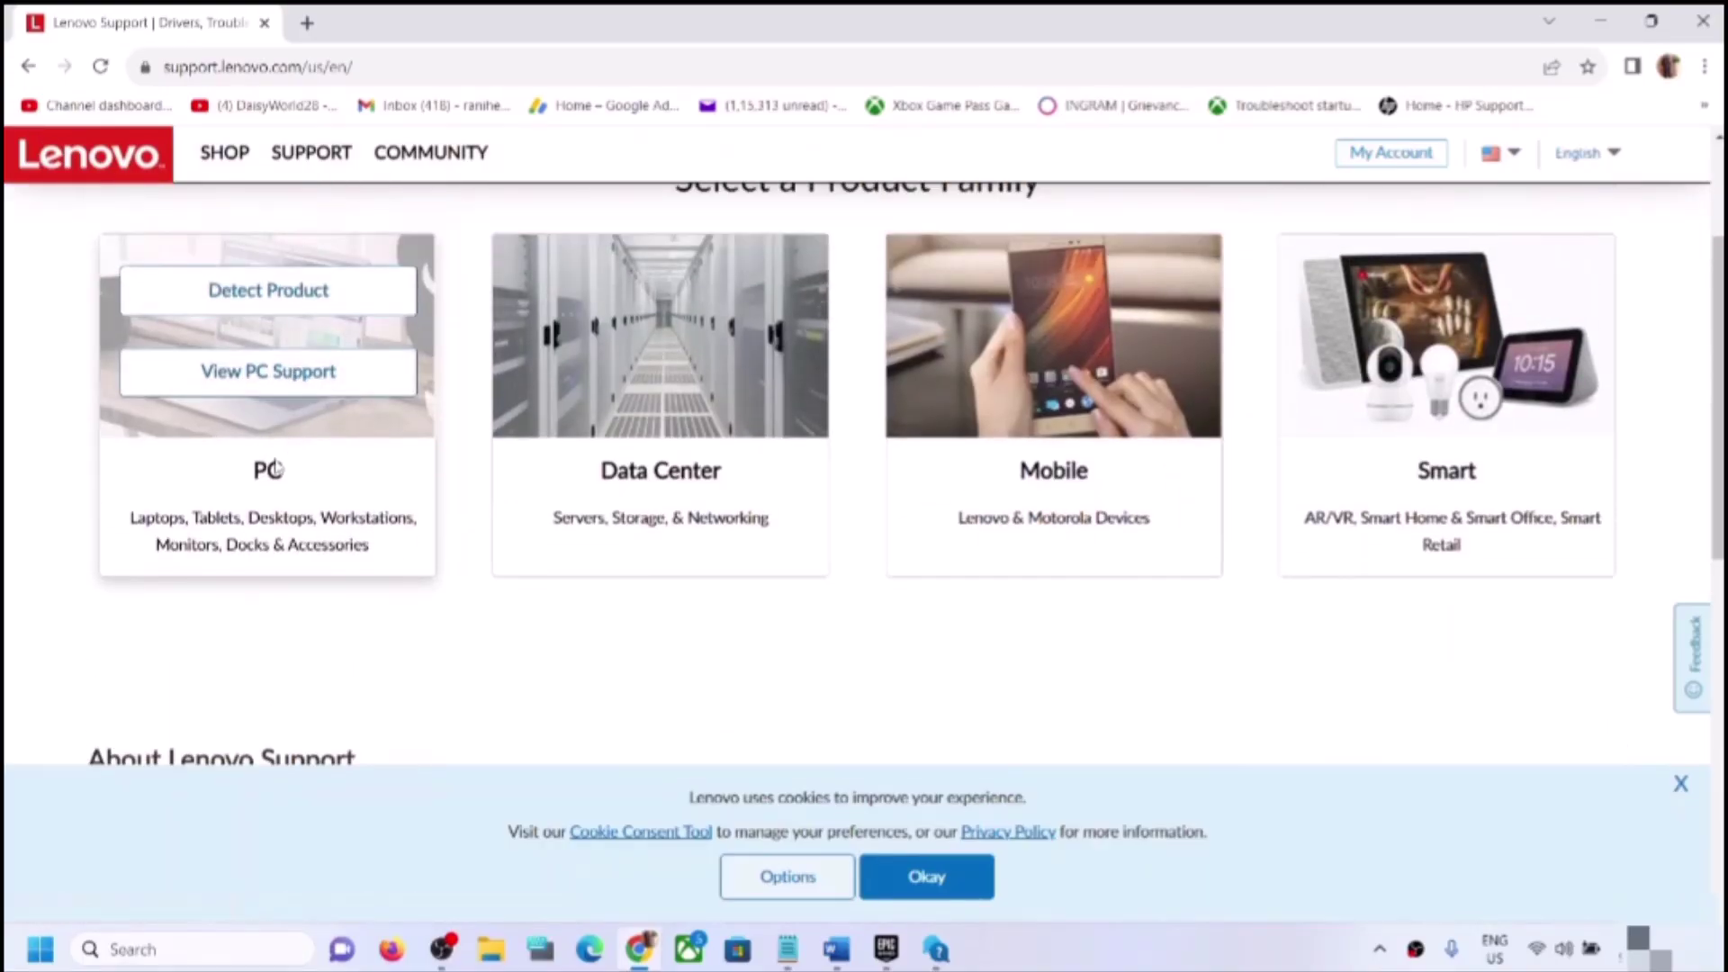
left_click(270, 373)
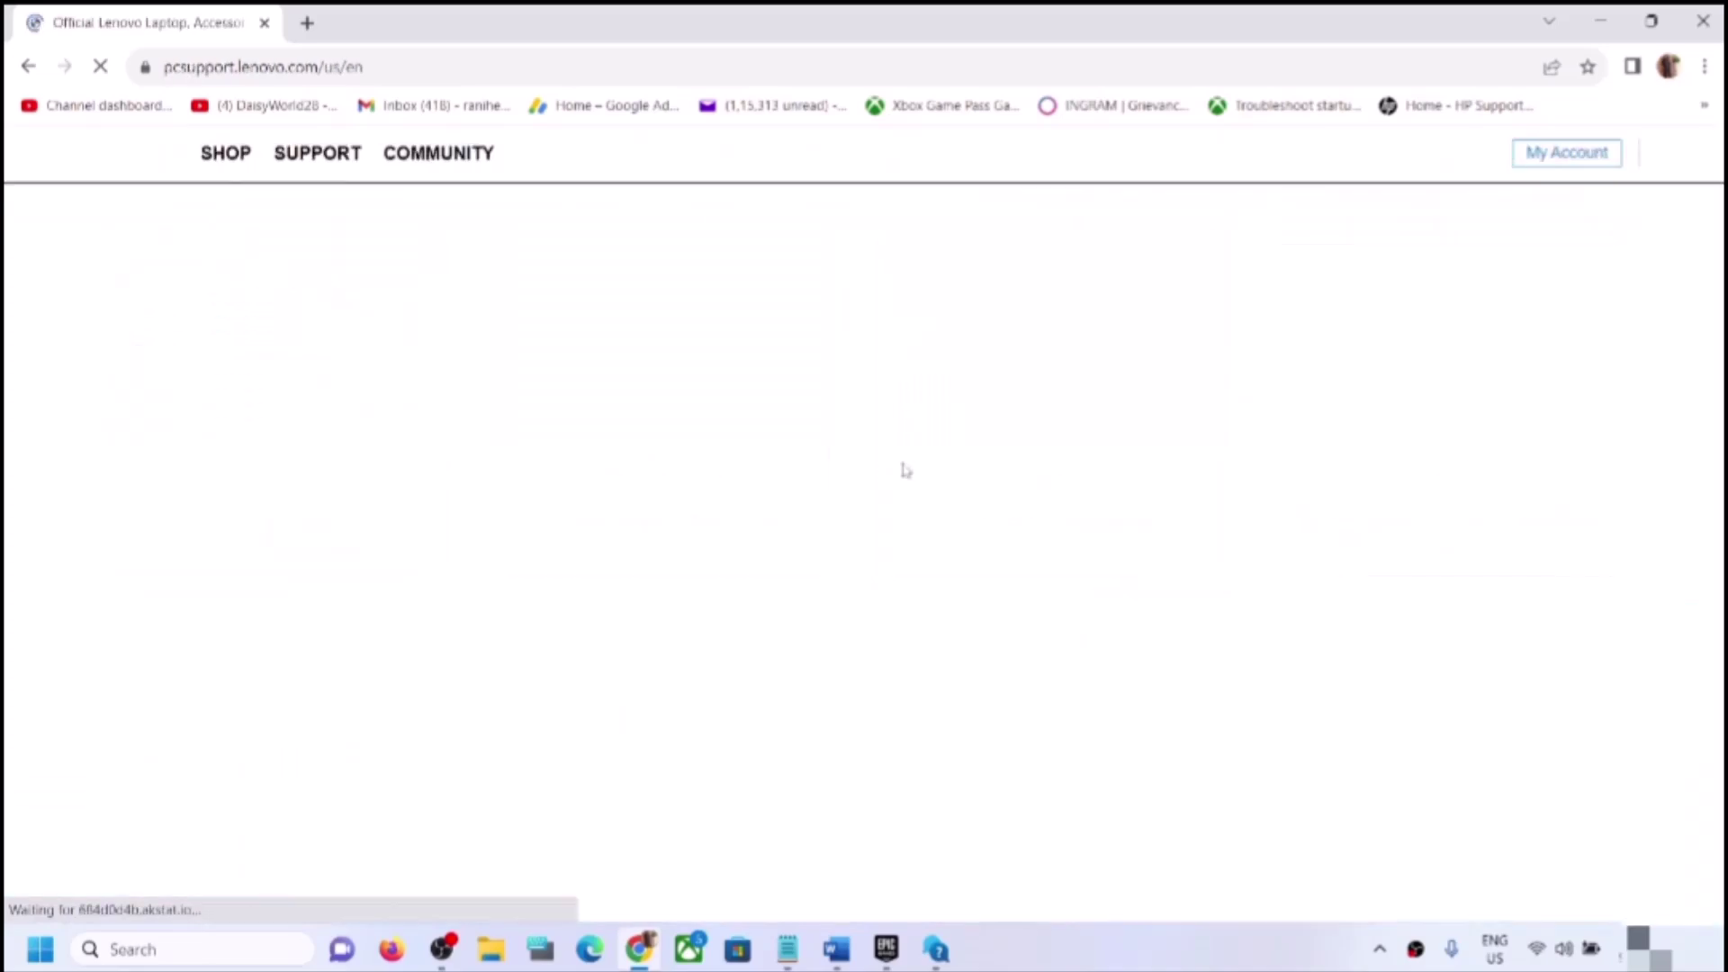
Step: Browse the catalog to Laptops > 10 Series > 10w (Type 82ST, 82SU) Laptop
scroll(699, 576, "down", 1)
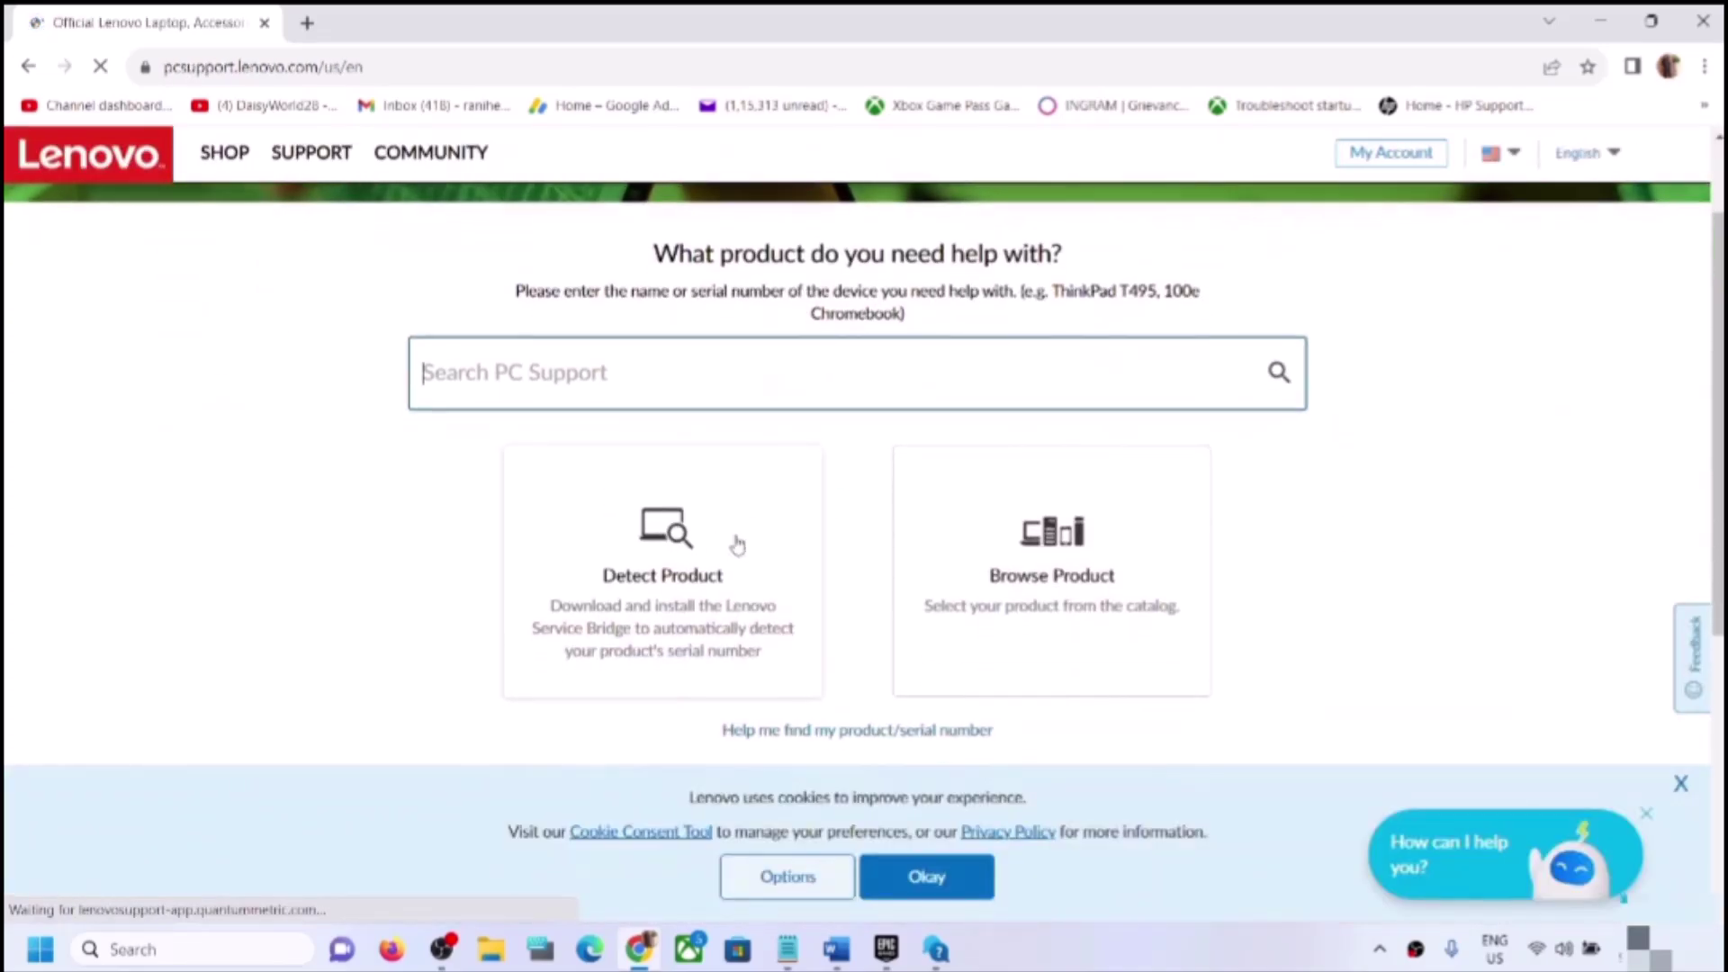
scroll(733, 543, "down", 2)
left_click(1026, 369)
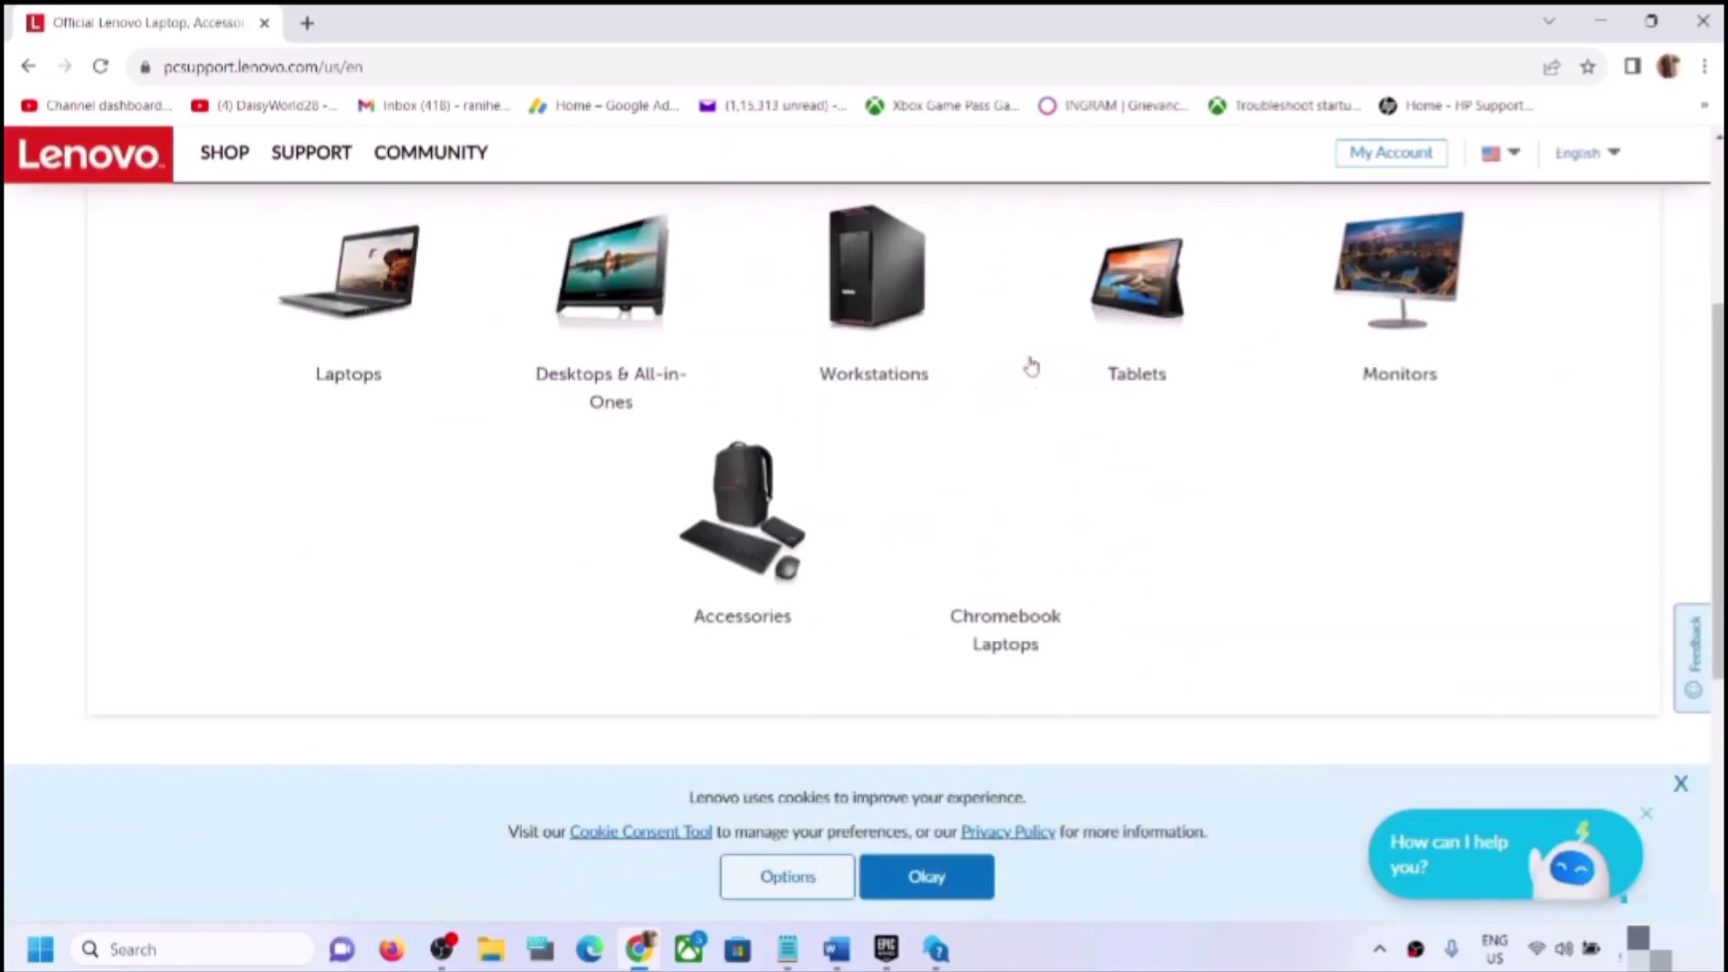
left_click(380, 325)
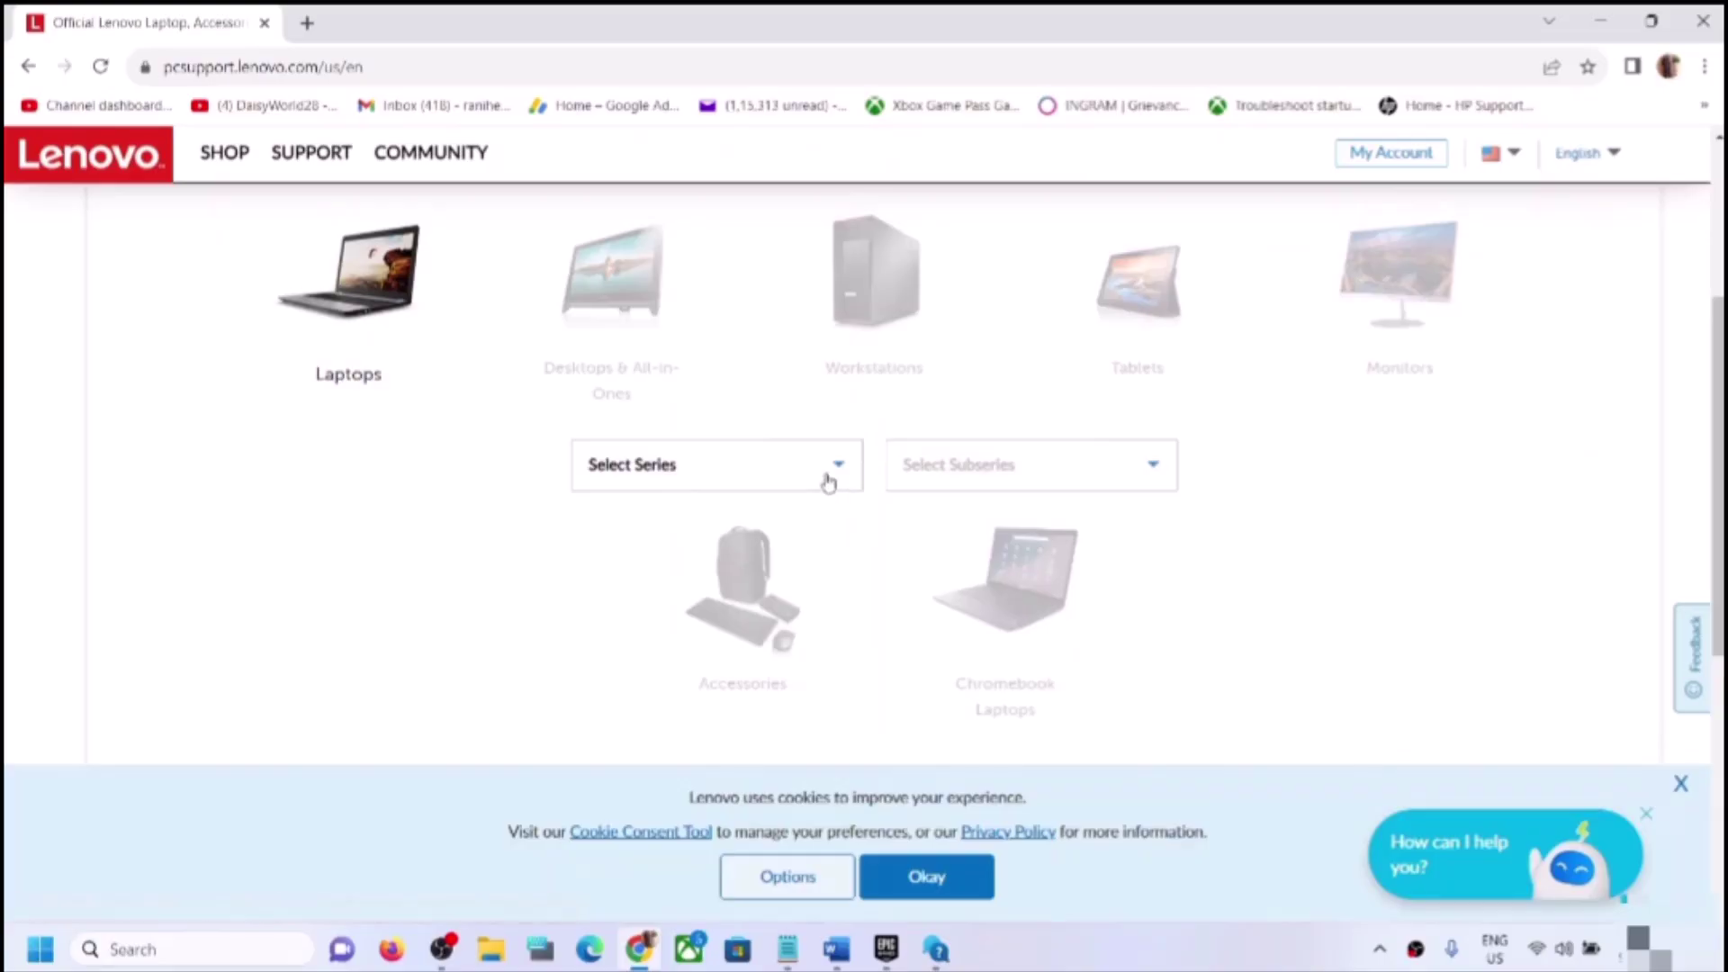
left_click(826, 482)
left_click(716, 617)
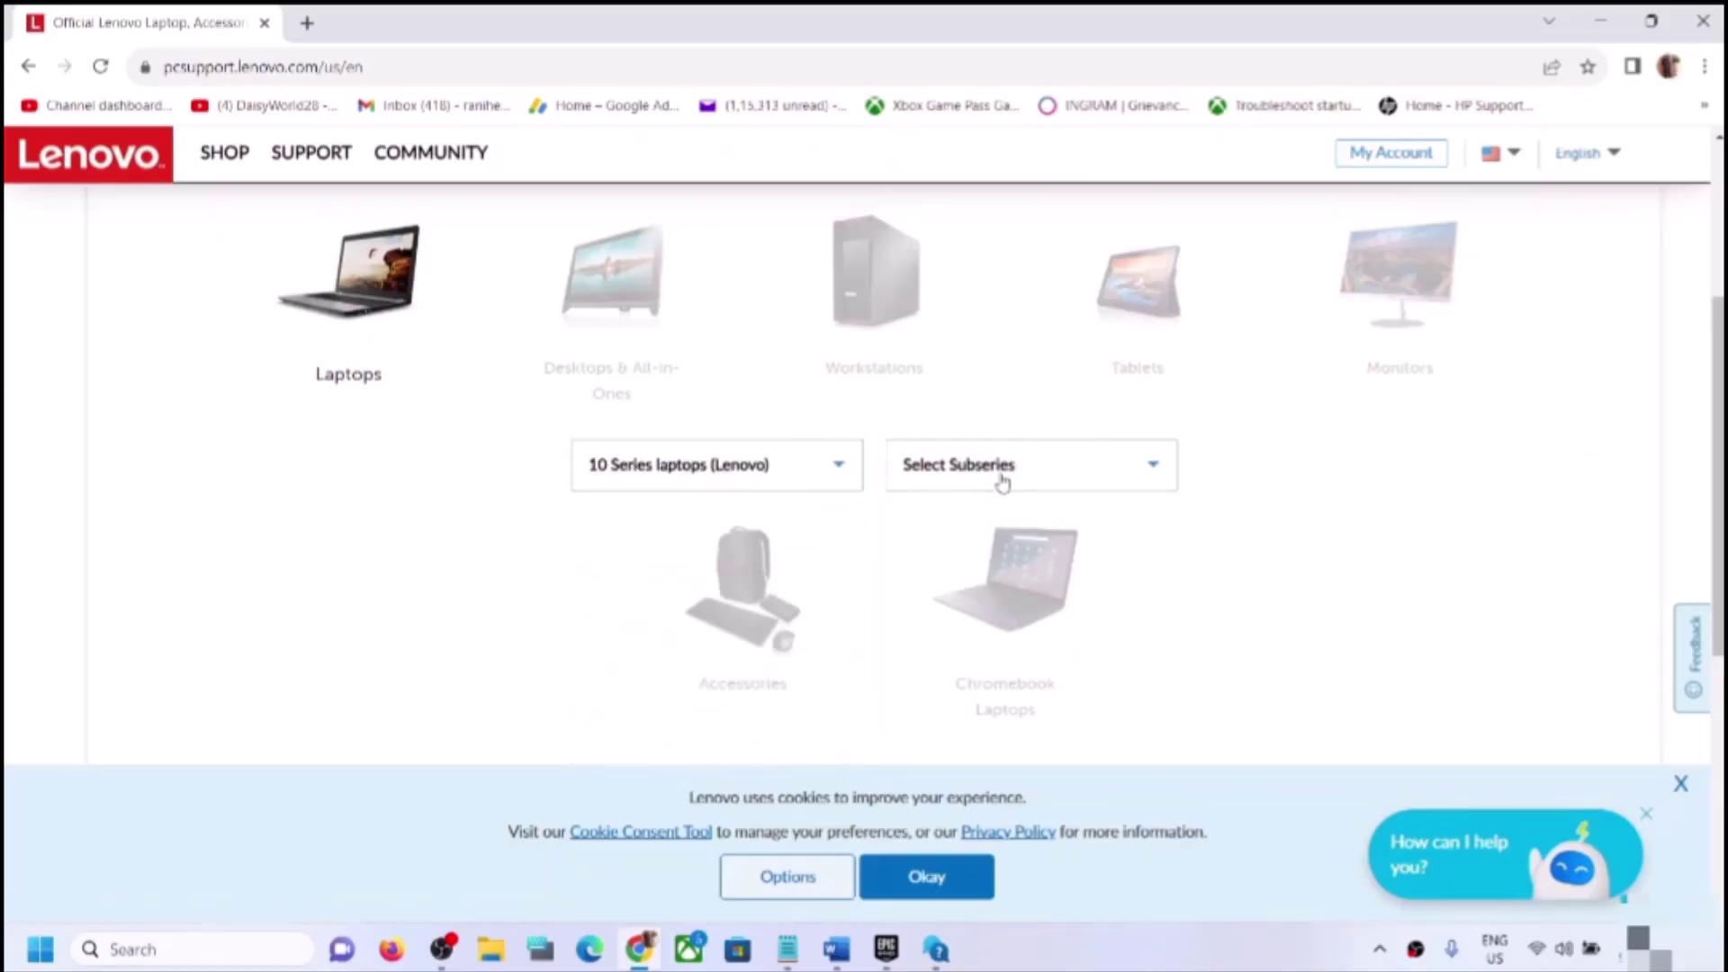
left_click(1000, 476)
left_click(970, 587)
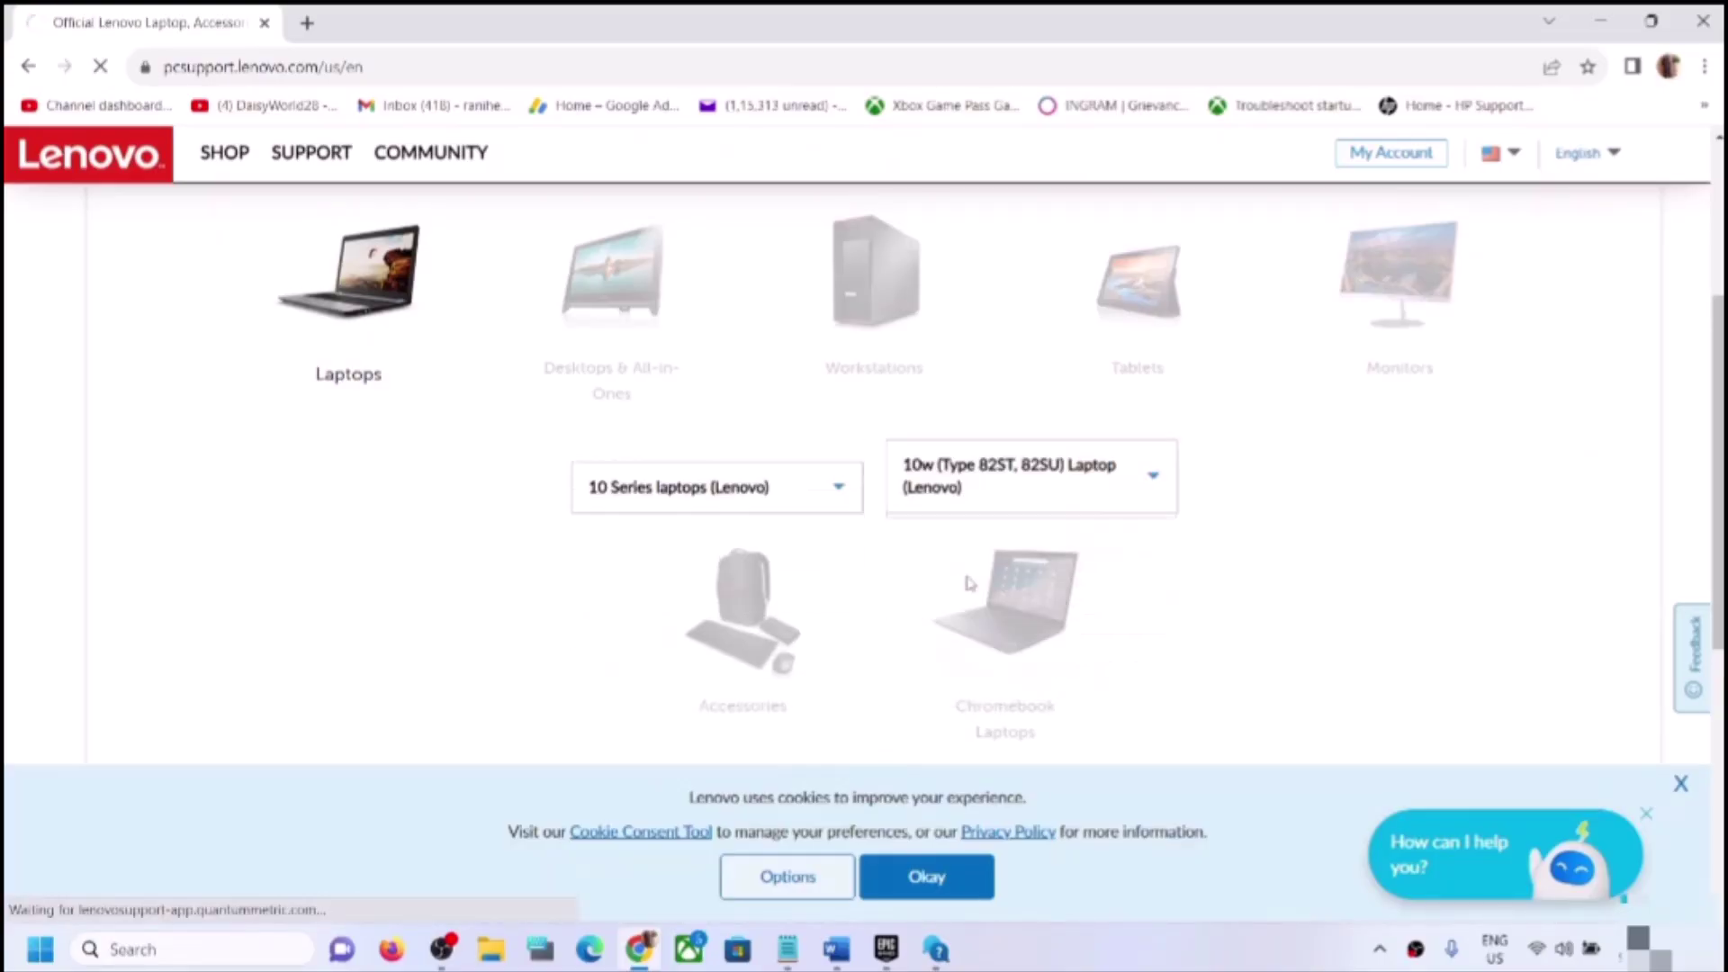
scroll(959, 603, "down", 2)
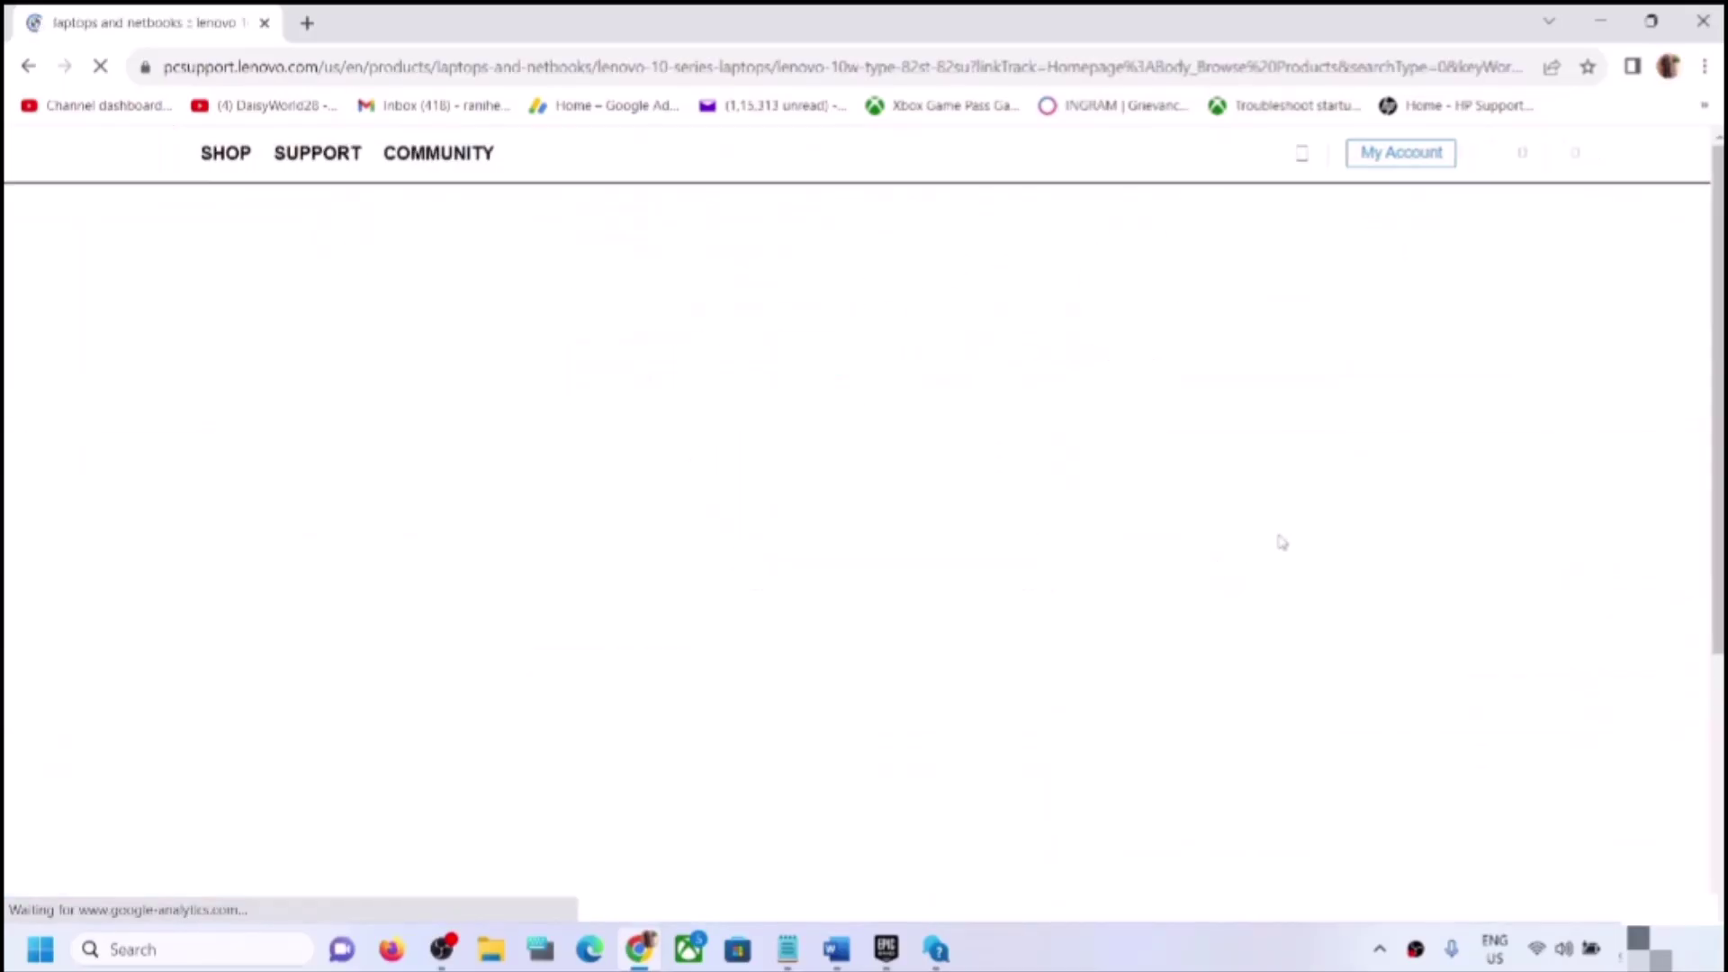
scroll(682, 567, "down", 3)
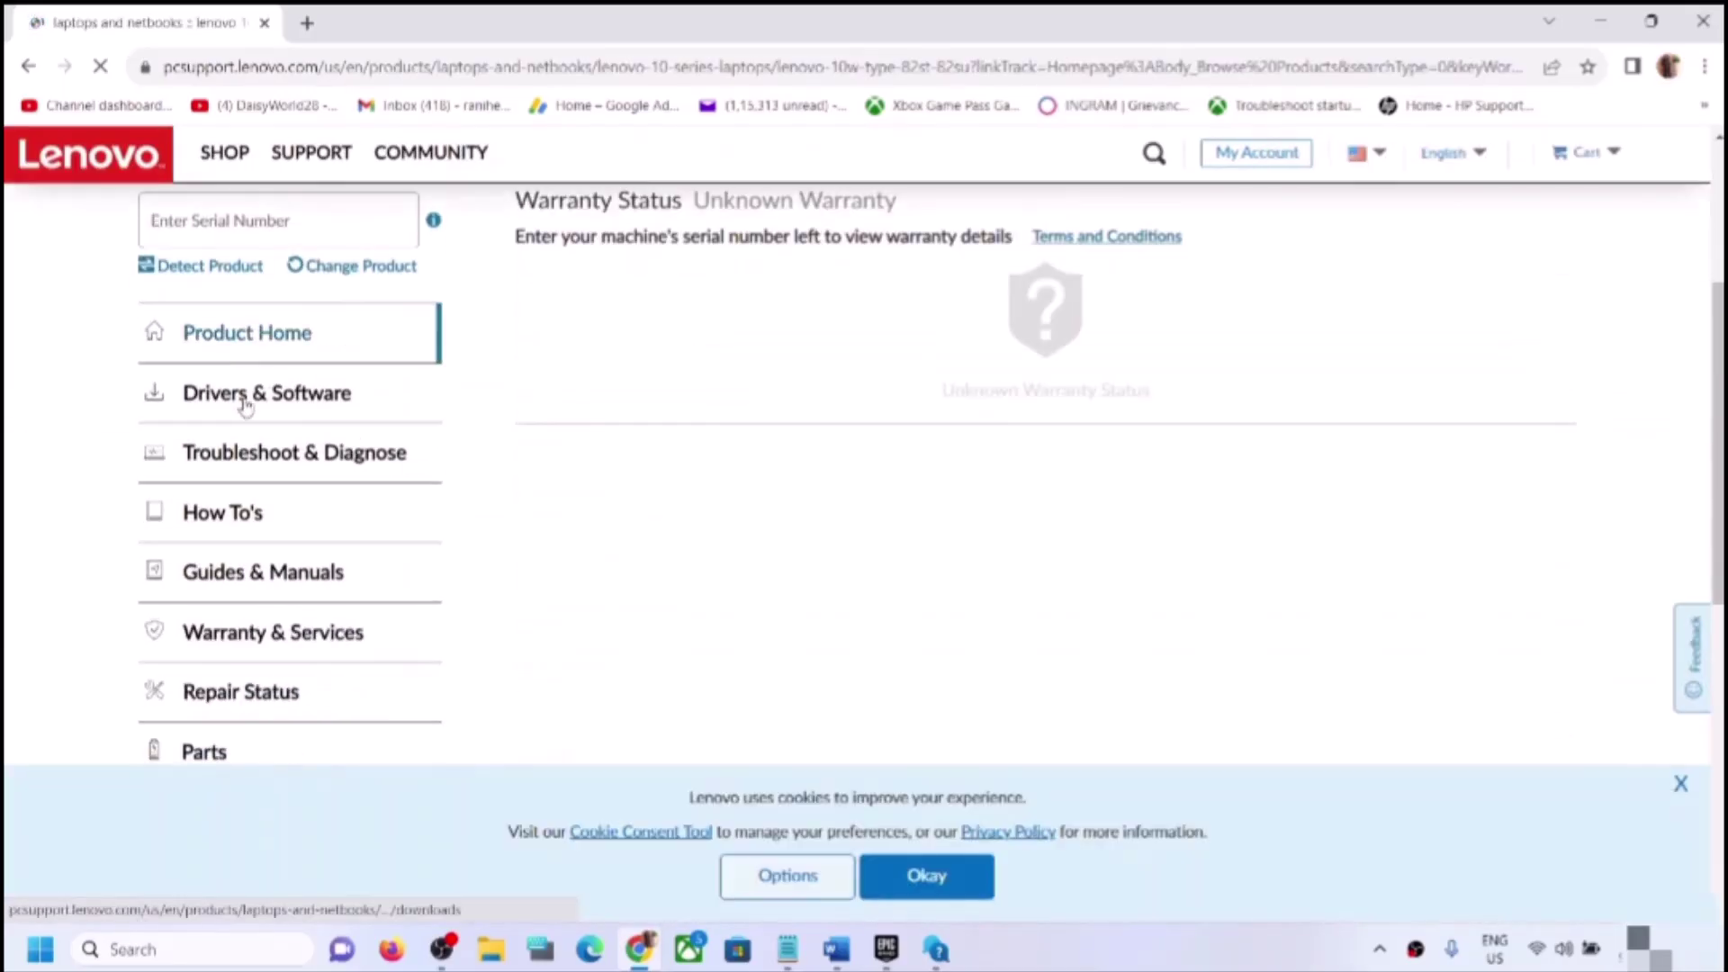
Step: Go to the laptop's Drivers & Software page and choose manual driver selection
left_click(243, 396)
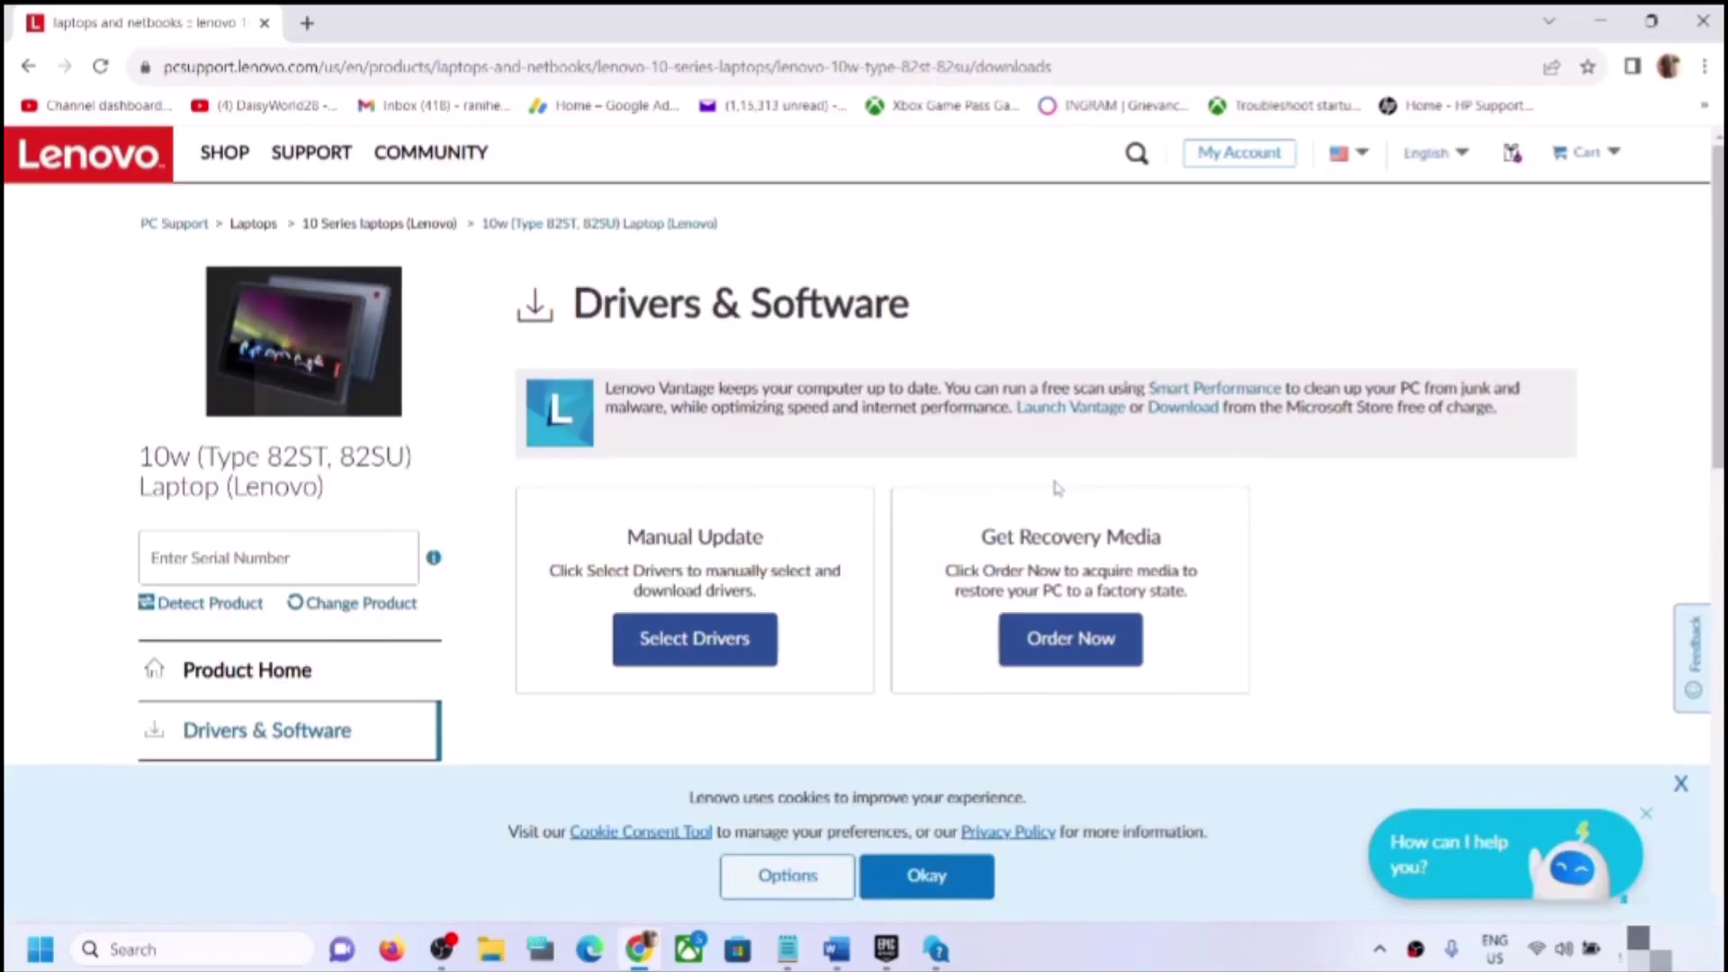
scroll(1058, 487, "down", 3)
scroll(1064, 475, "up", 2)
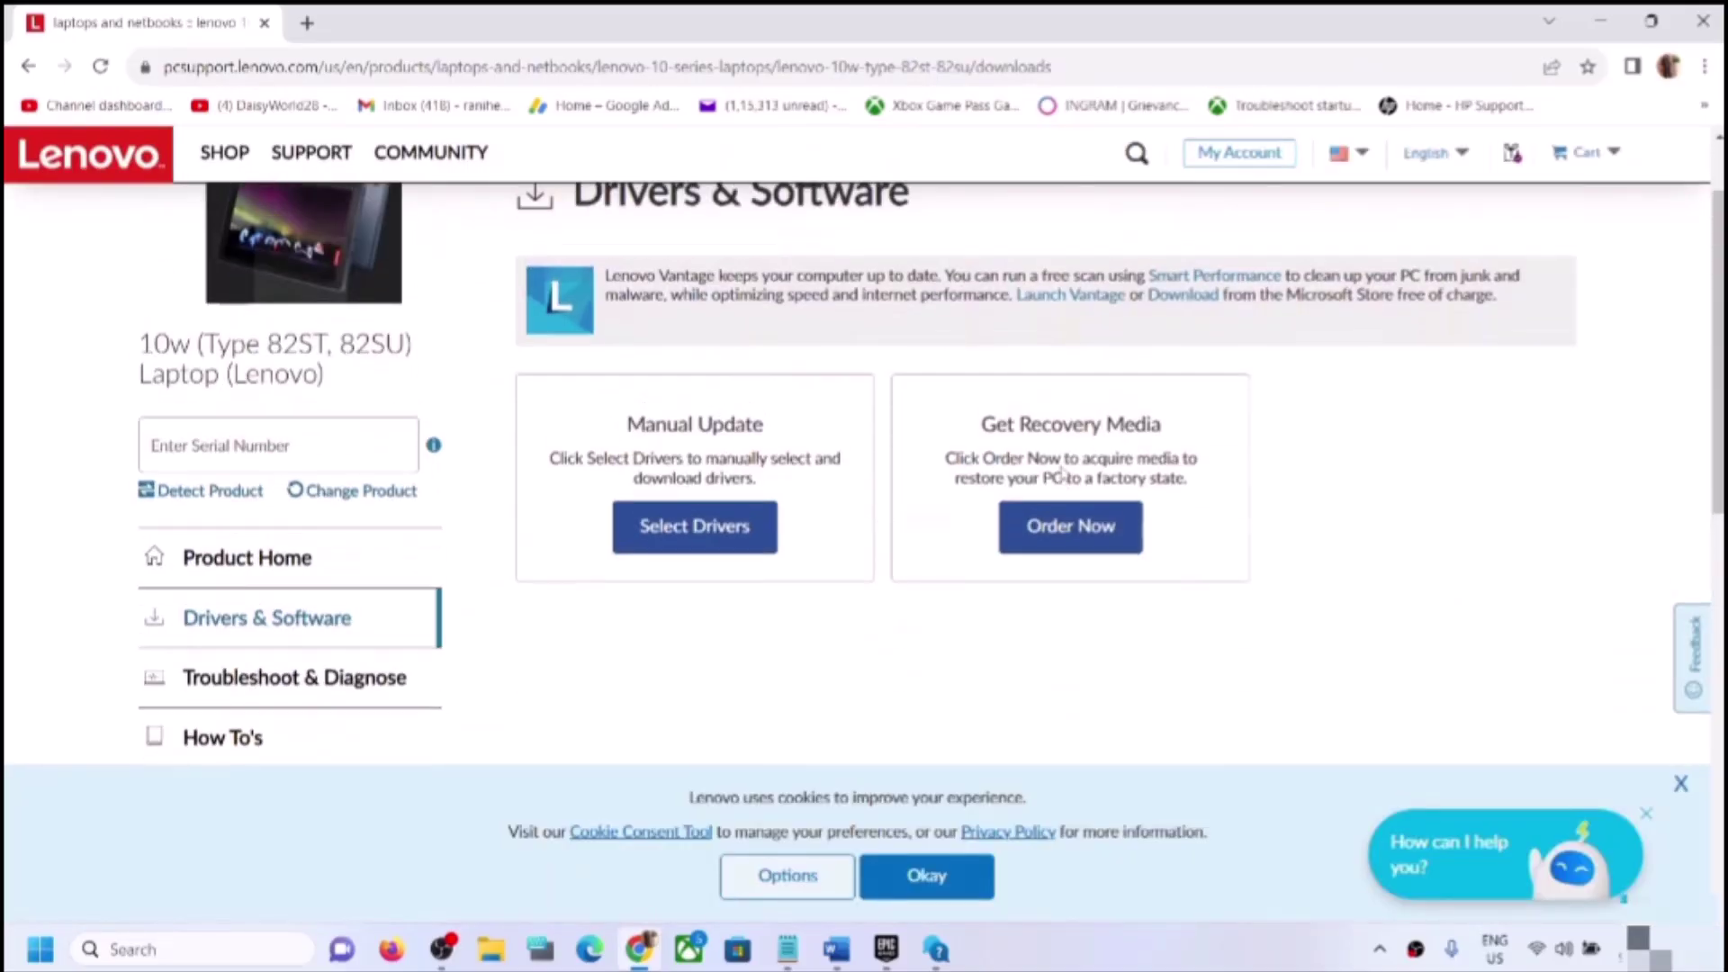
scroll(900, 450, "down", 1)
left_click(696, 414)
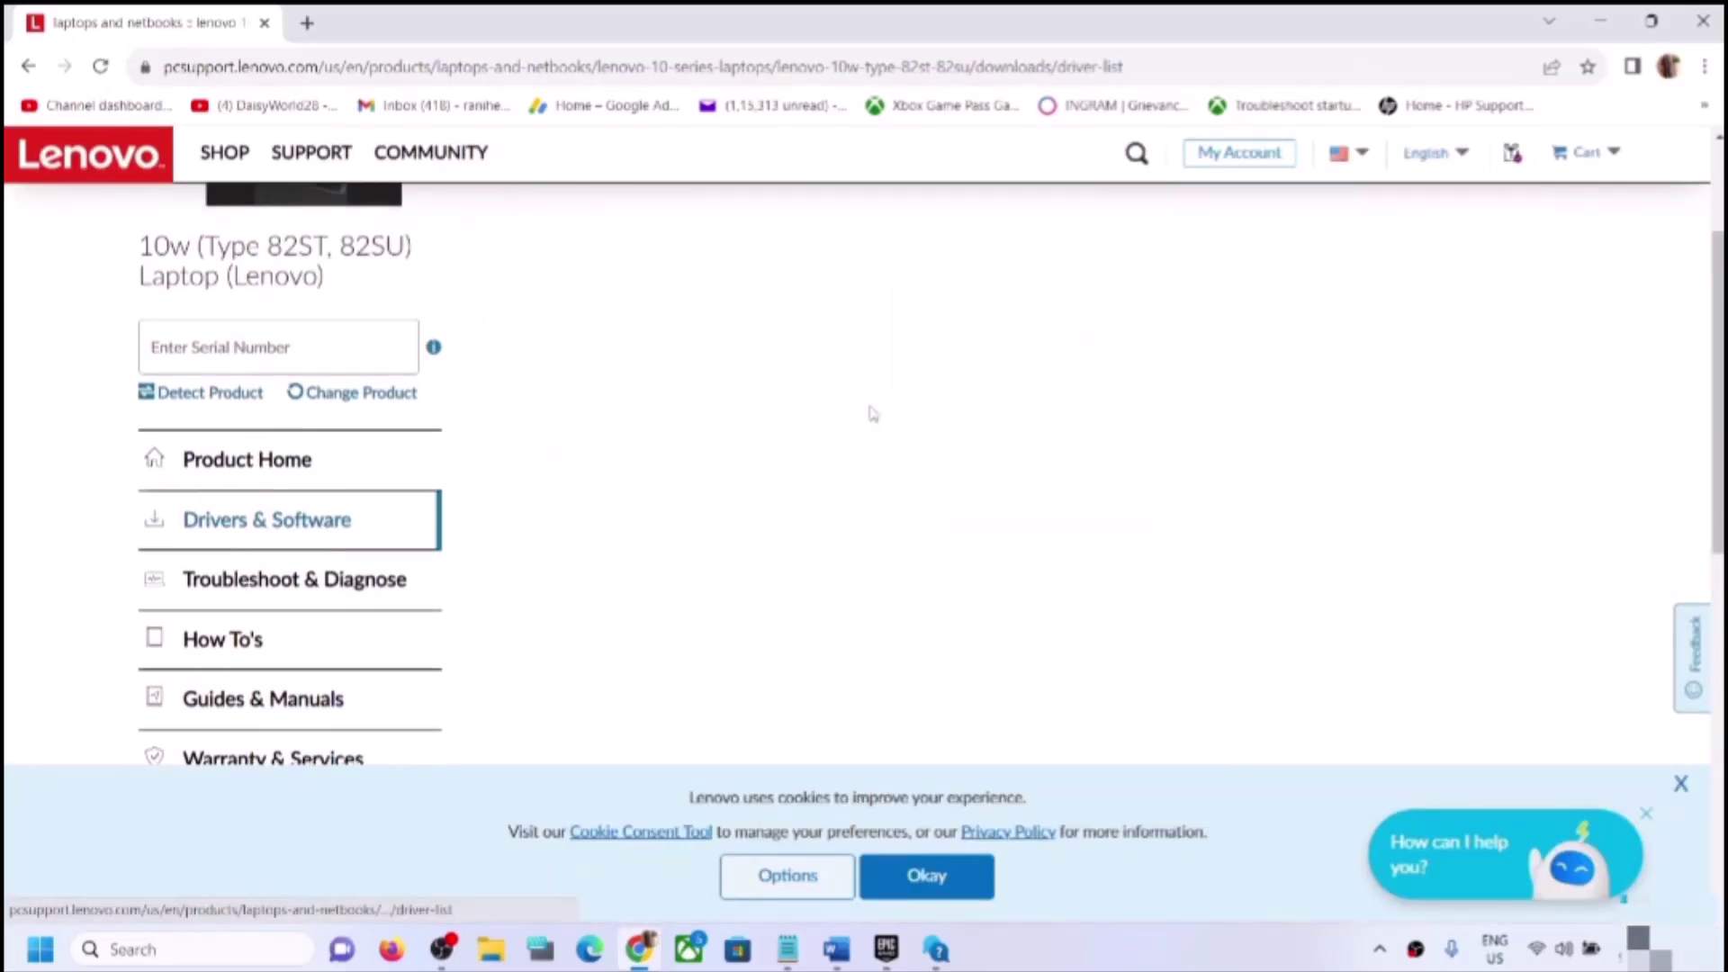
scroll(1431, 519, "down", 4)
scroll(1436, 504, "down", 1)
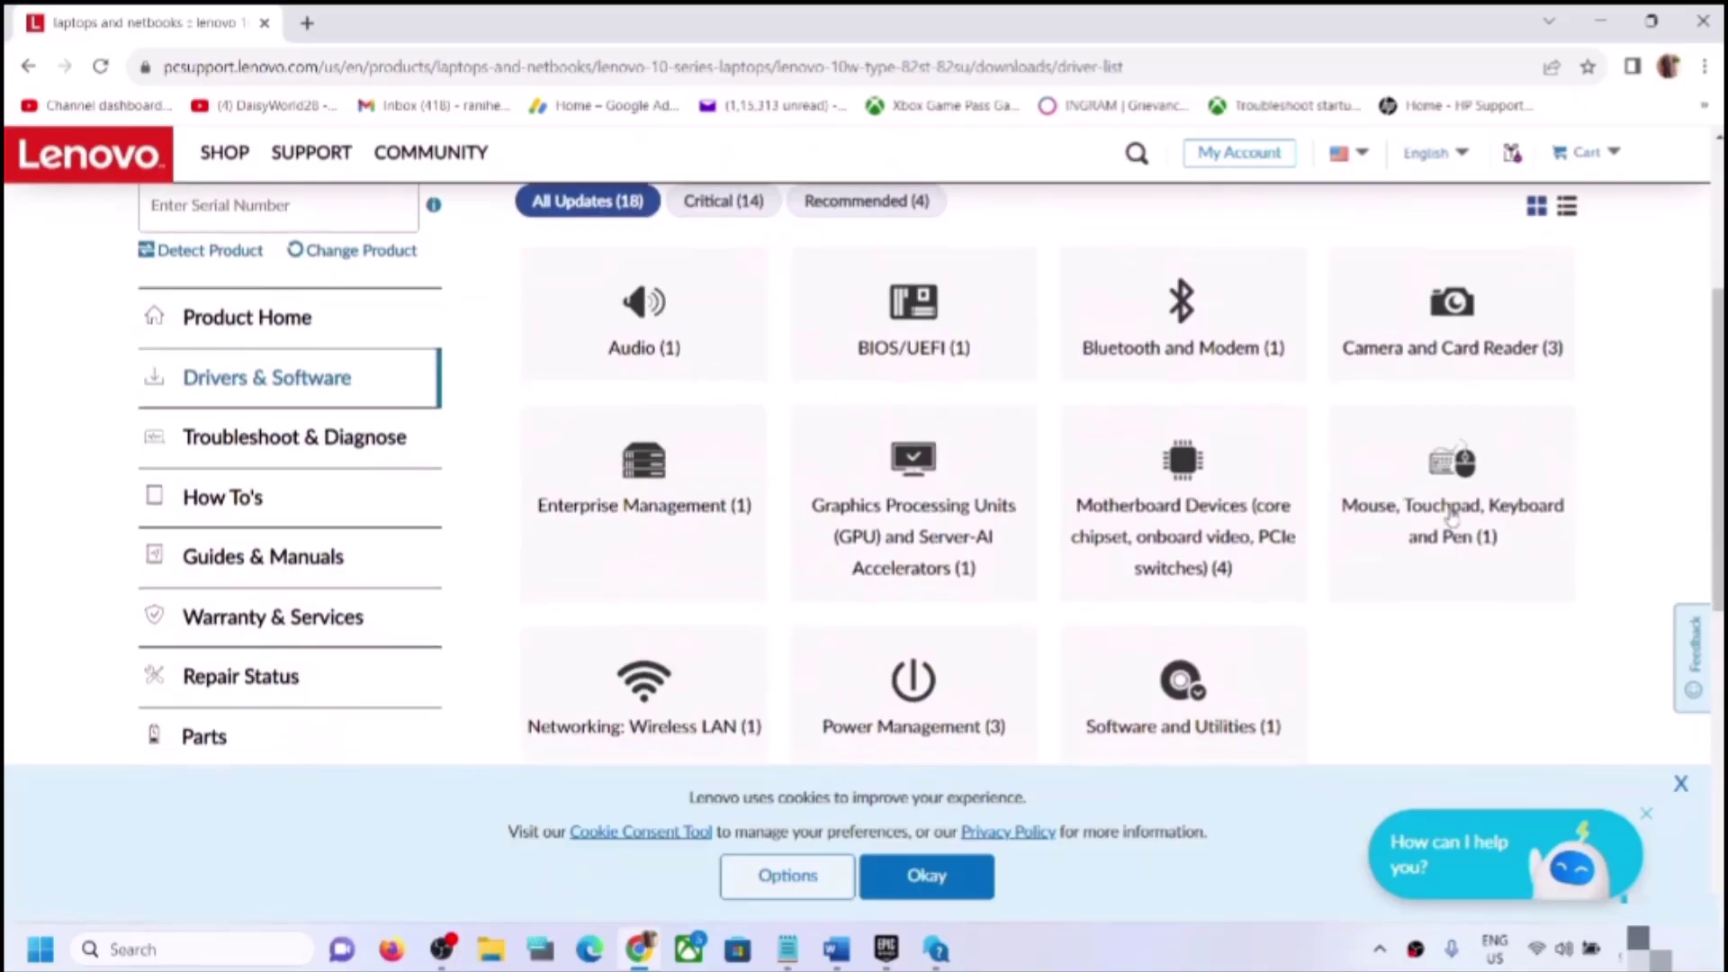
scroll(1448, 401, "up", 1)
Step: Open the Camera and Card Reader category and review its three driver packages
left_click(1456, 360)
left_click(1171, 401)
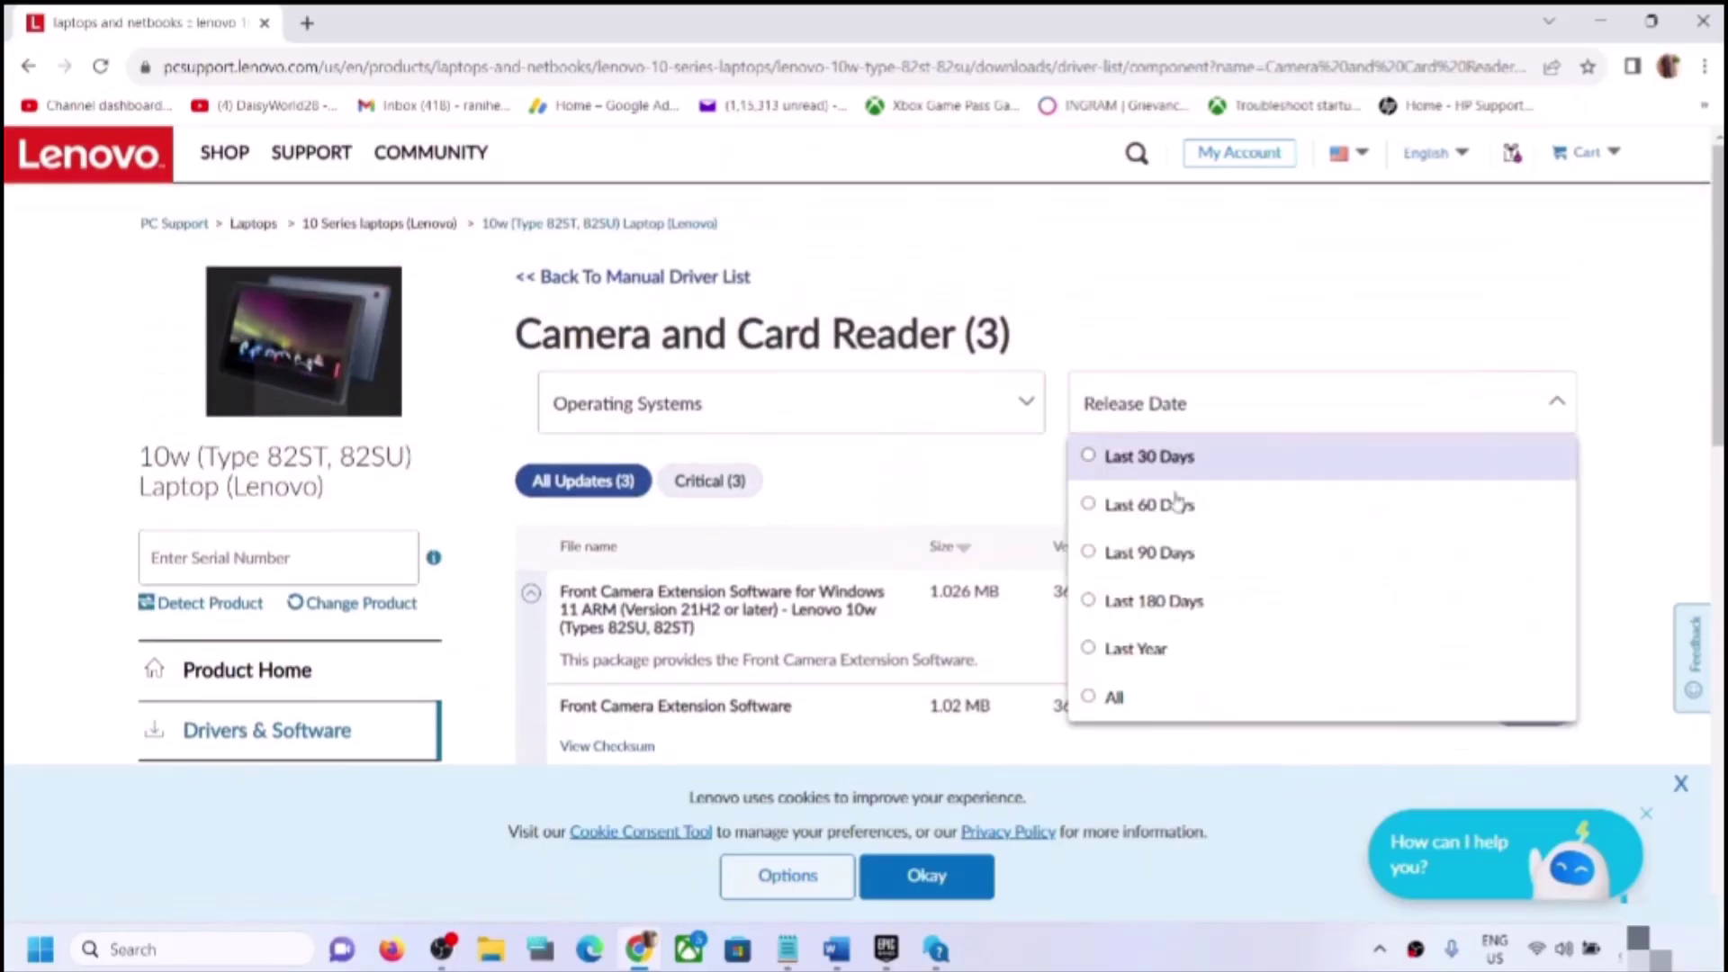
scroll(1119, 501, "down", 2)
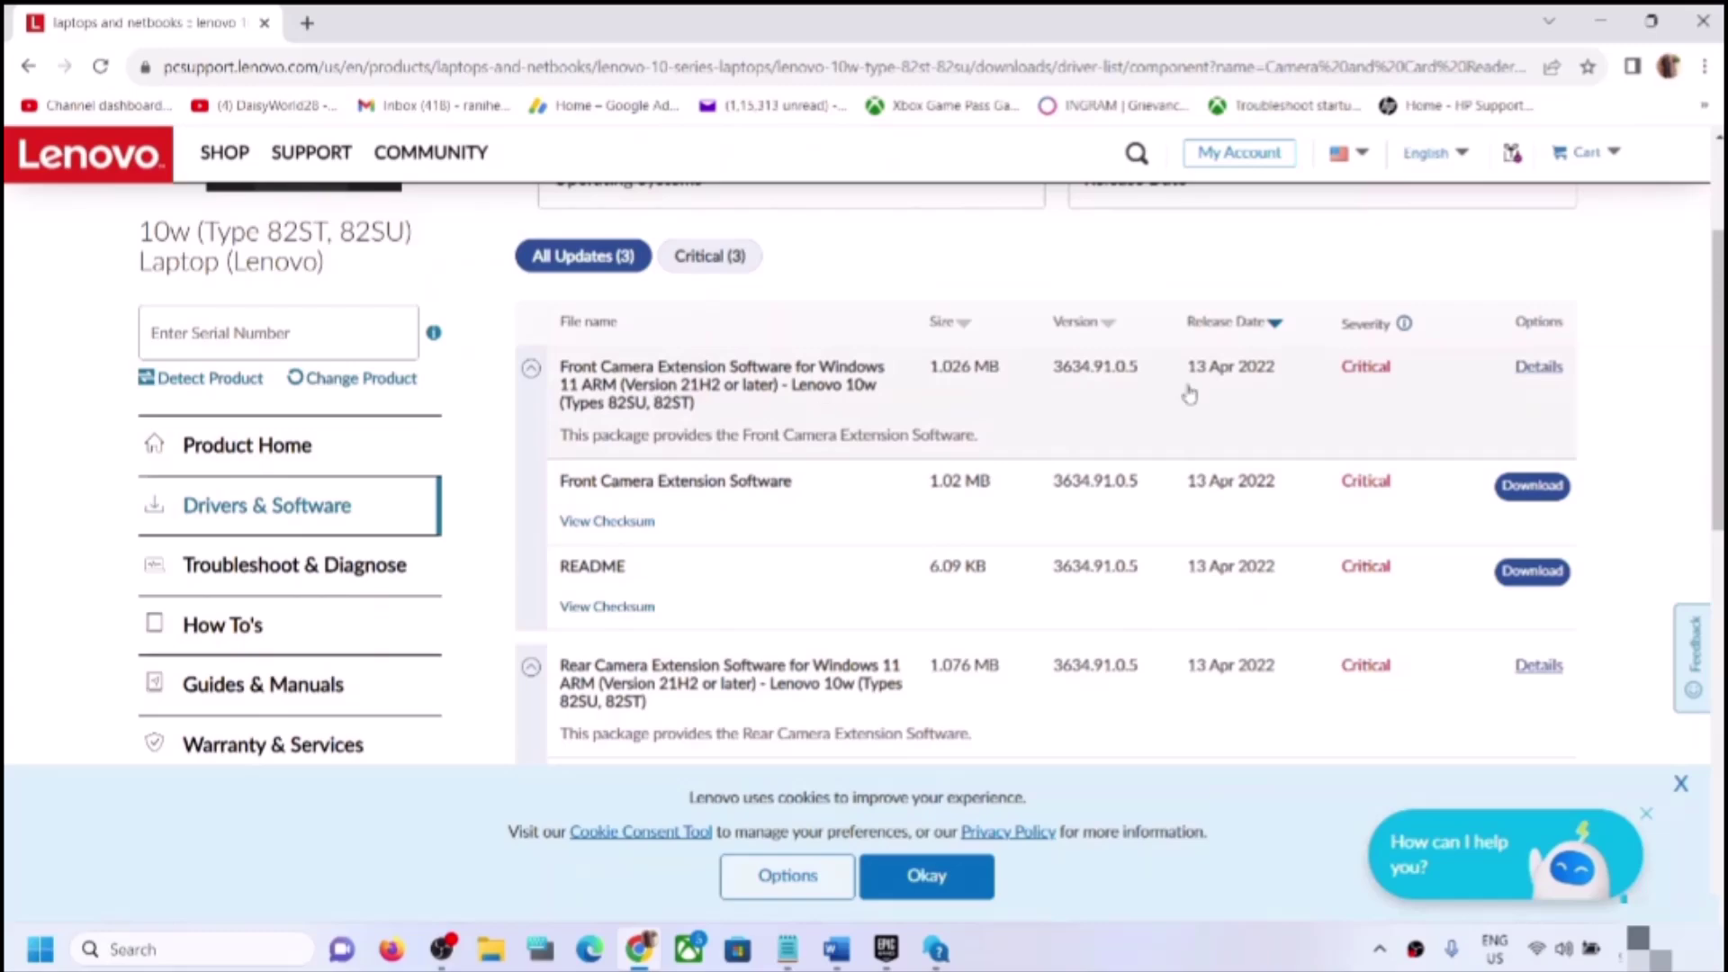
scroll(1190, 394, "down", 2)
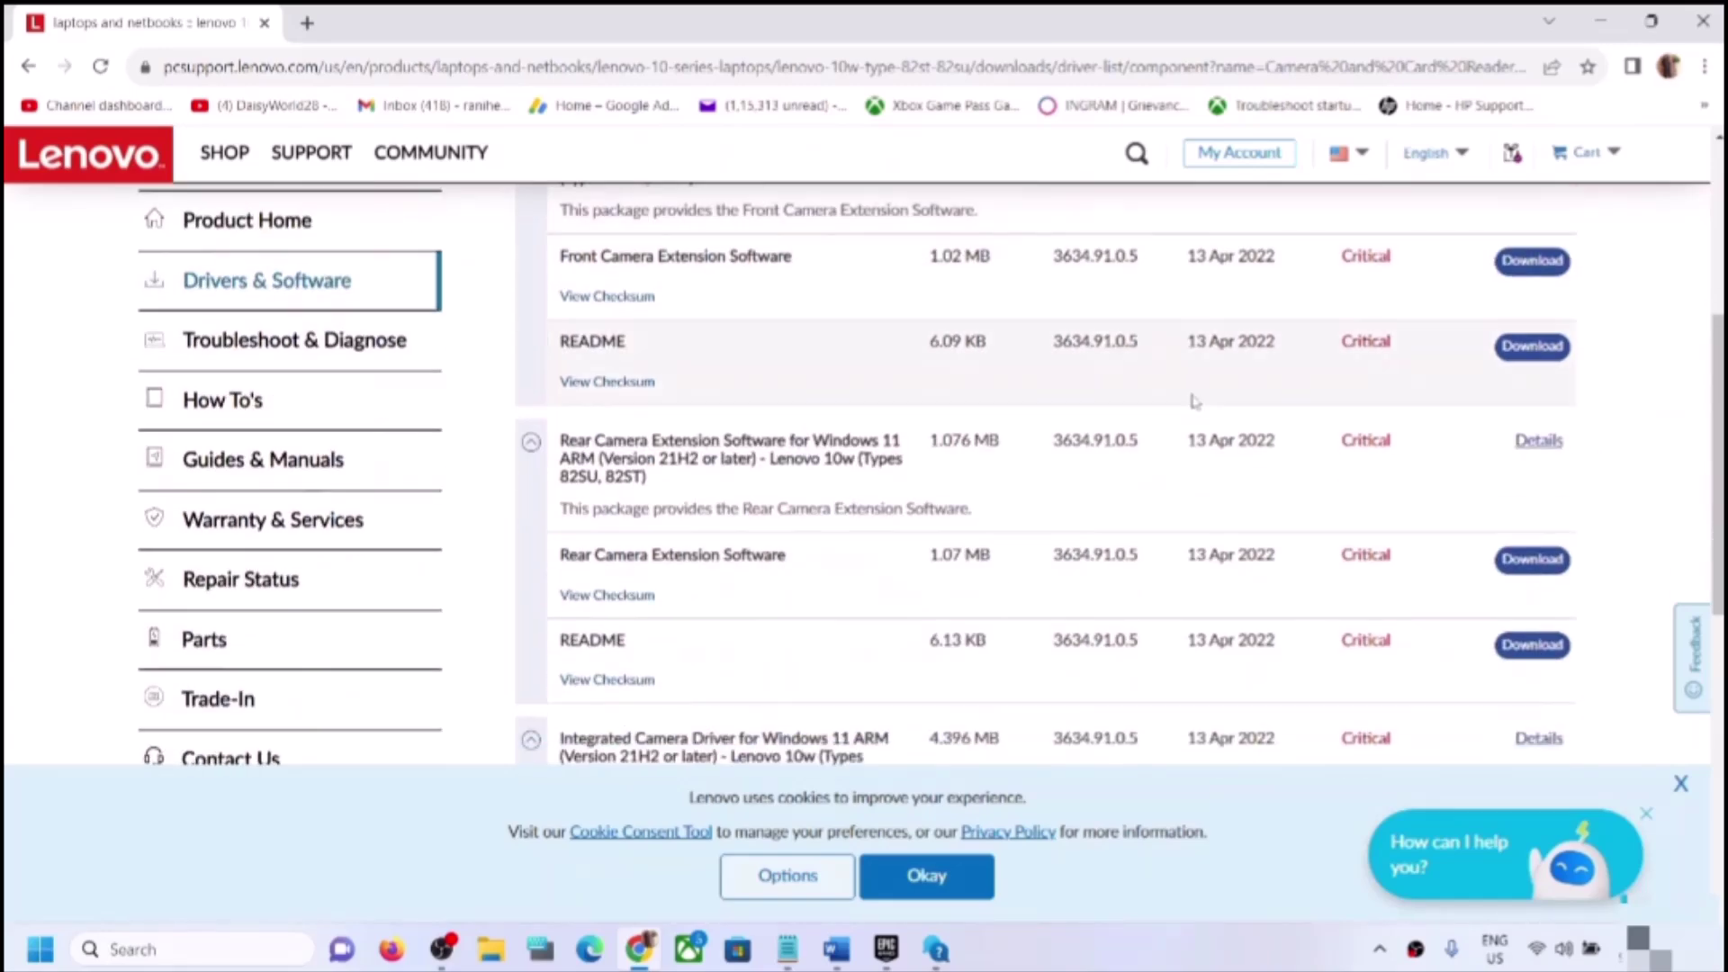
scroll(1194, 402, "up", 1)
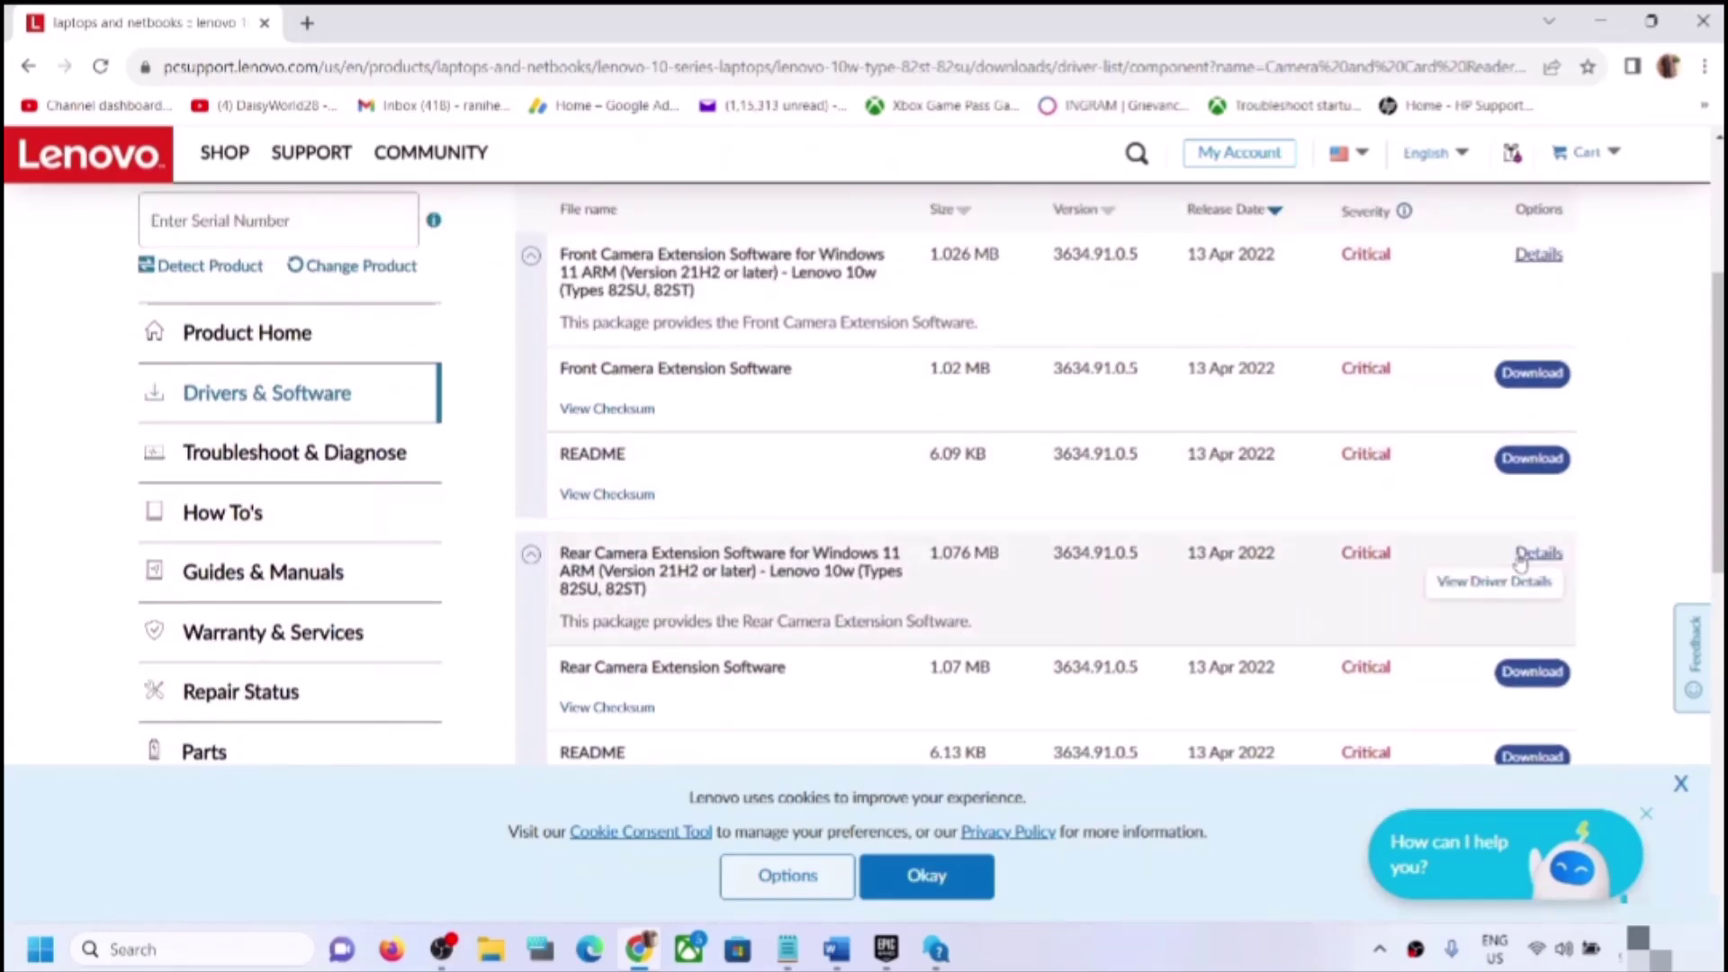
scroll(1380, 558, "up", 1)
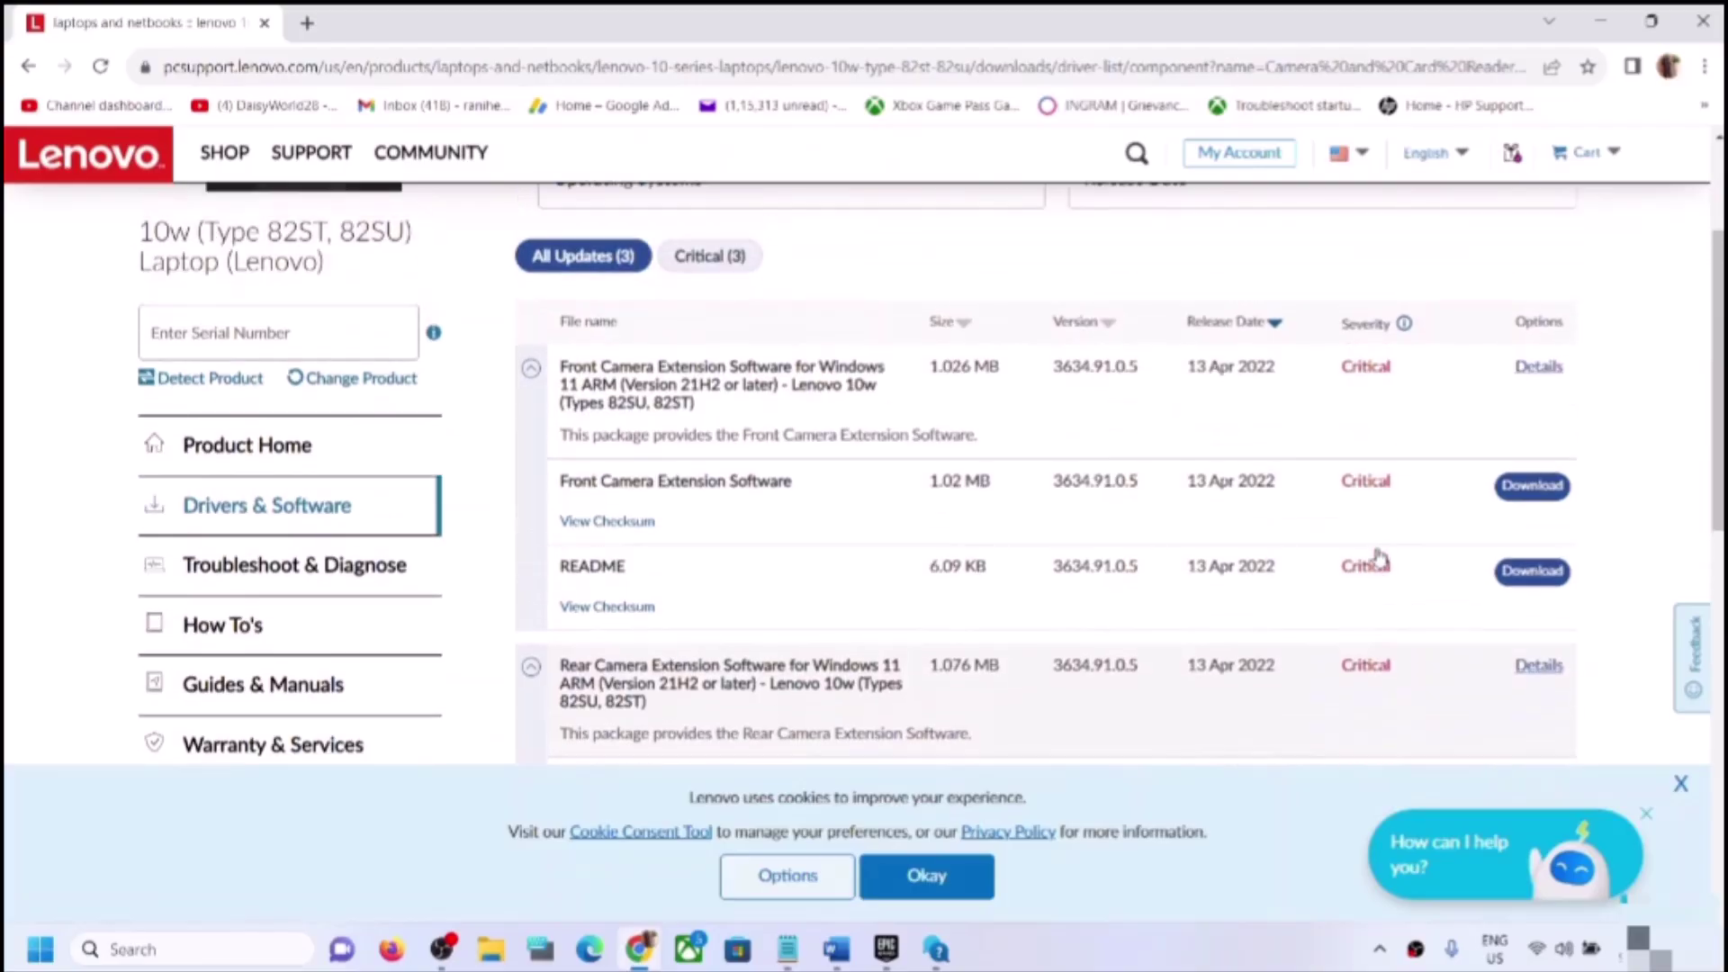
Step: Close Chrome, then in Word select the support links and the Step 14 uninstall-driver text
left_click(1703, 19)
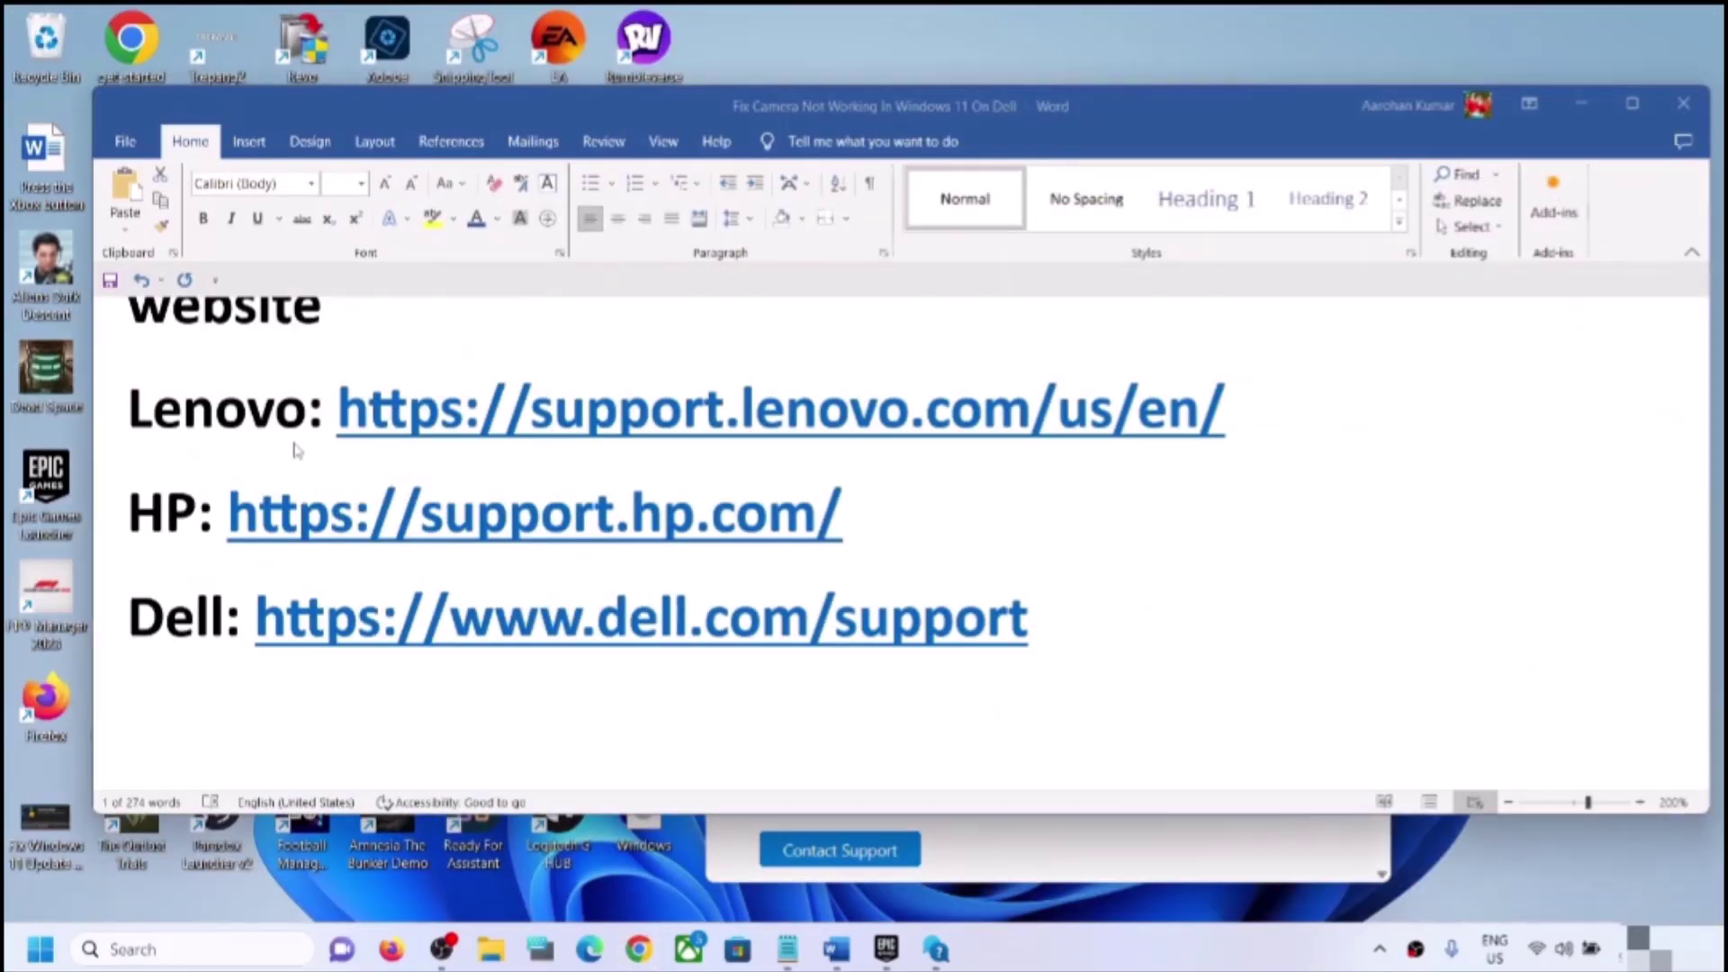
left_click_drag(297, 450, 1028, 648)
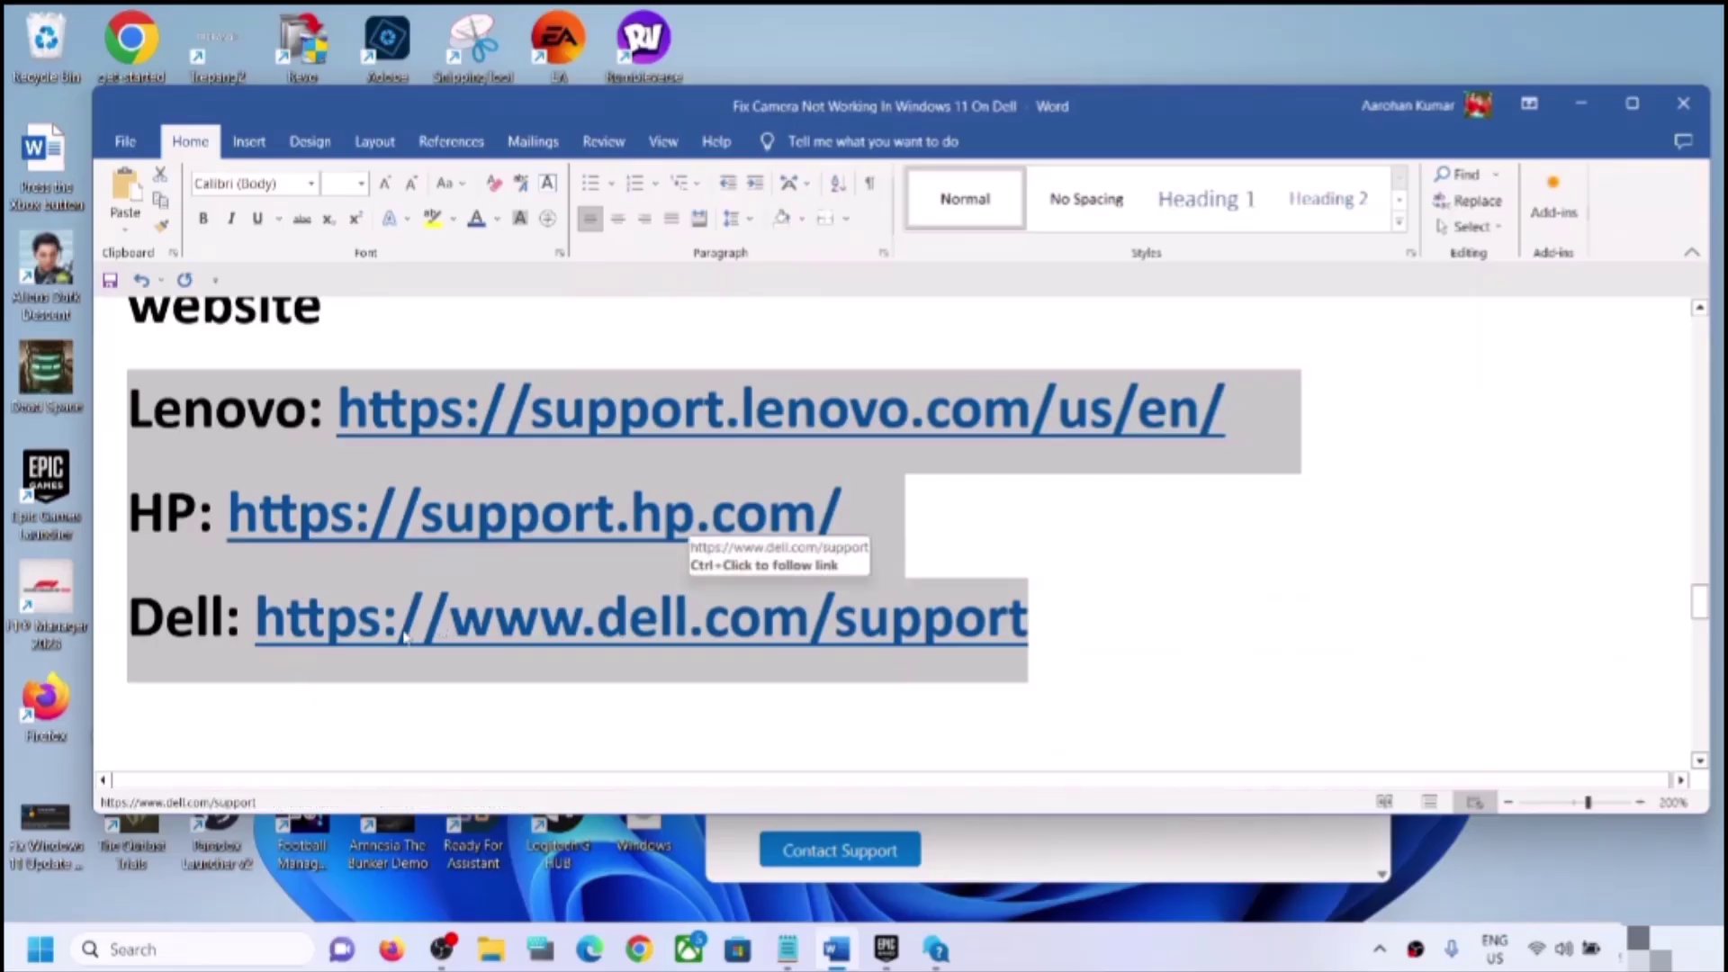
scroll(414, 630, "down", 3)
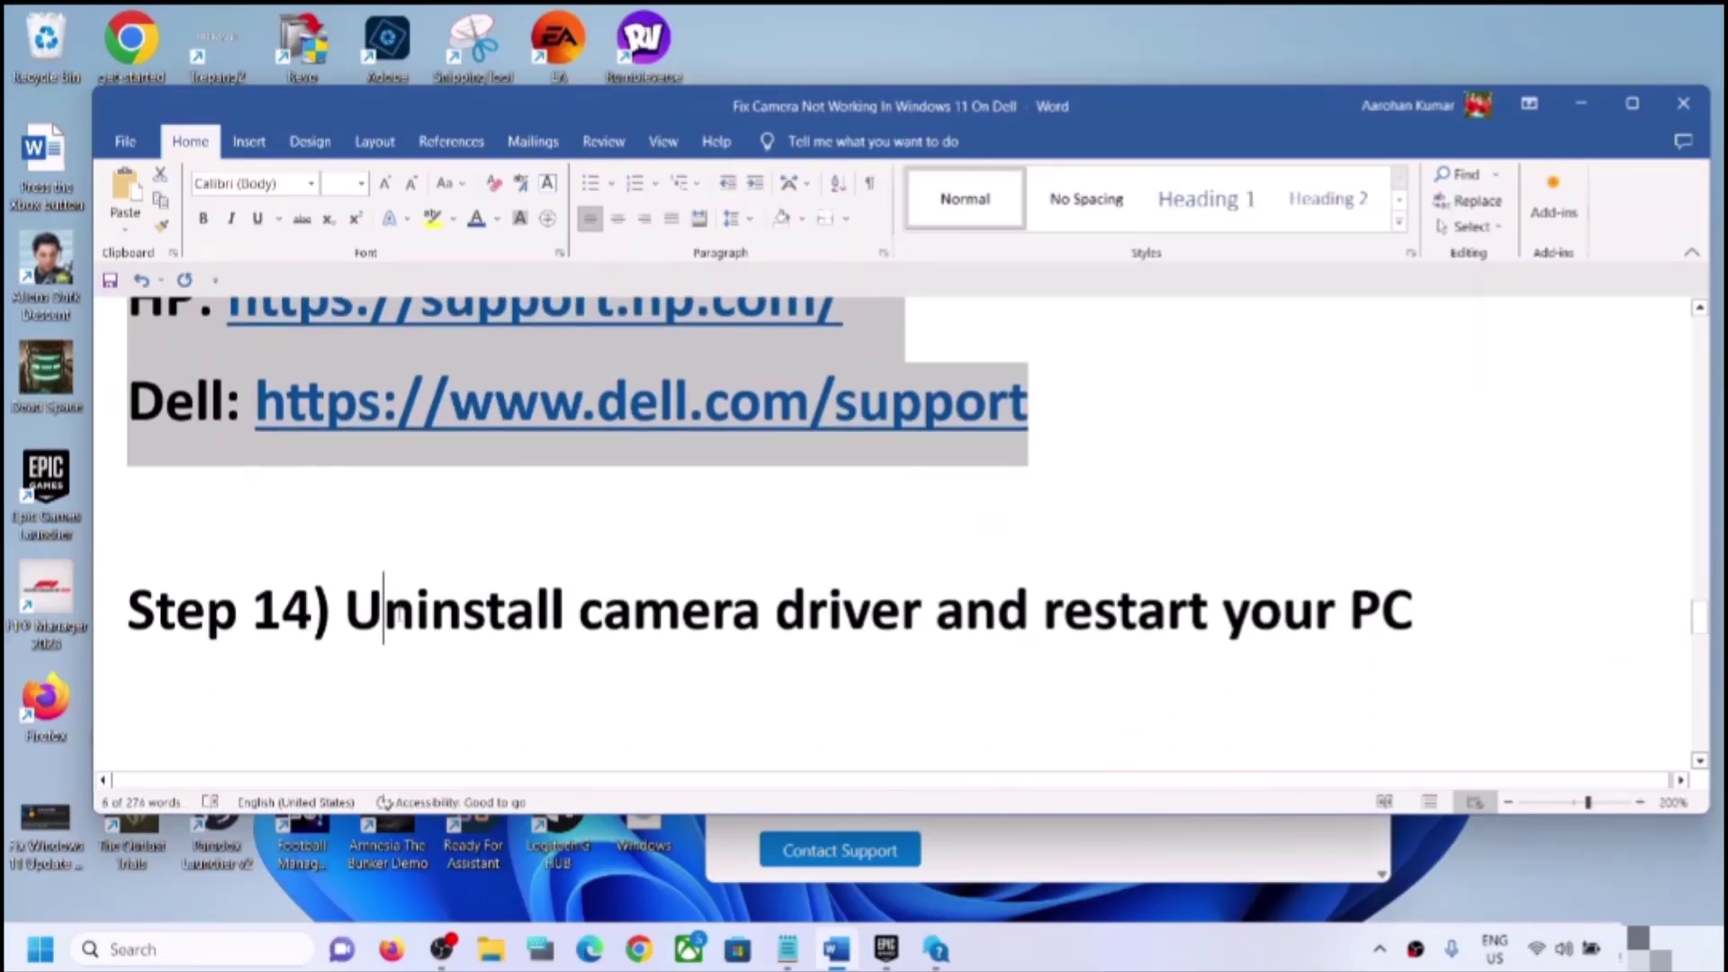
left_click_drag(401, 614, 1416, 598)
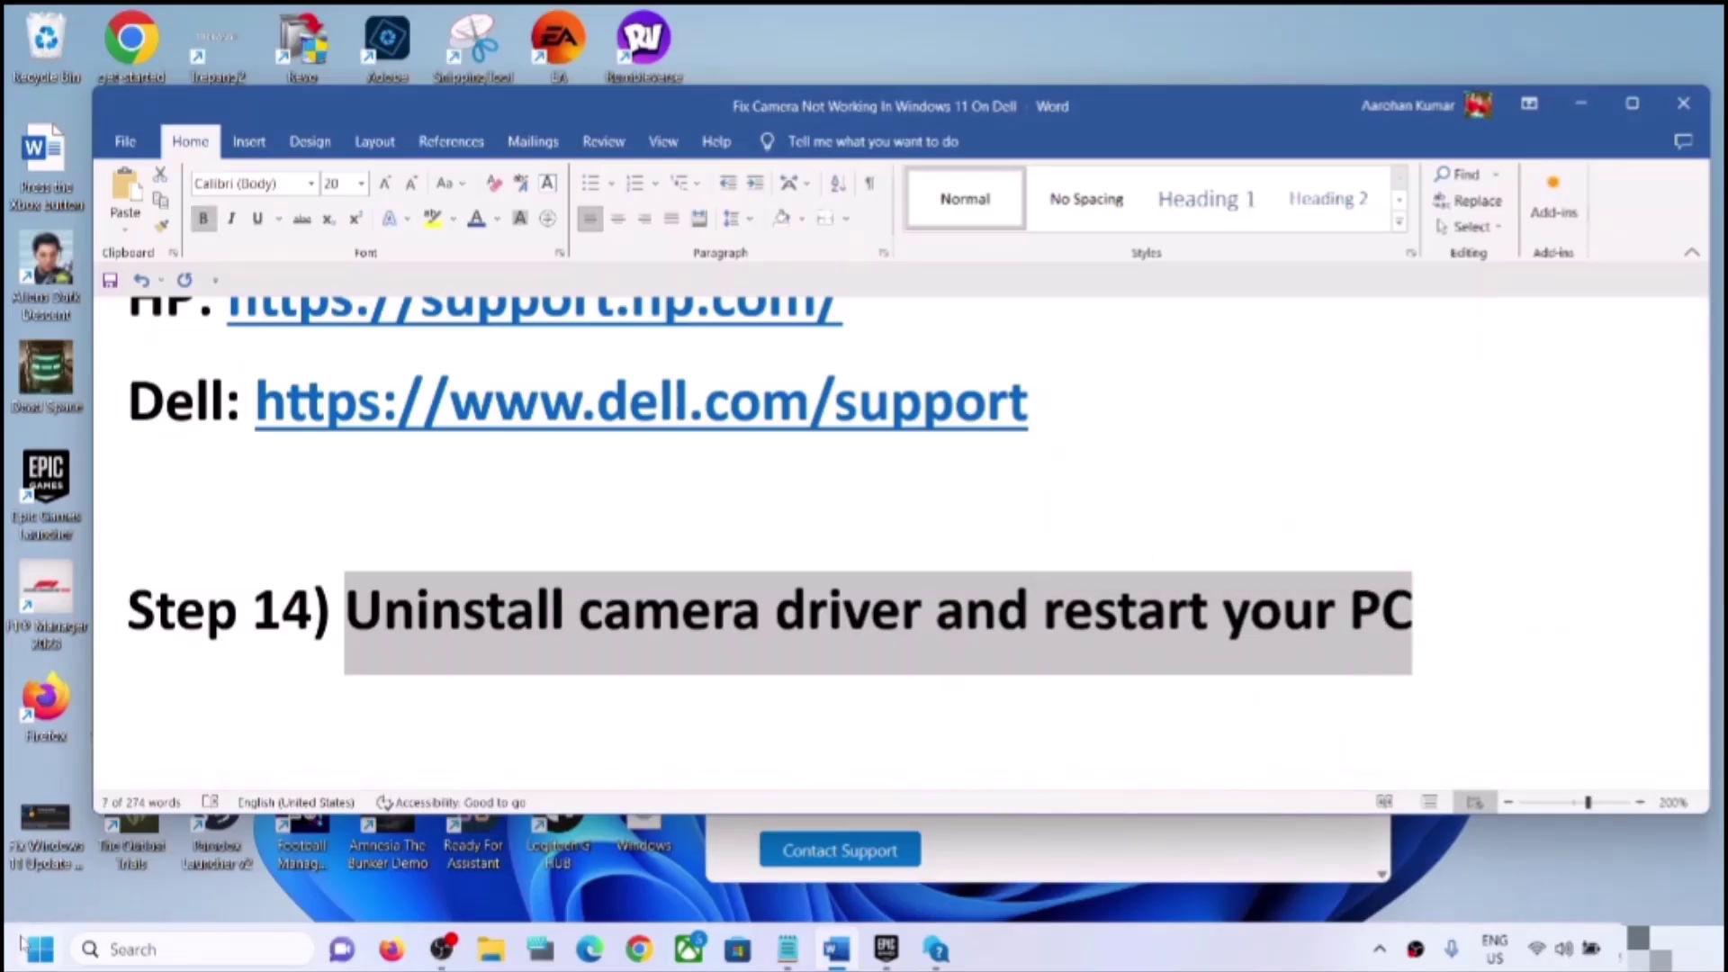
Step: Uninstall the HP TrueVision HD Camera in Device Manager, then close Device Manager
right_click(28, 954)
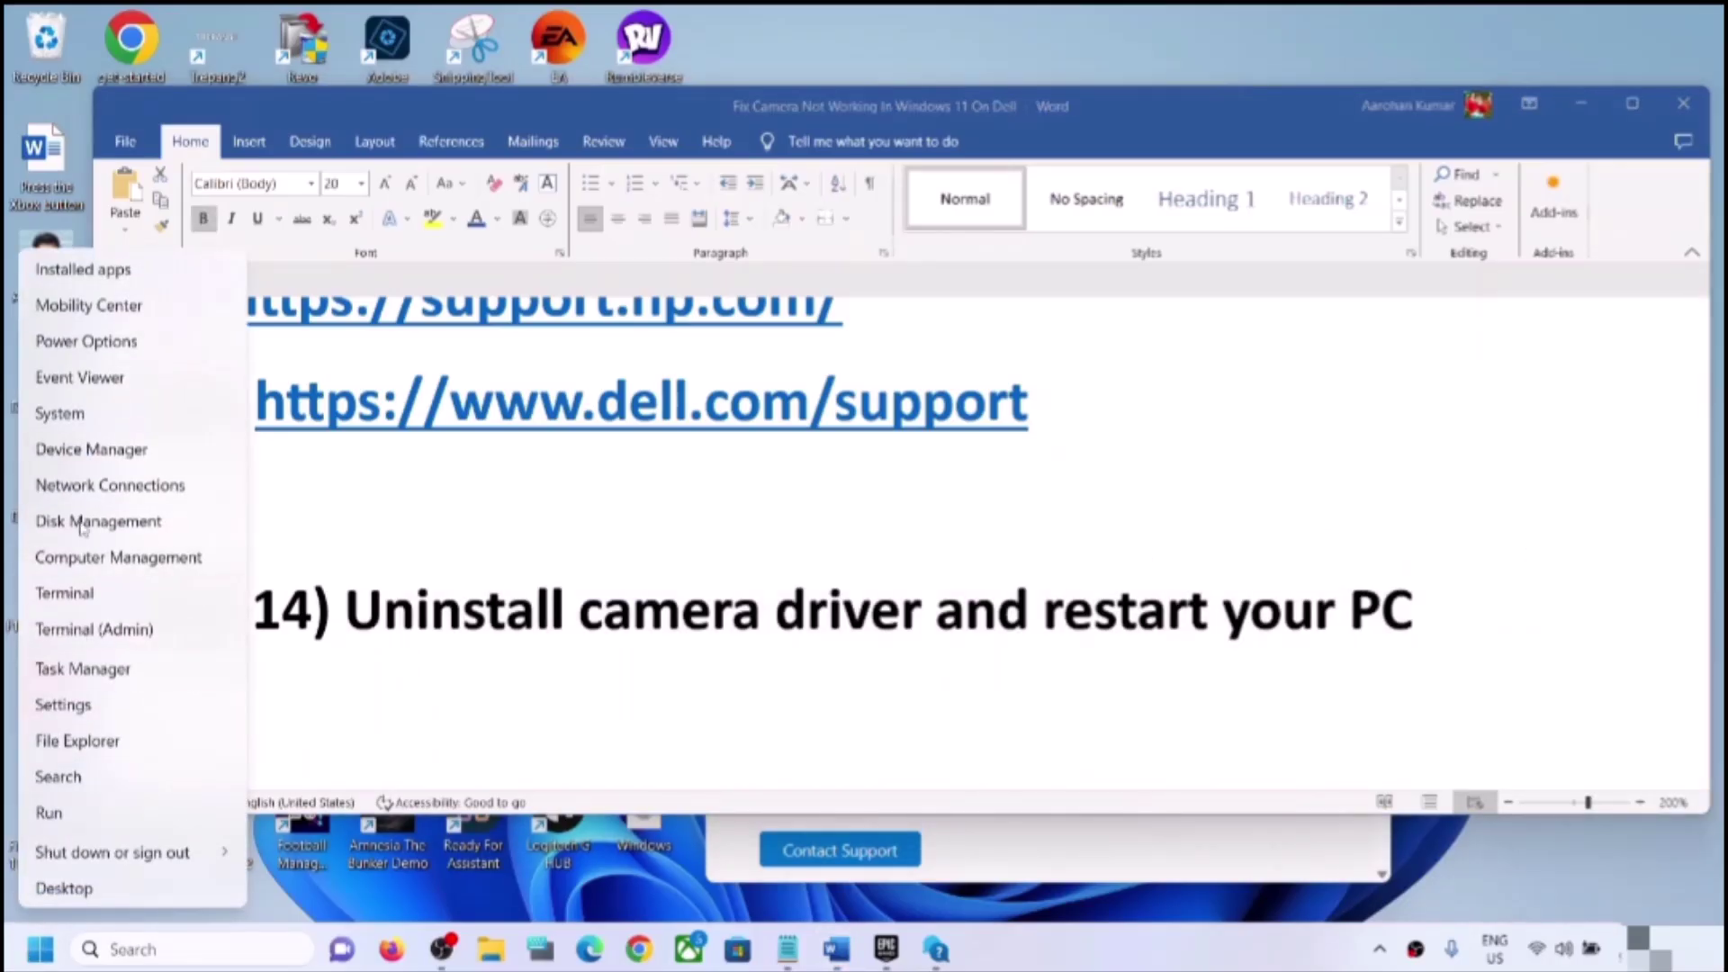
left_click(99, 450)
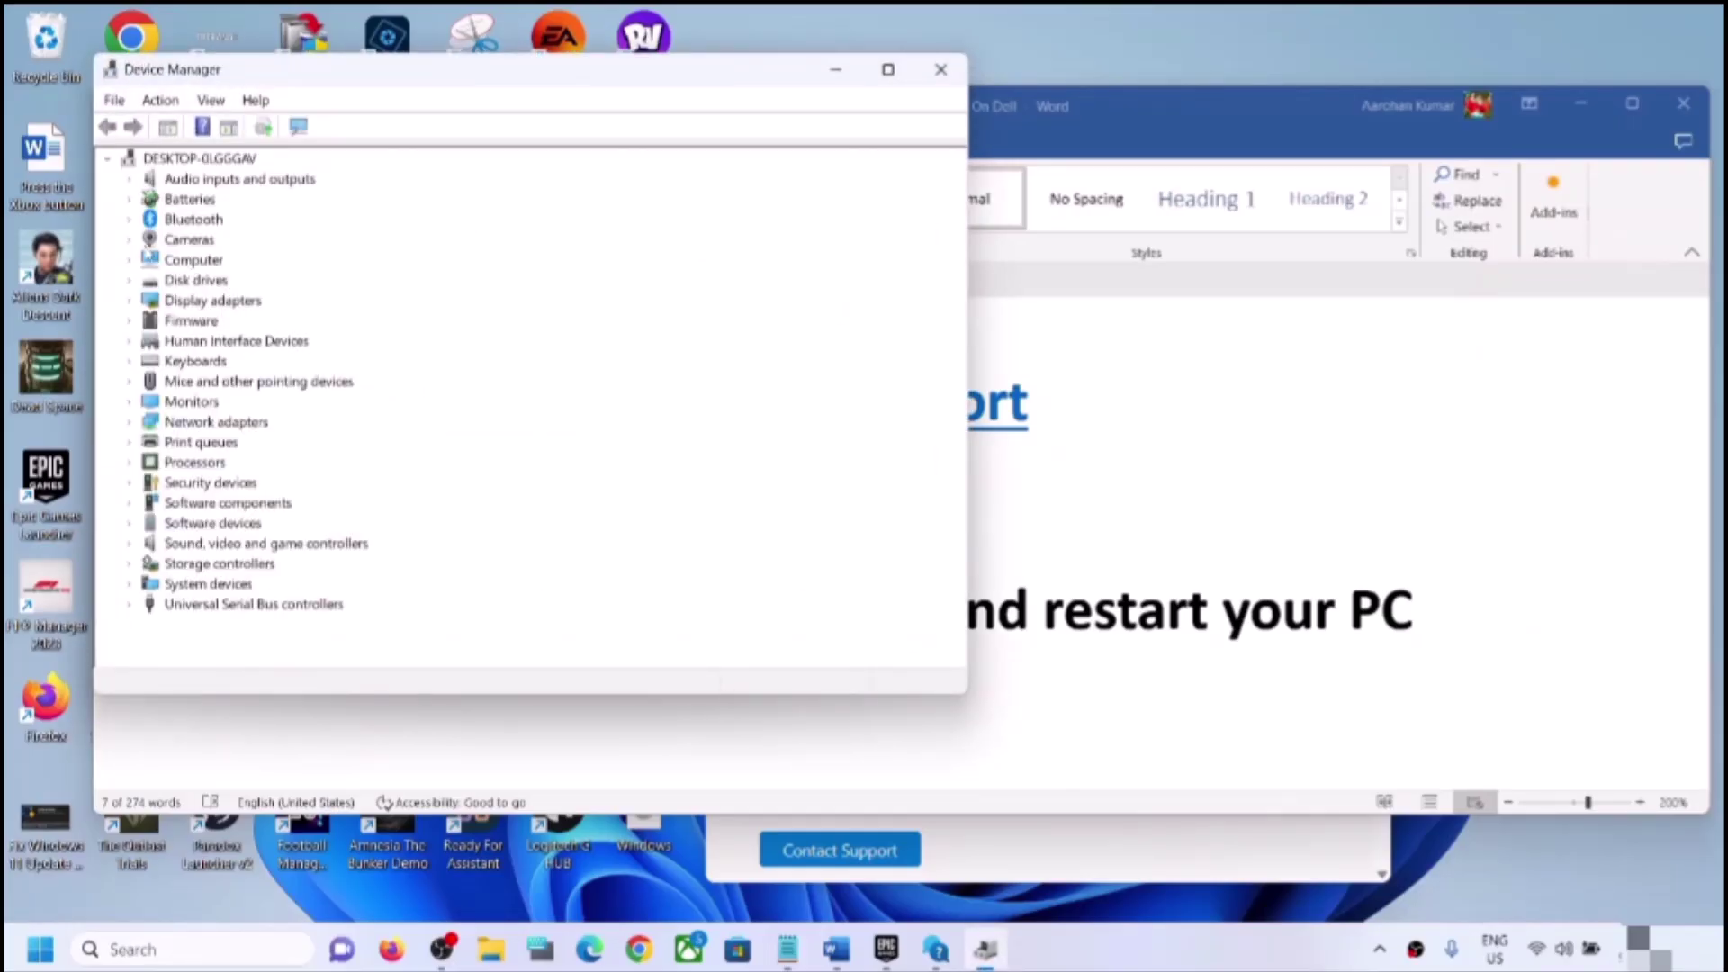
left_click(128, 240)
left_click(202, 261)
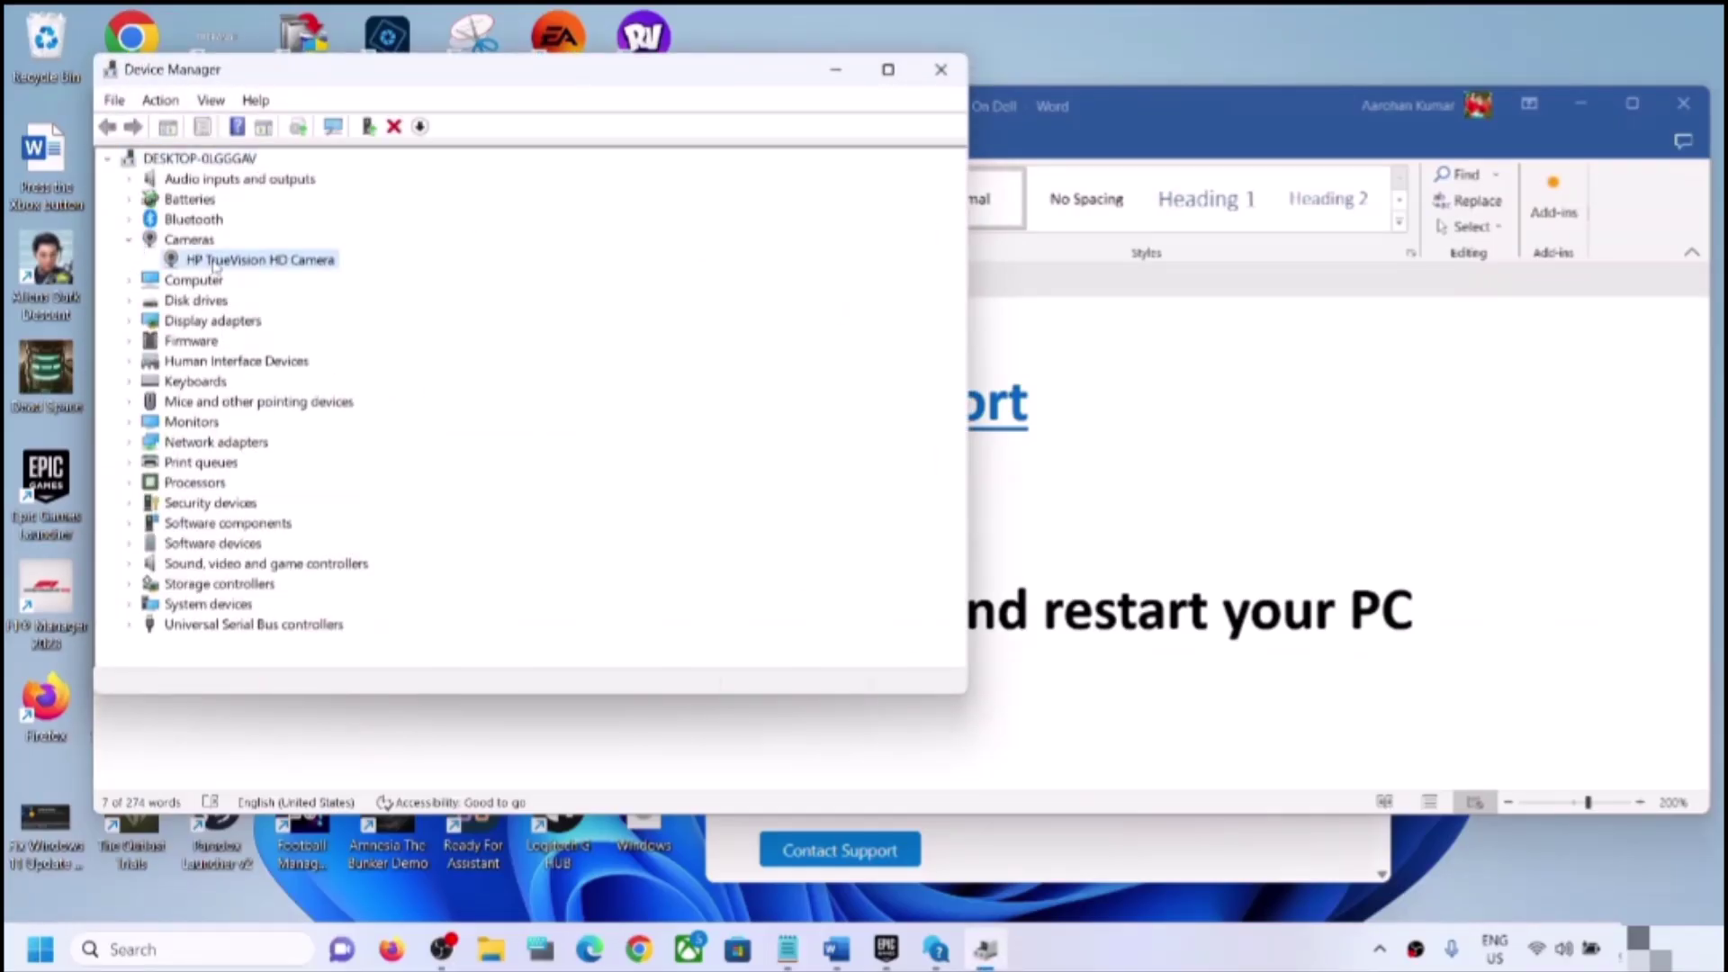
right_click(214, 262)
left_click(302, 327)
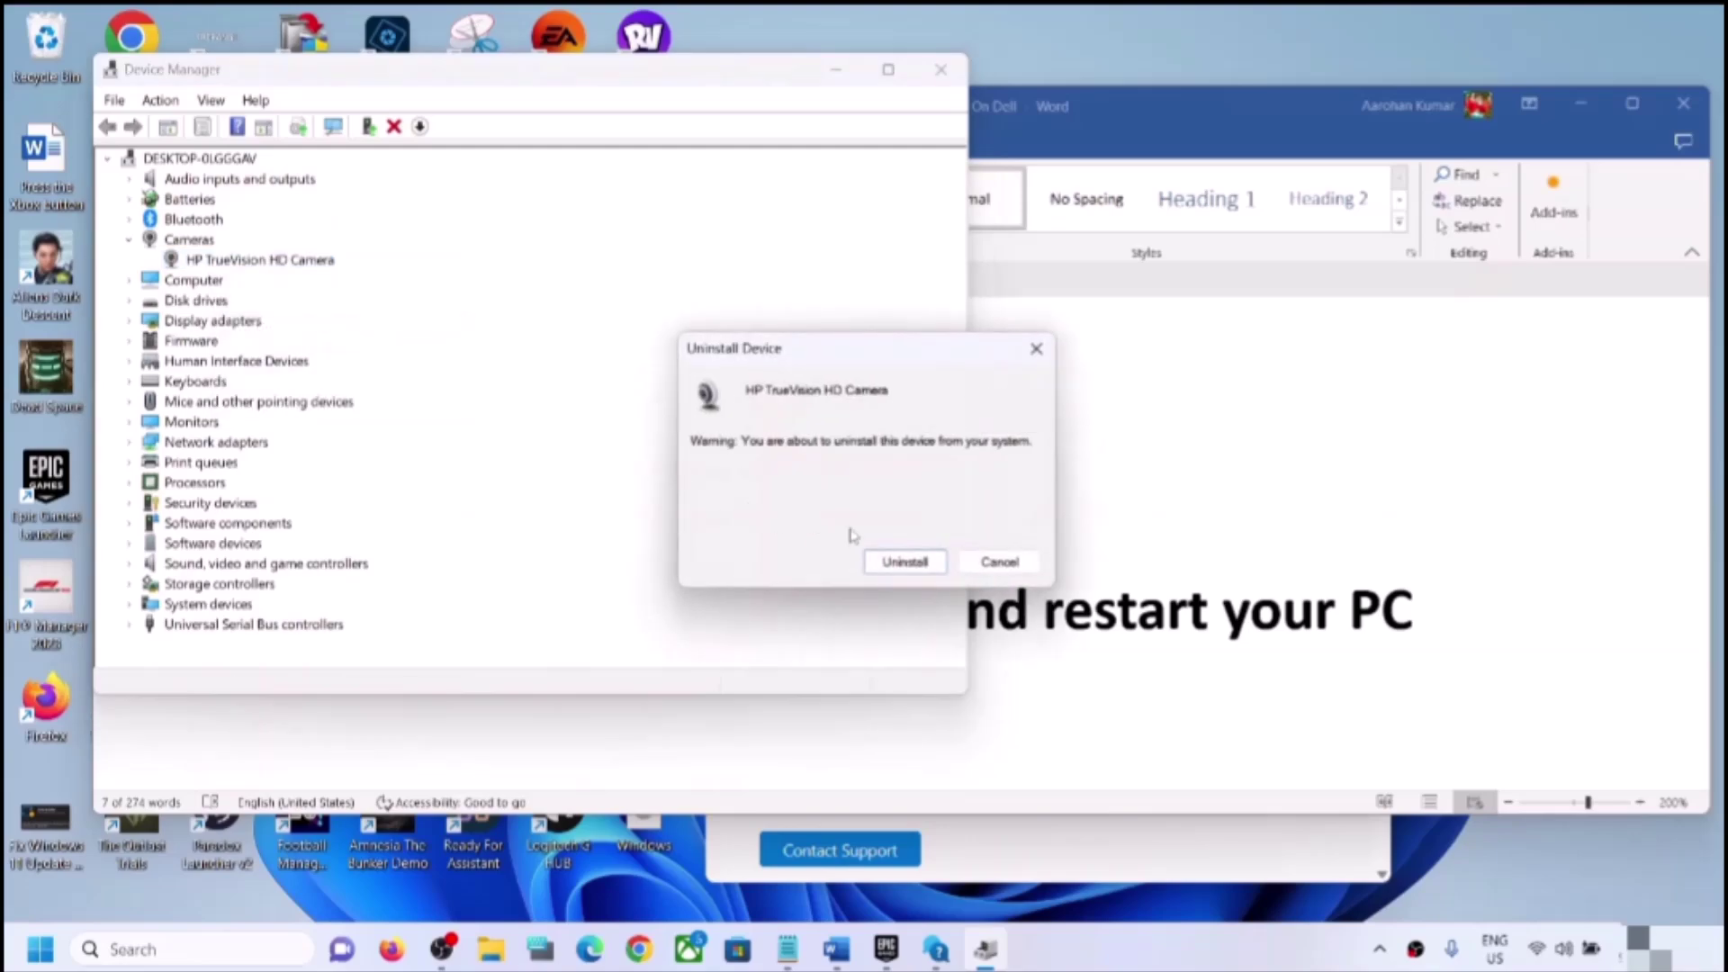
left_click(887, 569)
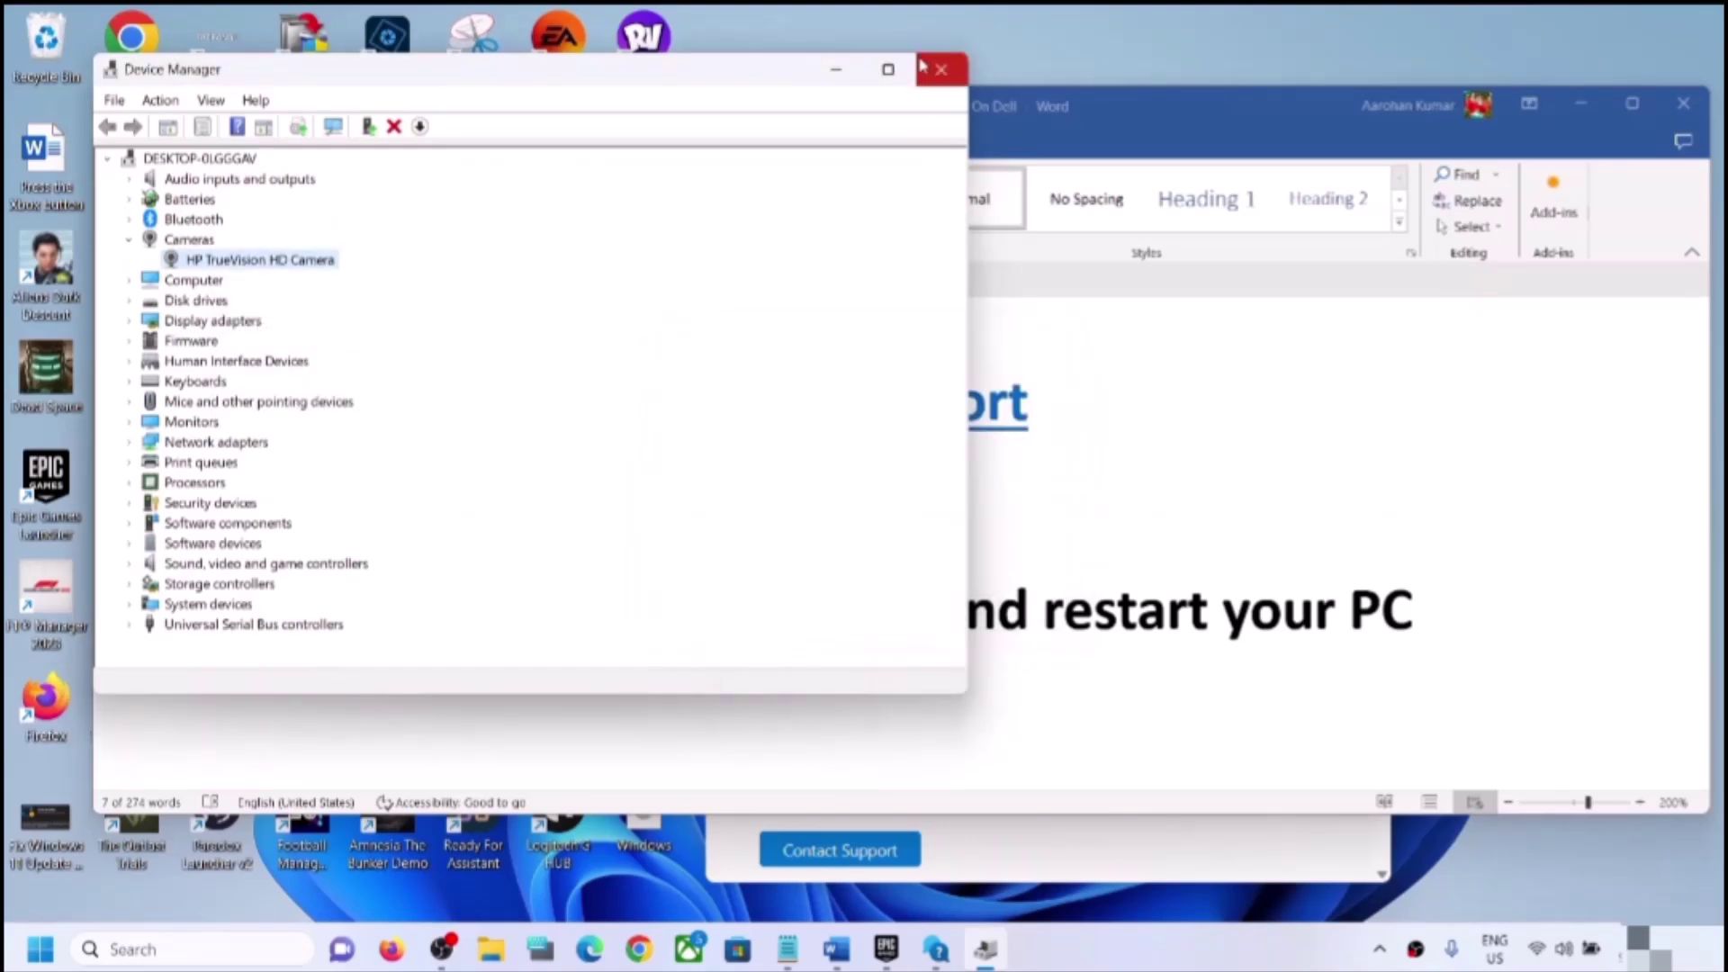
left_click(940, 69)
Step: Show the Restart option in the Start power menu, dismiss it, and return to Step 14
left_click(39, 950)
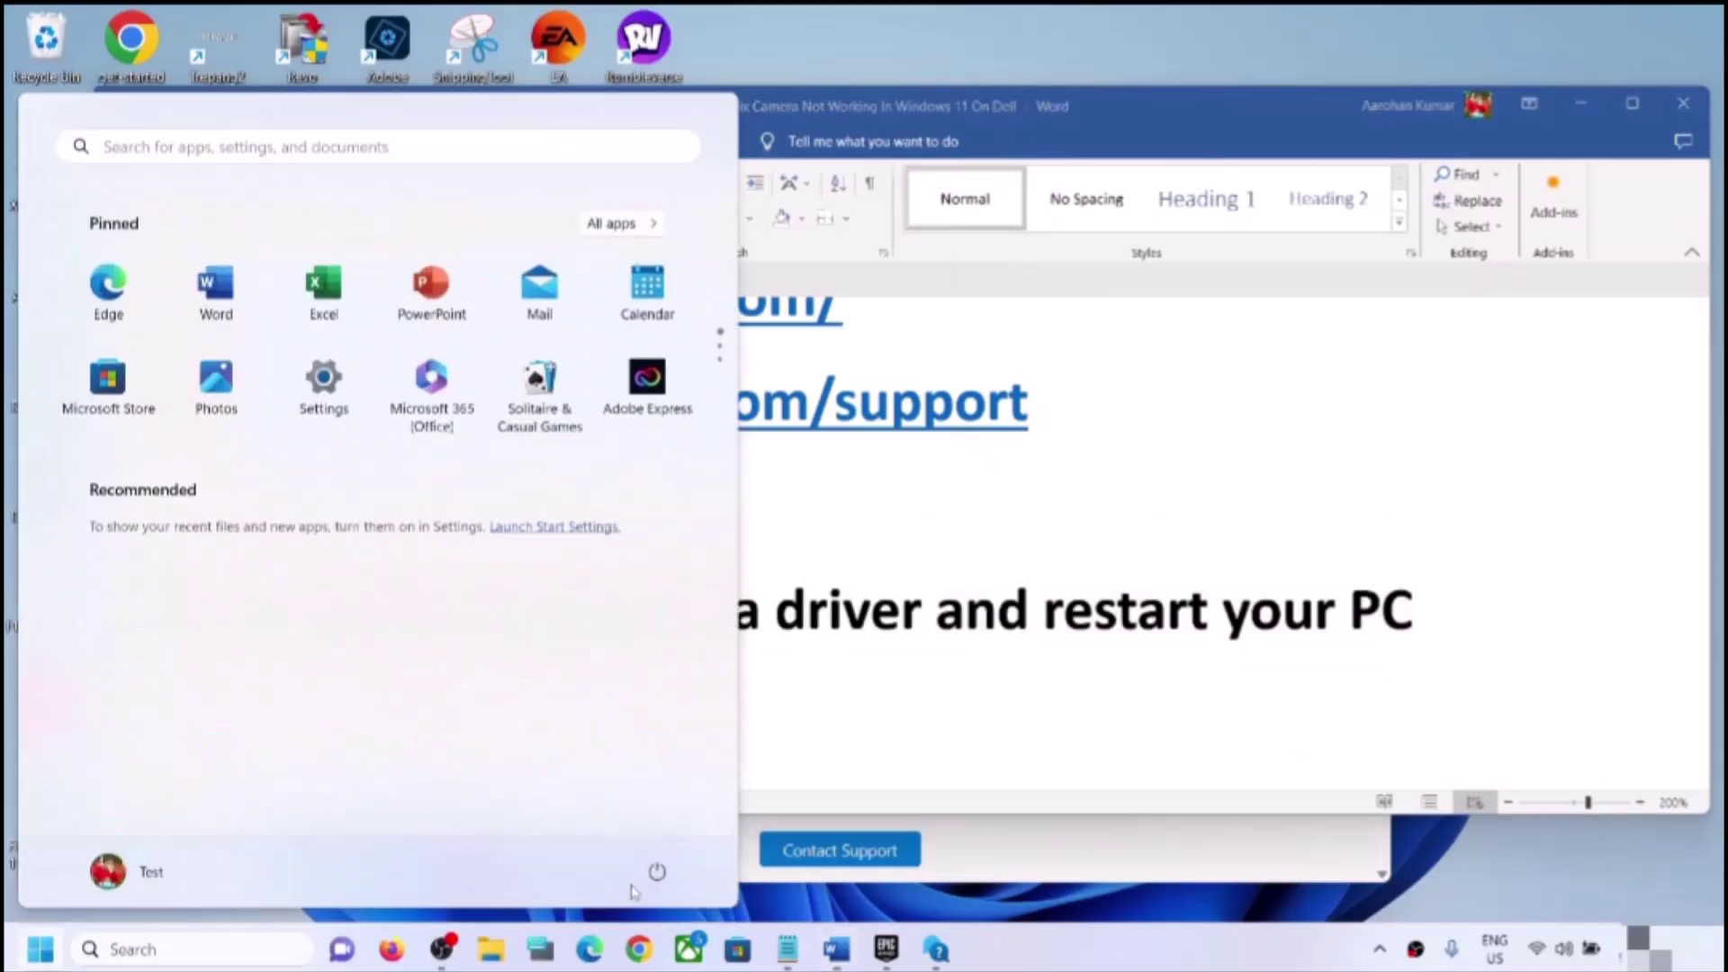
left_click(657, 873)
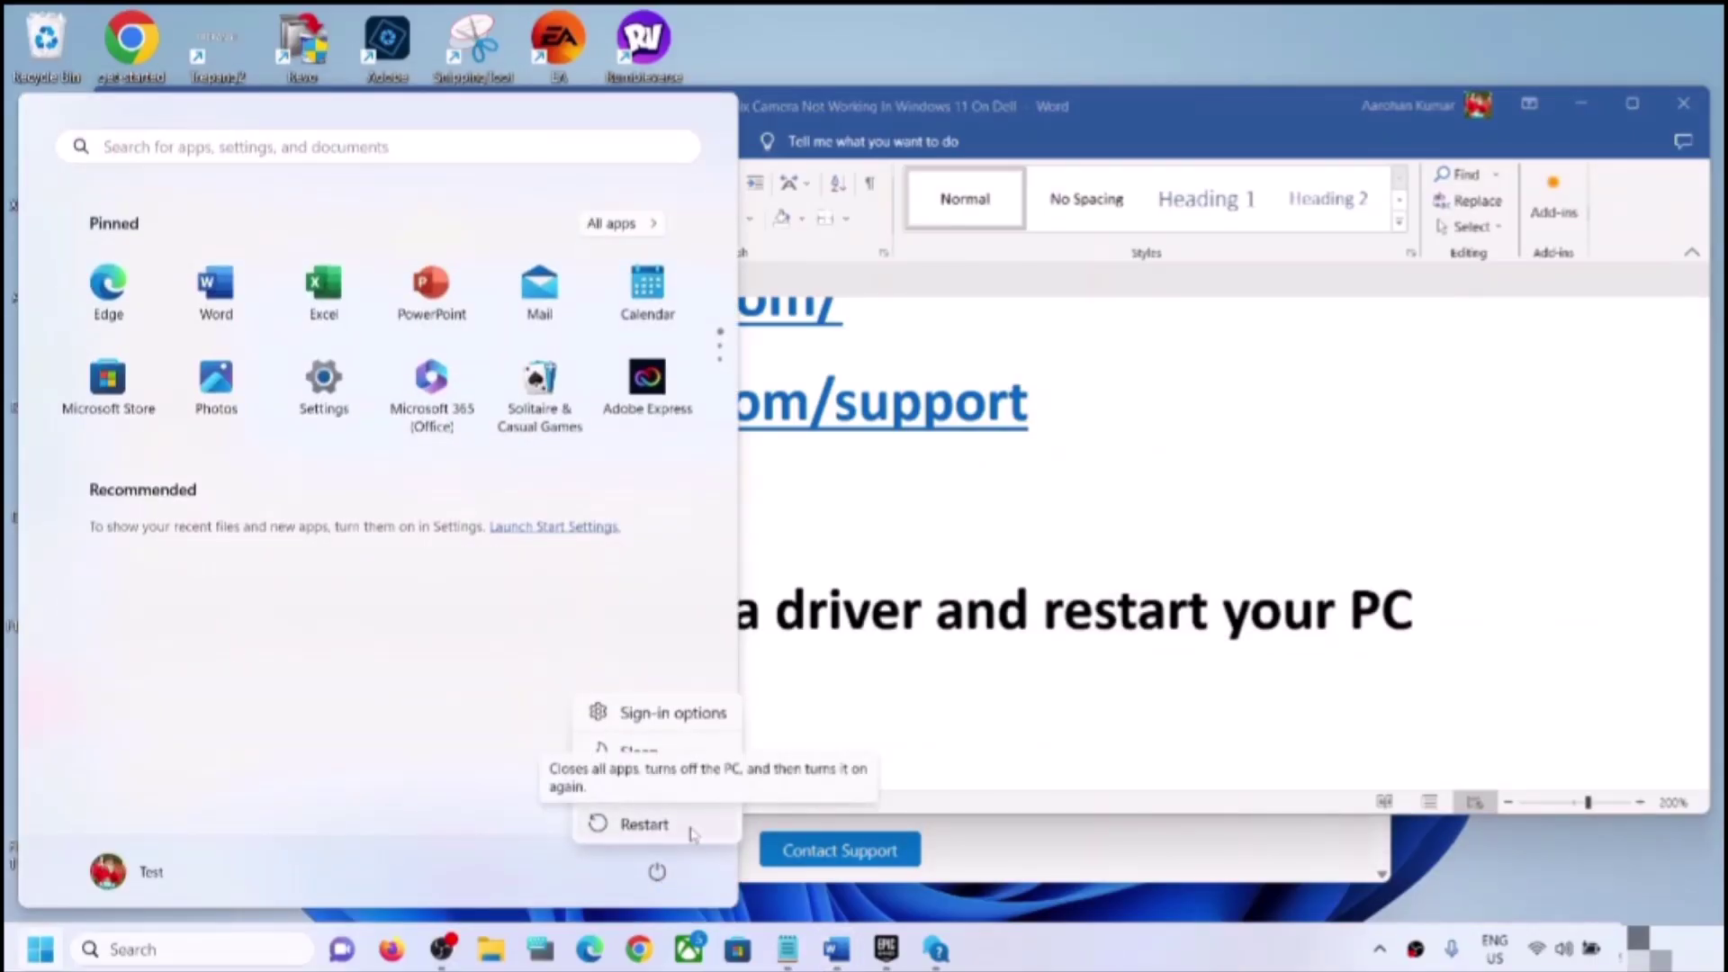
left_click(961, 605)
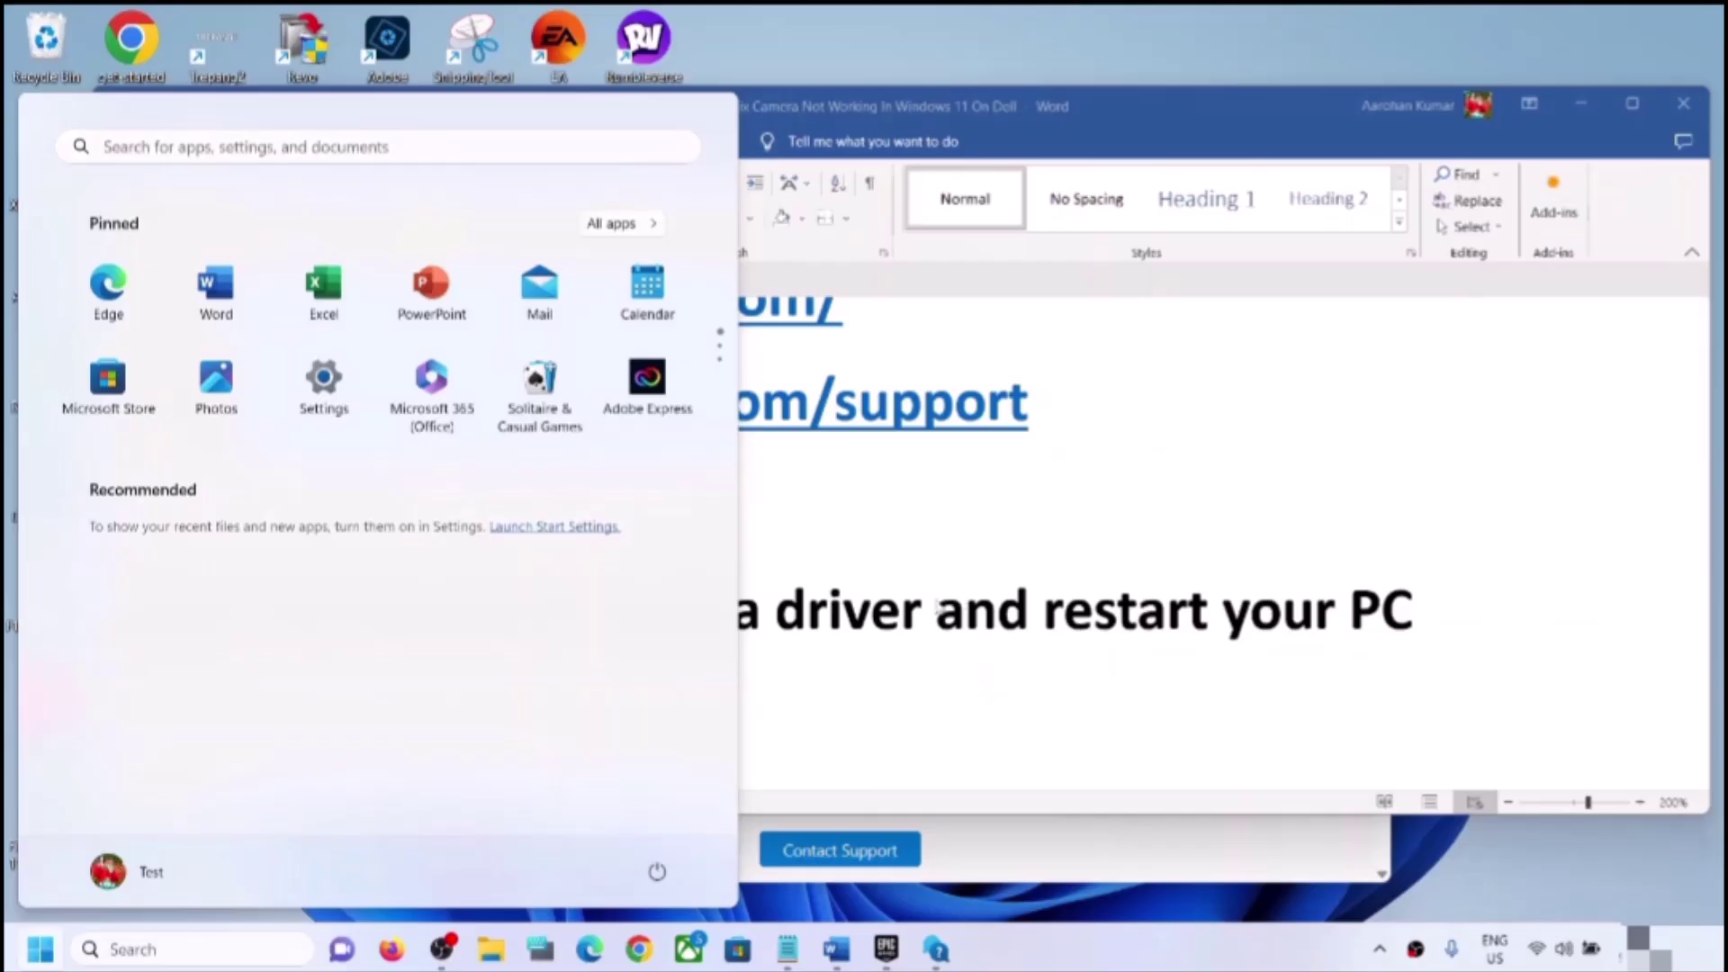
left_click(961, 605)
left_click(508, 631)
Step: Highlight 'camera driver' in Step 14 and scroll down to Step 15
left_click_drag(599, 617, 885, 627)
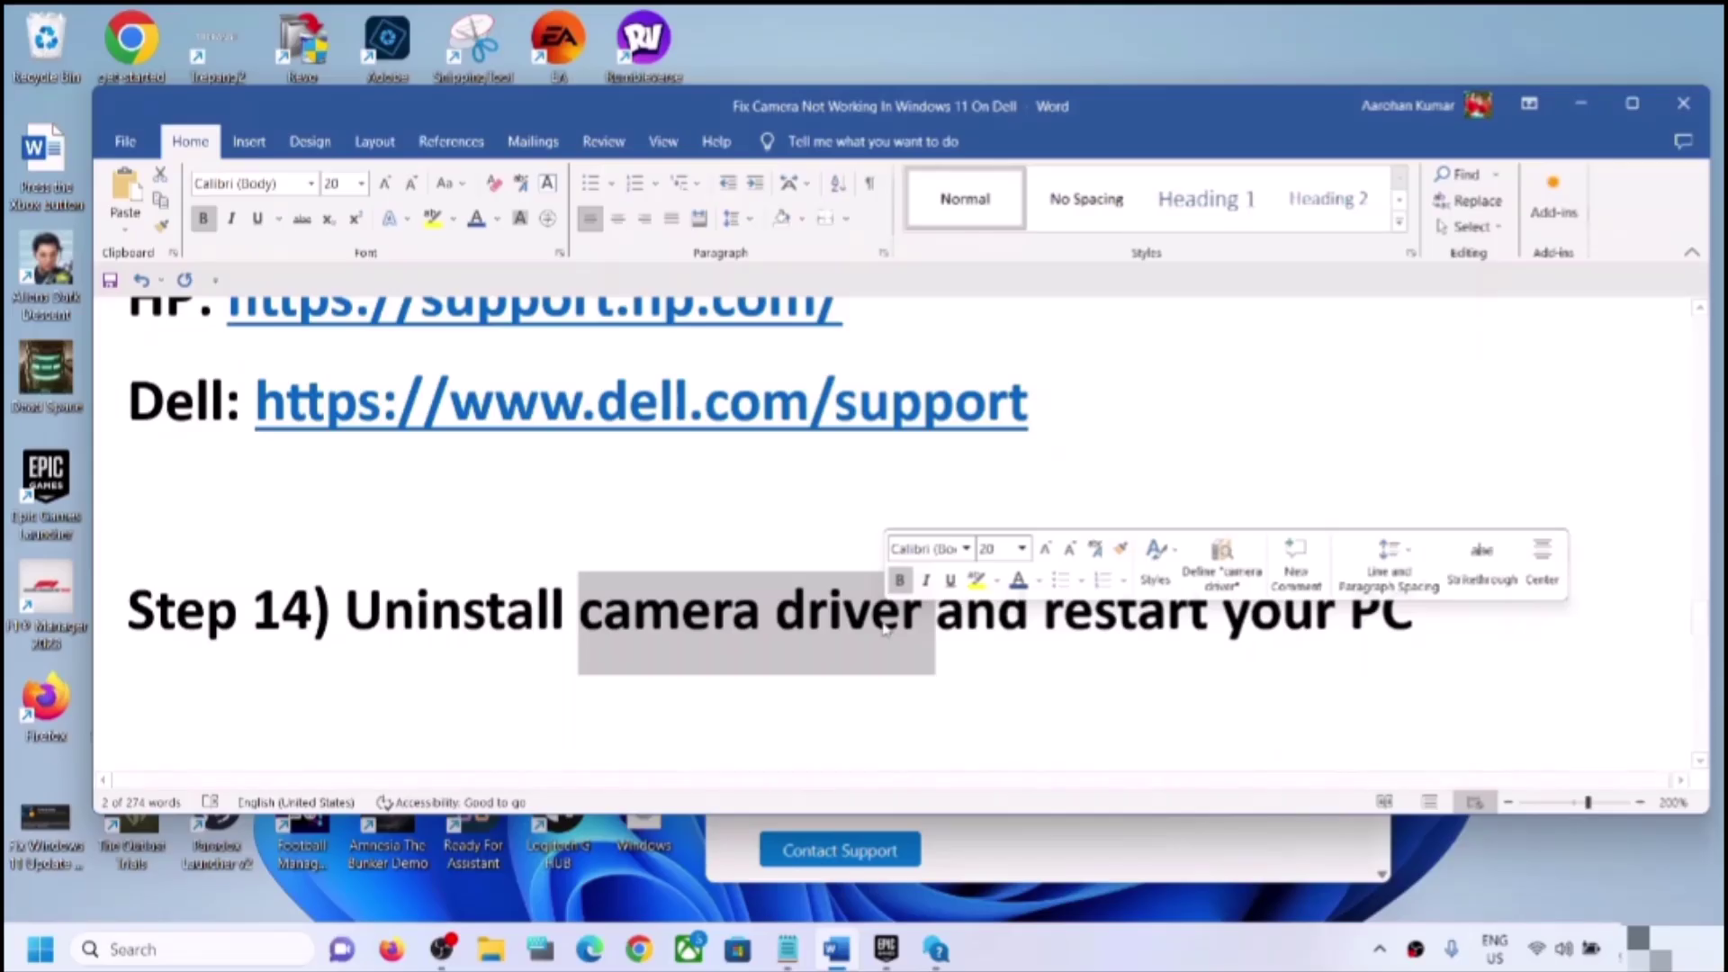
left_click(998, 617)
left_click_drag(346, 612, 1222, 615)
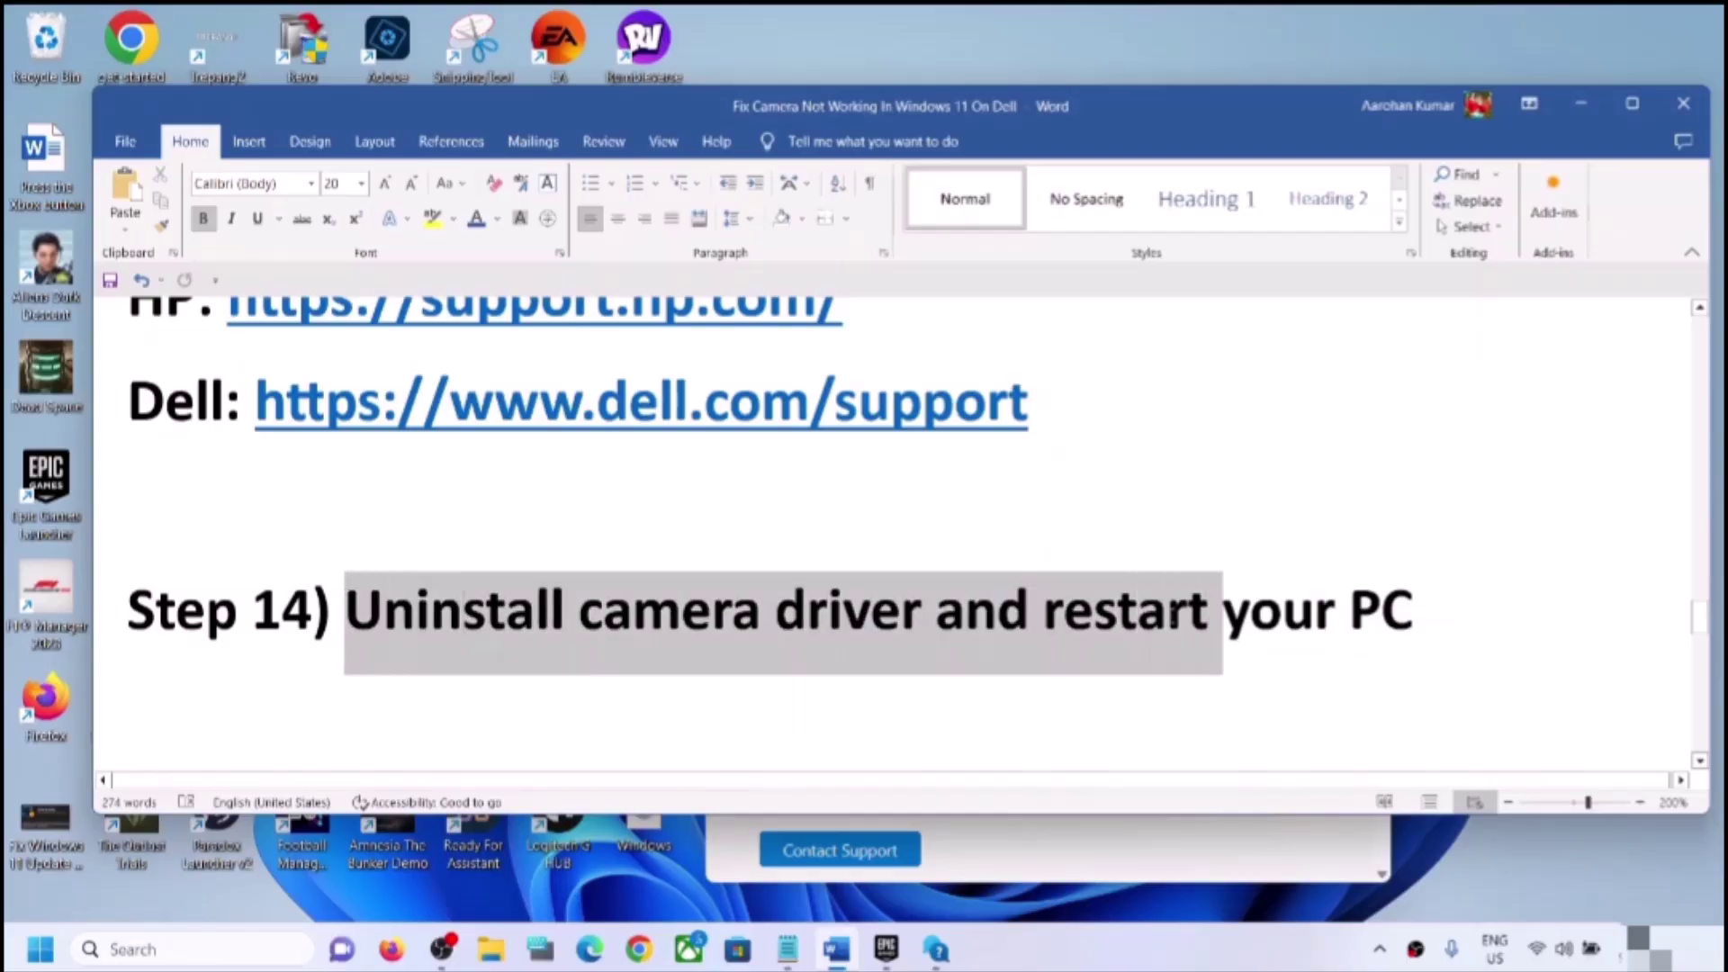
scroll(572, 614, "down", 2)
scroll(572, 614, "down", 1)
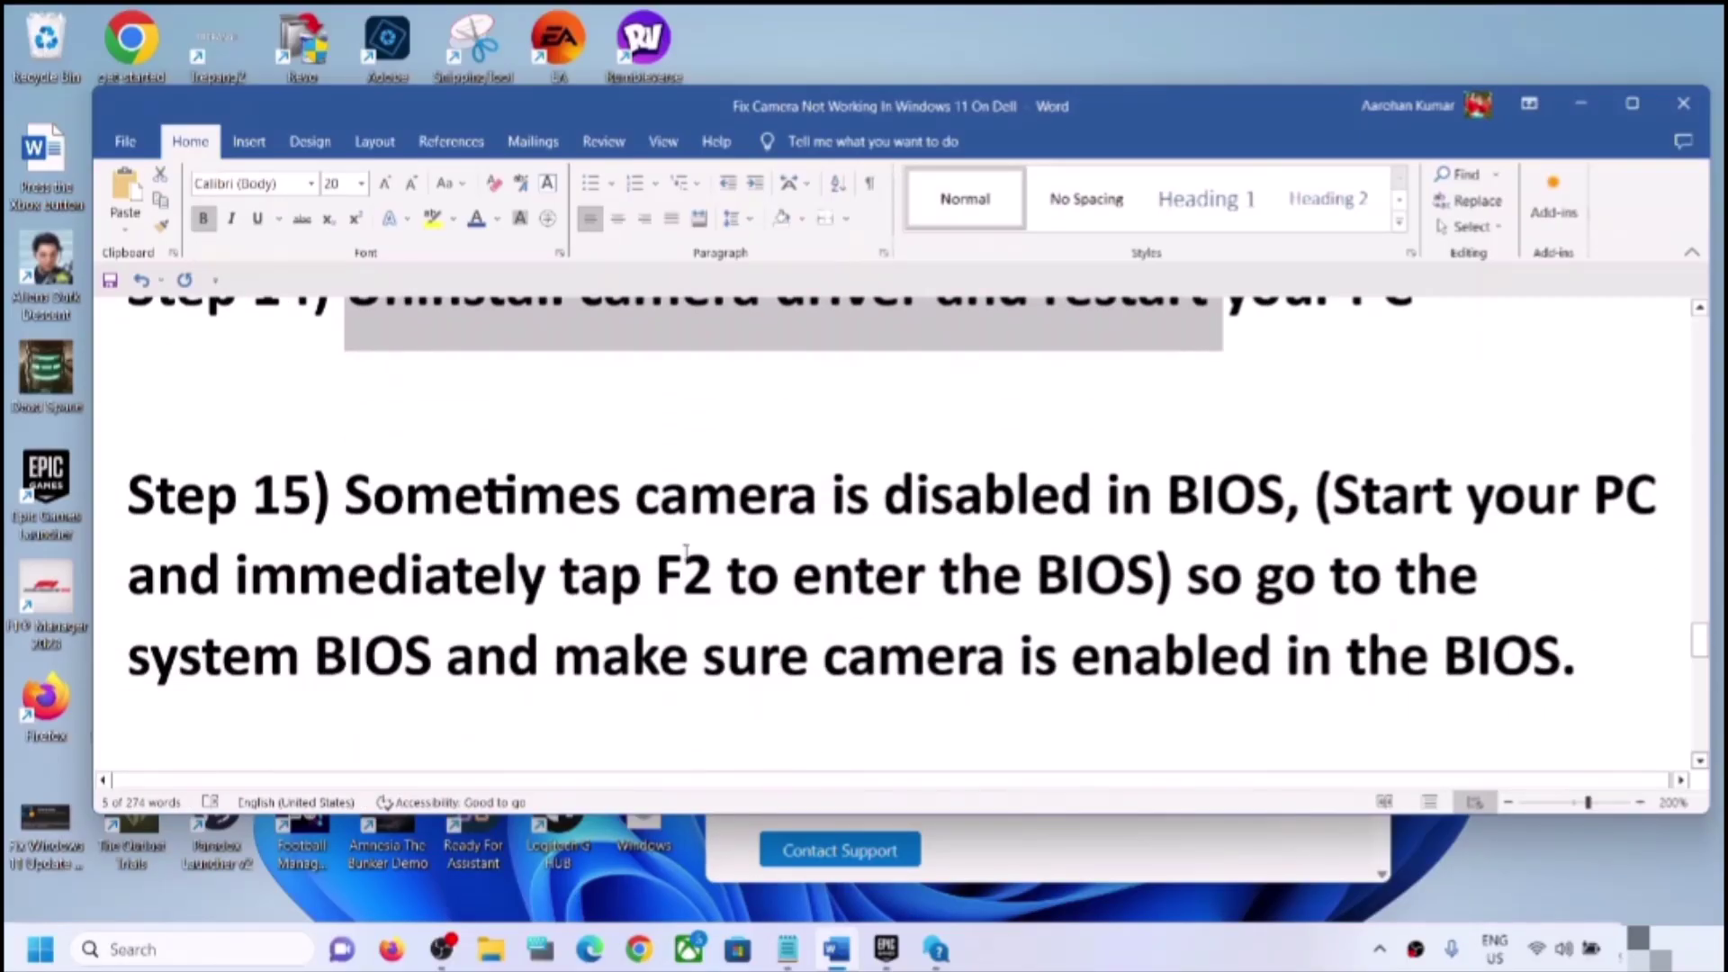
Step: Highlight Step 15's opening about BIOS and its bracketed 'tap F2' instruction
left_click_drag(422, 497, 1283, 493)
left_click(1332, 501)
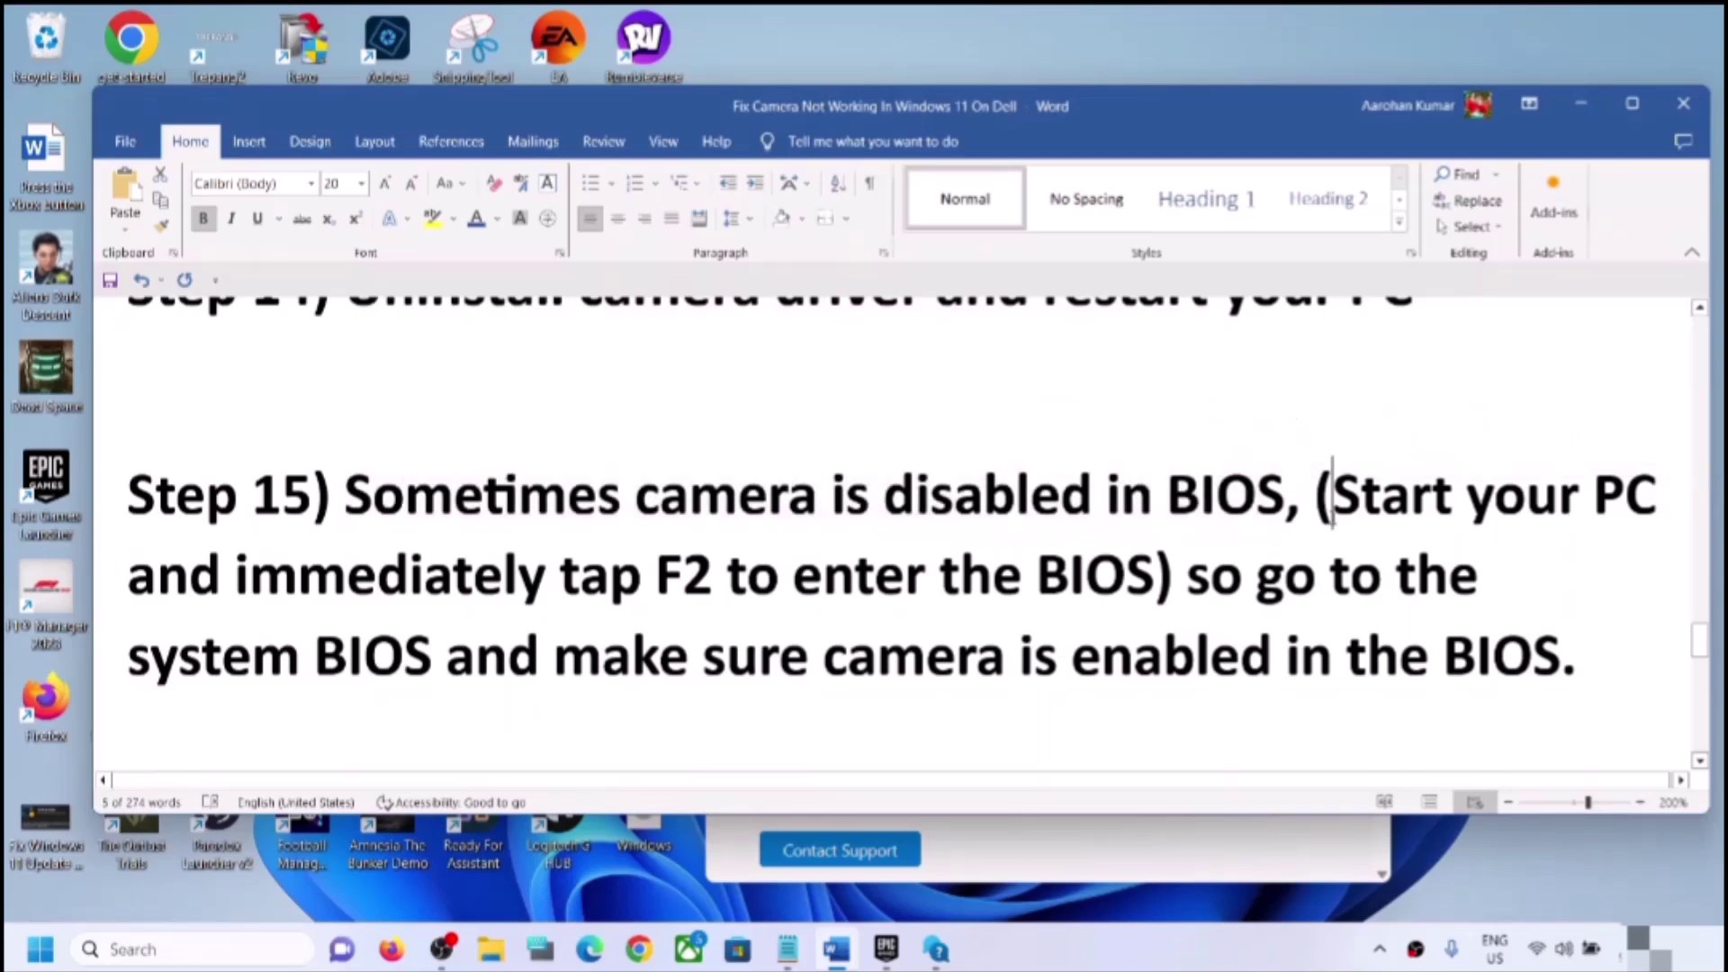
left_click_drag(1332, 500, 726, 583)
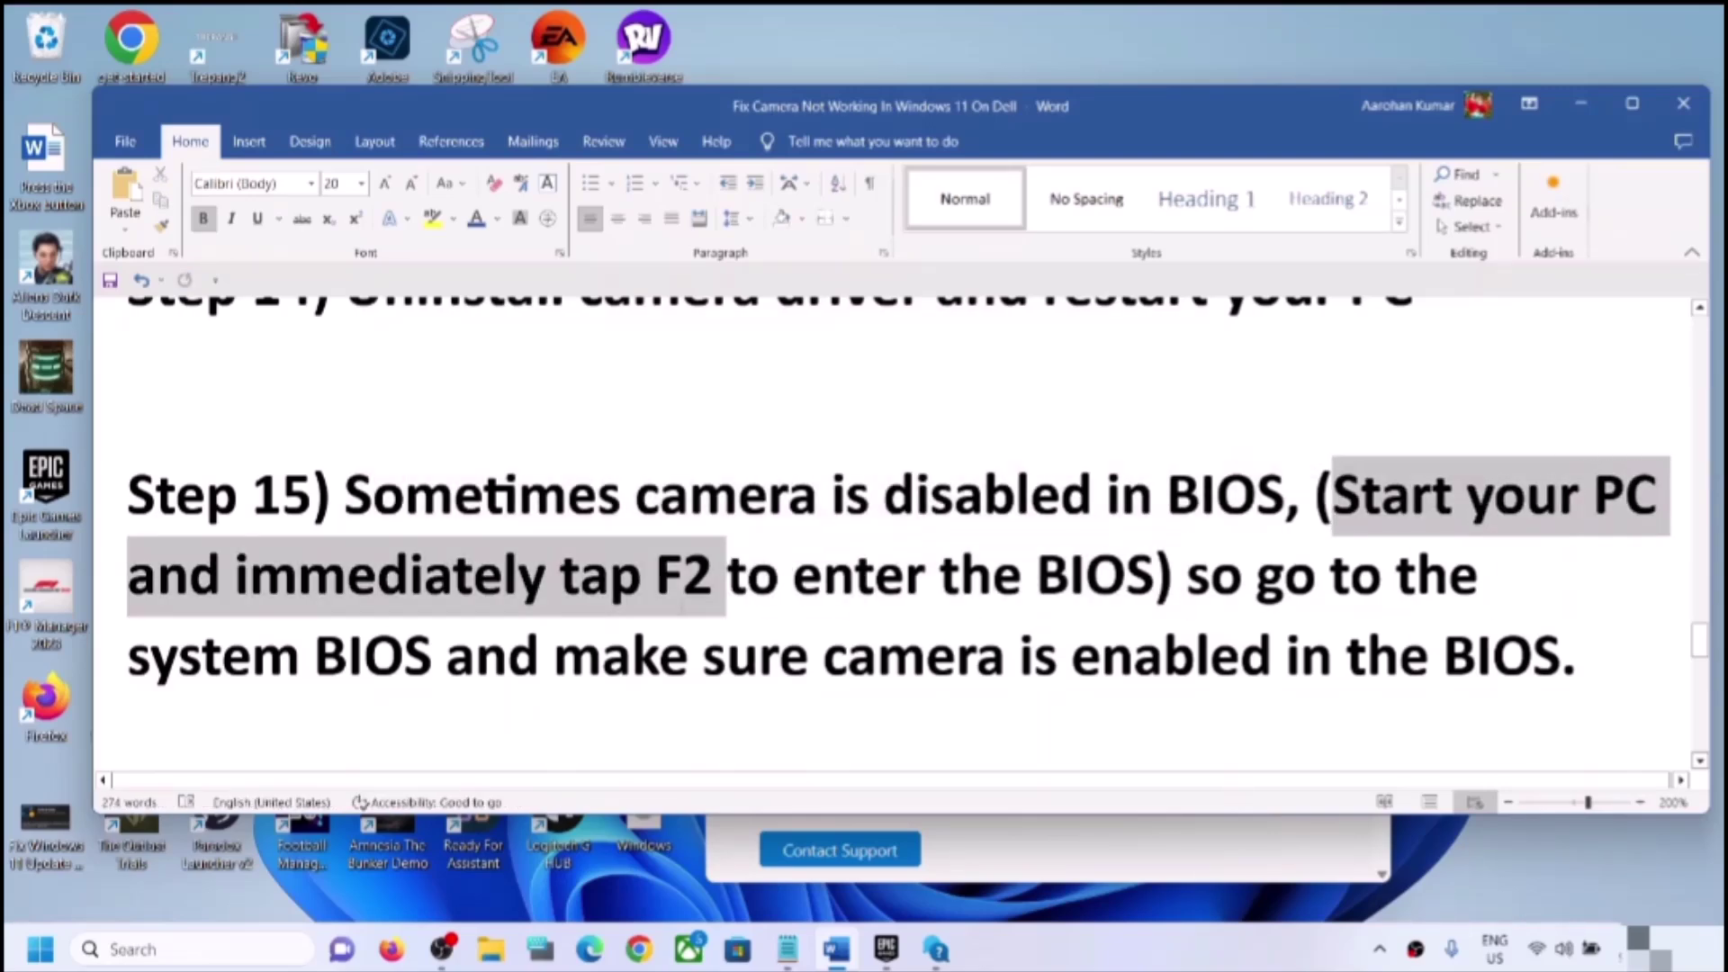
left_click(1332, 501)
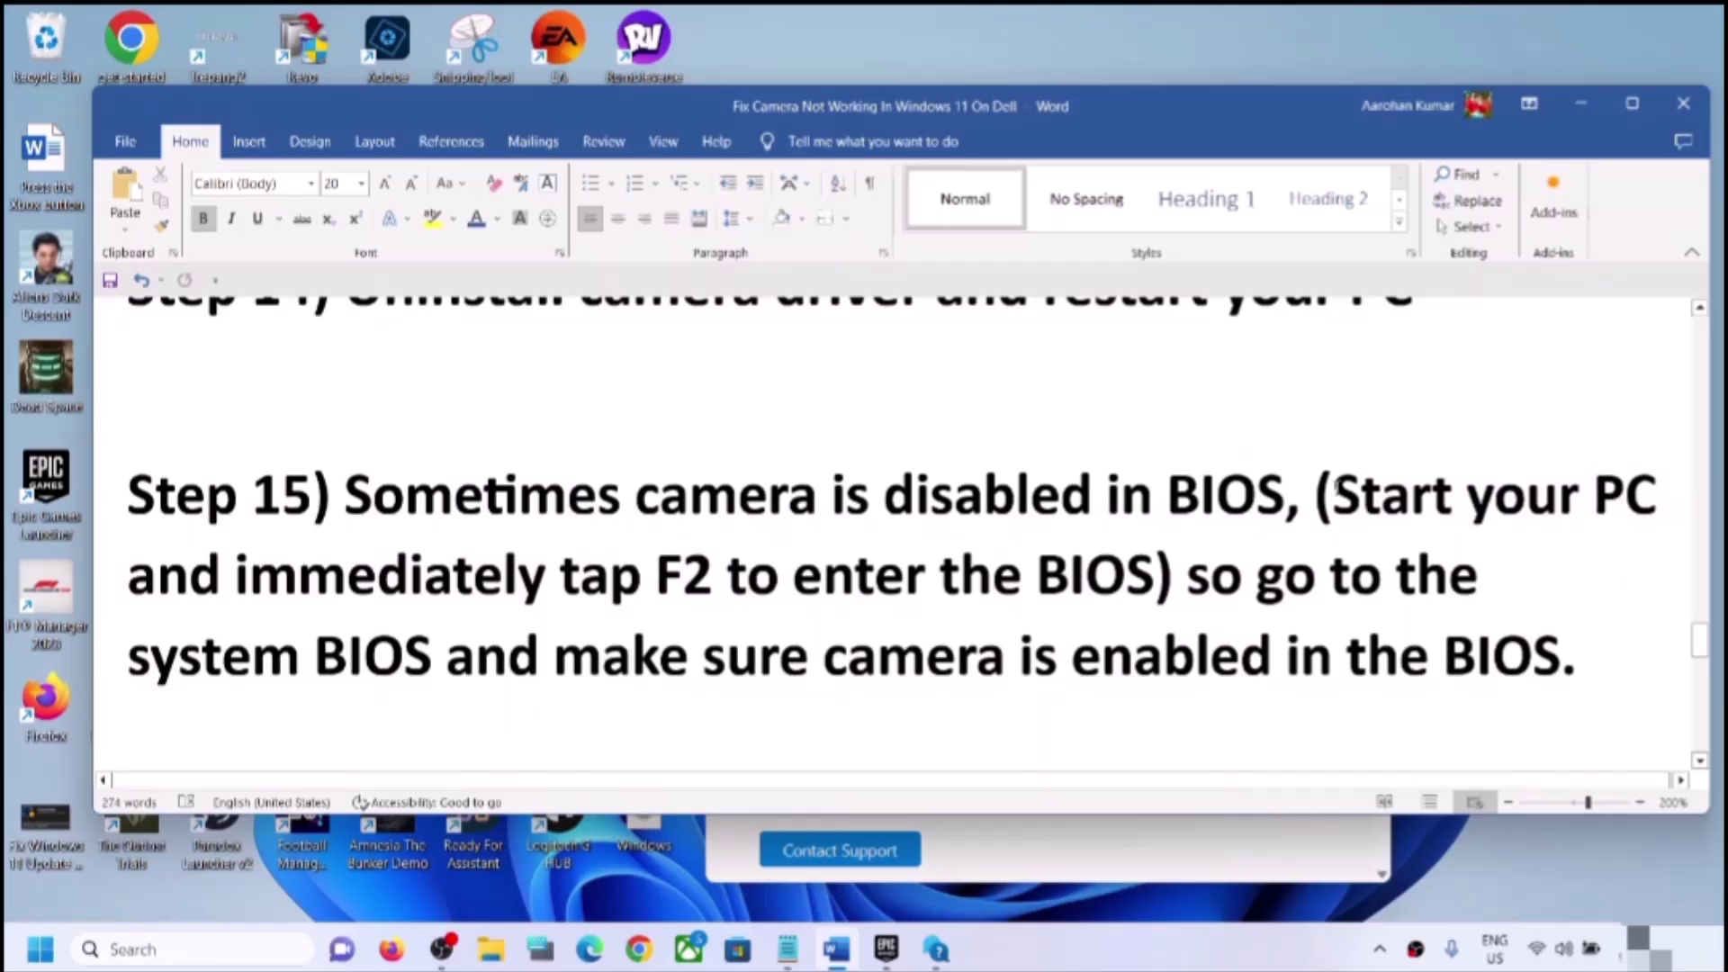
left_click_drag(1332, 500, 1156, 581)
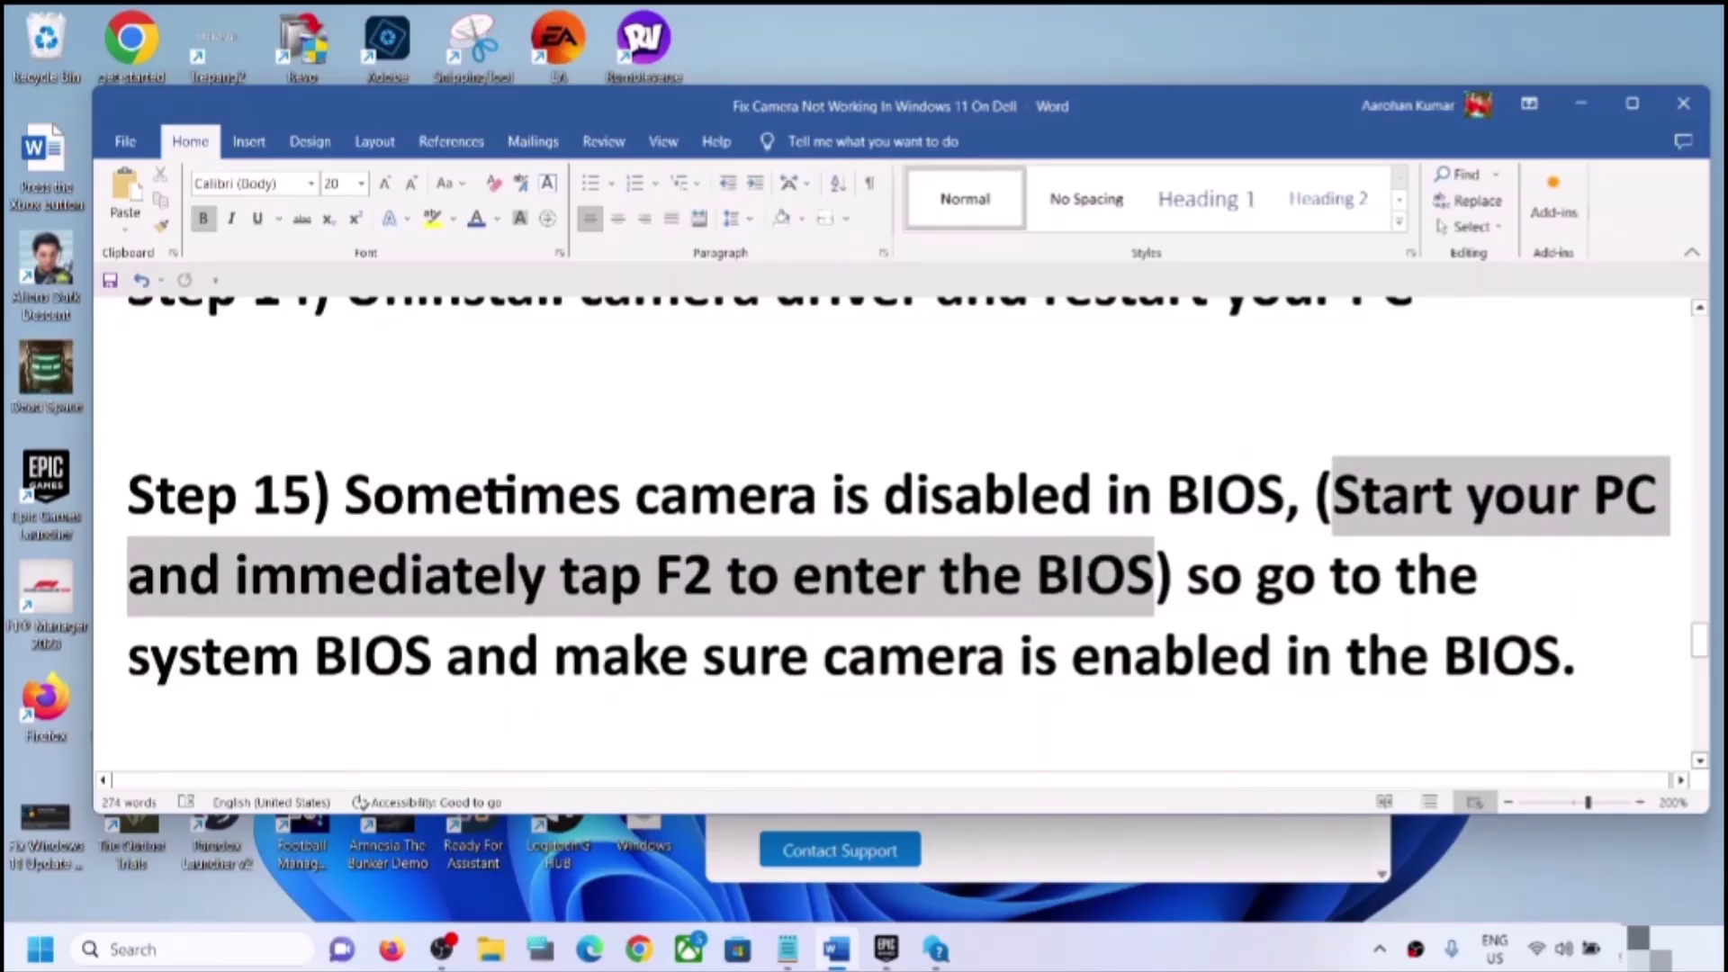
left_click(581, 583)
left_click(719, 583, "shift")
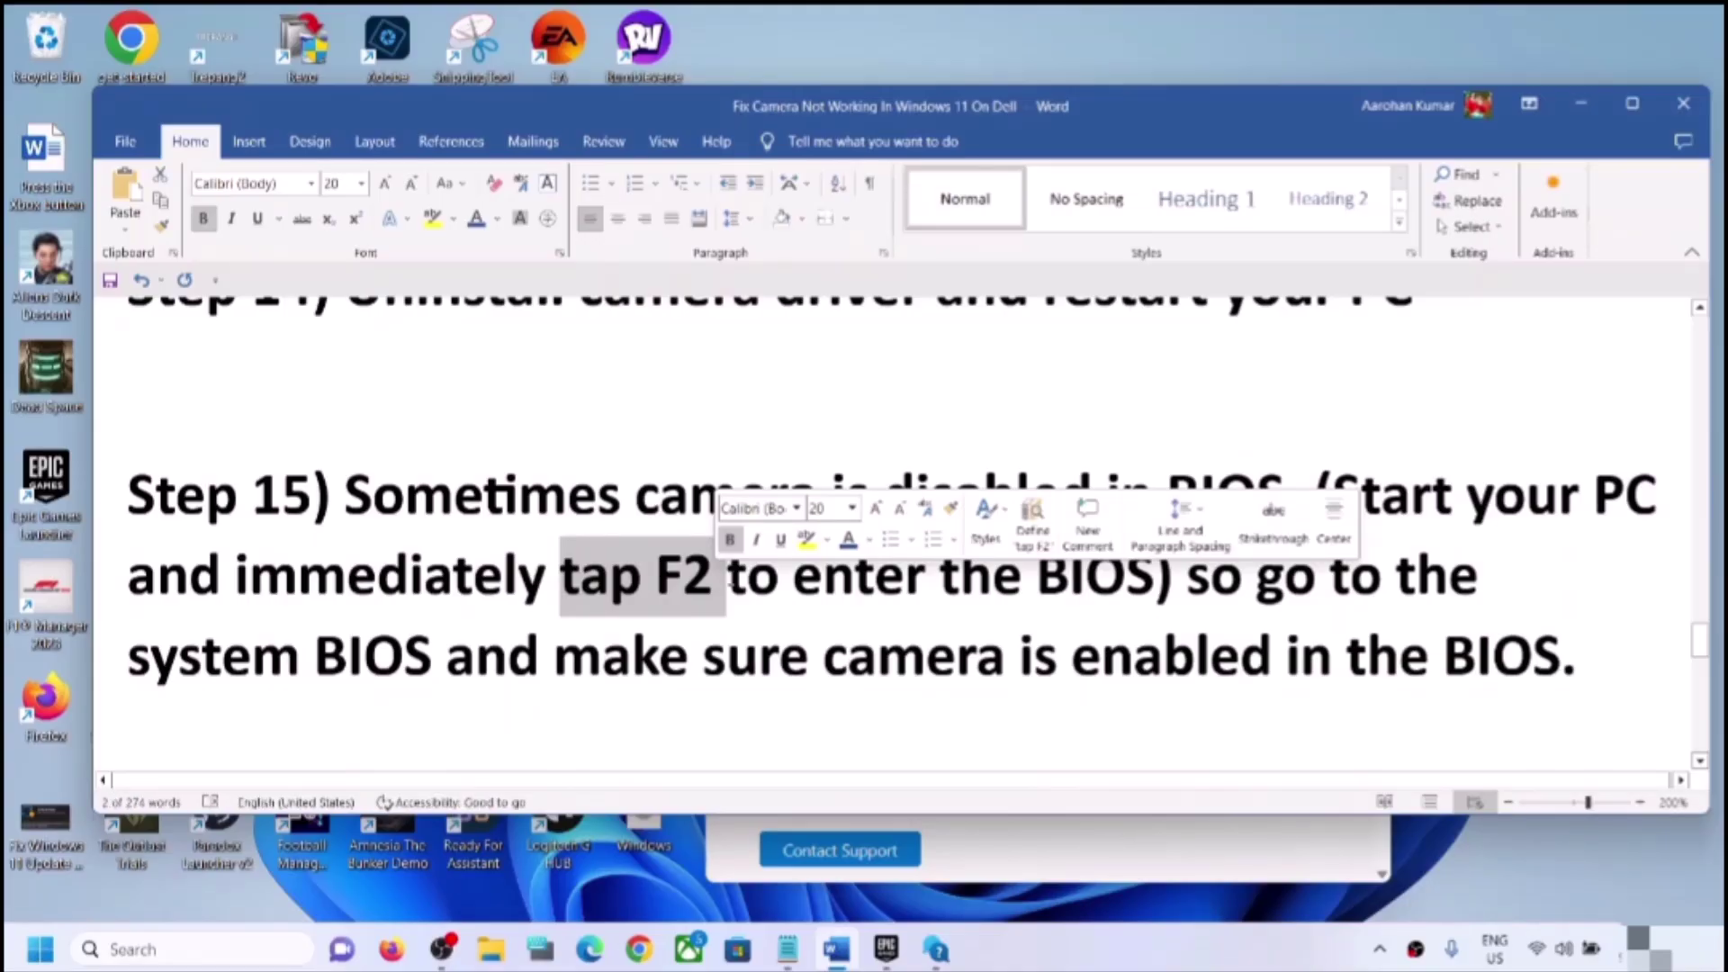
left_click(724, 583)
Step: Emphasise F2, 'tap F2' and the phrase about entering the BIOS
left_click_drag(792, 583, 1098, 580)
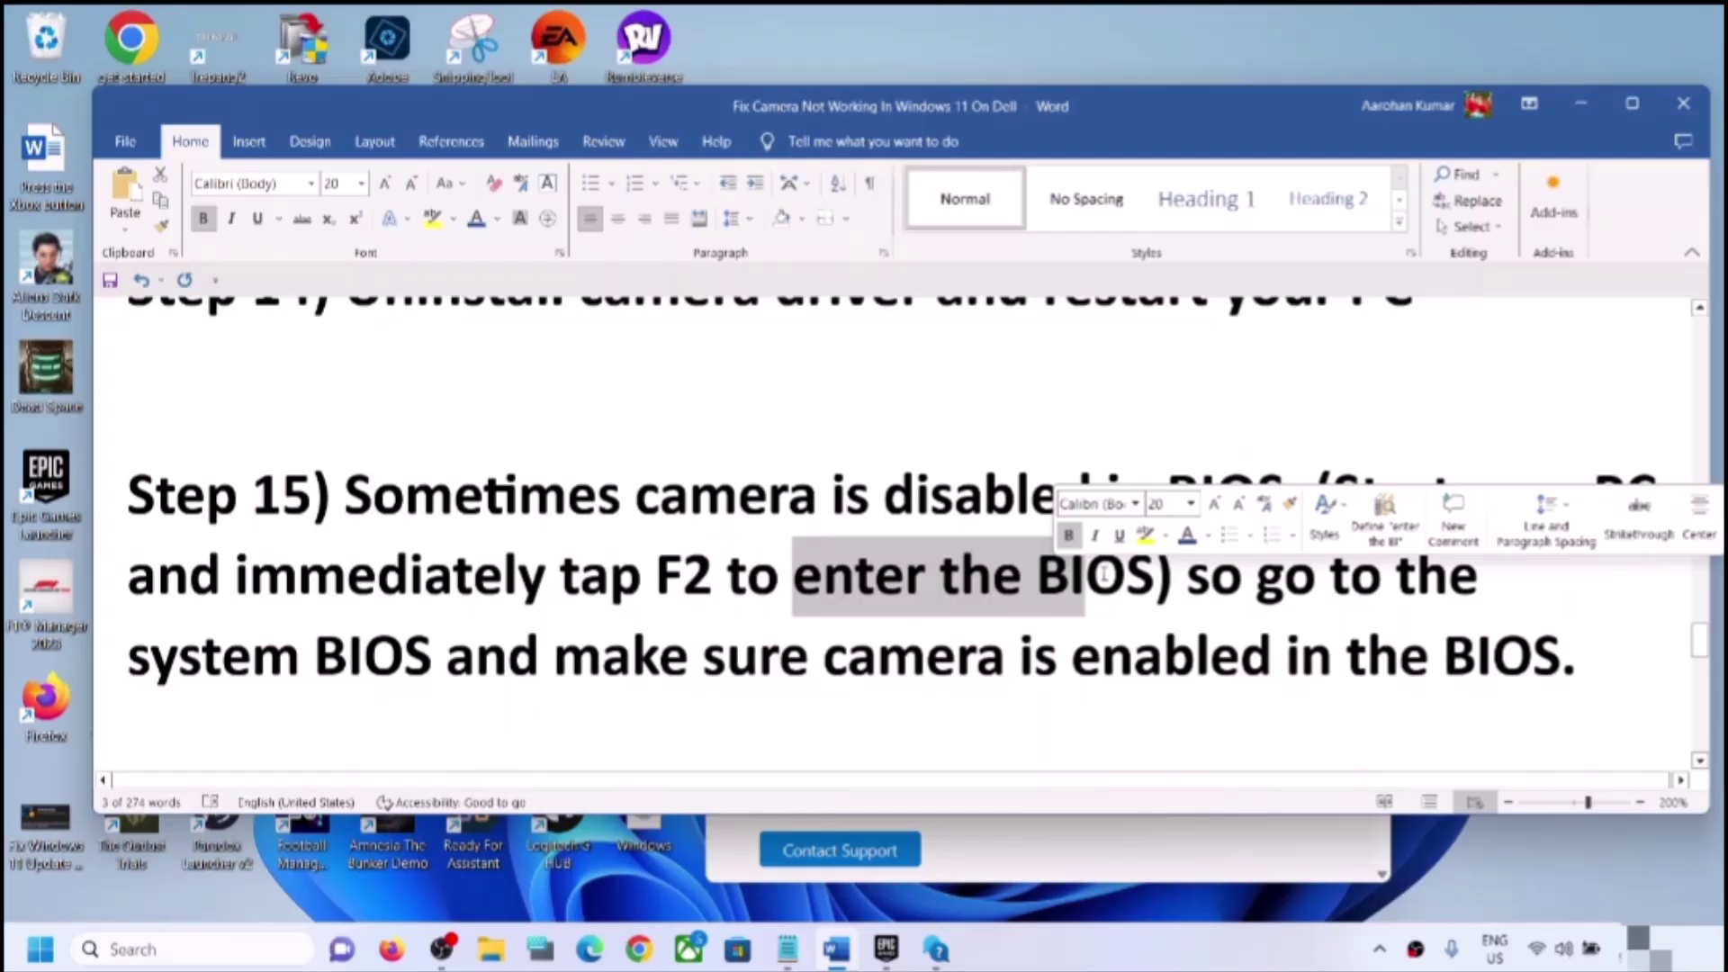
left_click_drag(656, 577, 714, 577)
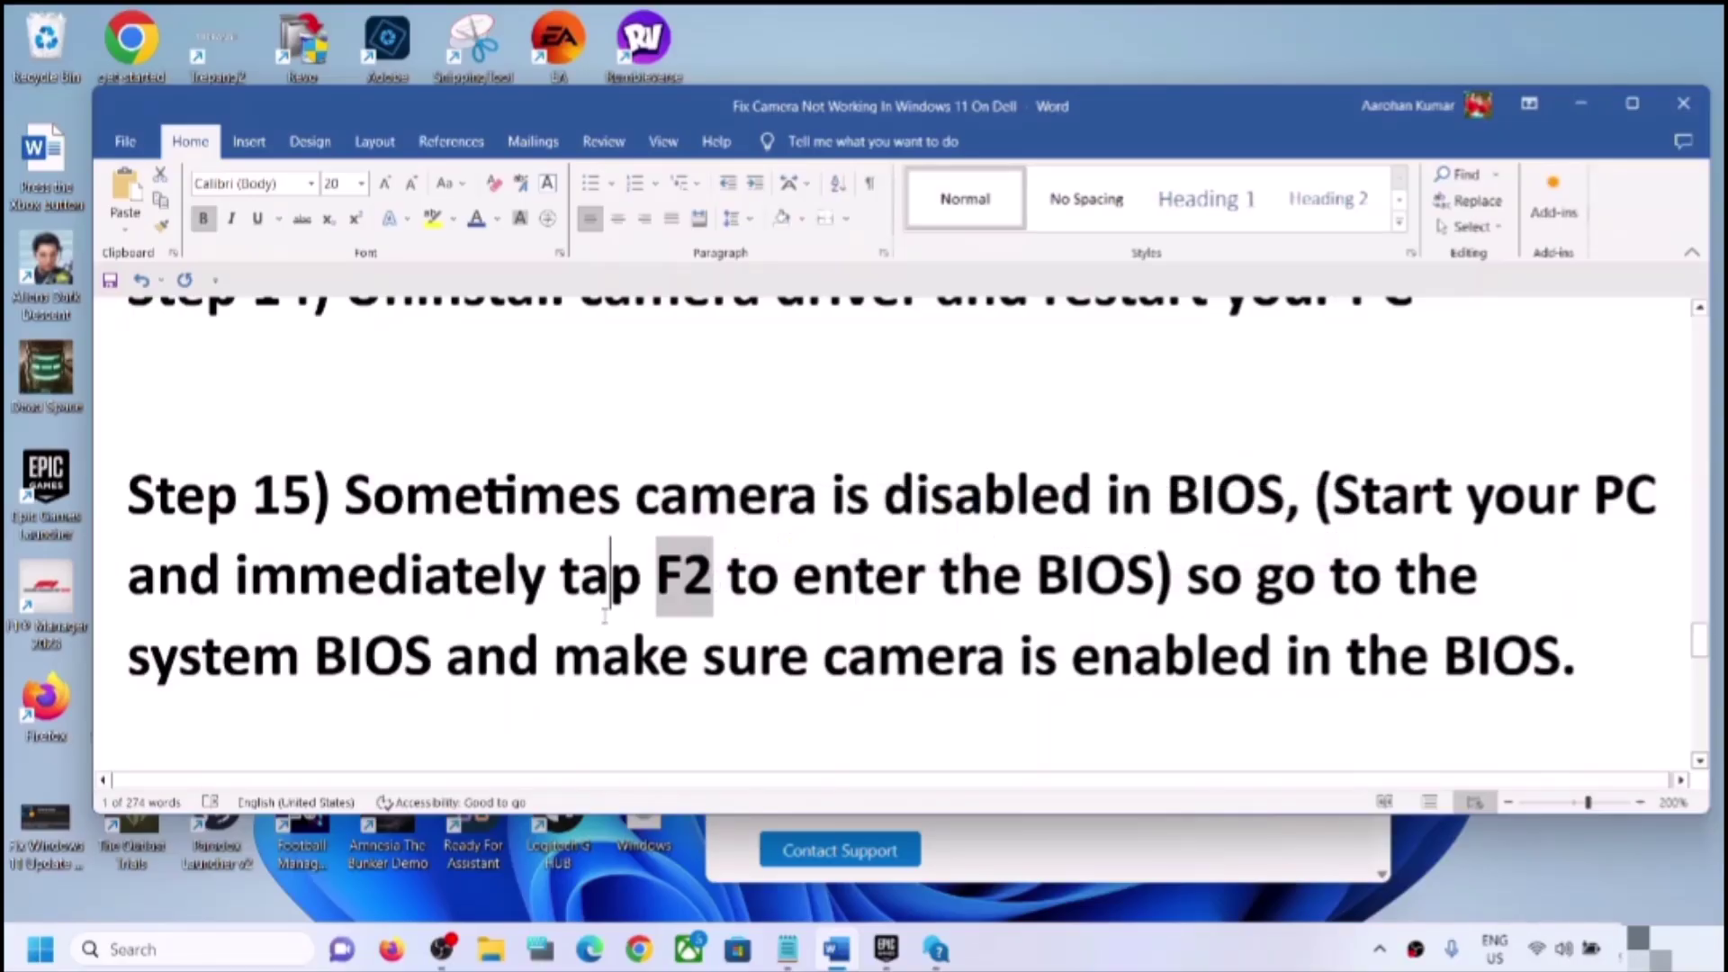
left_click(610, 576)
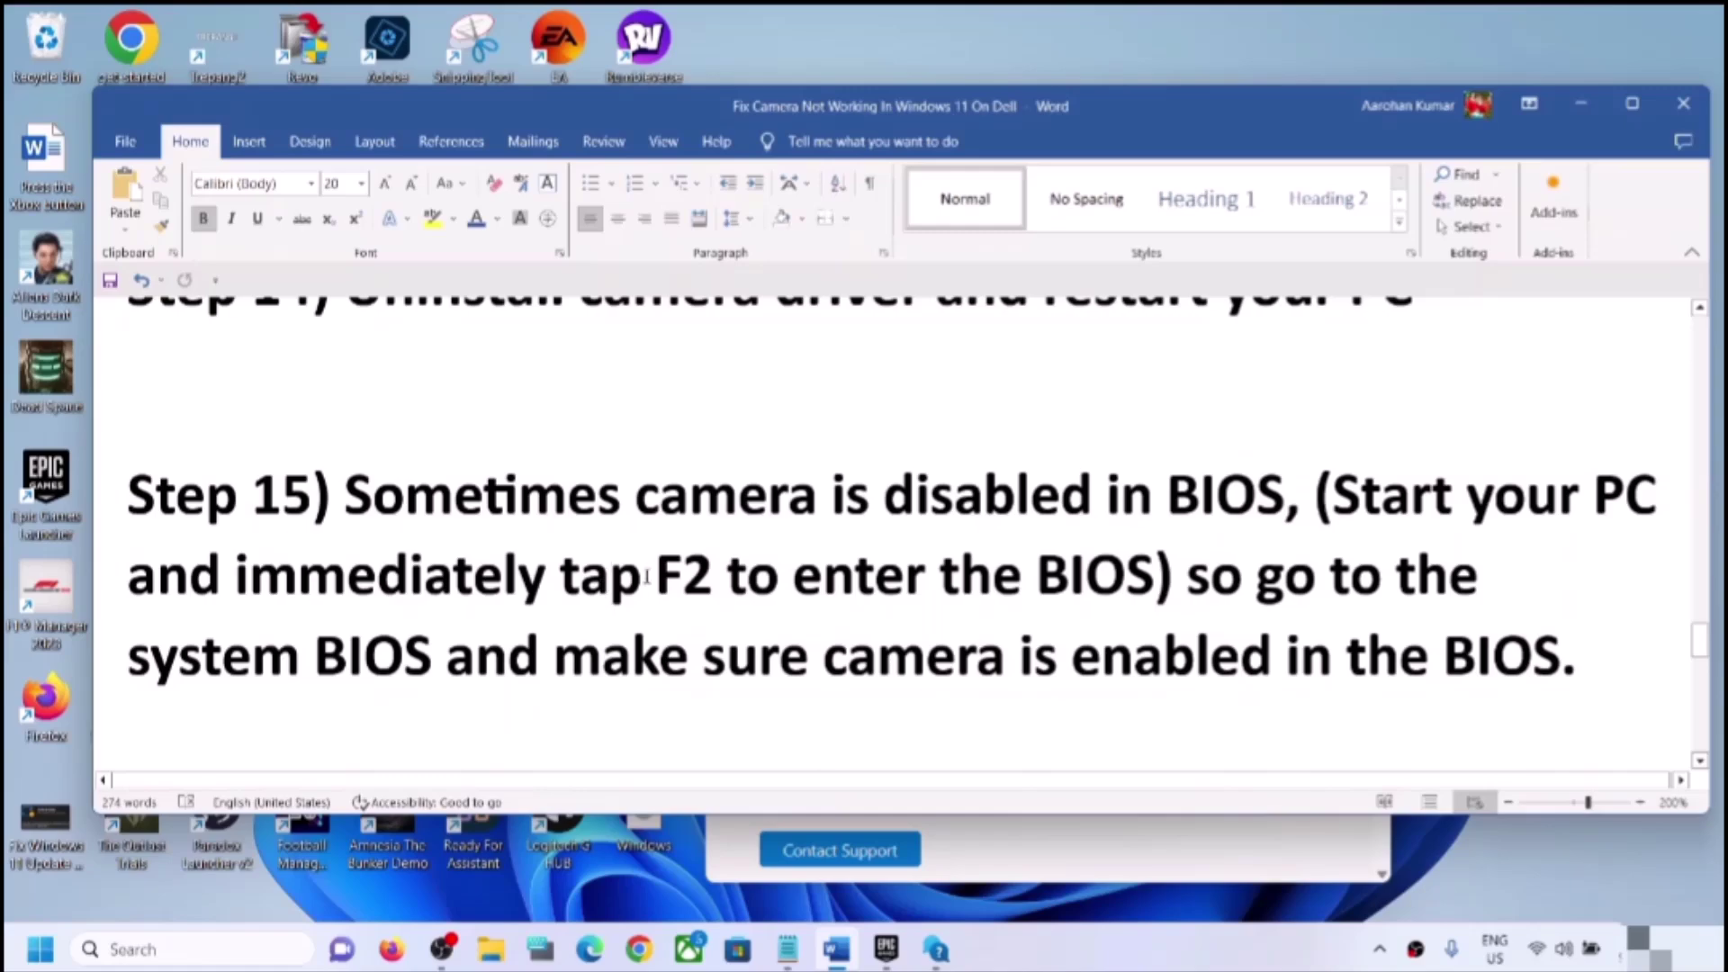
left_click_drag(562, 576, 711, 584)
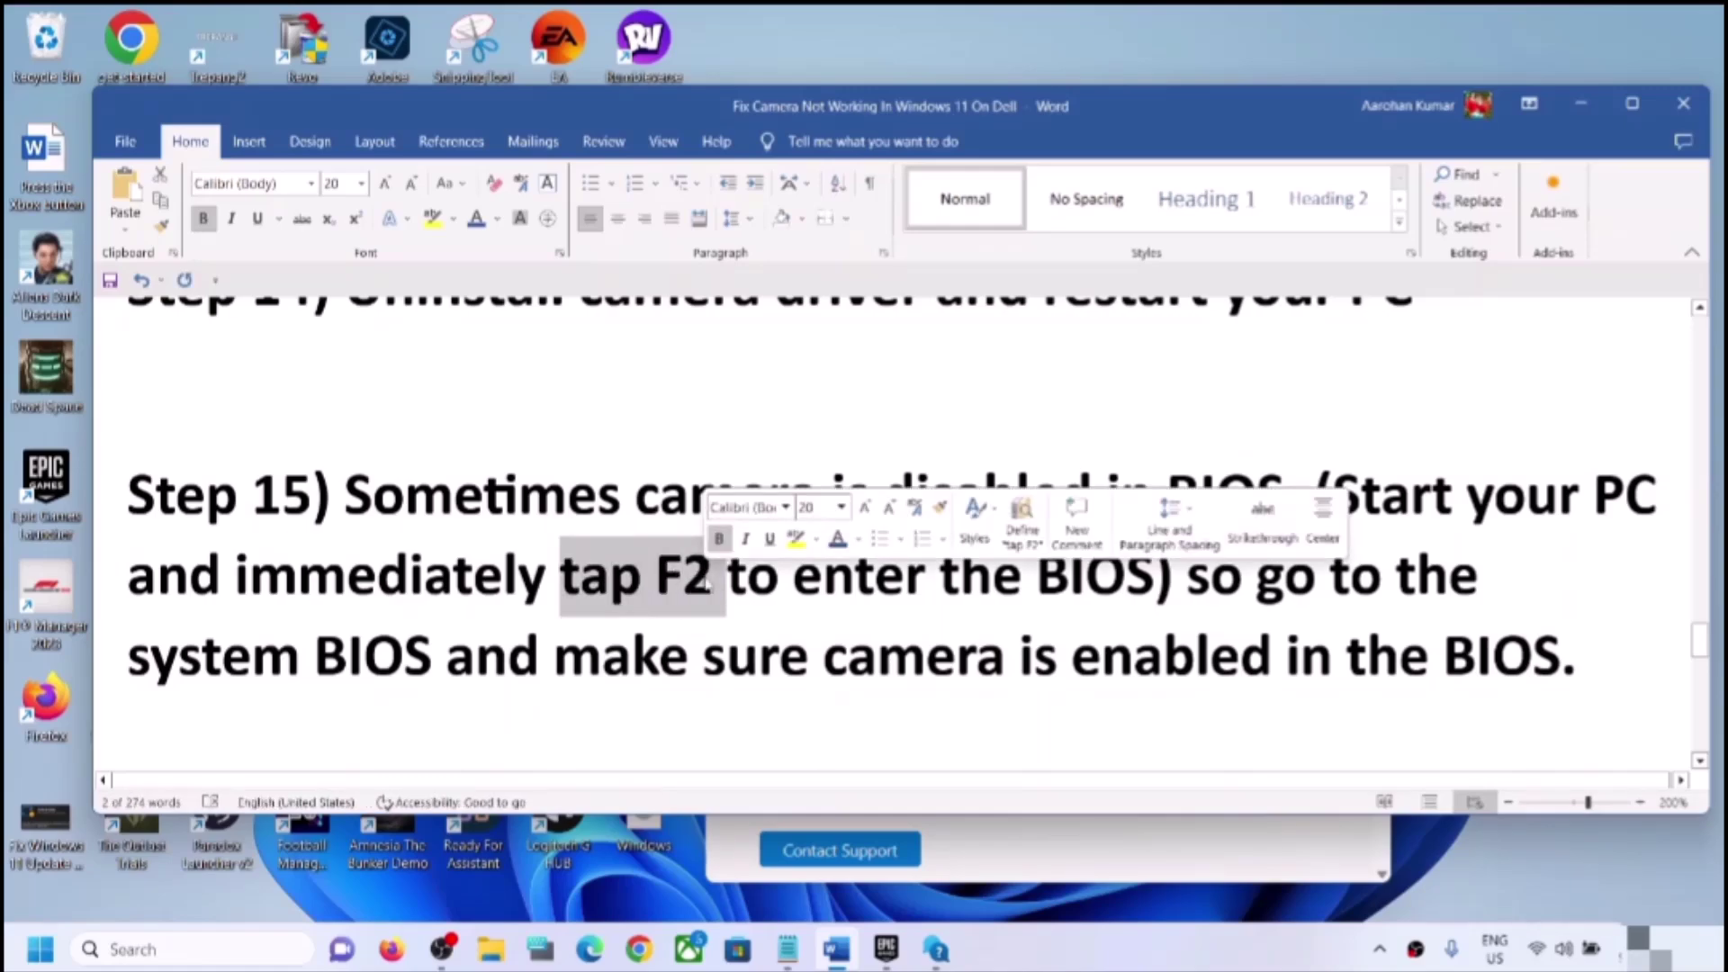
left_click(972, 590)
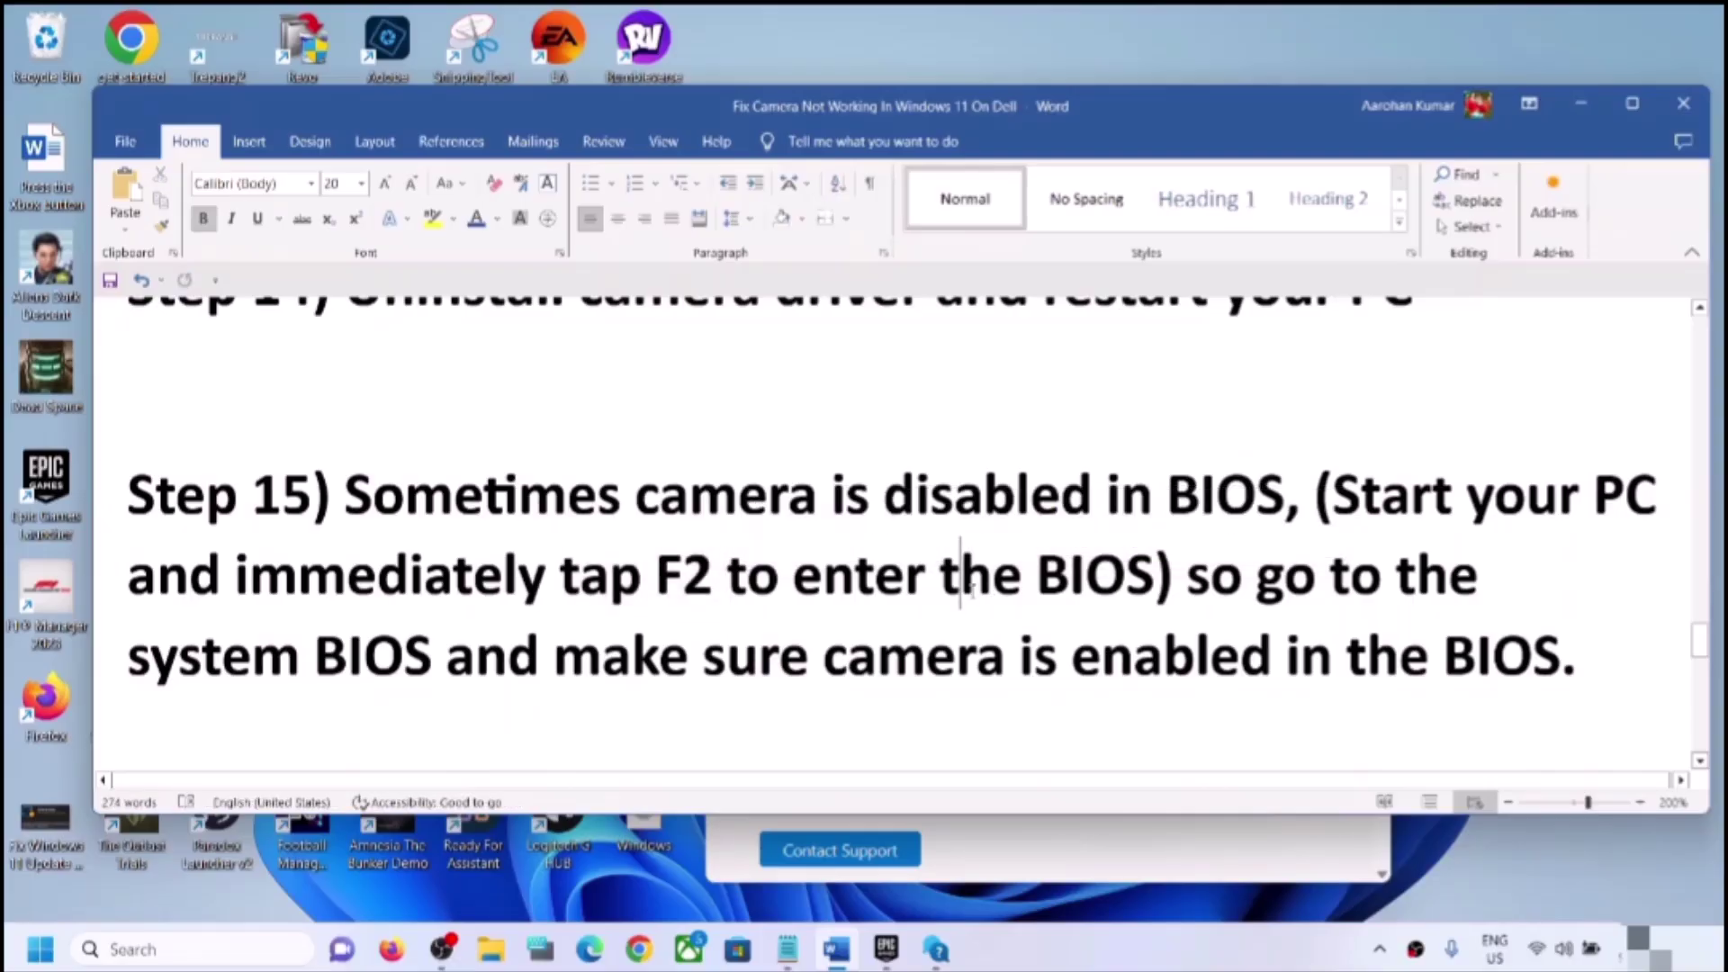
left_click_drag(657, 576, 1165, 580)
left_click(1057, 657)
Step: Highlight 'make sure camera is enabled in the BIOS' and the 'is disabled' wording
left_click_drag(551, 664, 1587, 633)
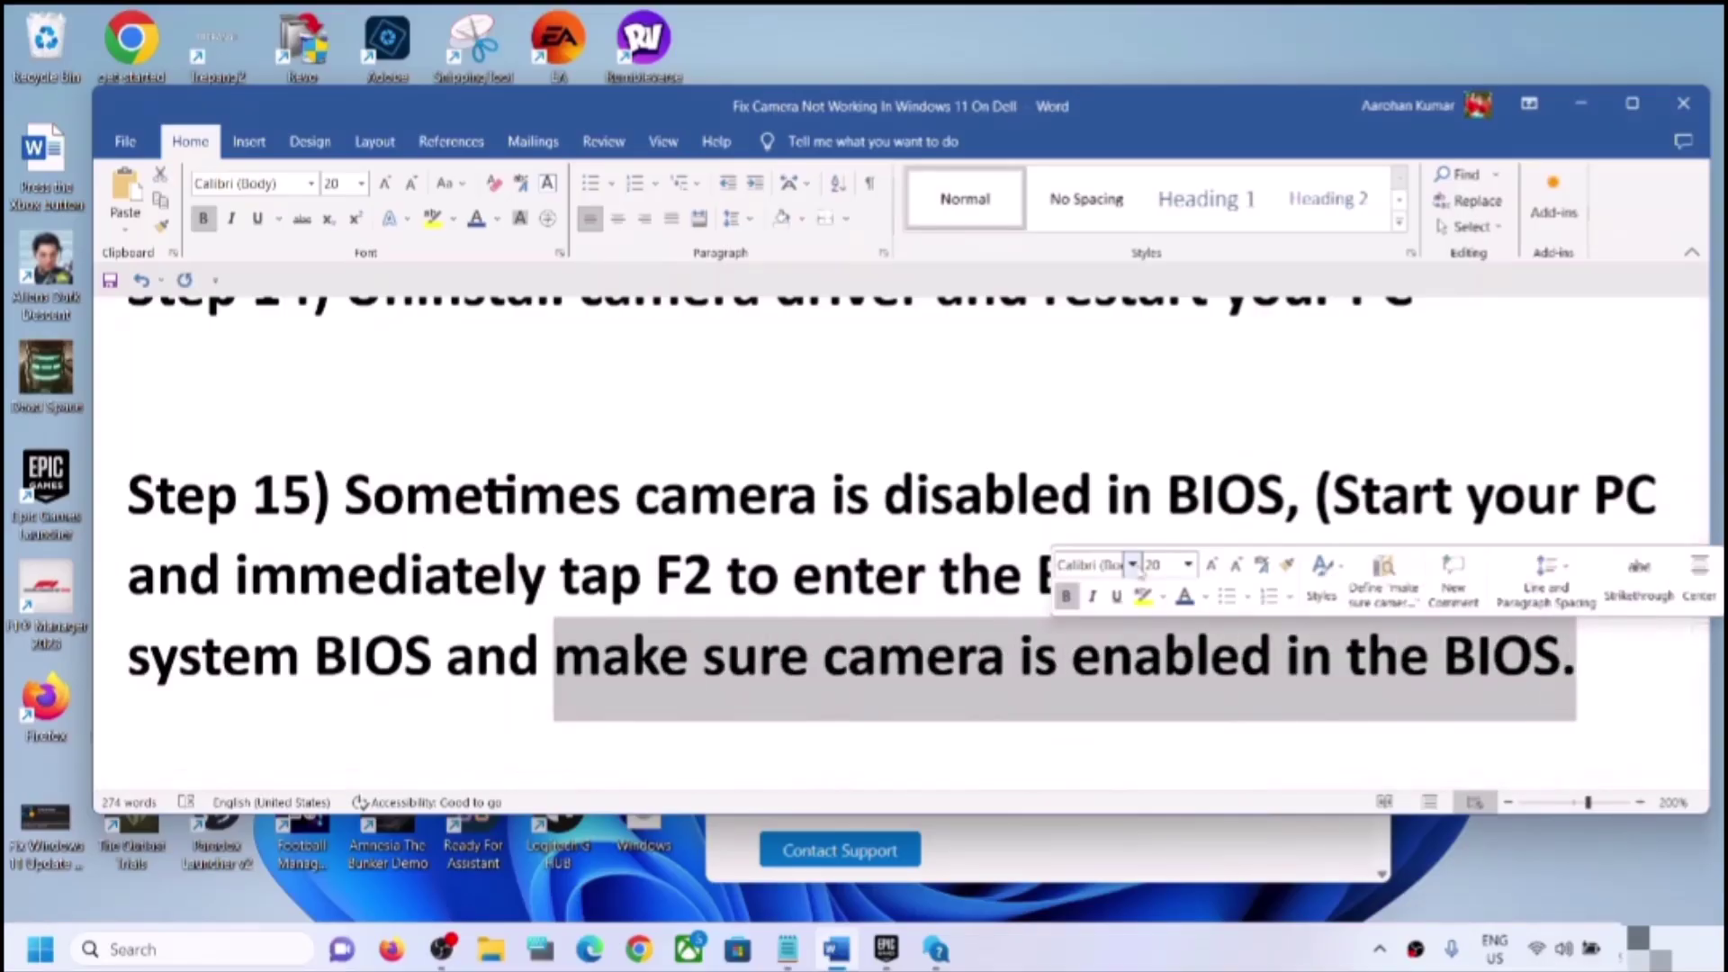
left_click(580, 573)
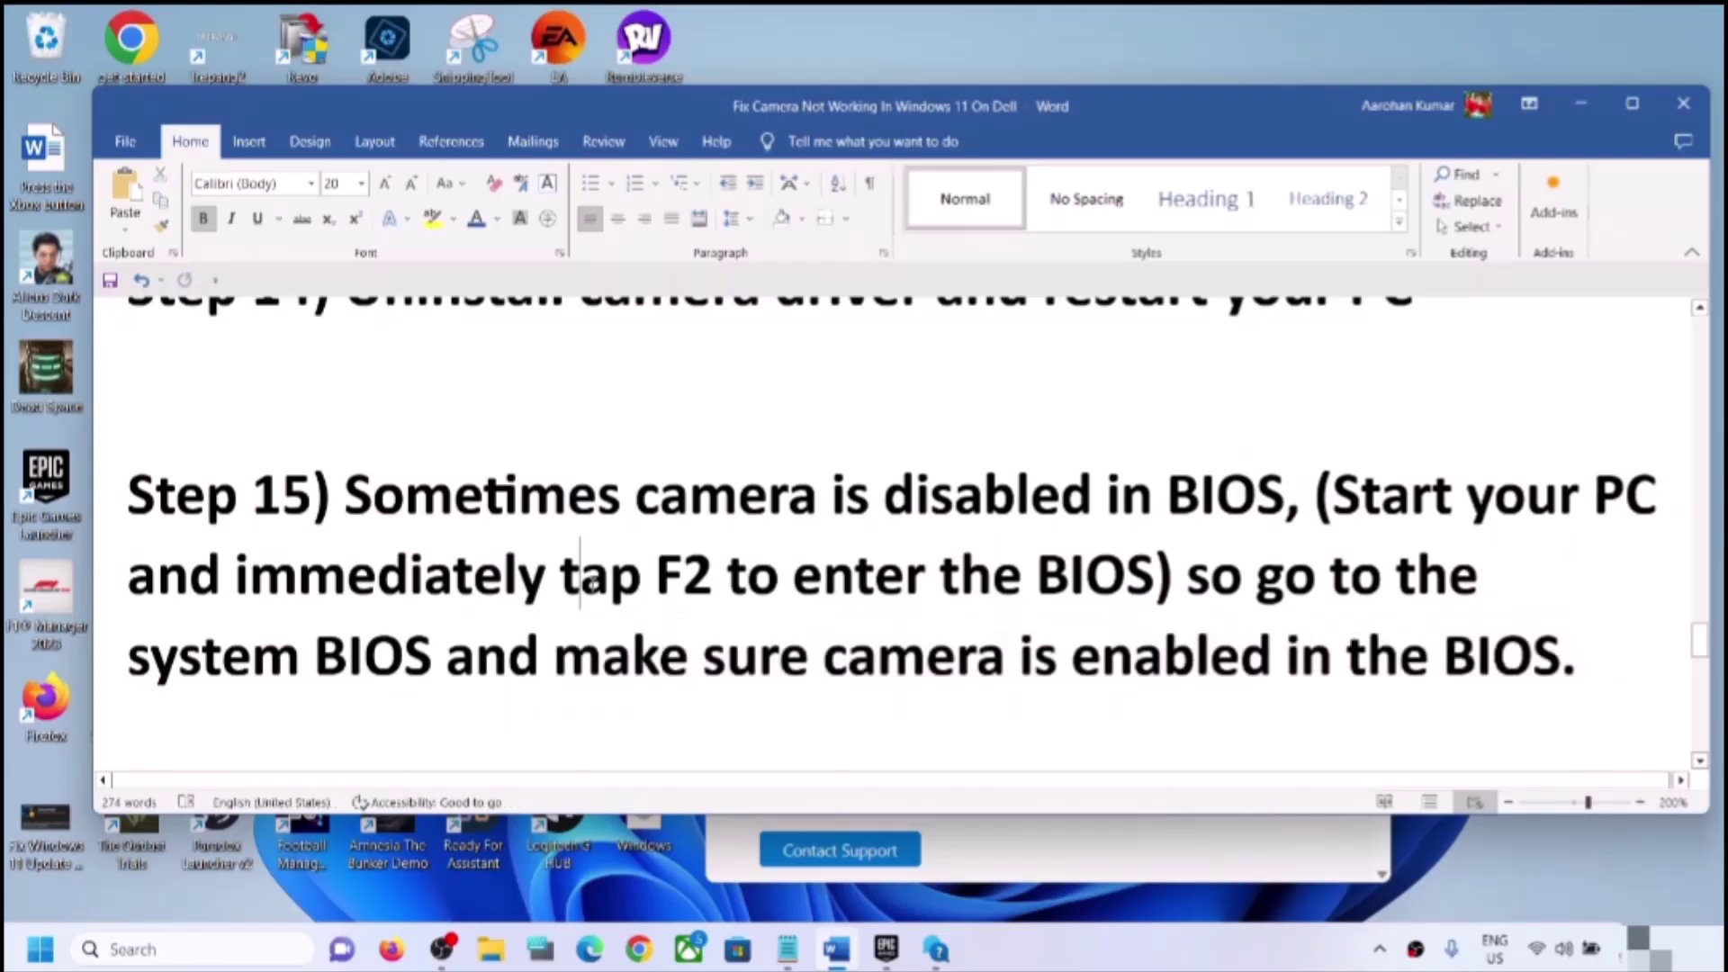
left_click_drag(872, 477, 1031, 495)
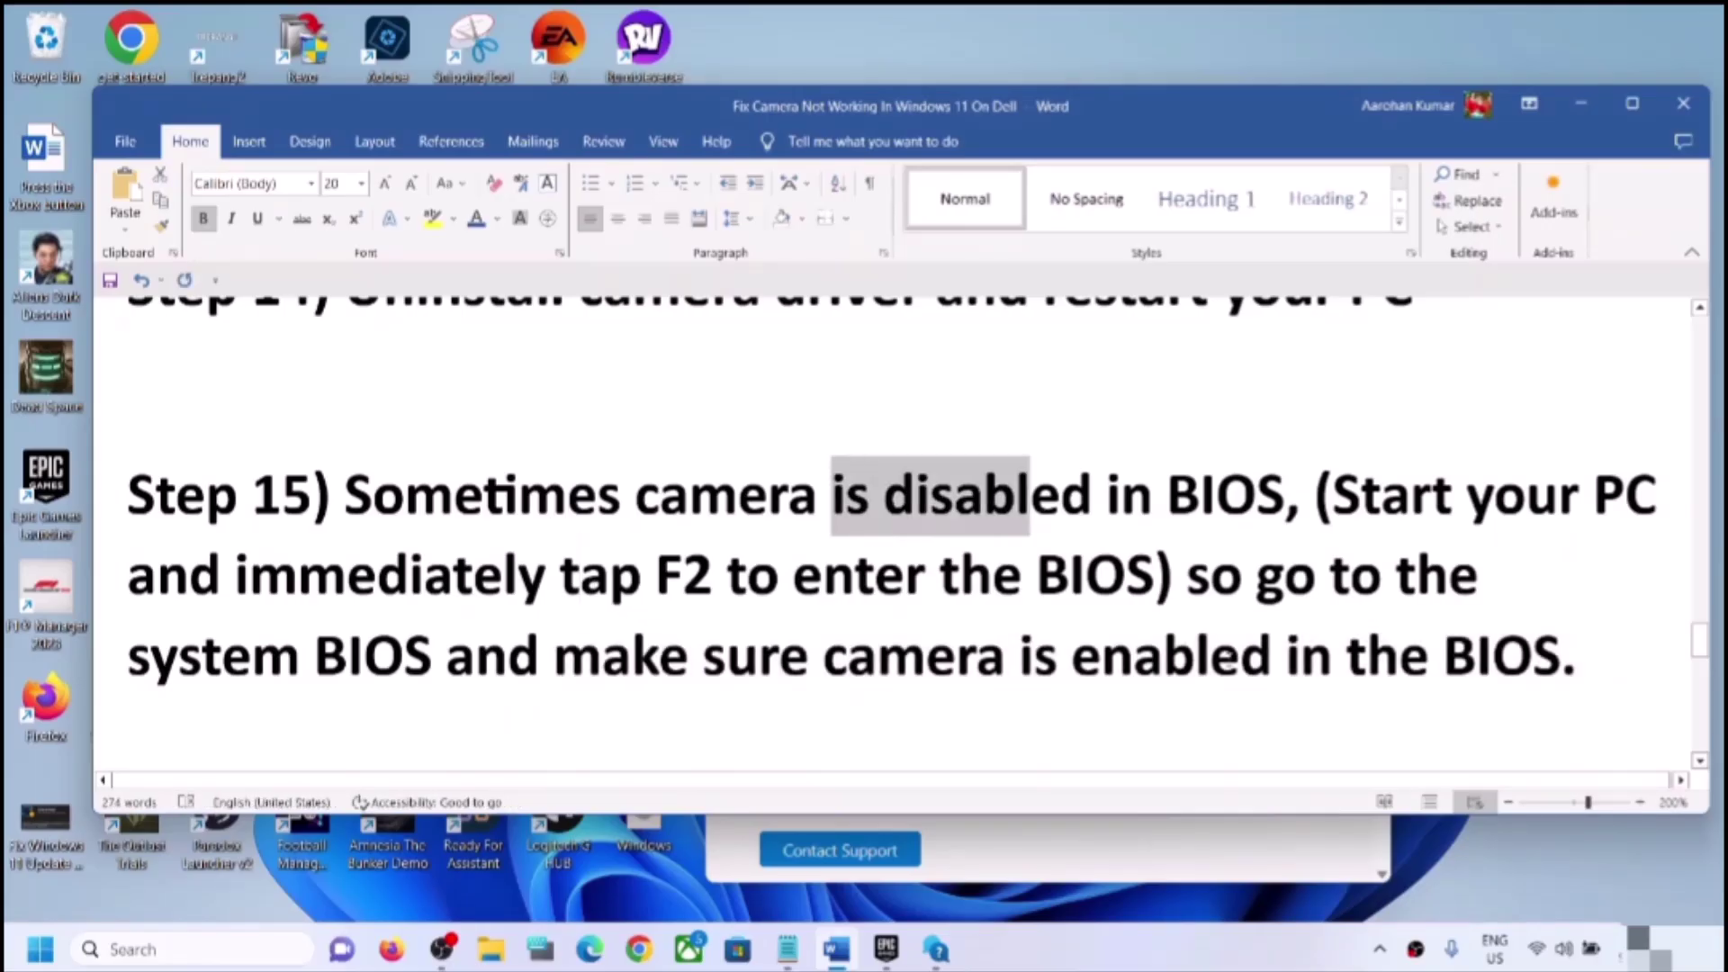
left_click_drag(1046, 651, 1366, 657)
left_click(823, 654)
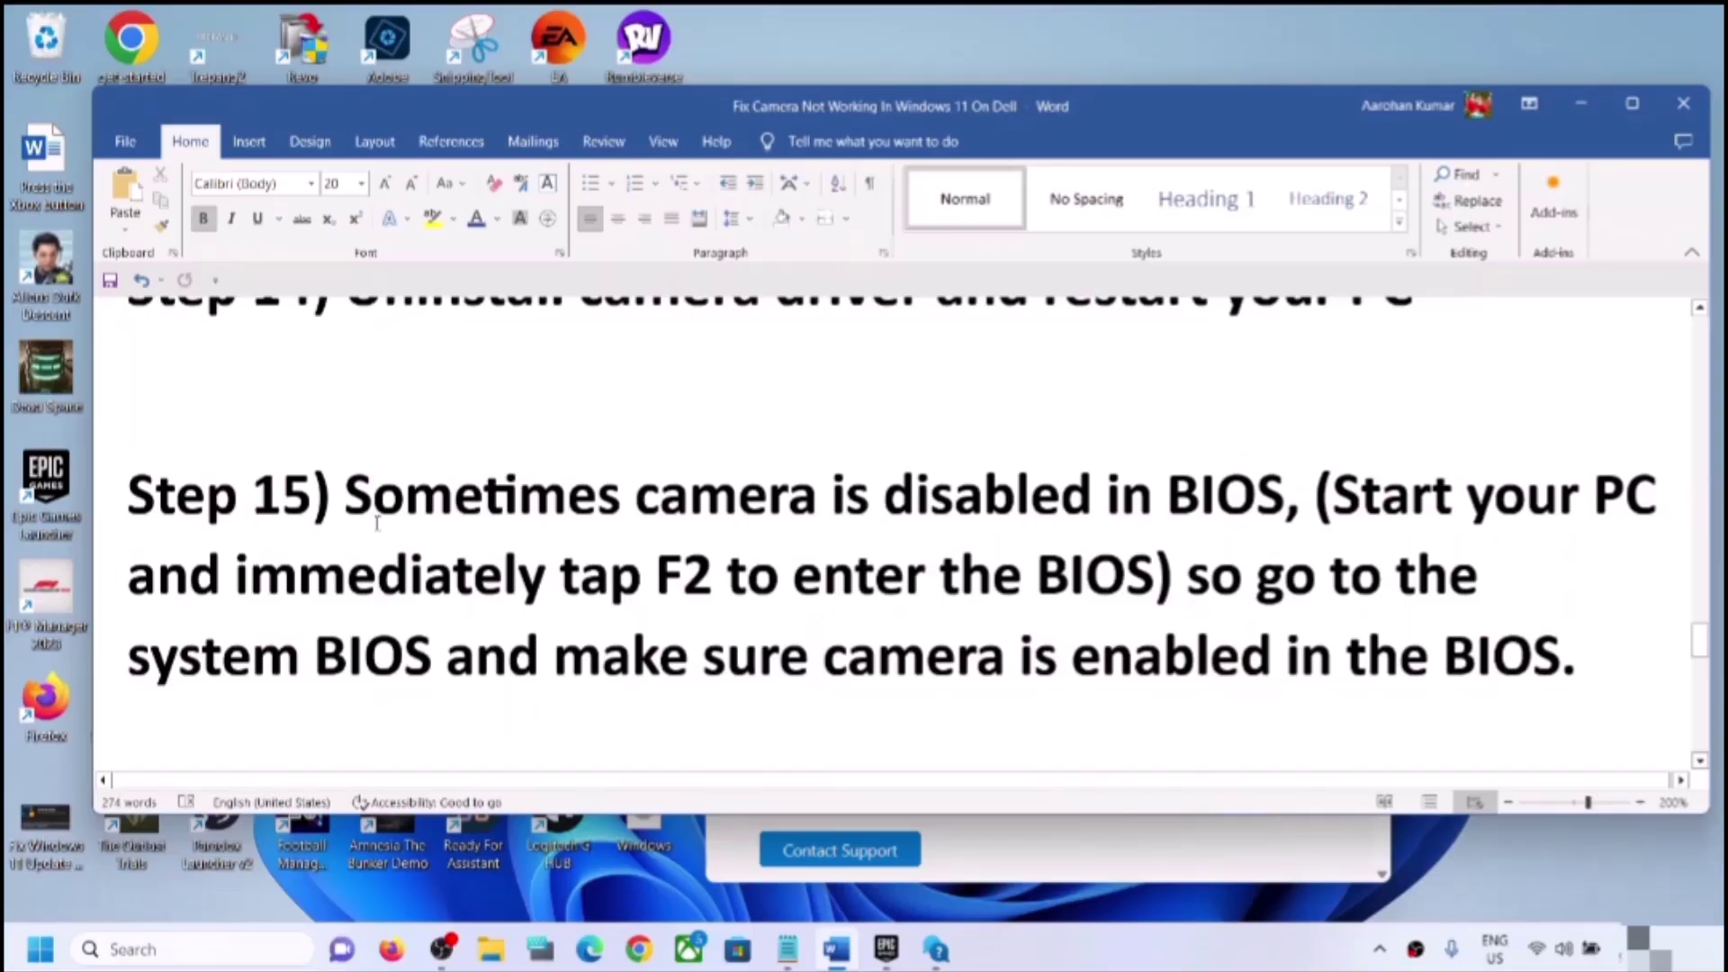
Step: Highlight Step 16 in Word, start a Windows Update check in Settings, then minimize Settings
scroll(610, 614, "down", 3)
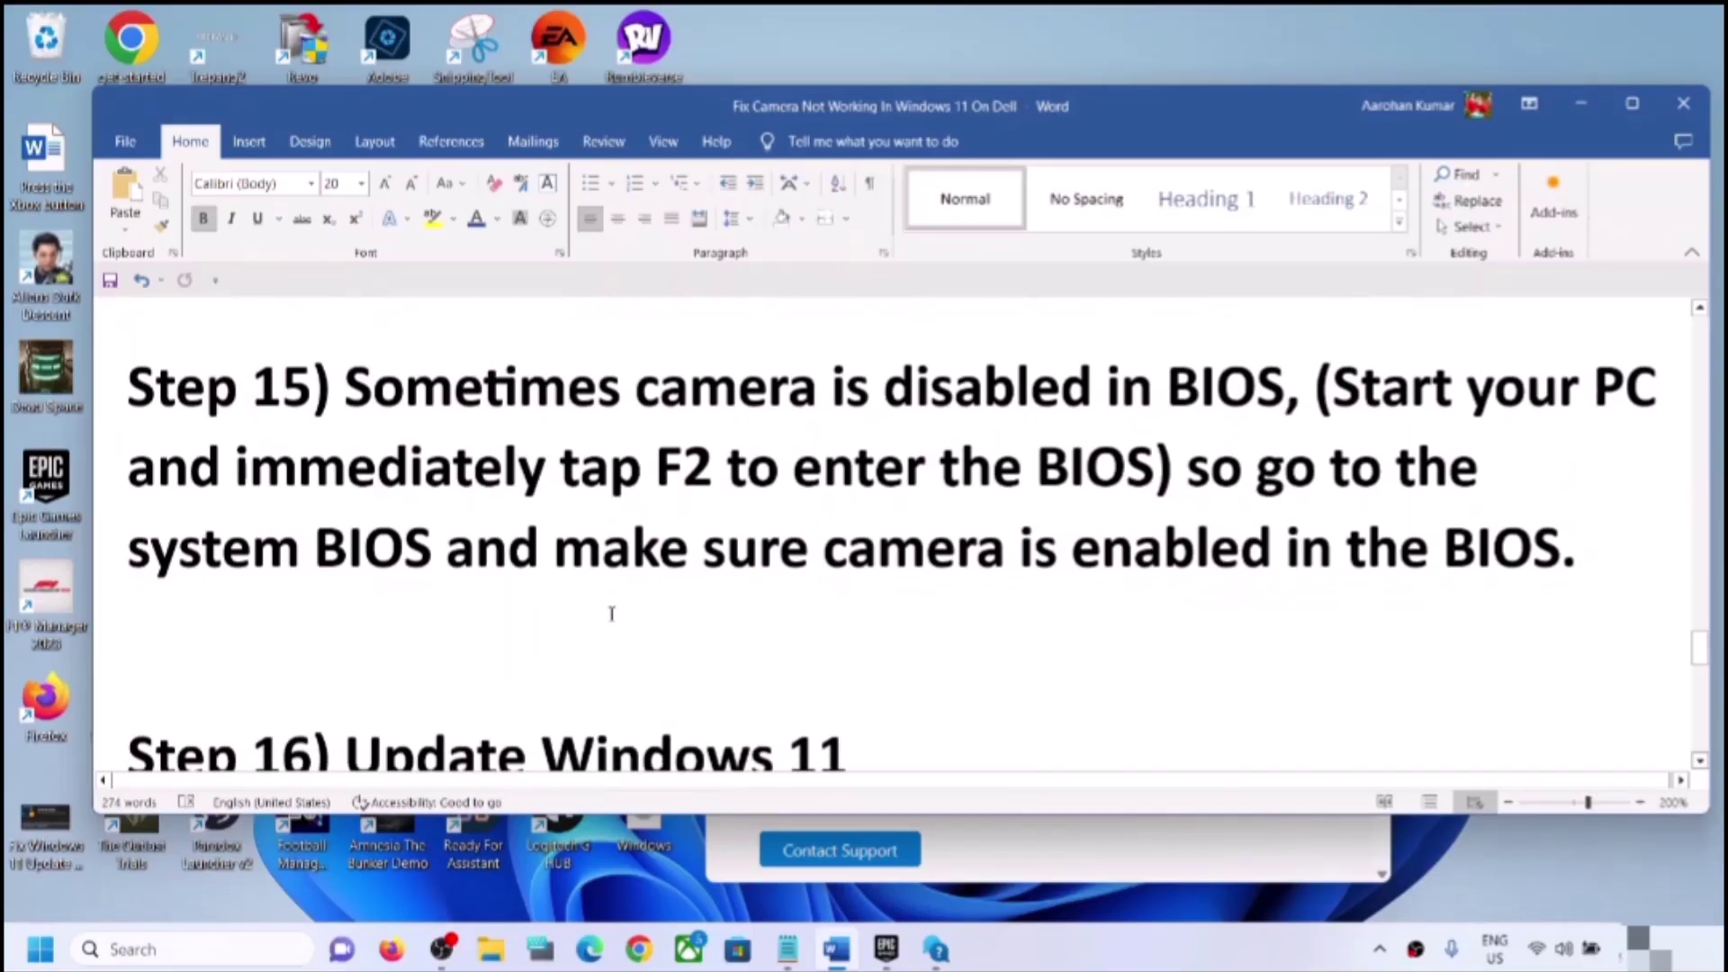
scroll(610, 614, "up", 1)
left_click_drag(347, 650, 968, 628)
key("super+i")
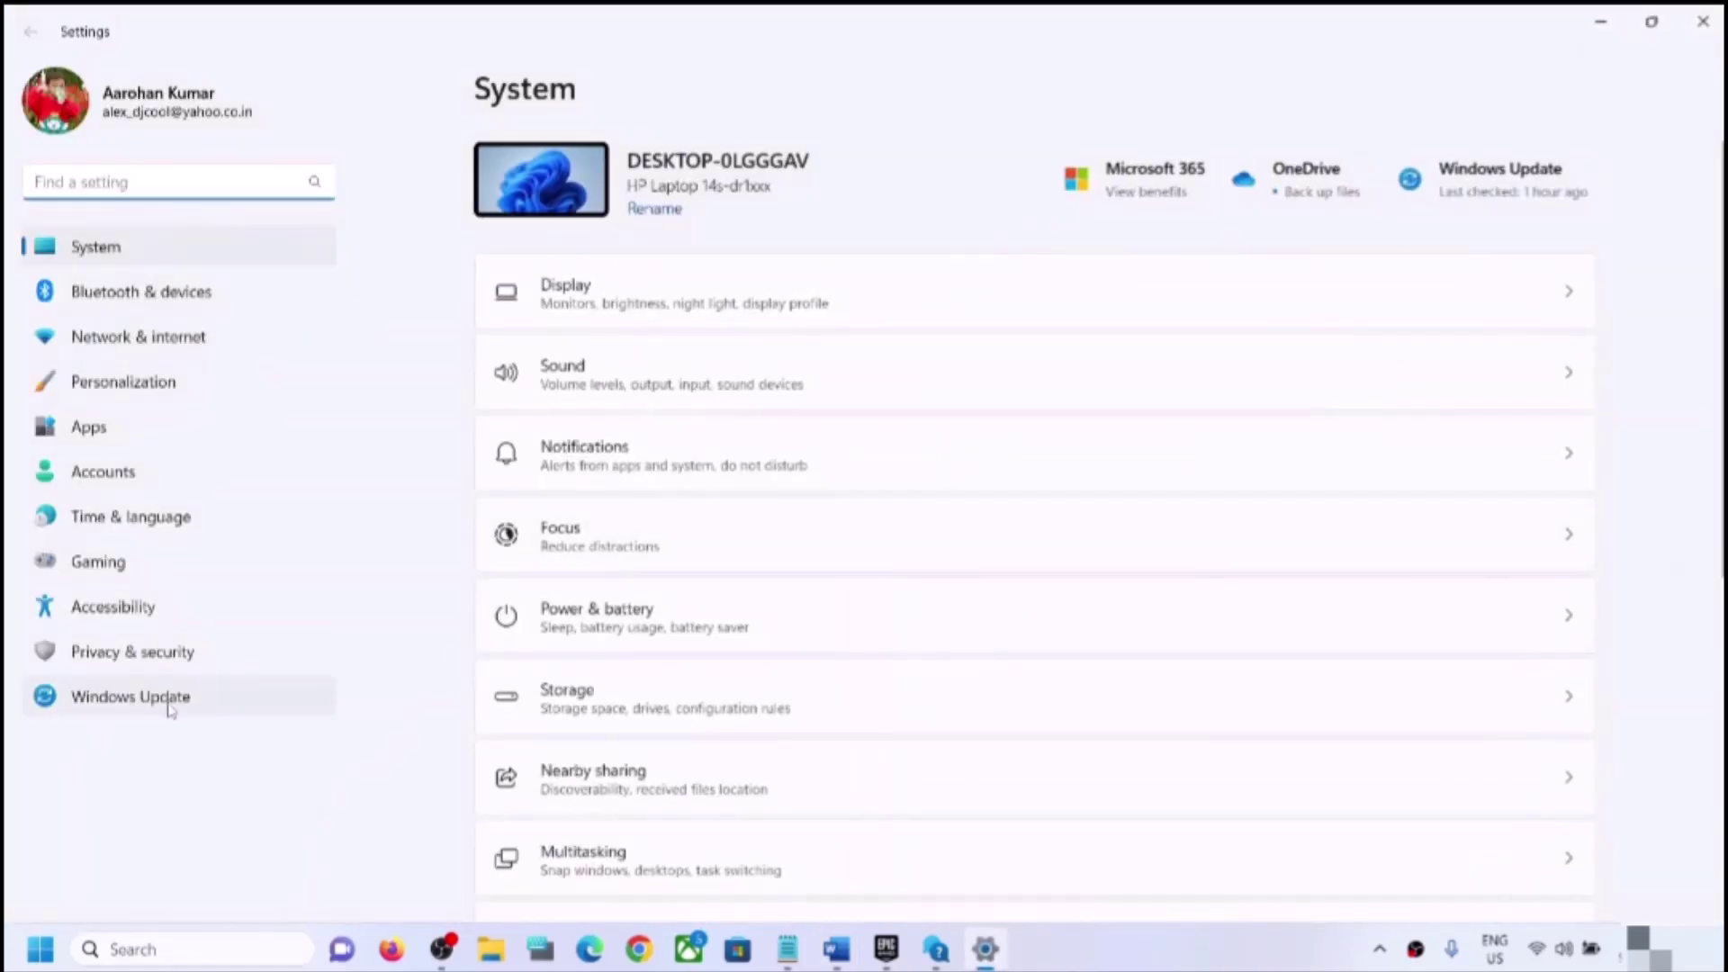
left_click(158, 700)
left_click(1509, 202)
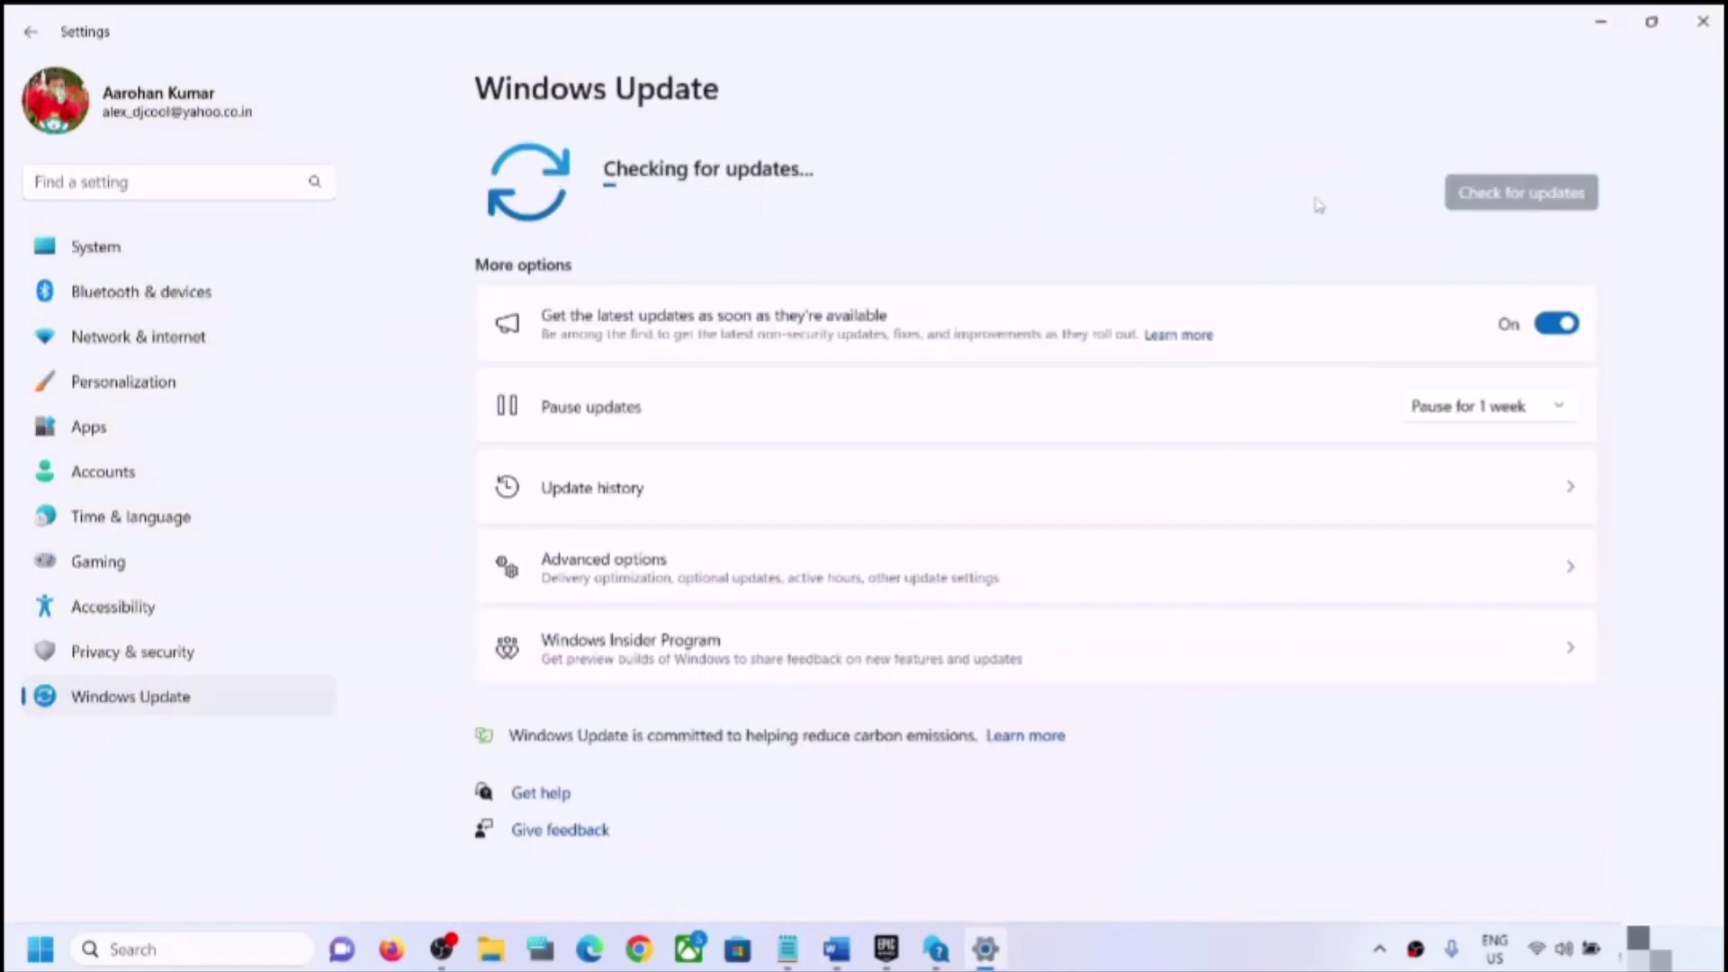
left_click(1582, 22)
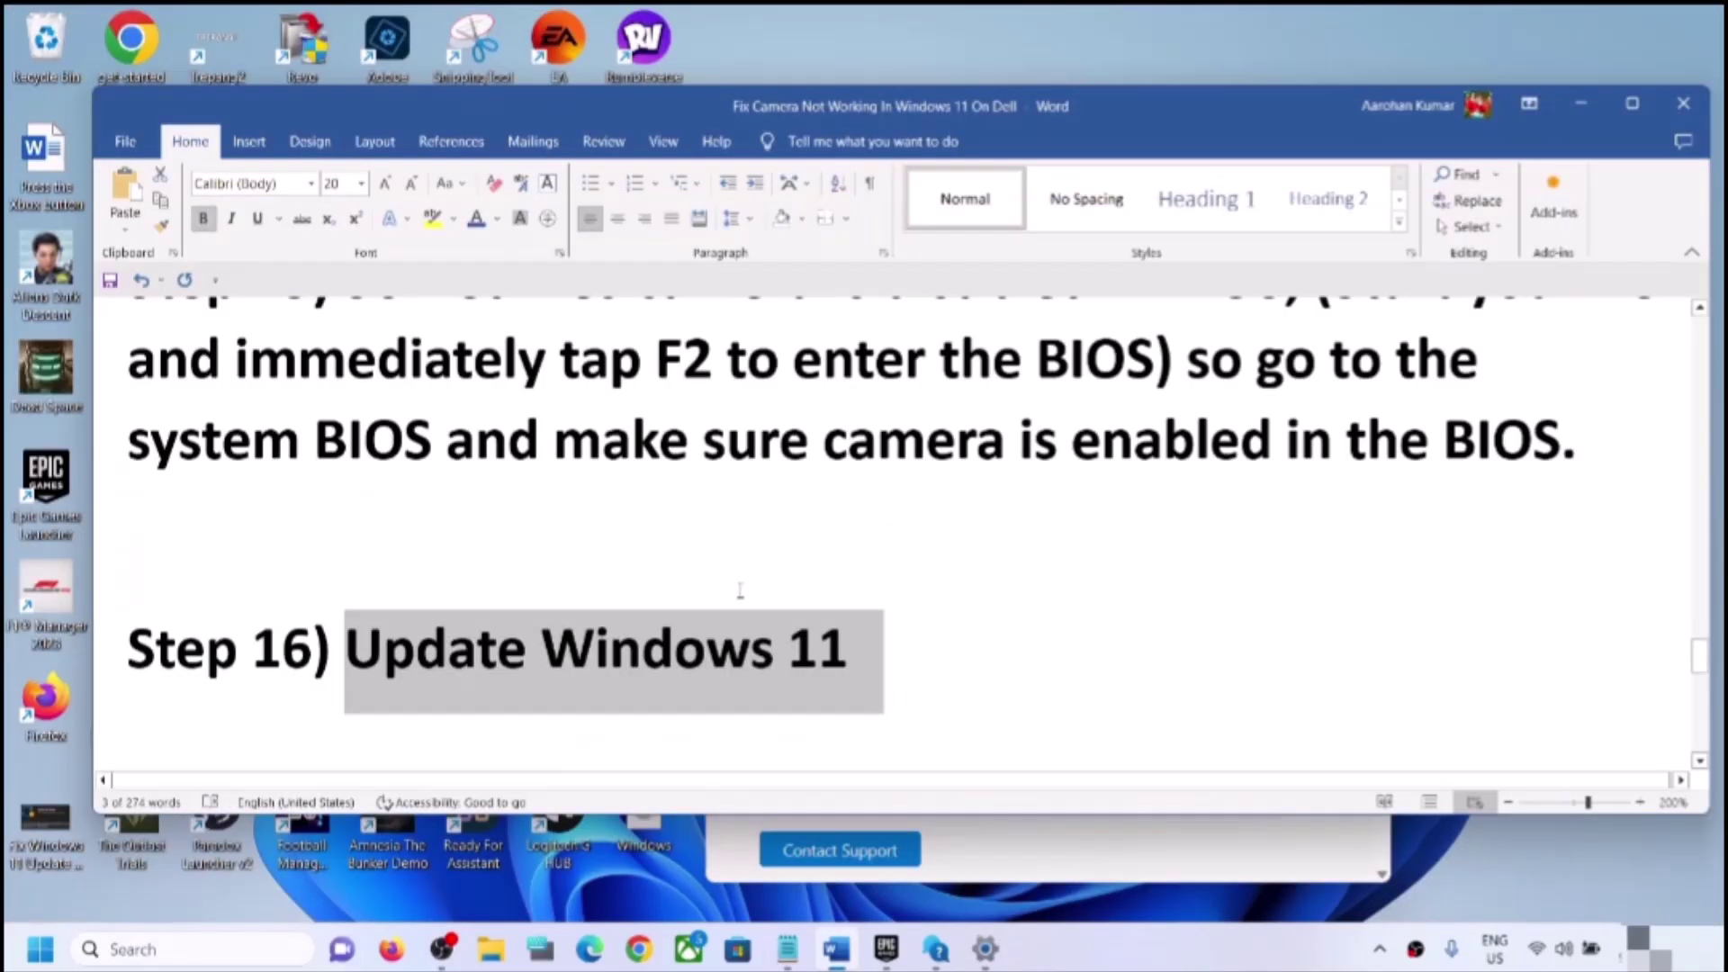
Step: Highlight 'Perform Cleanboot' in Step 17 and launch System Configuration from search
scroll(740, 589, "down", 3)
left_click_drag(346, 642, 846, 642)
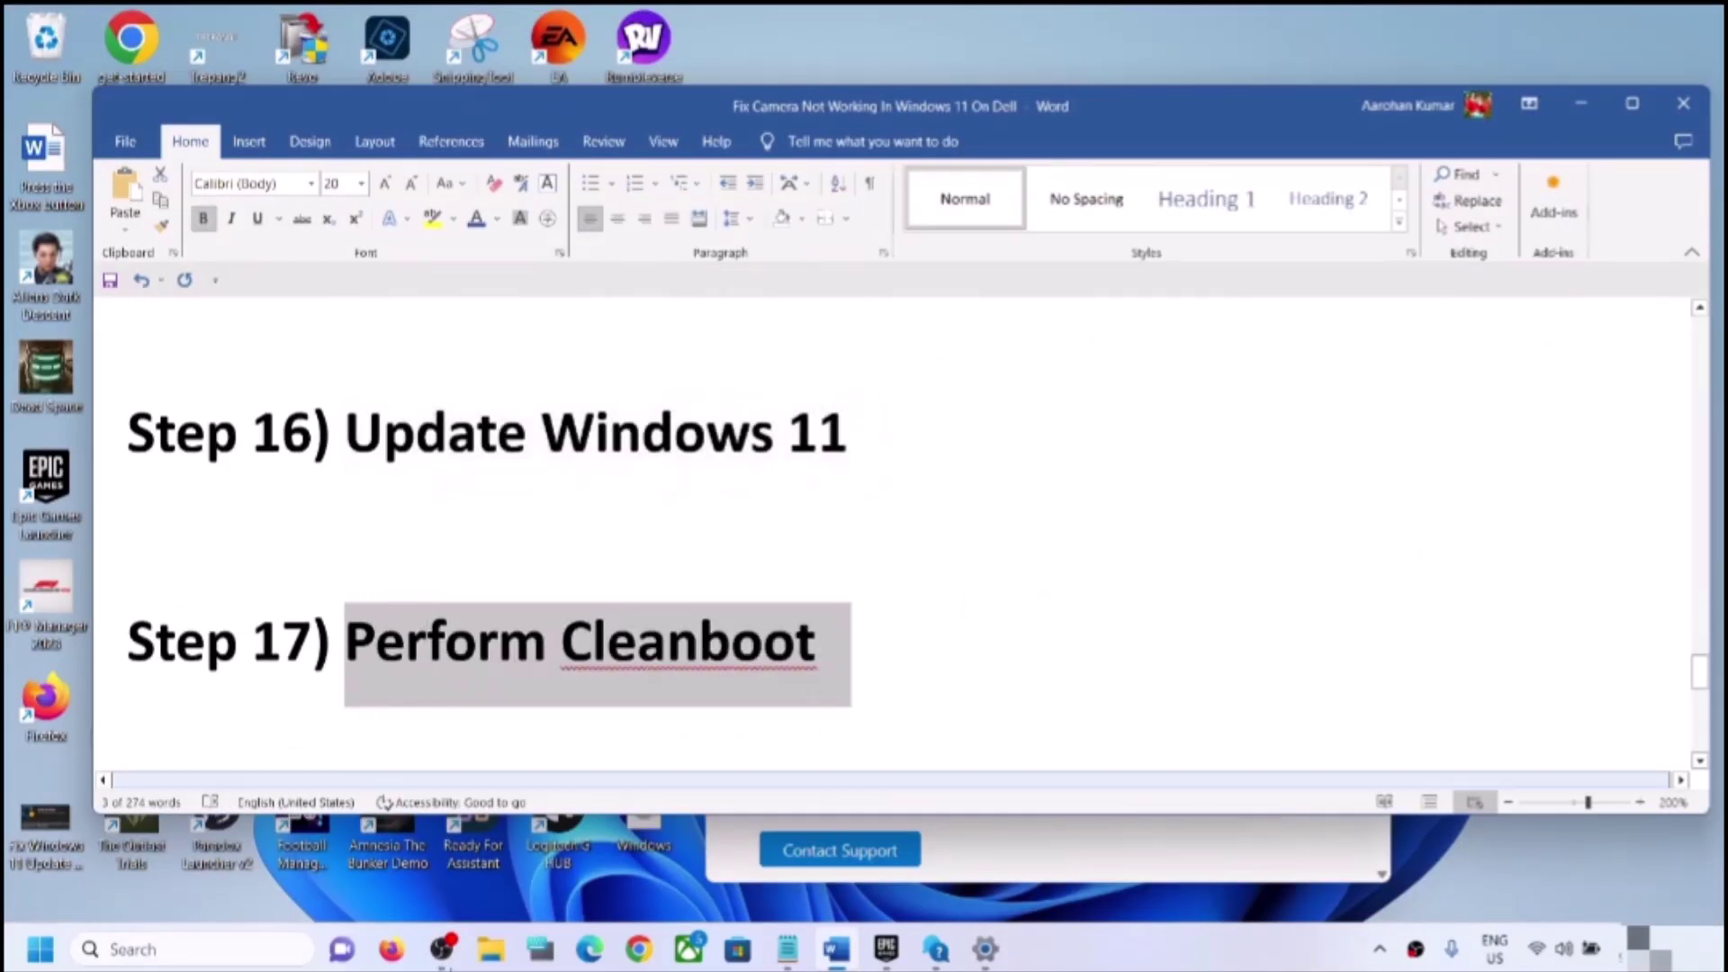
left_click(135, 949)
type("sys")
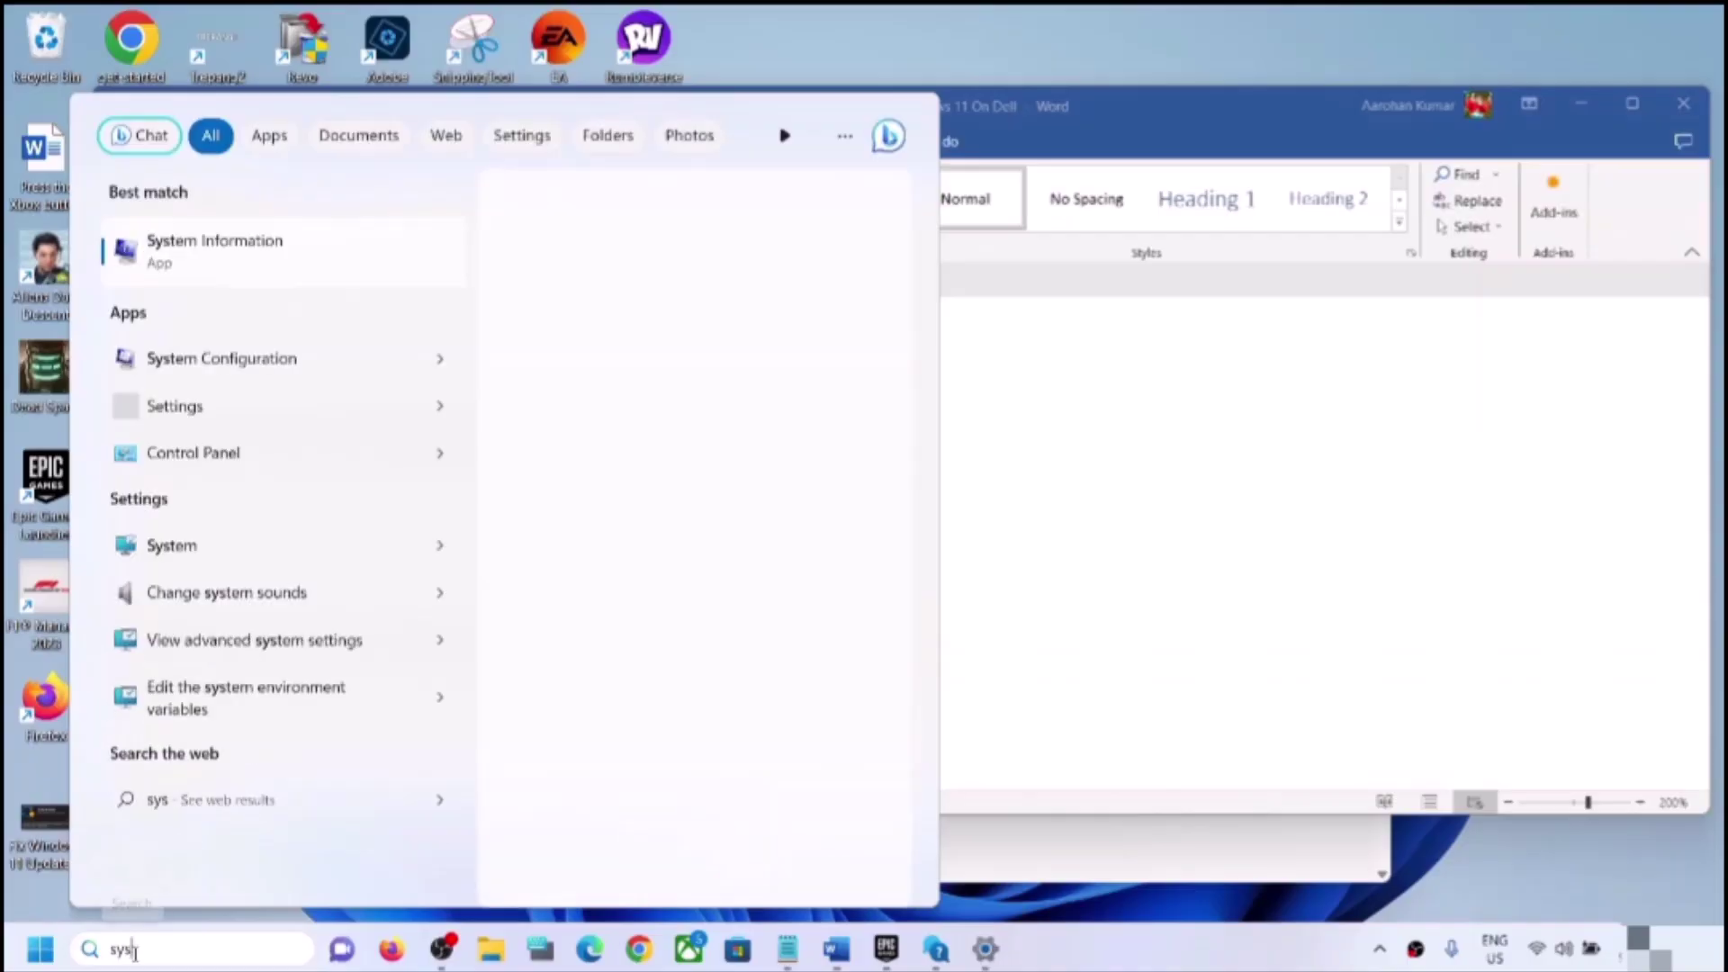
type("tem ")
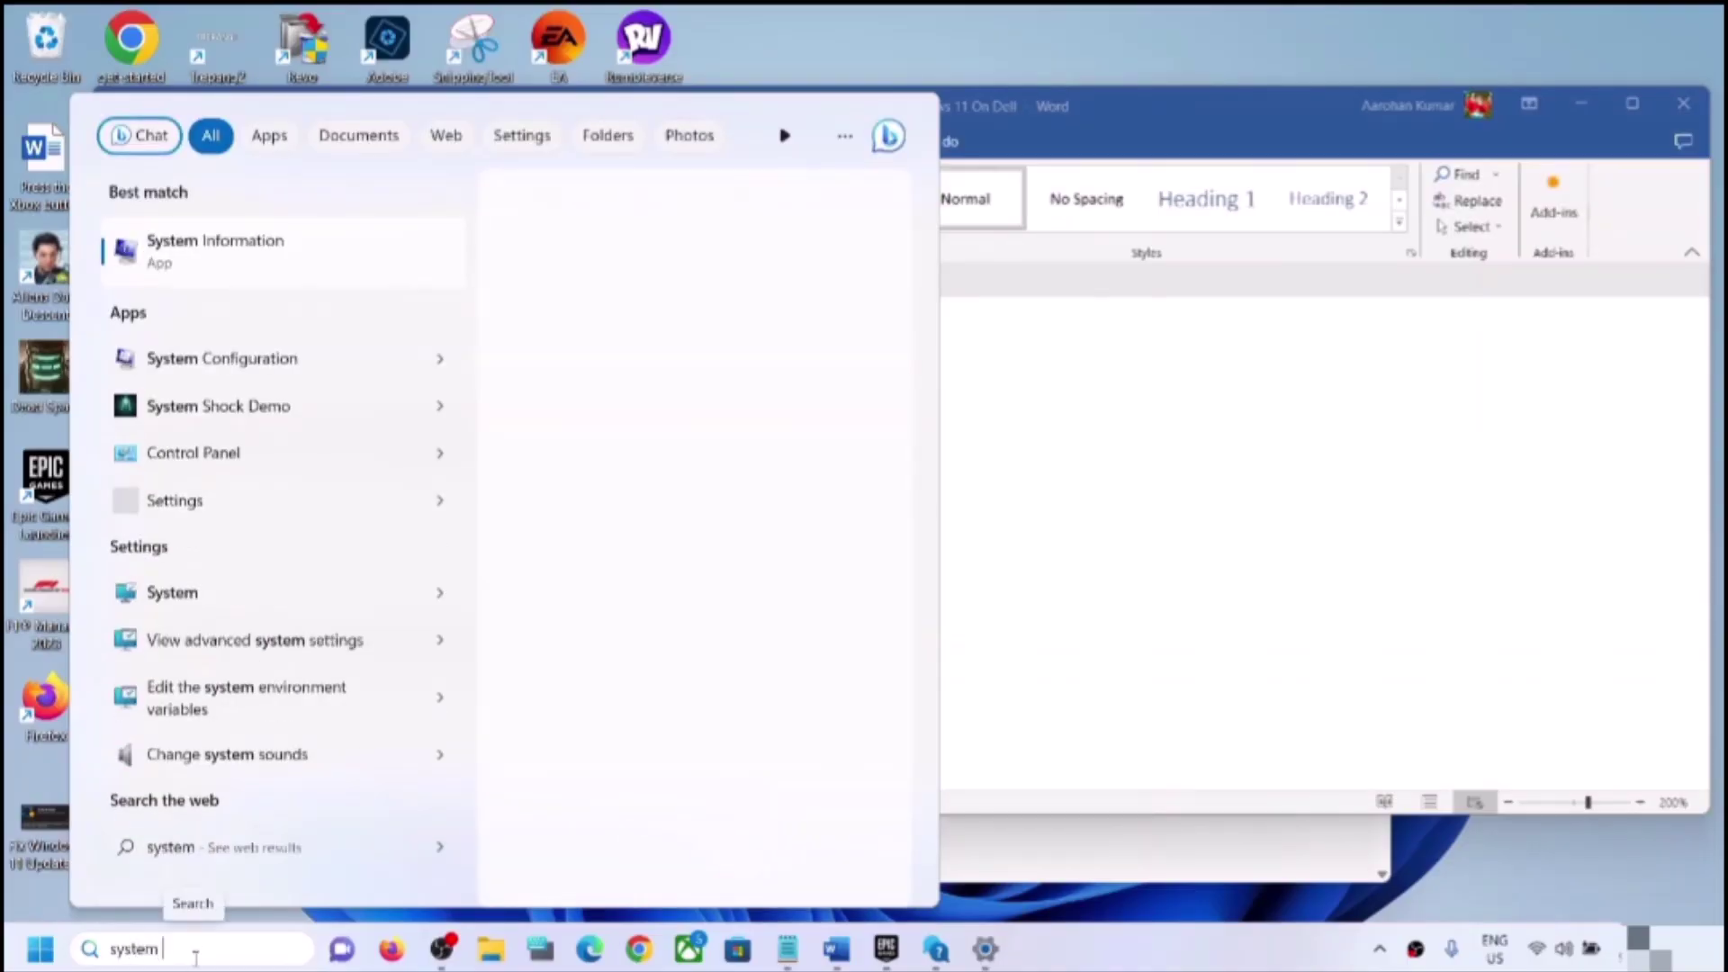
type("configuration")
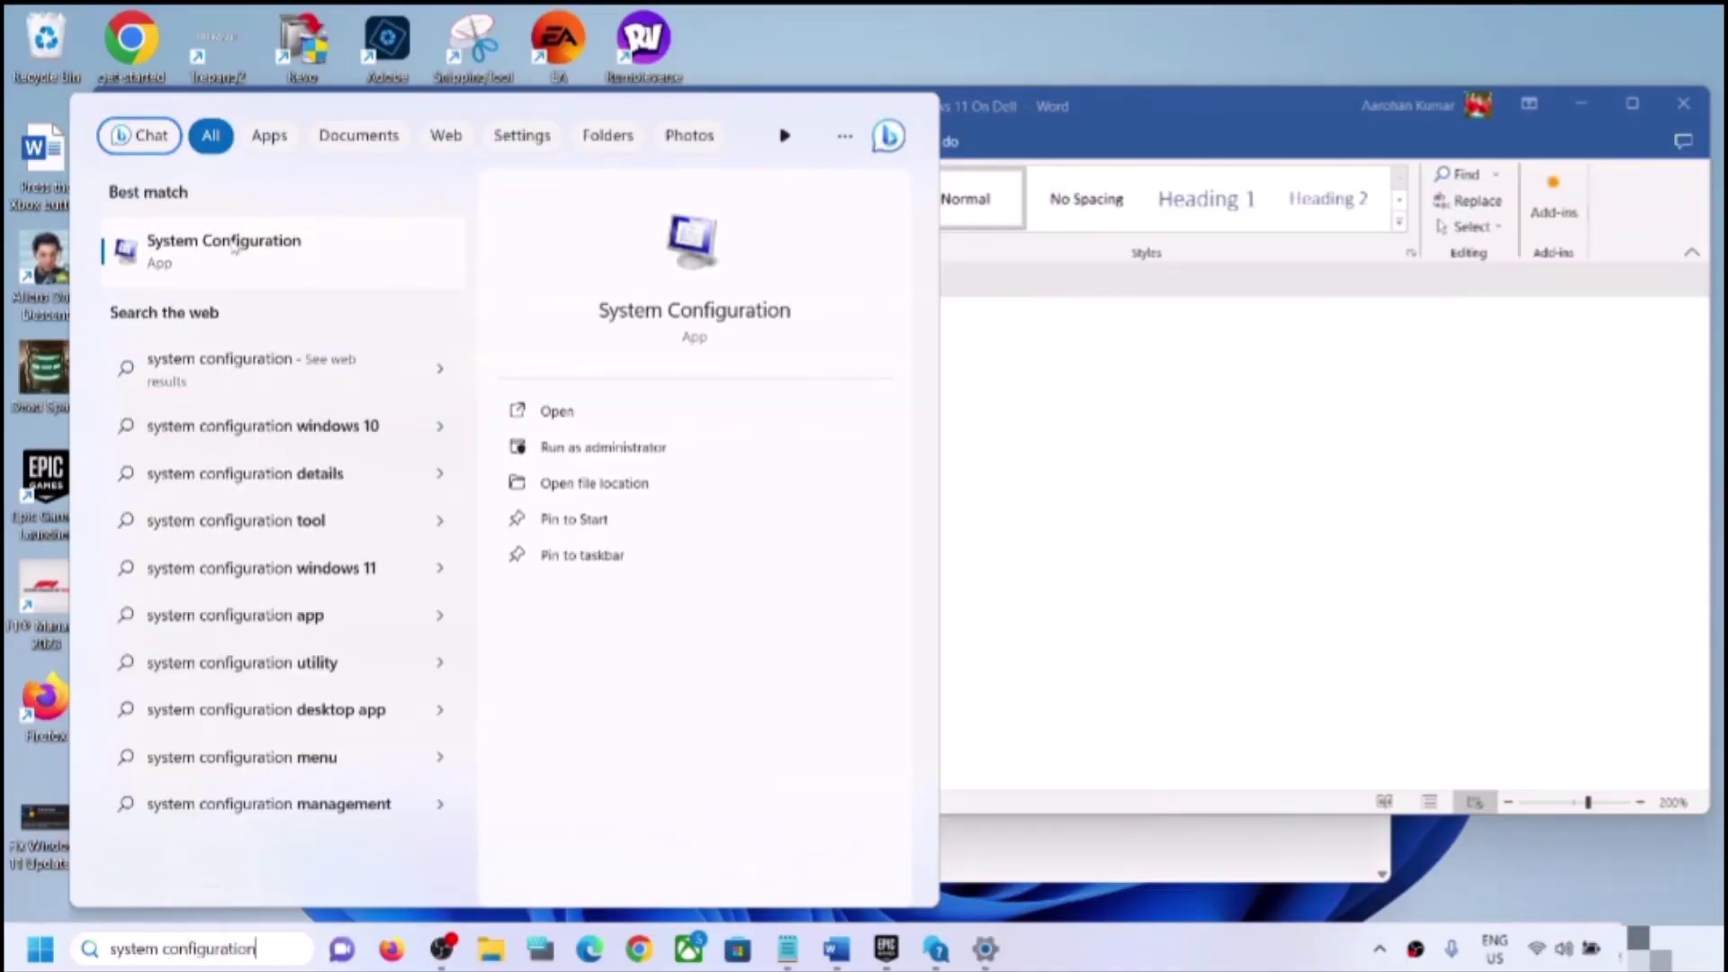
key("Return")
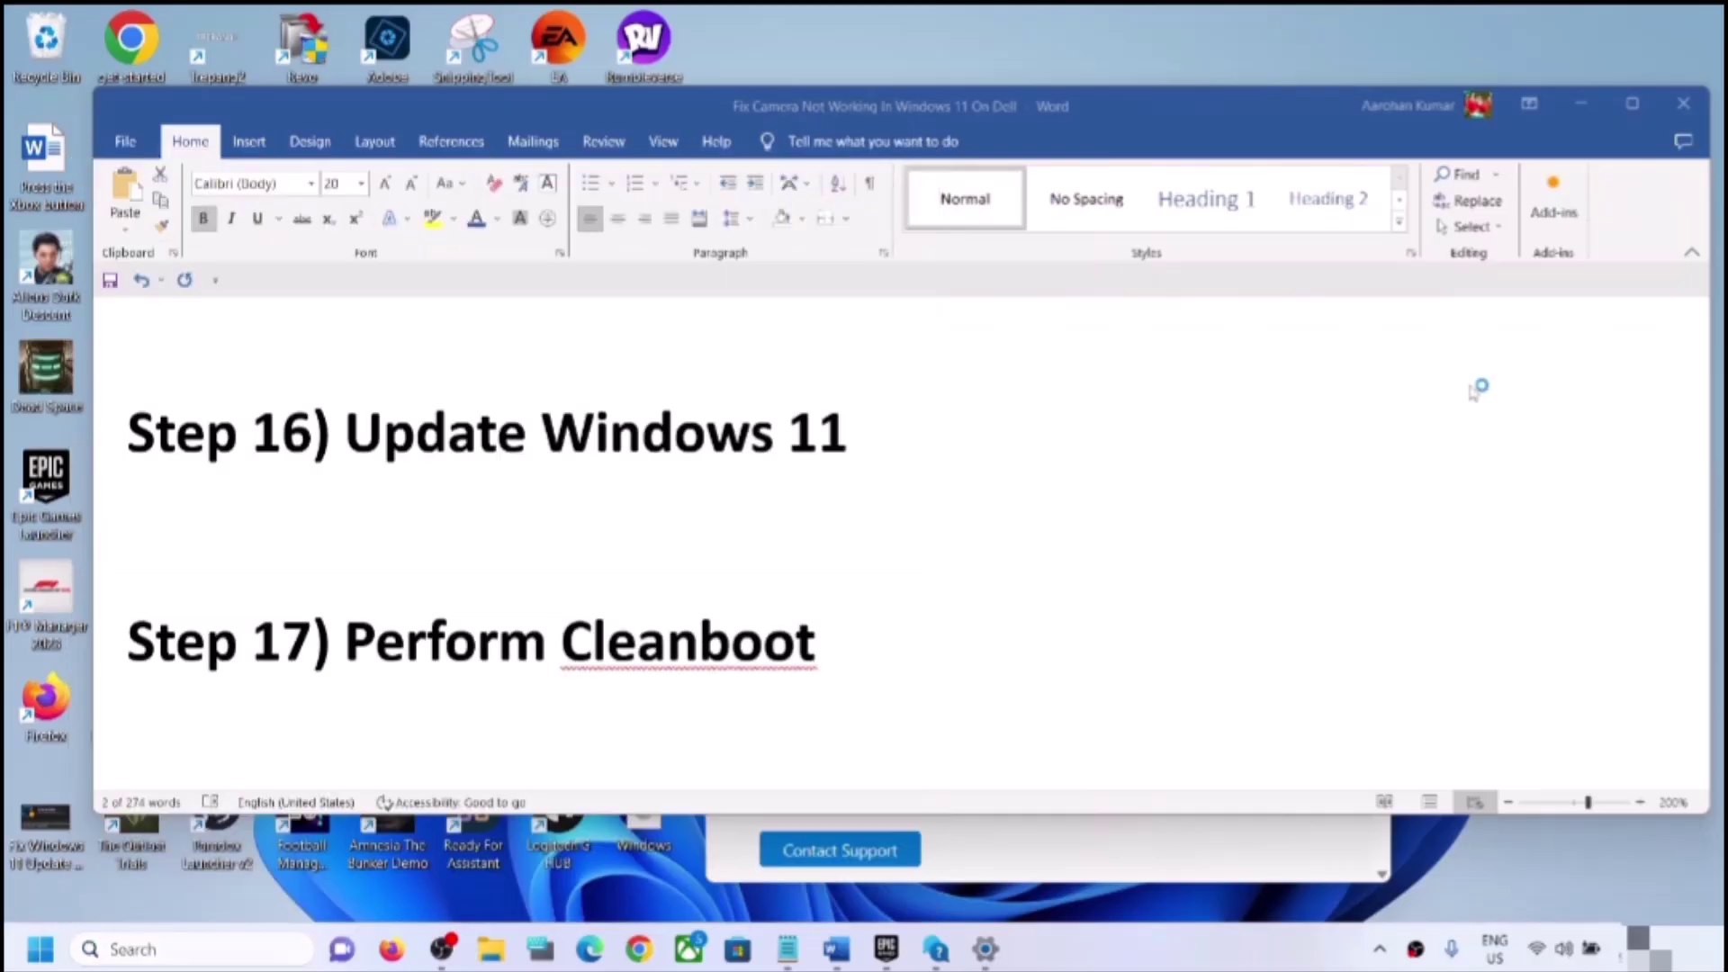
Step: Hide all Microsoft services, disable the rest, apply with OK, and dismiss the restart prompt
left_click(695, 302)
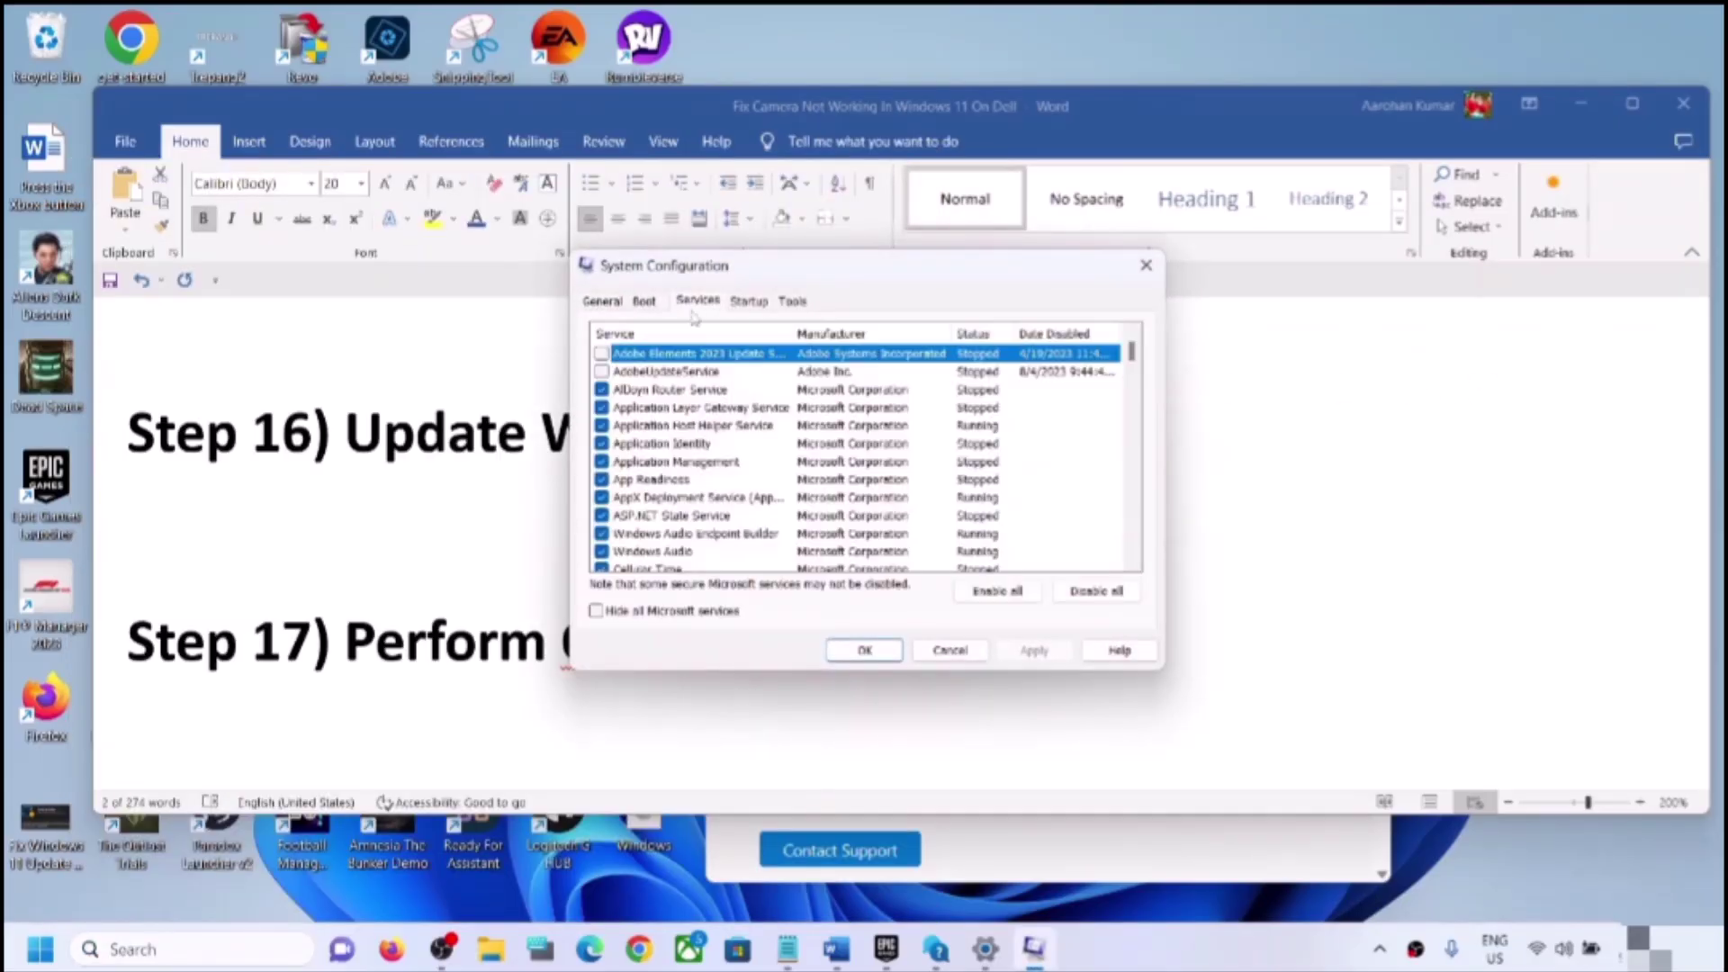
left_click(598, 614)
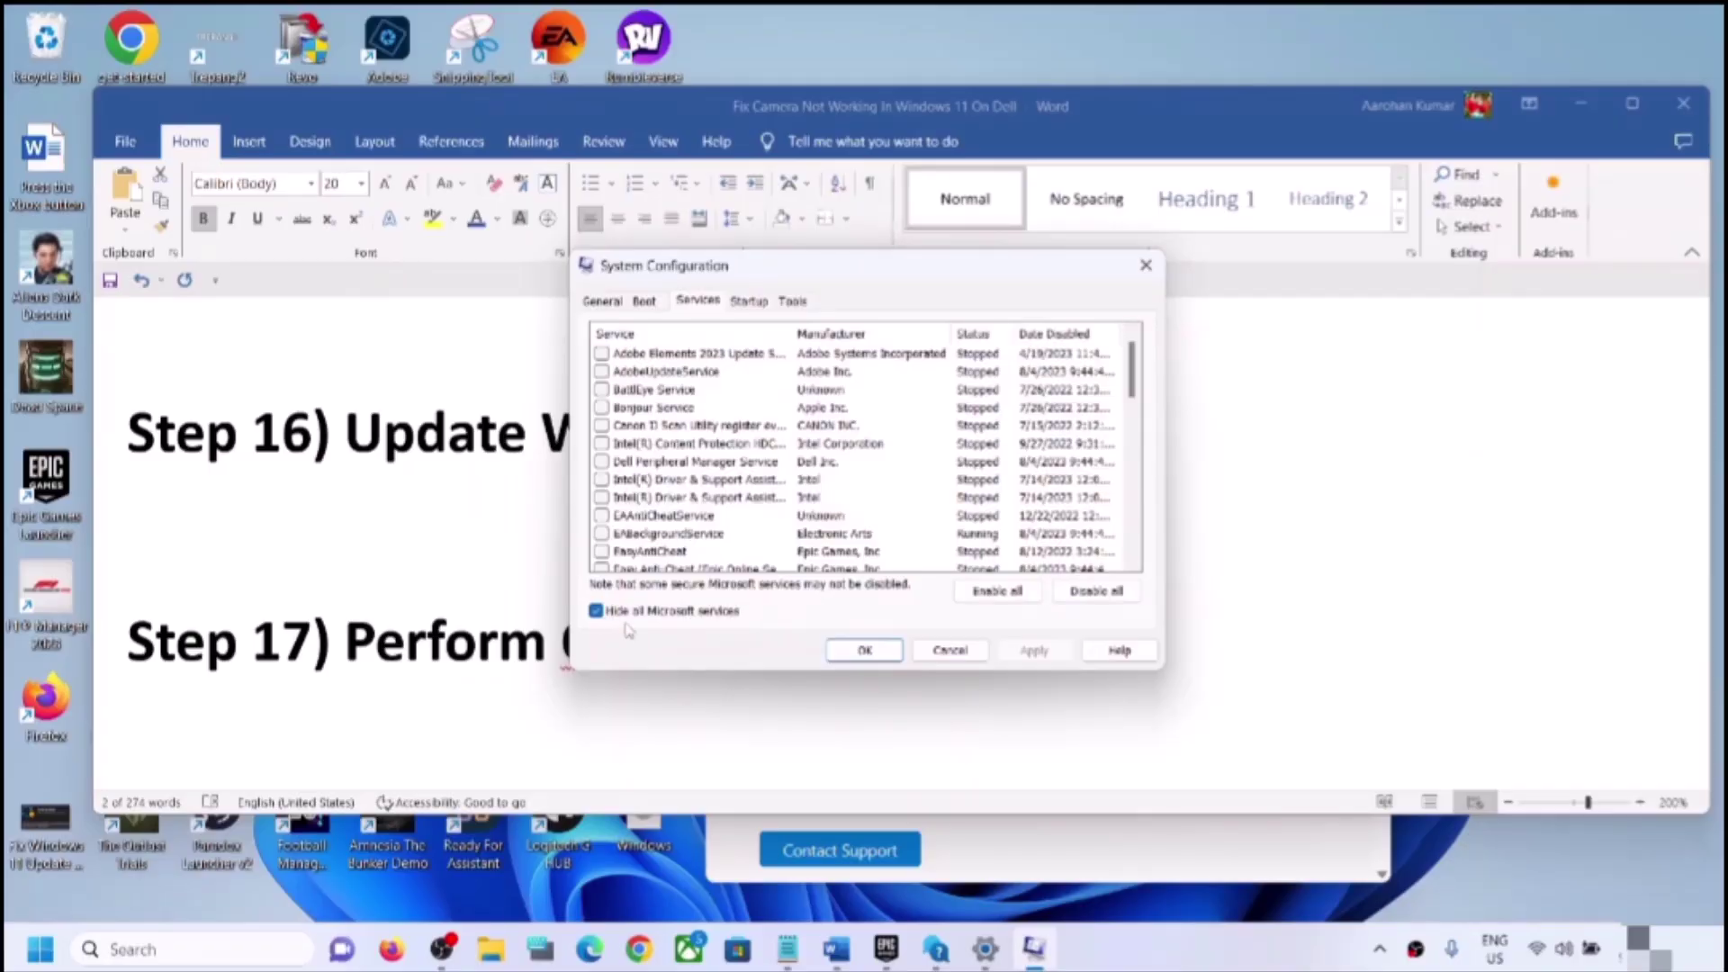
left_click(1132, 594)
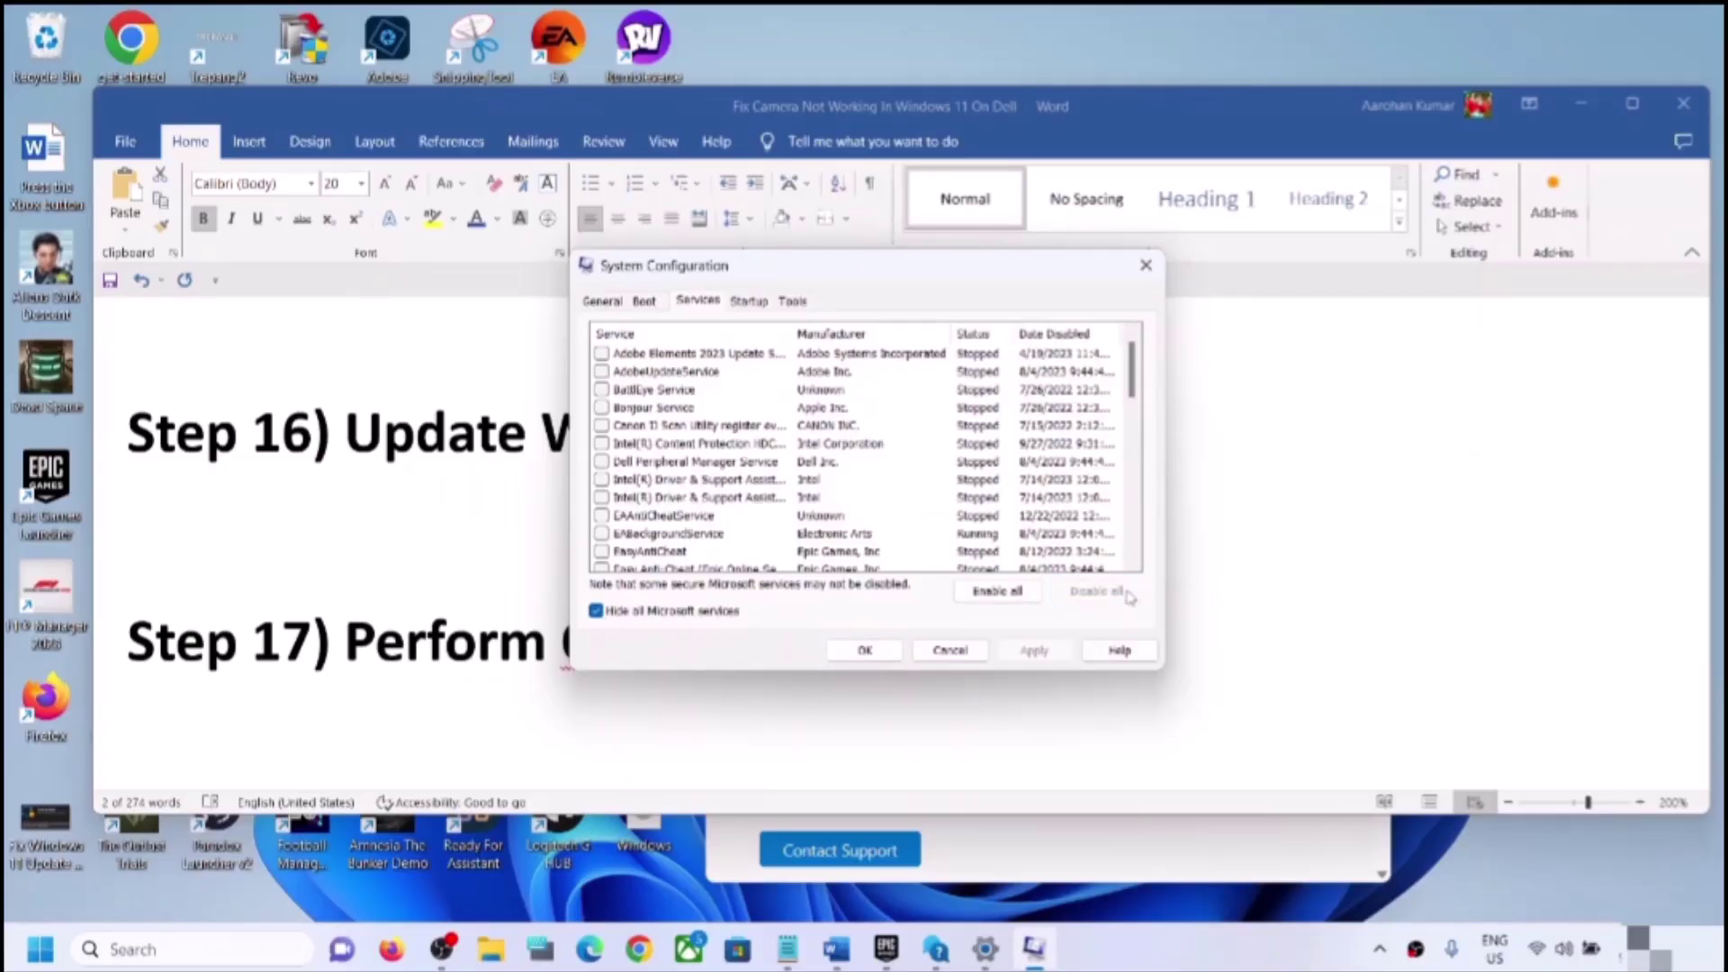
left_click(864, 649)
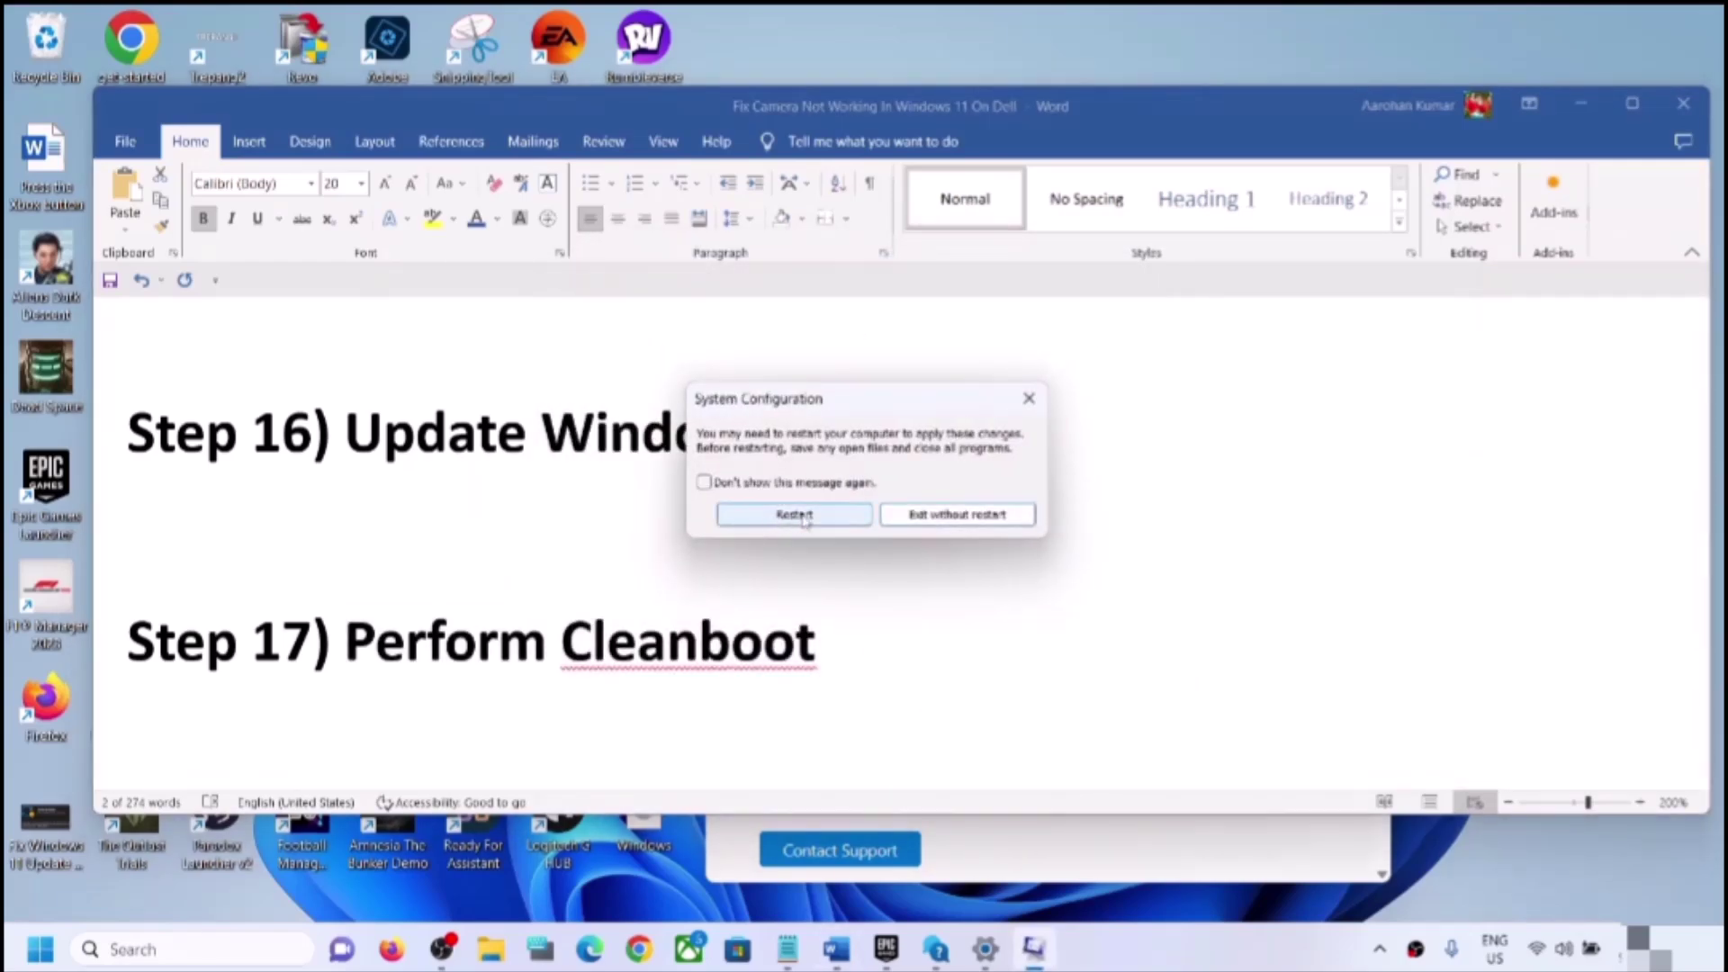
left_click(1029, 398)
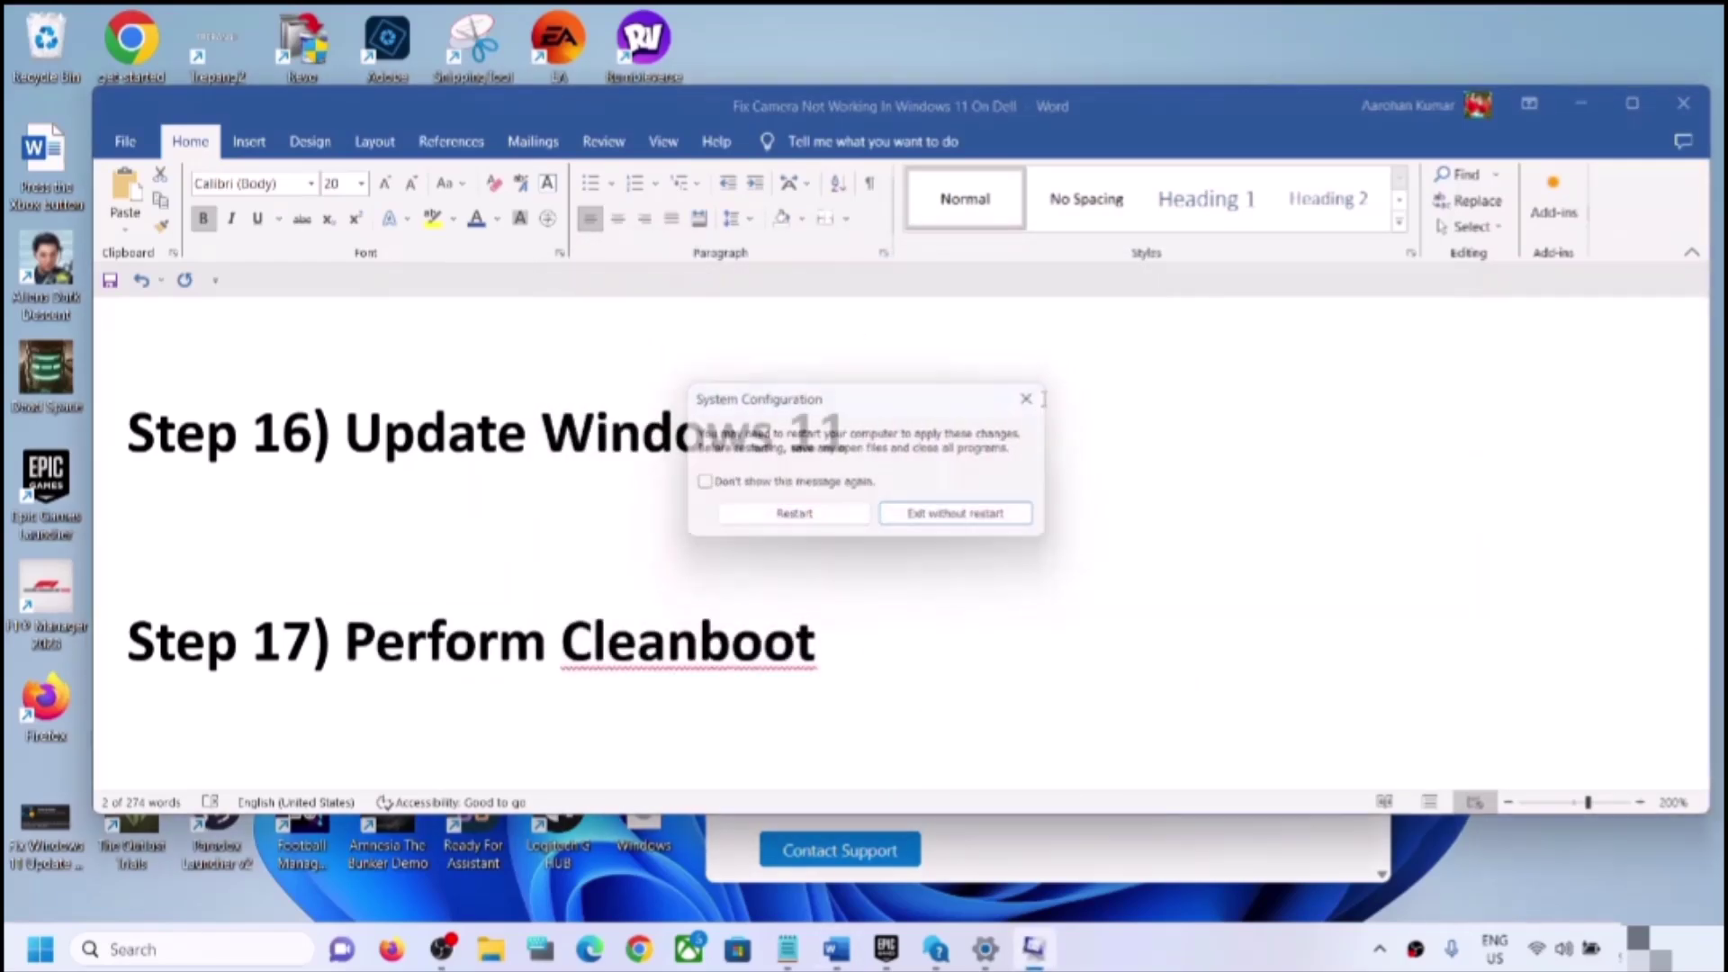
Step: Highlight 'Update system BIOS' in Step 18, glance at Quick Settings, then highlight 'Perform system restore' in Step 19
scroll(492, 639, "down", 3)
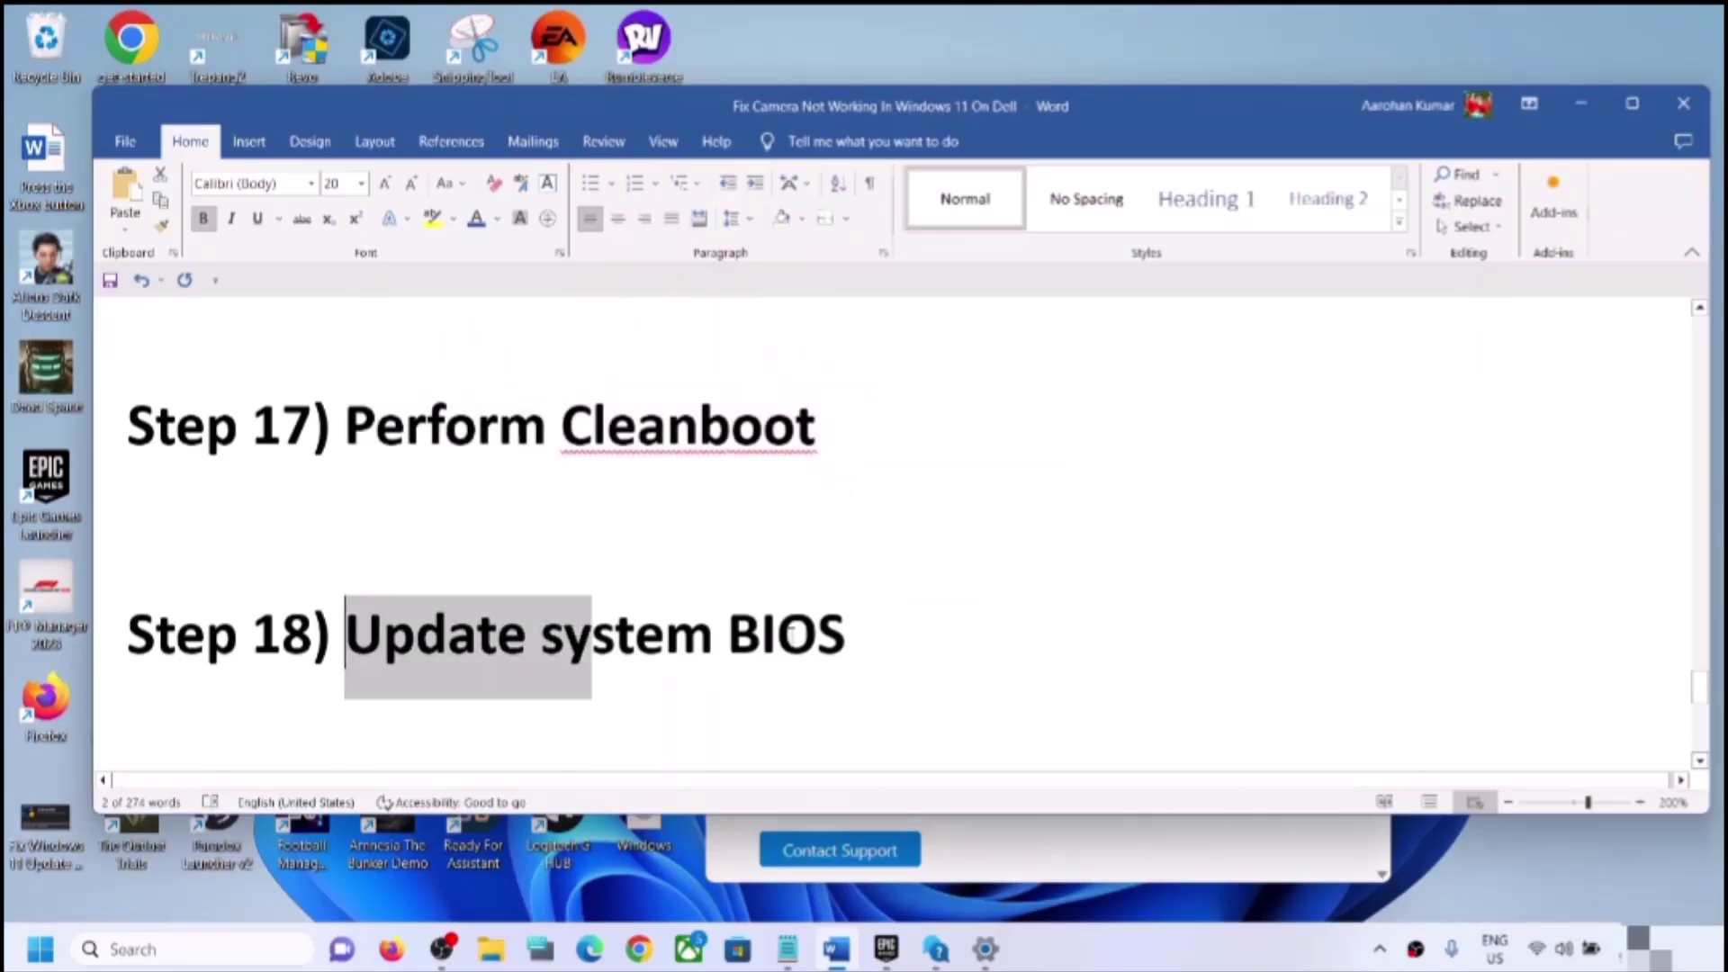
left_click_drag(721, 635, 829, 636)
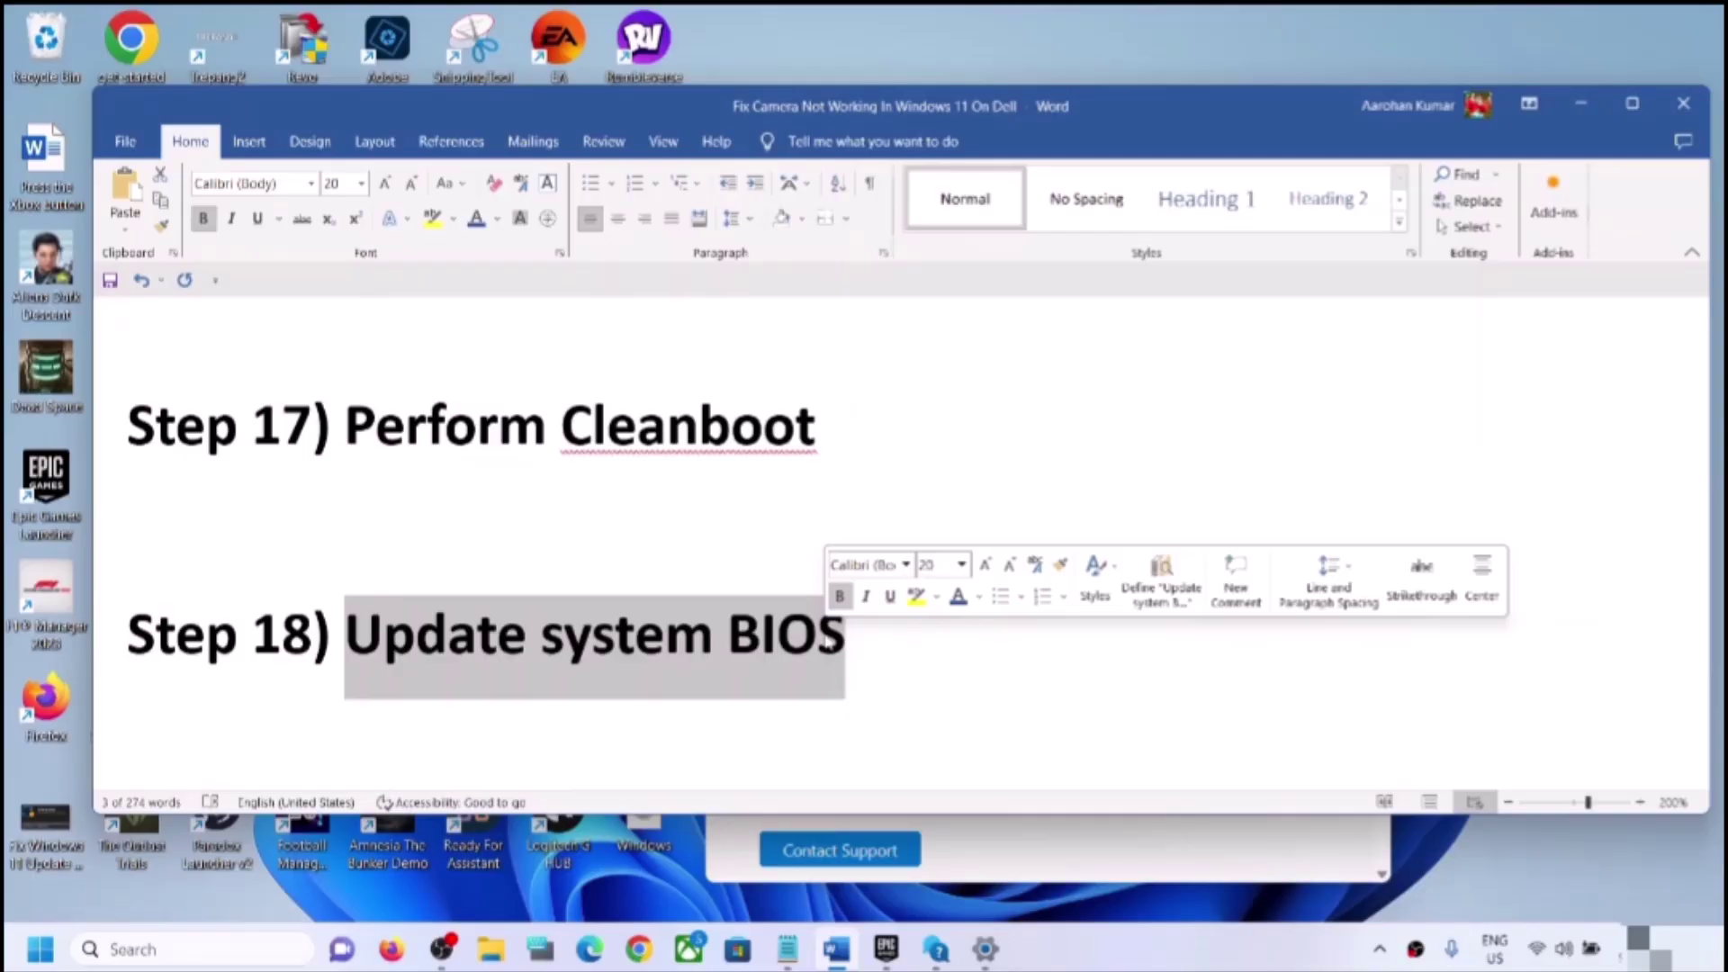
left_click(1591, 950)
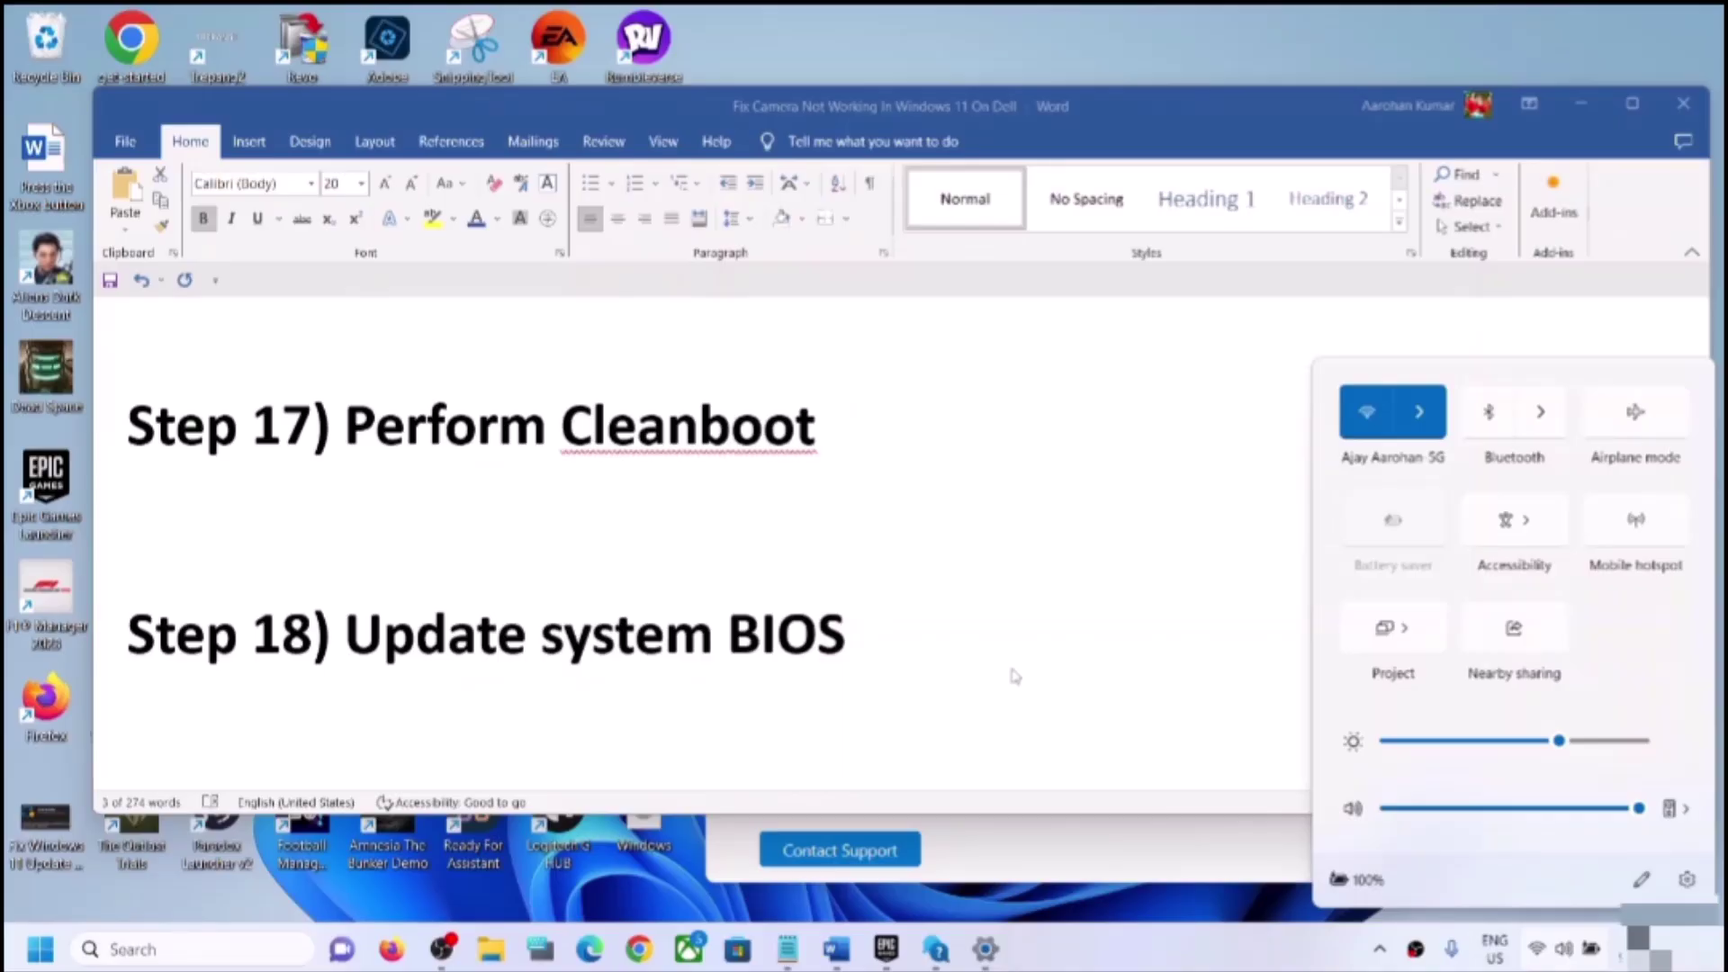
left_click(895, 627)
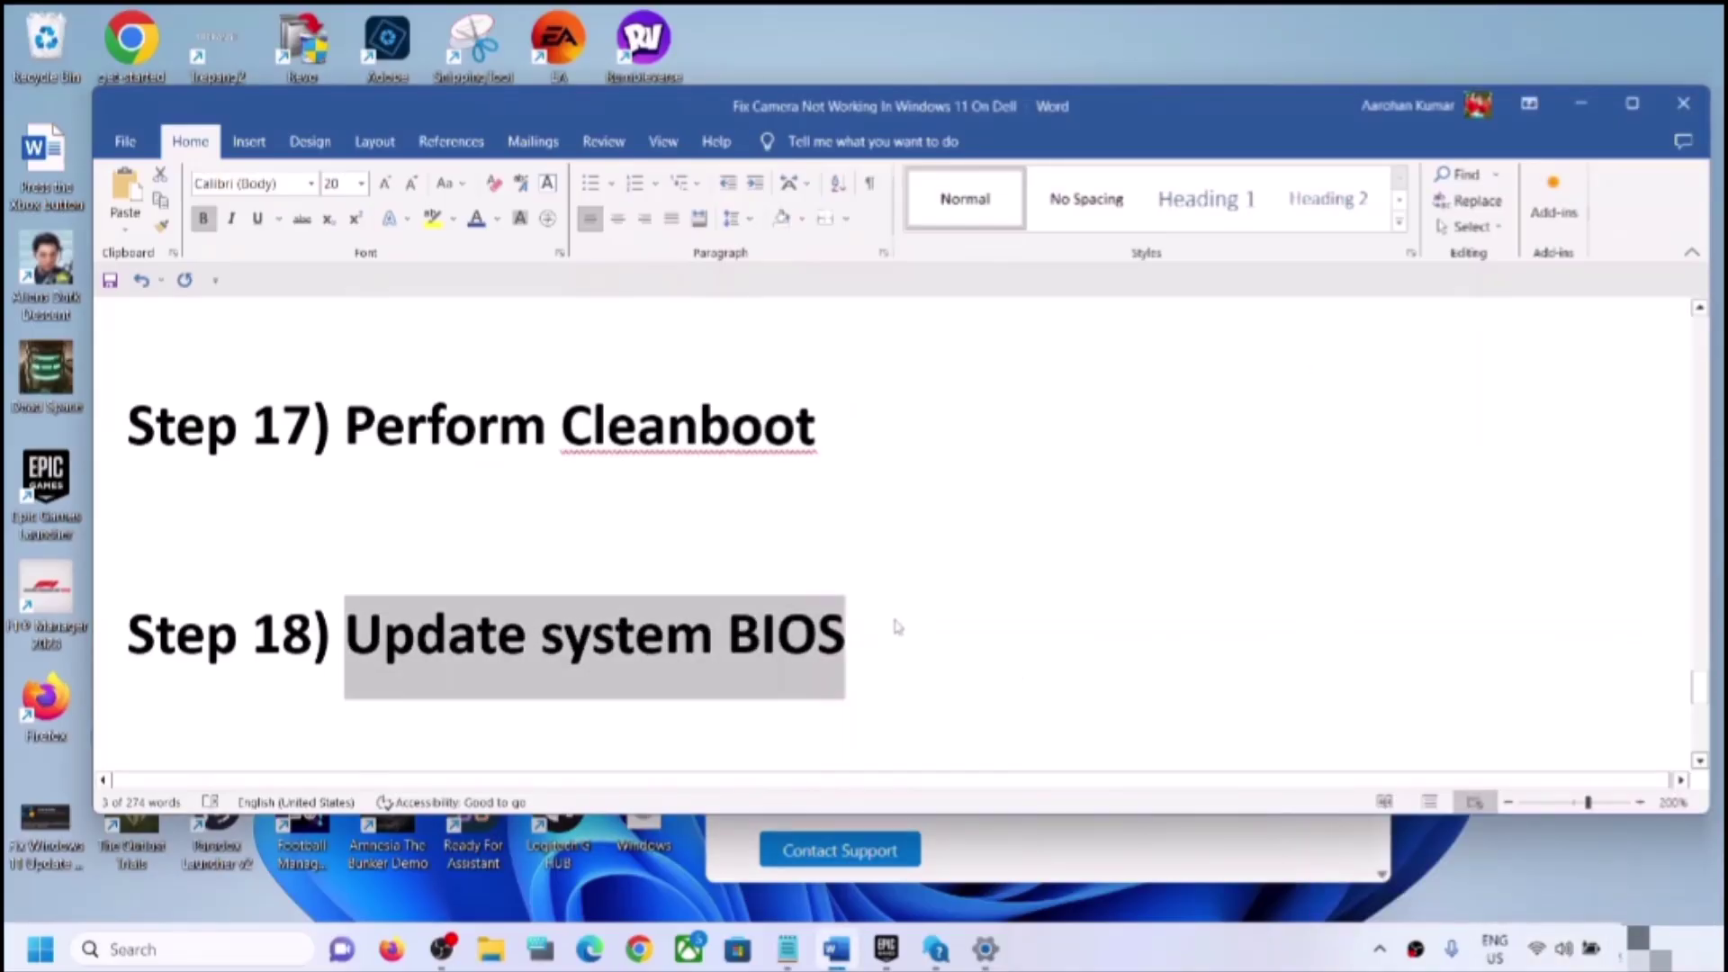
scroll(896, 627, "down", 2)
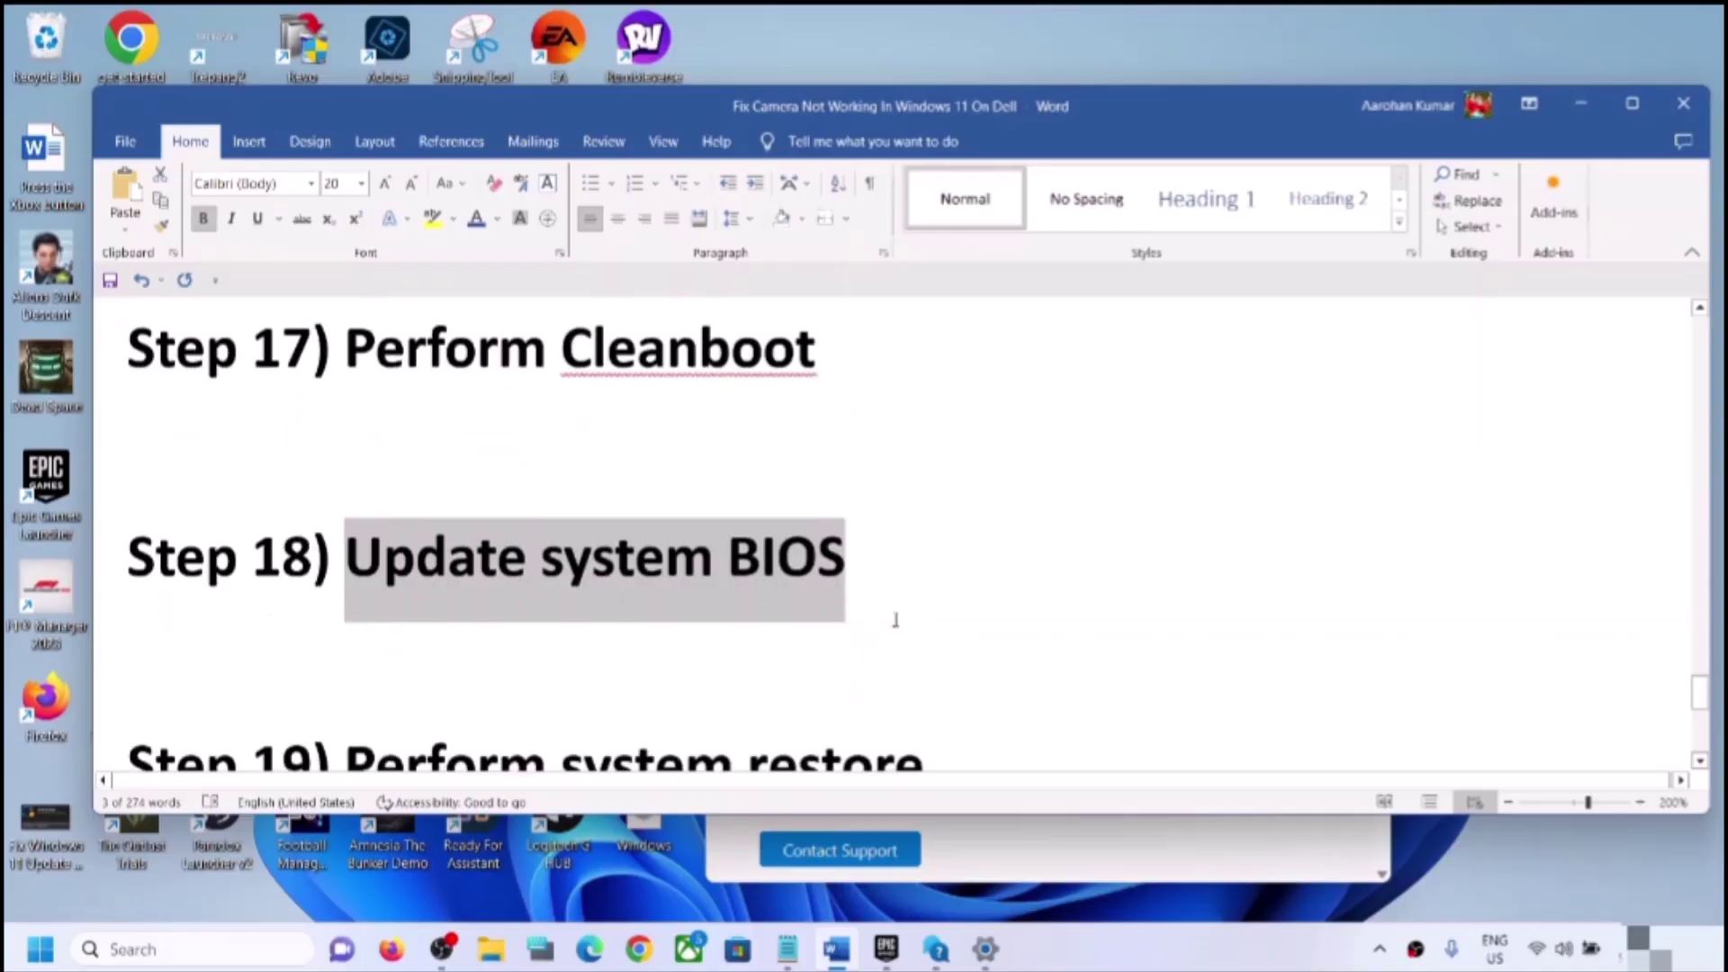
left_click_drag(398, 630, 563, 630)
key("ctrl+c")
left_click(937, 630)
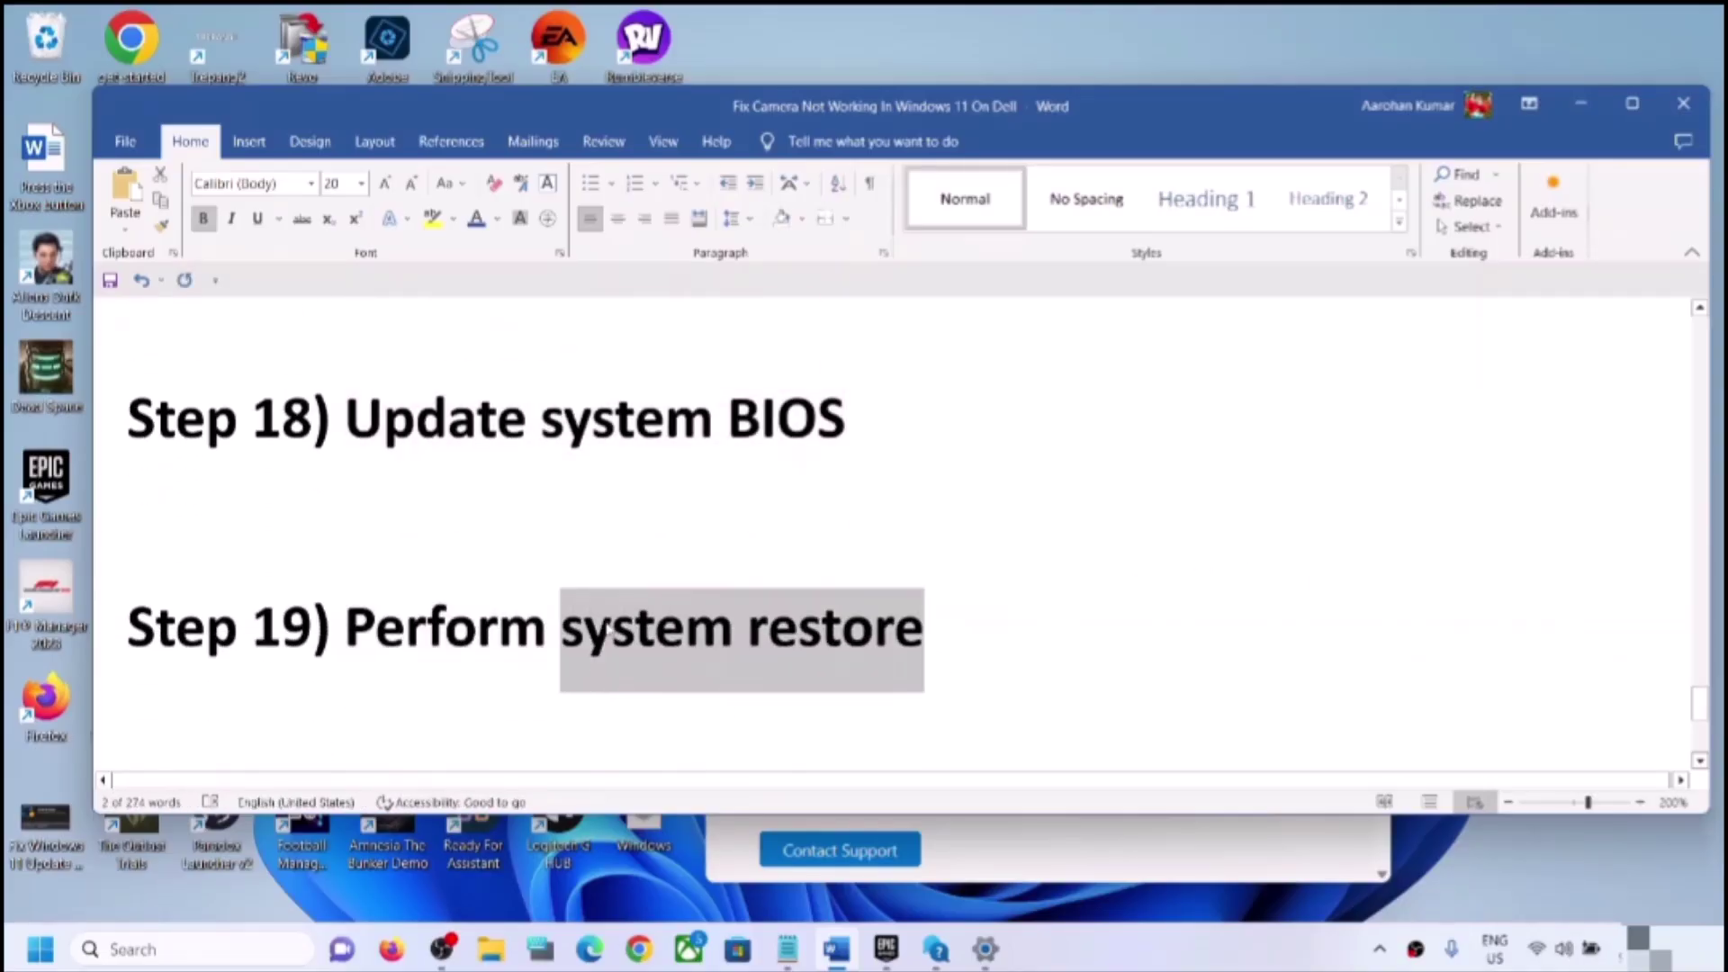
Step: Search for system restore, open System Properties, and launch the System Restore wizard
left_click(234, 961)
key("ctrl+v")
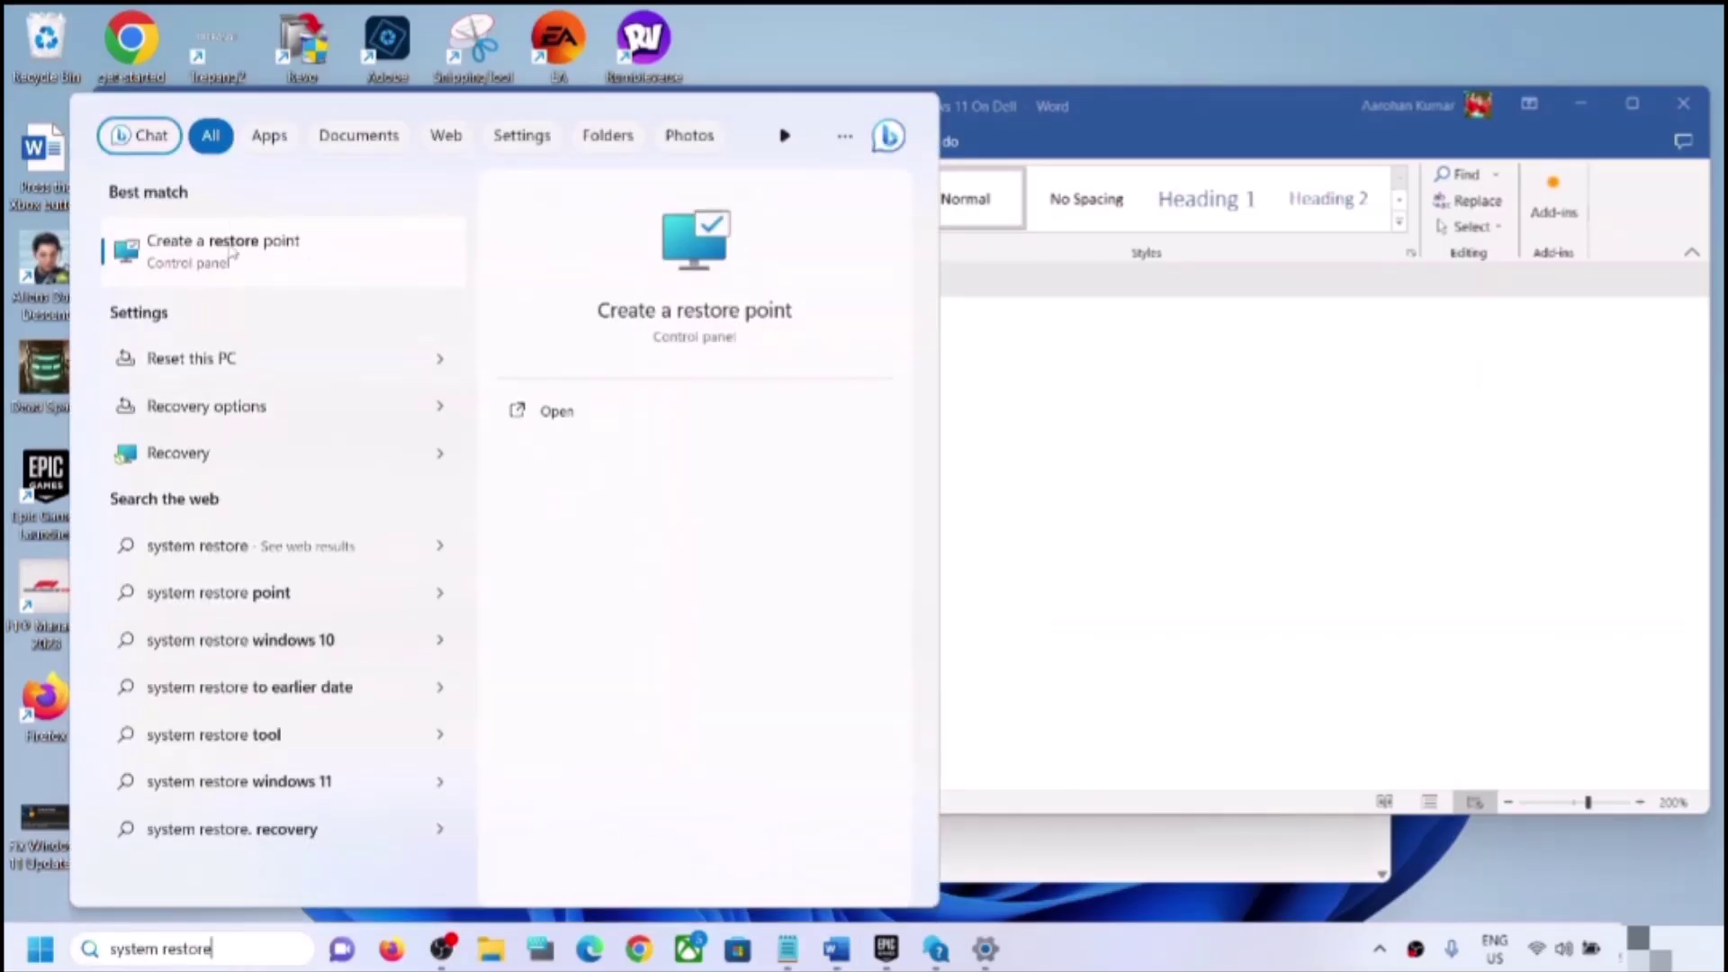
left_click(287, 260)
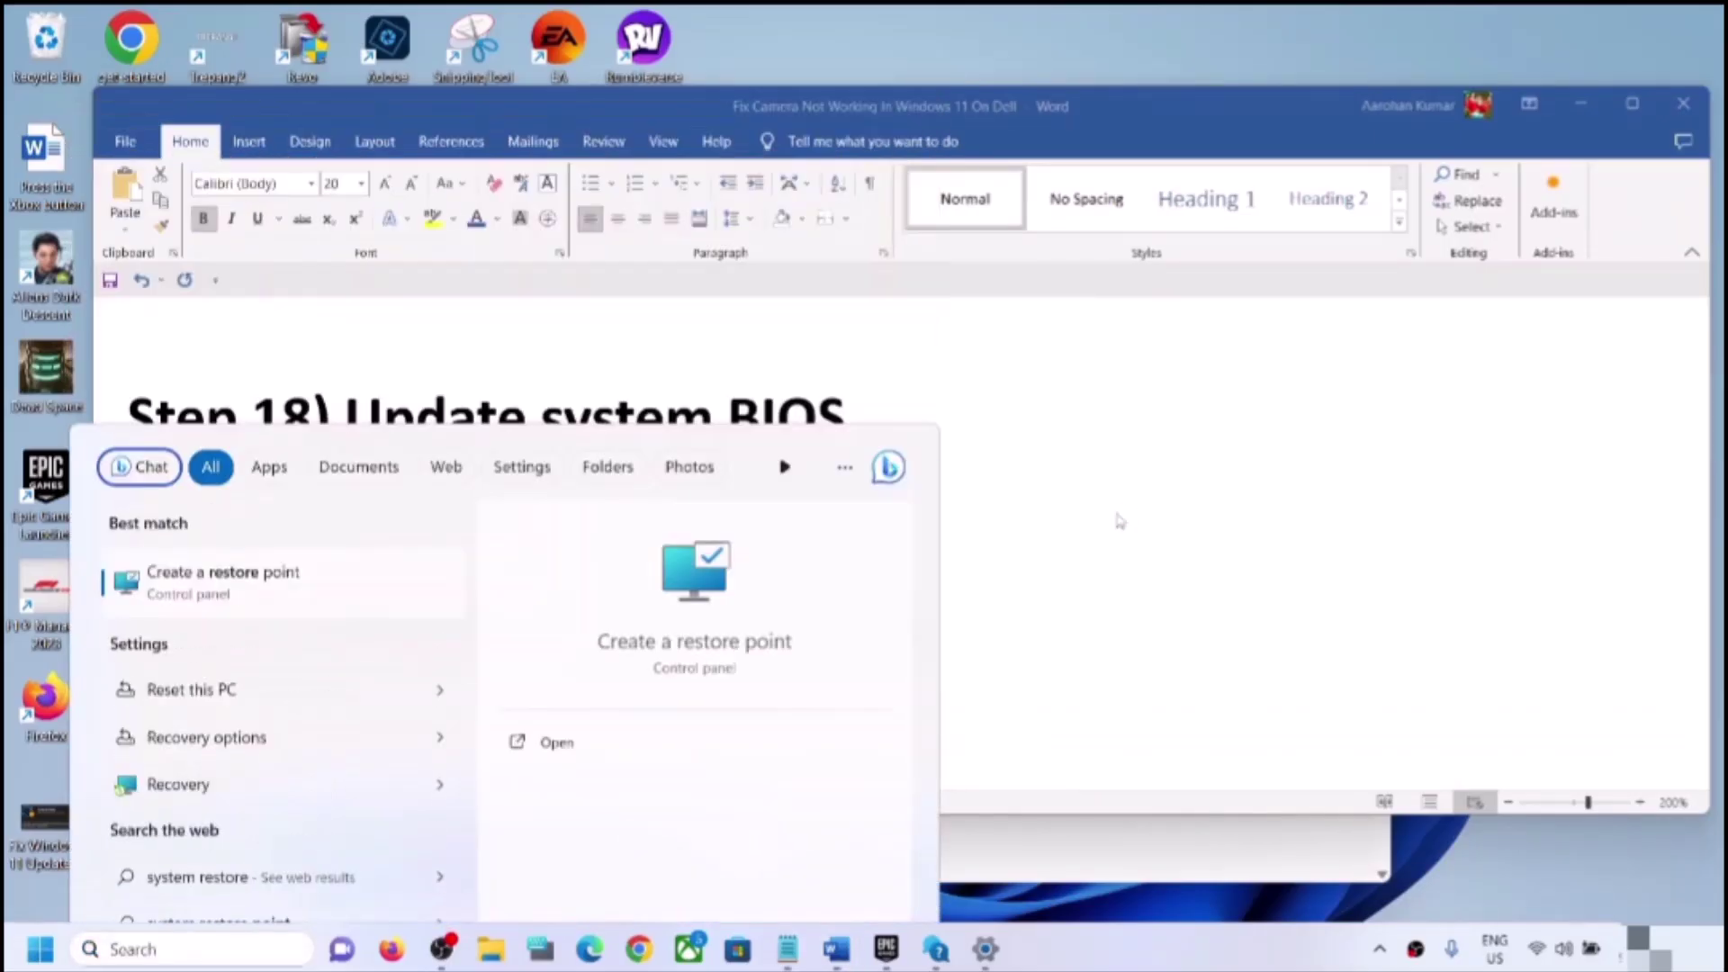
left_click_drag(448, 178, 1041, 270)
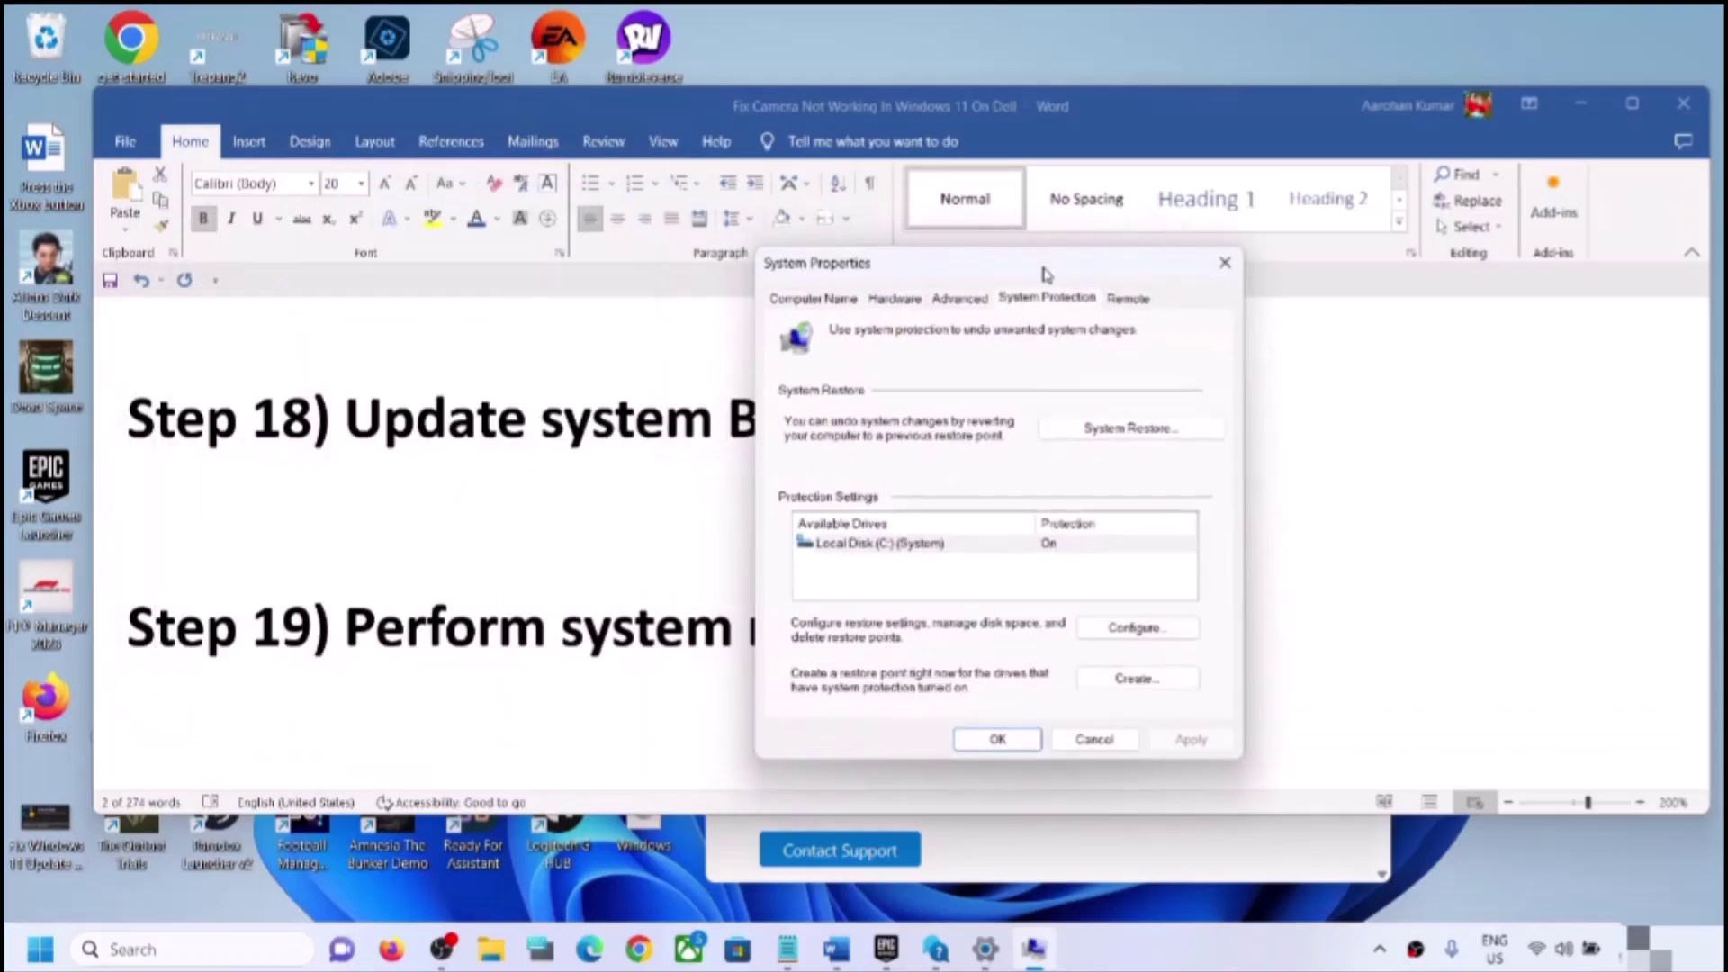
left_click(1169, 429)
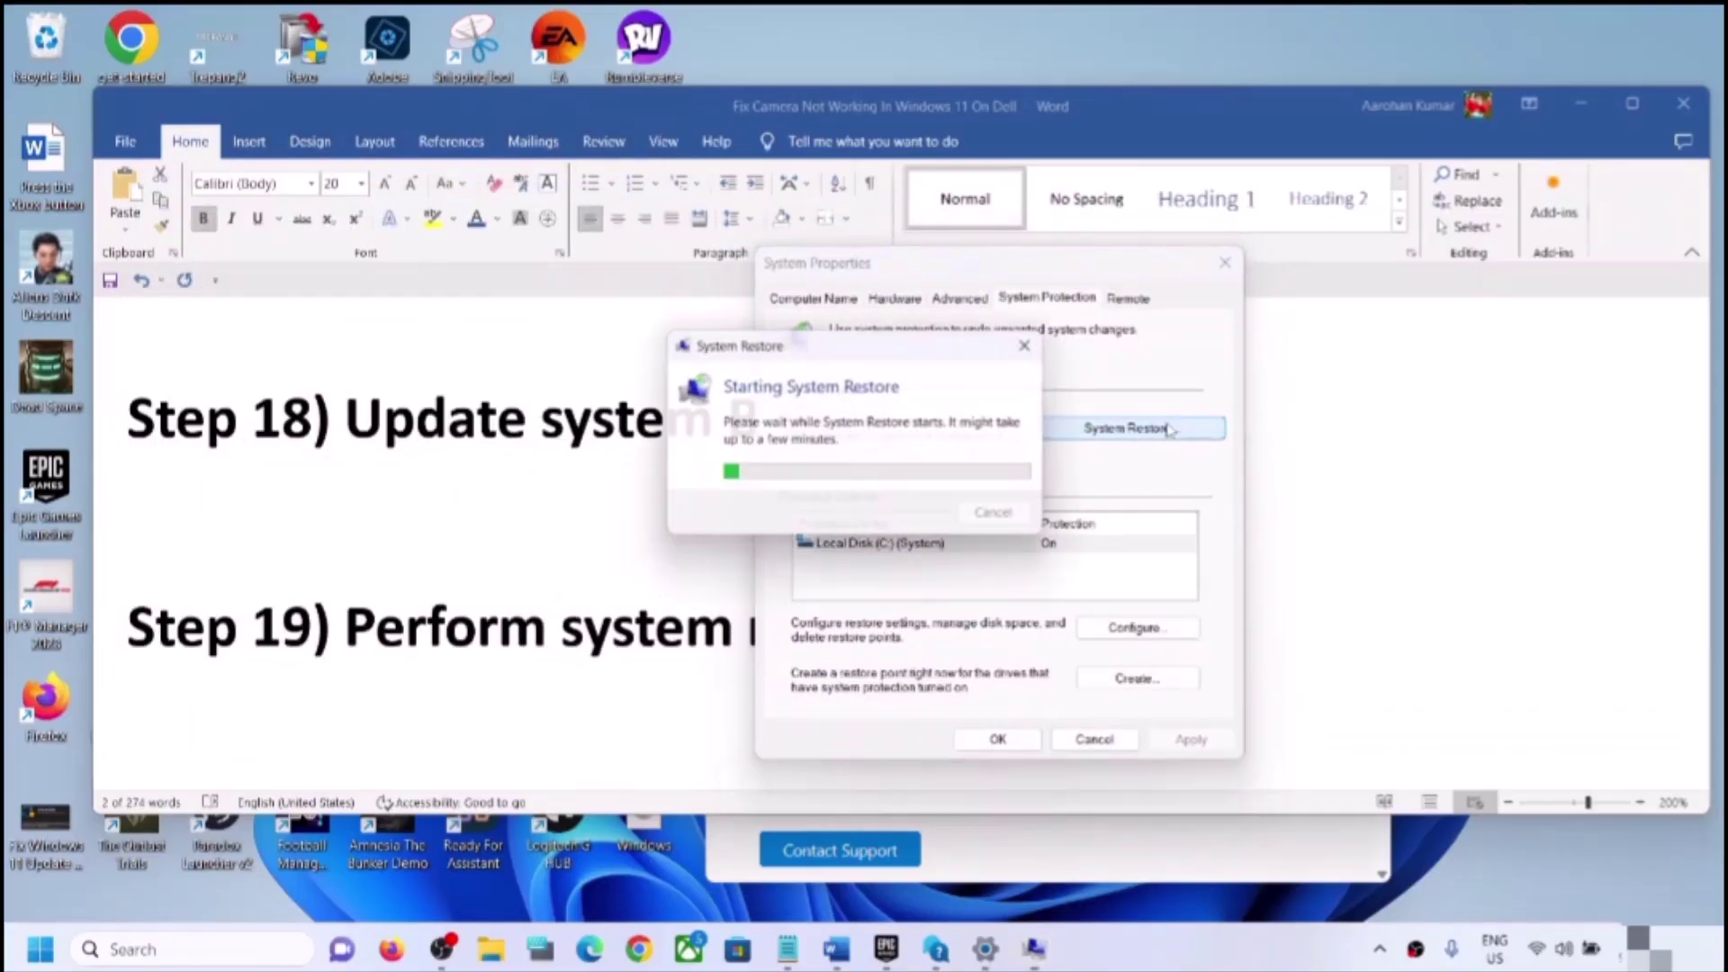
Step: Pick the 9/8/2023 Windows Modules Installer restore point for Local Disk (C:) and dismiss the disk-errors warning
left_click(1018, 717)
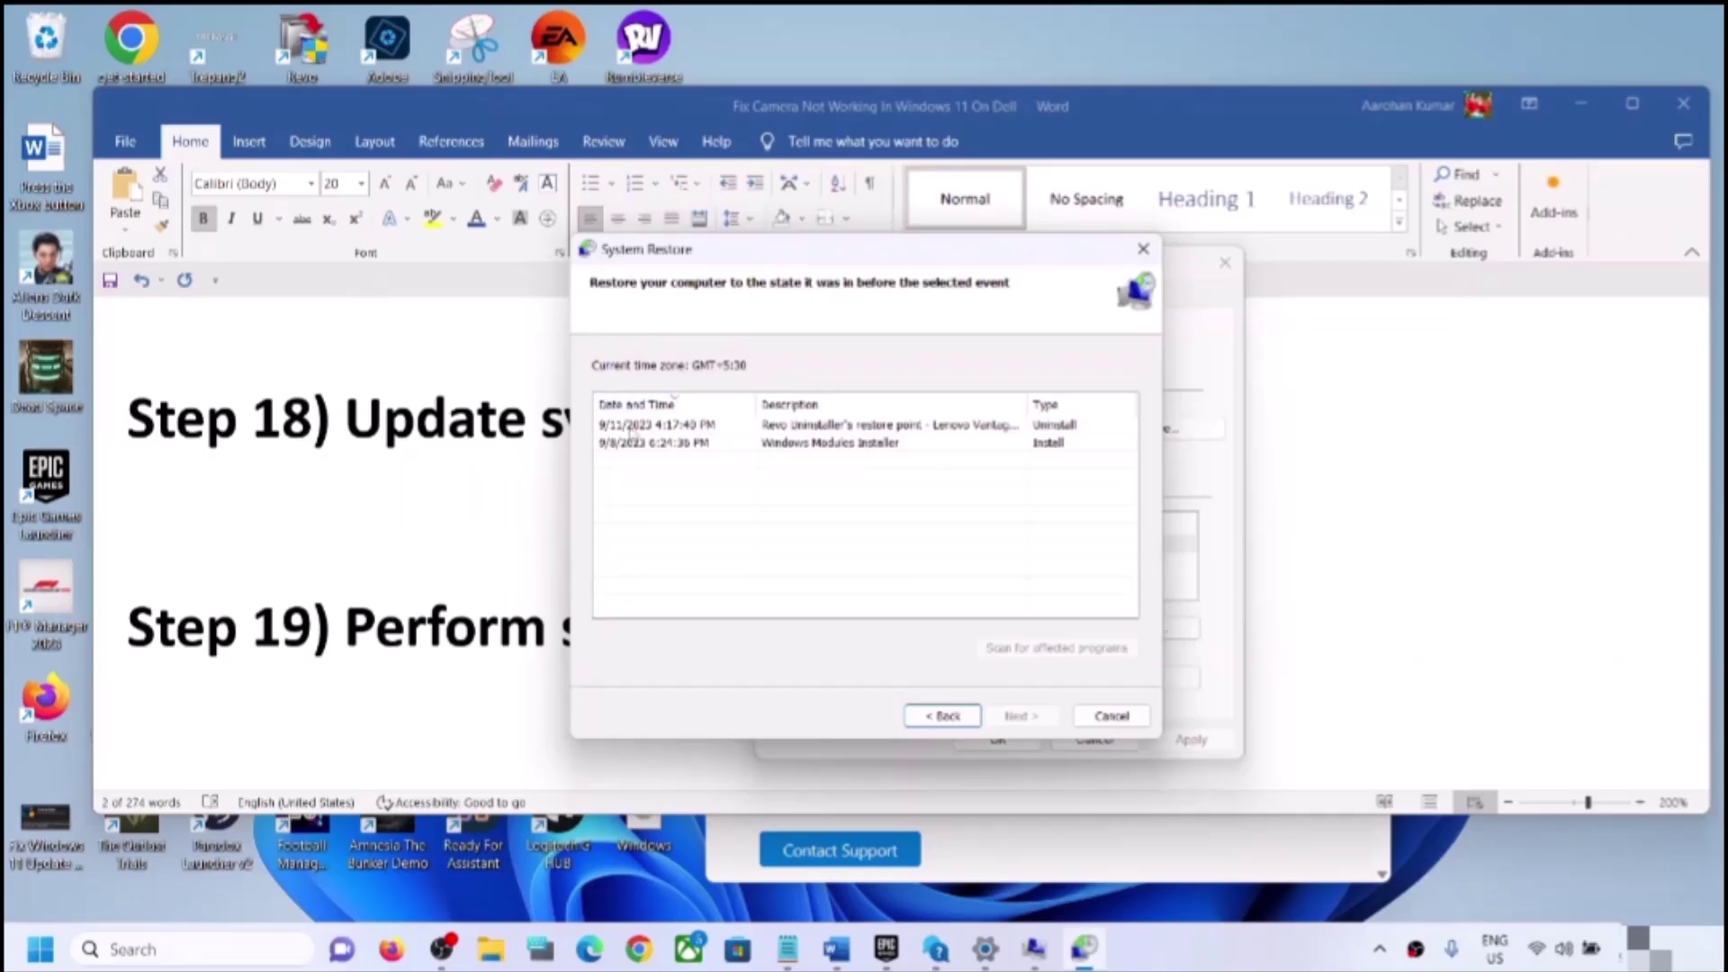
left_click(630, 427)
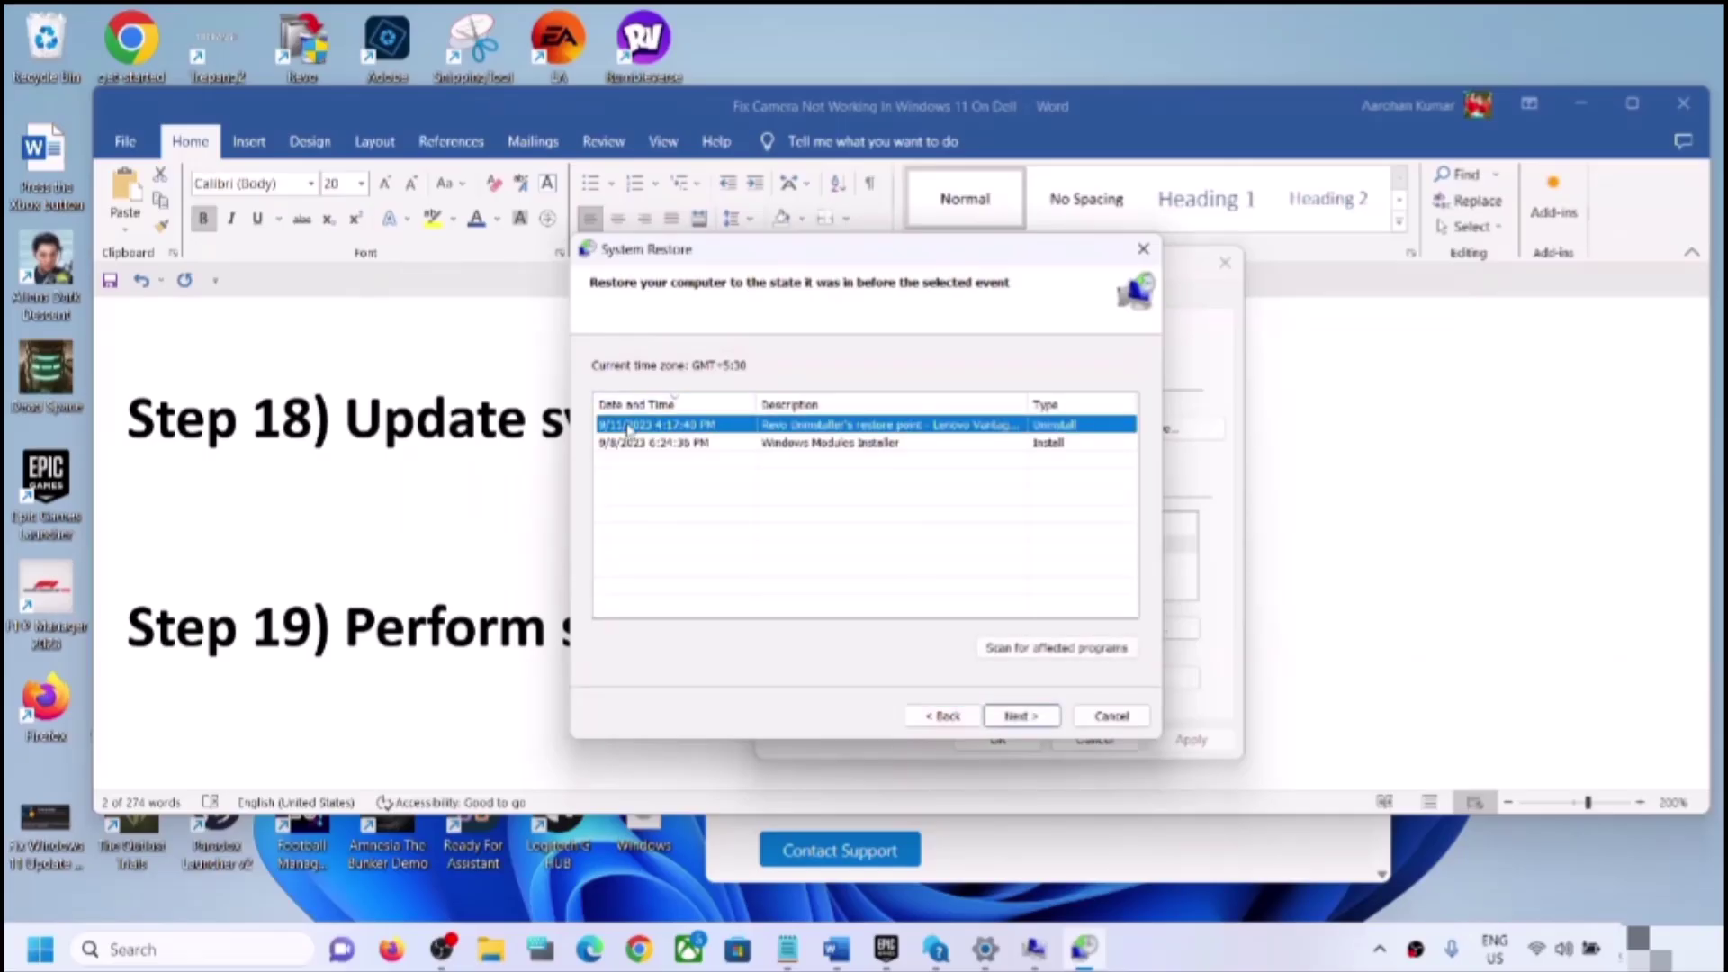
left_click(663, 445)
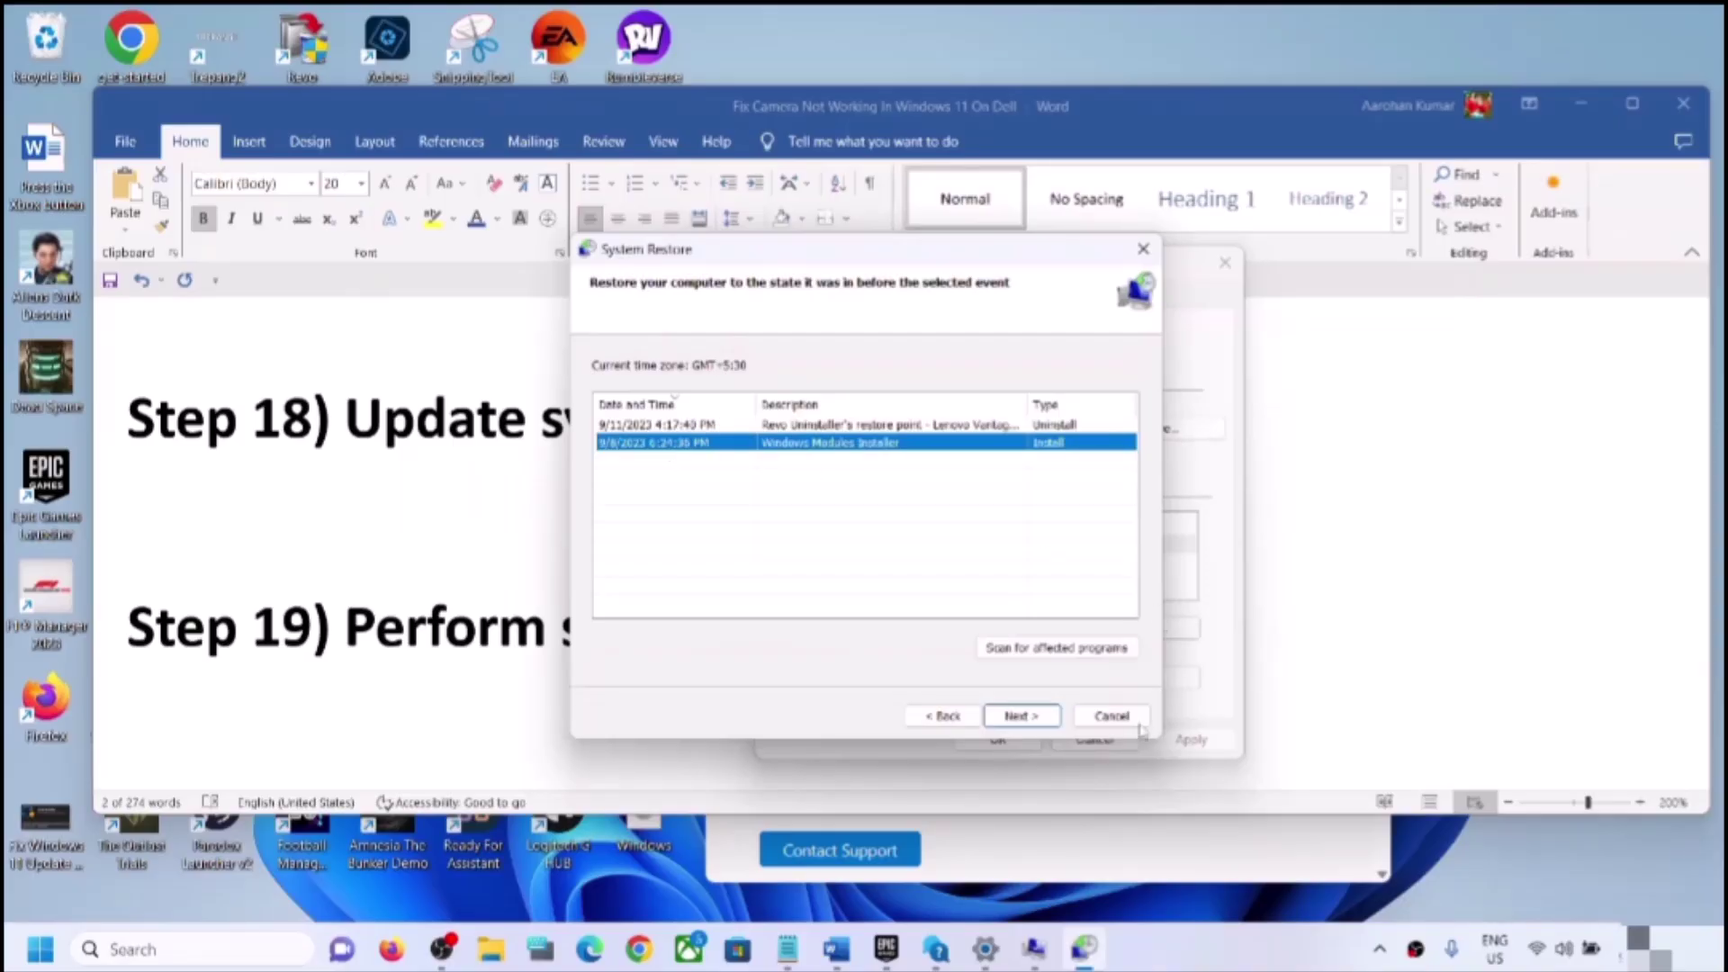
left_click(1027, 719)
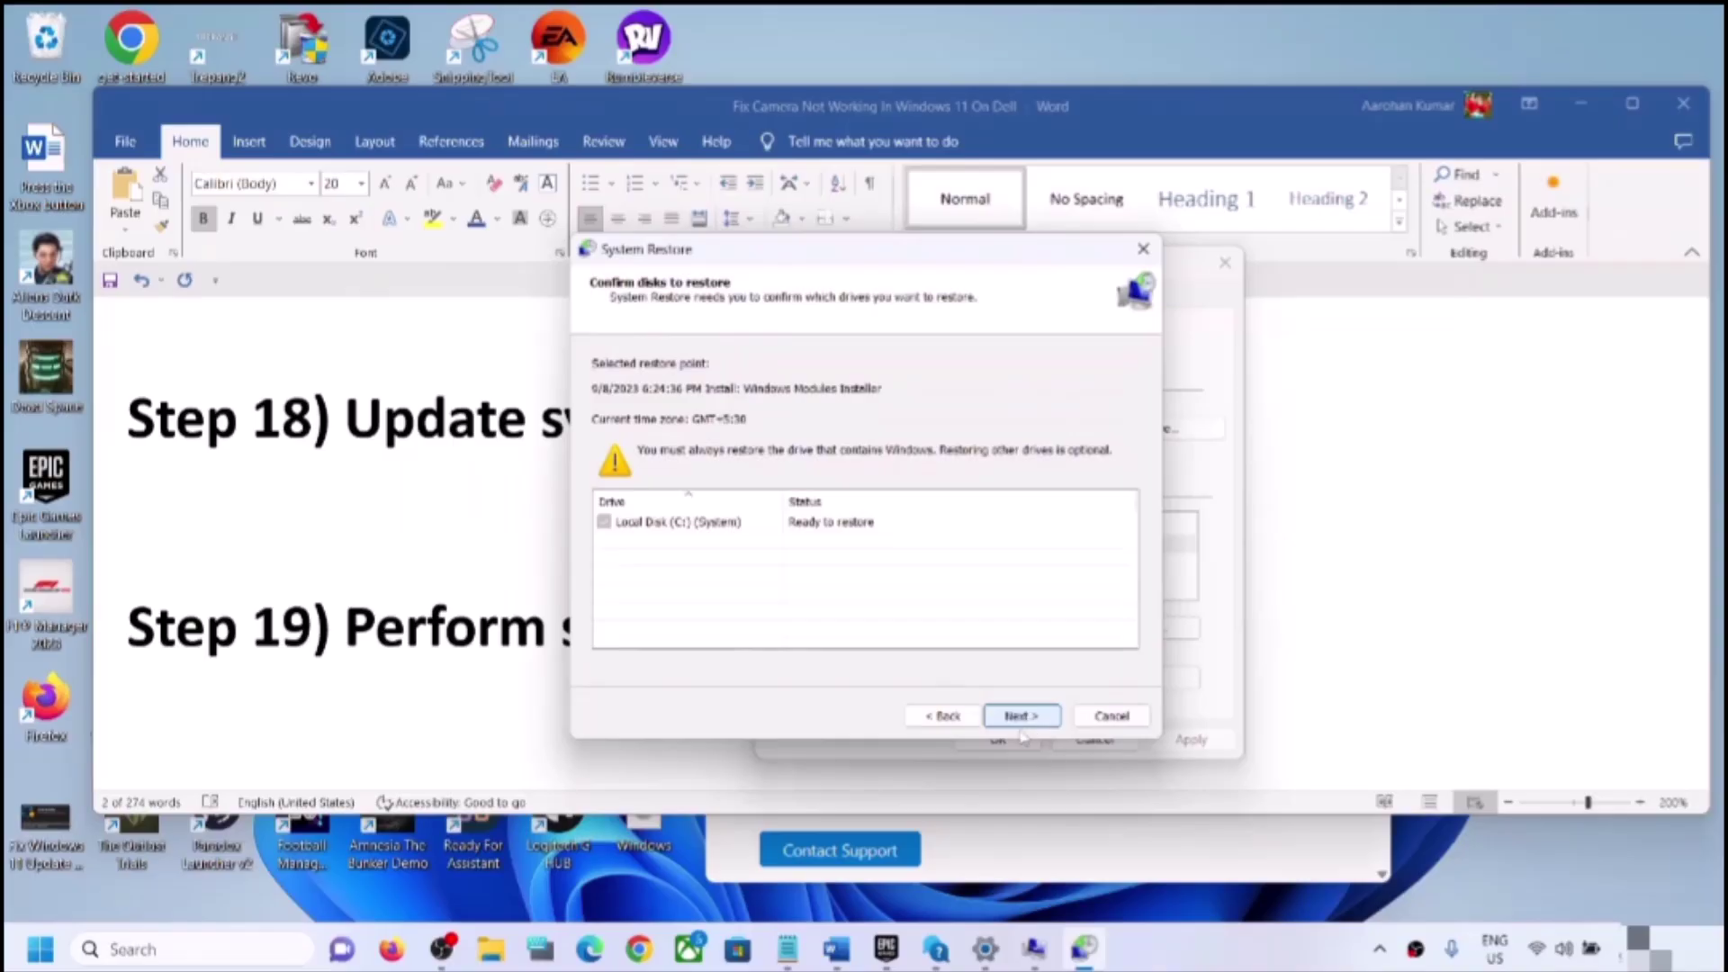
left_click(1023, 718)
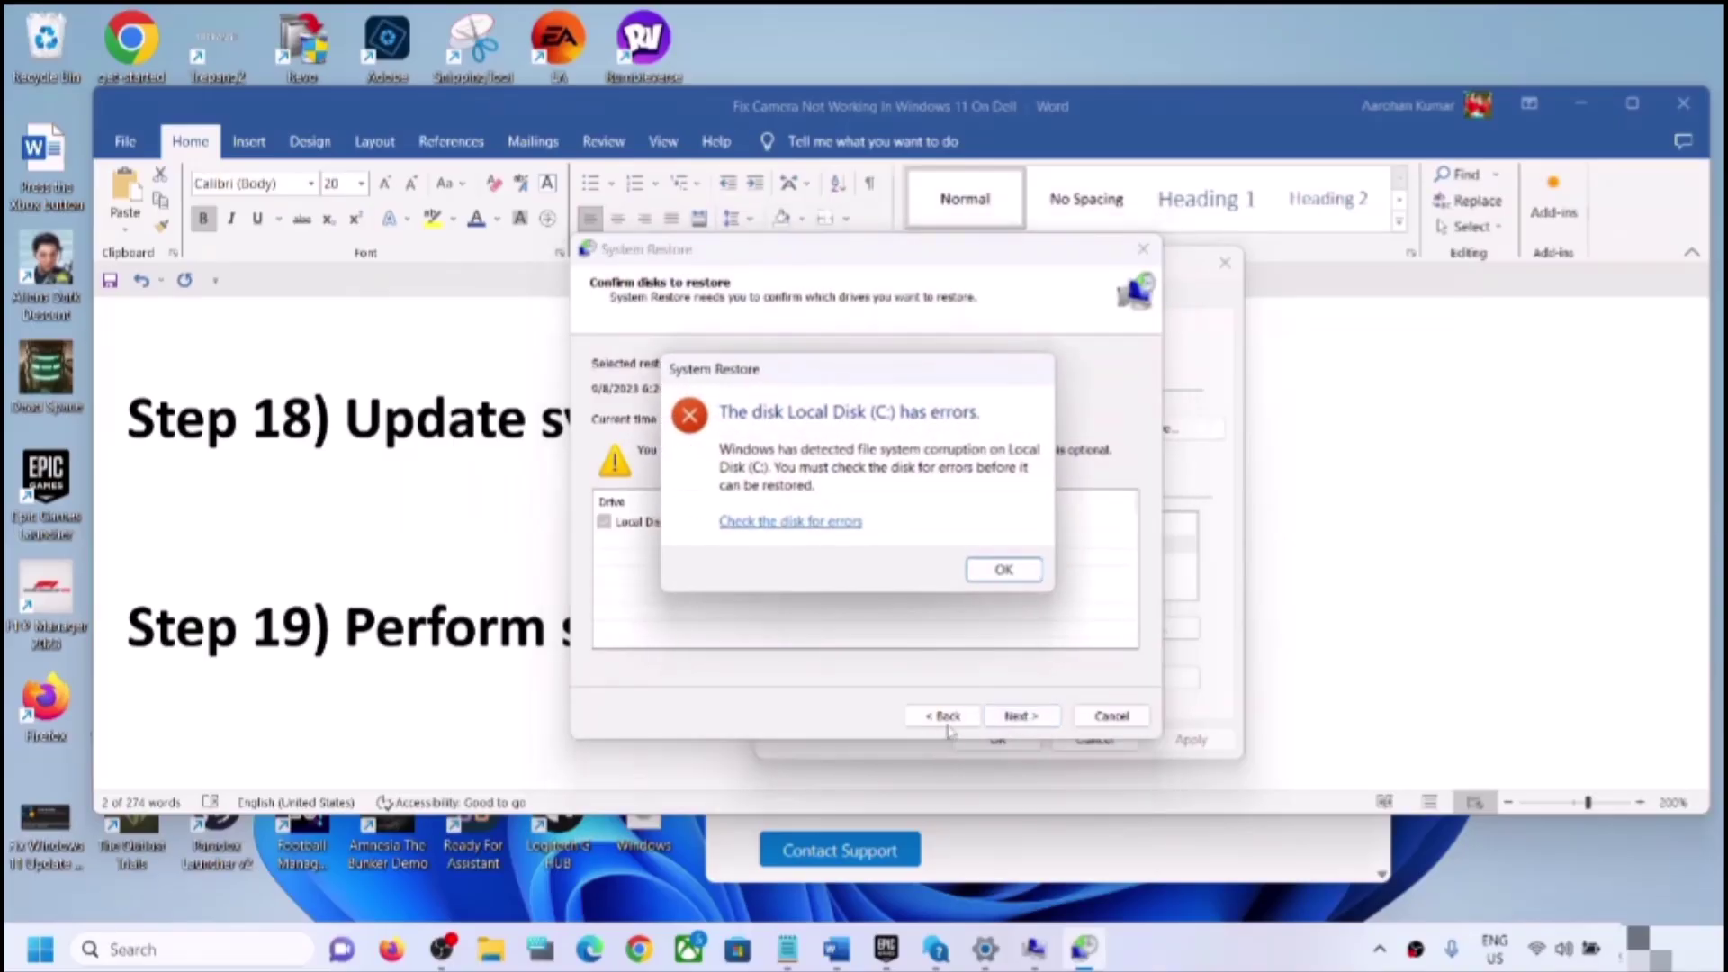
left_click(1004, 571)
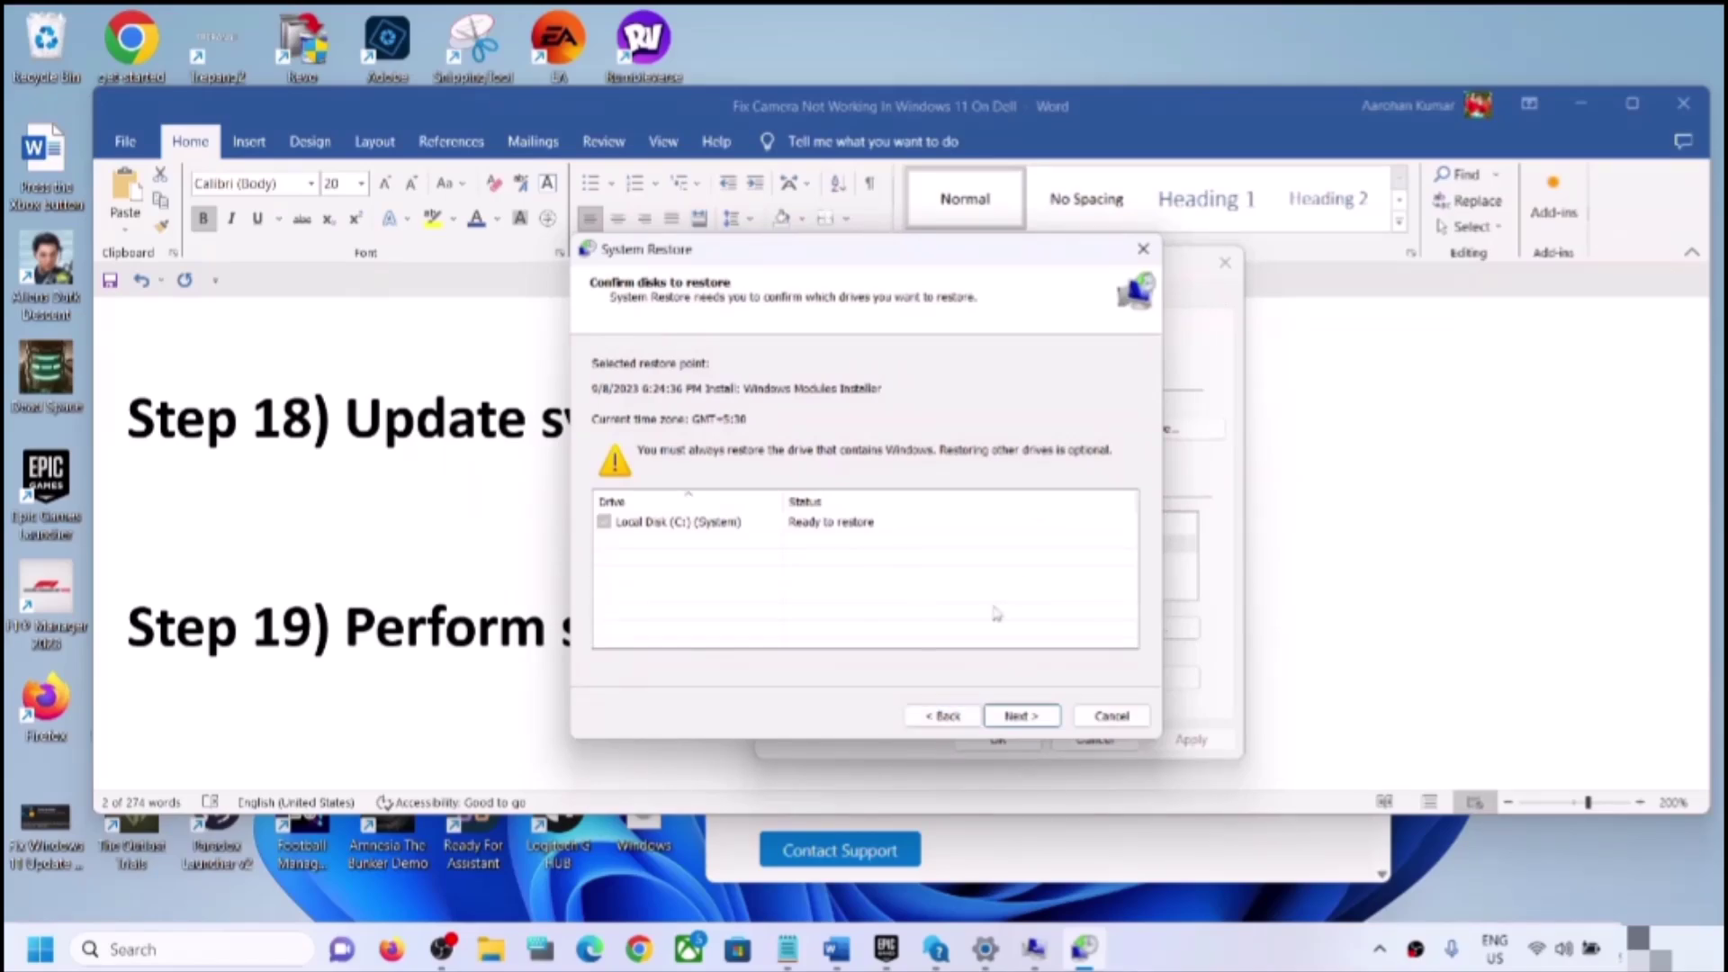
Step: Cancel the wizard, close System Properties, and highlight 'system restore' in Step 19
left_click(1143, 249)
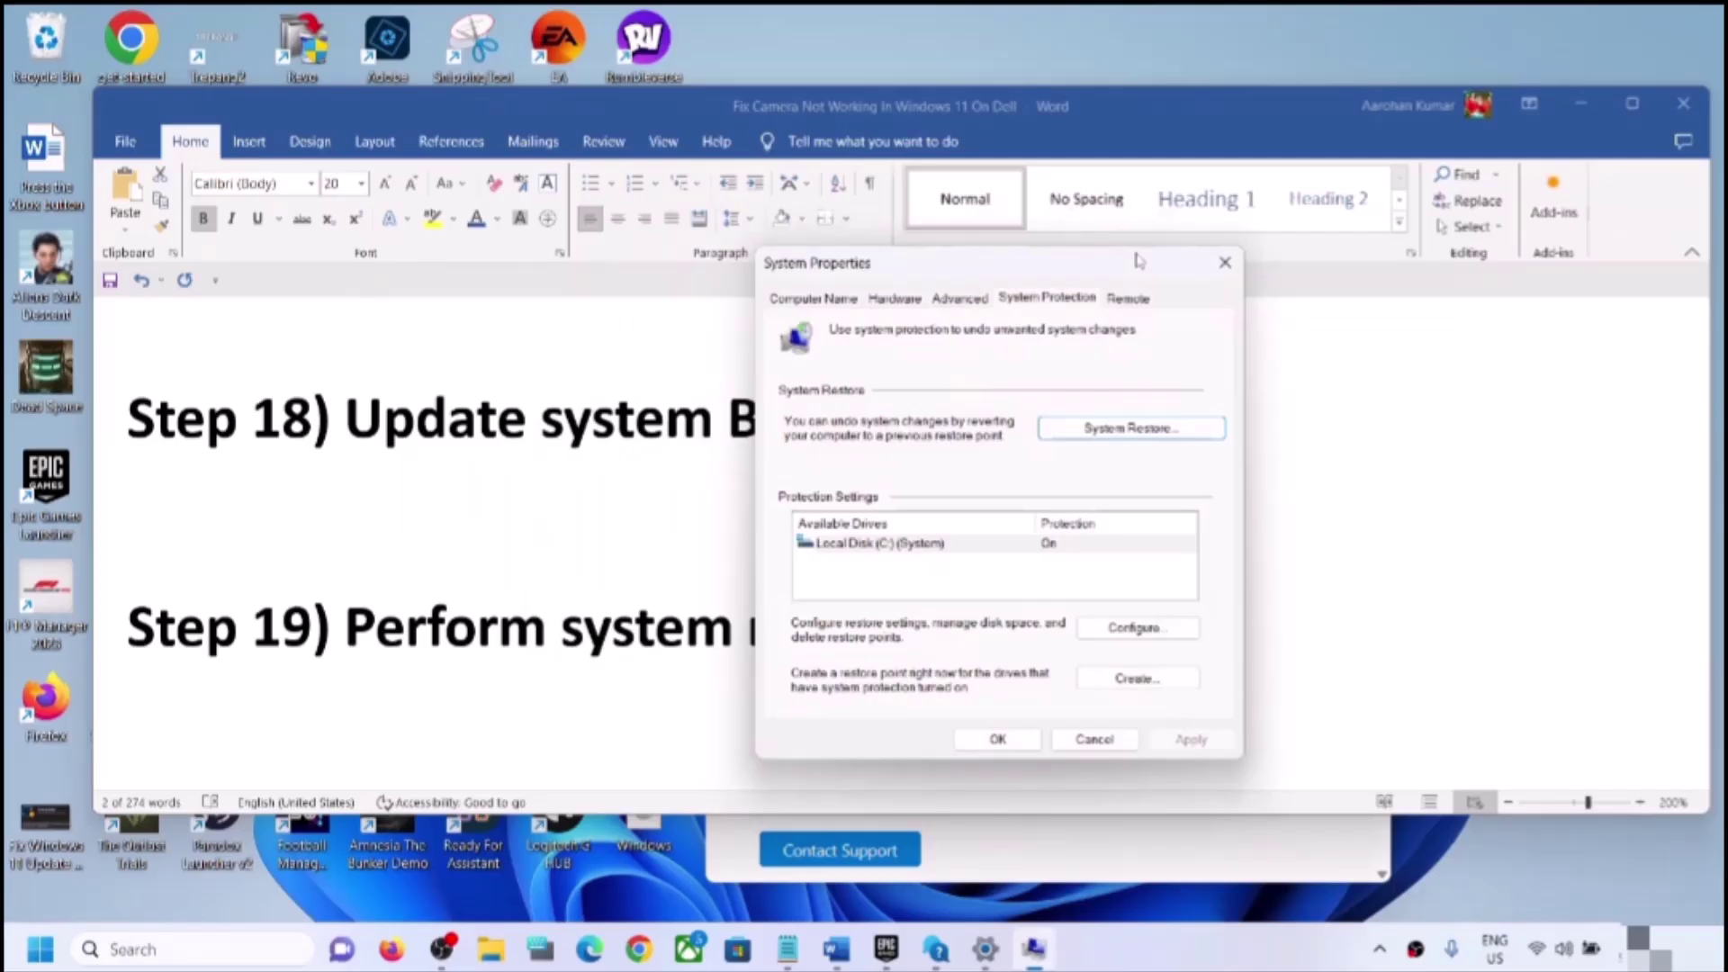
left_click(1225, 263)
left_click_drag(561, 630, 924, 630)
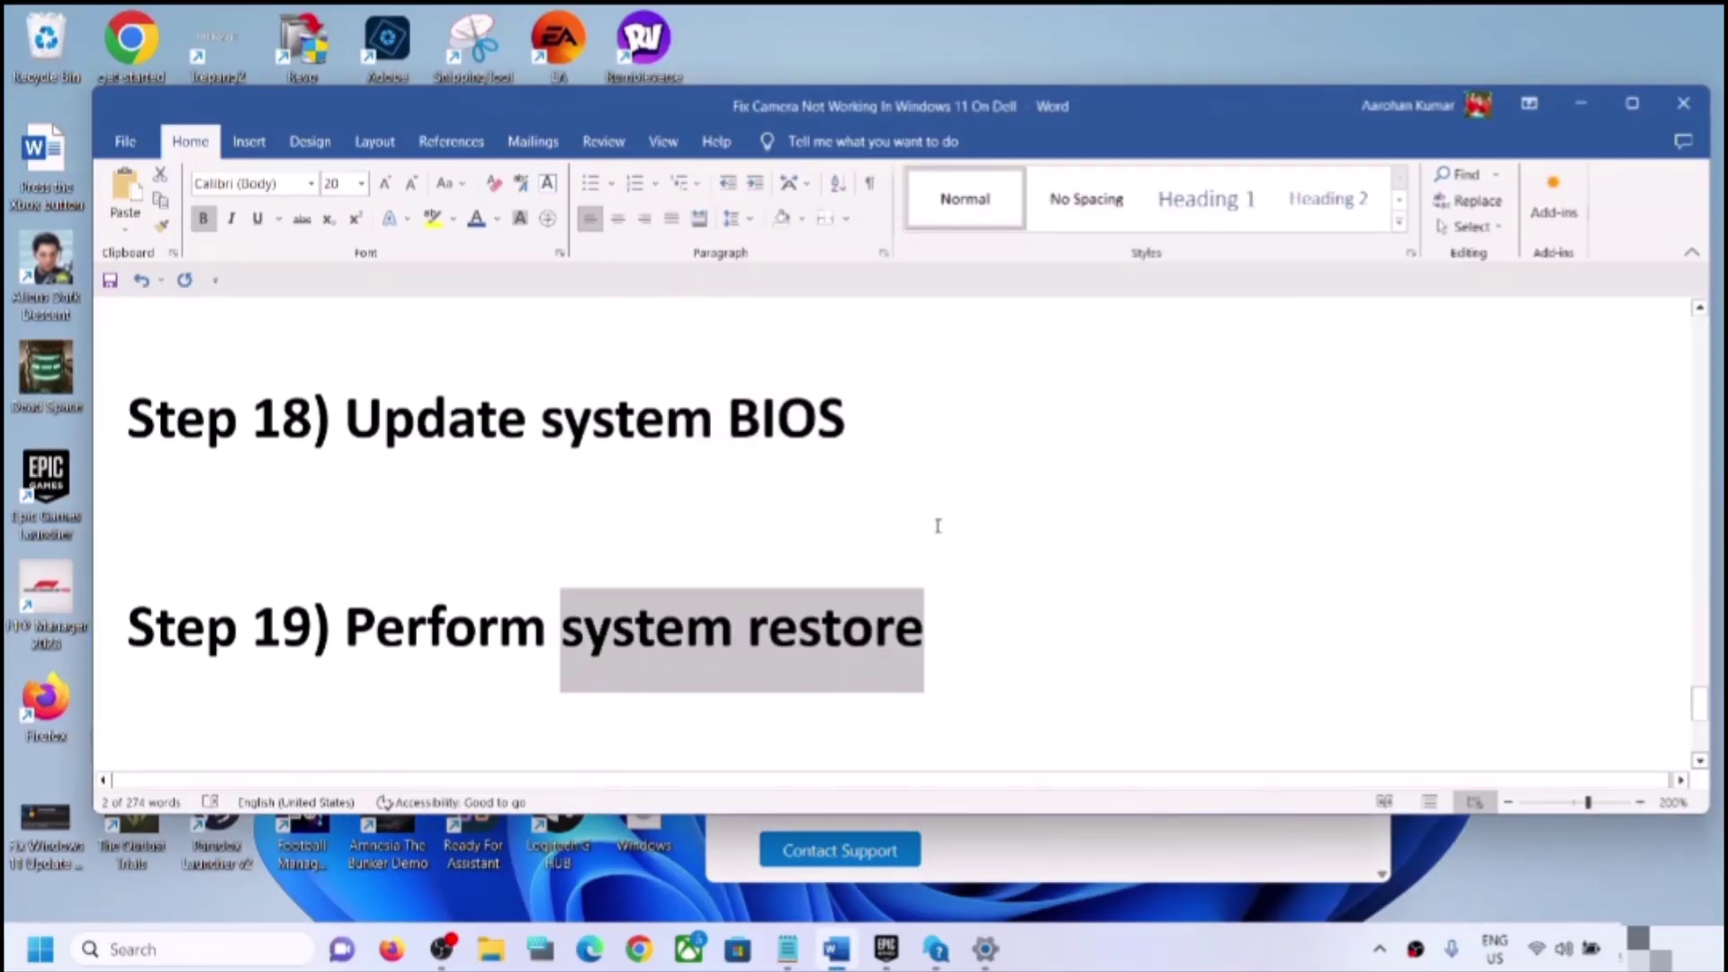
Step: Scroll the Word guide to Step 20 and highlight 'Reset your PC'
scroll(864, 680, "down", 3)
scroll(852, 694, "down", 1)
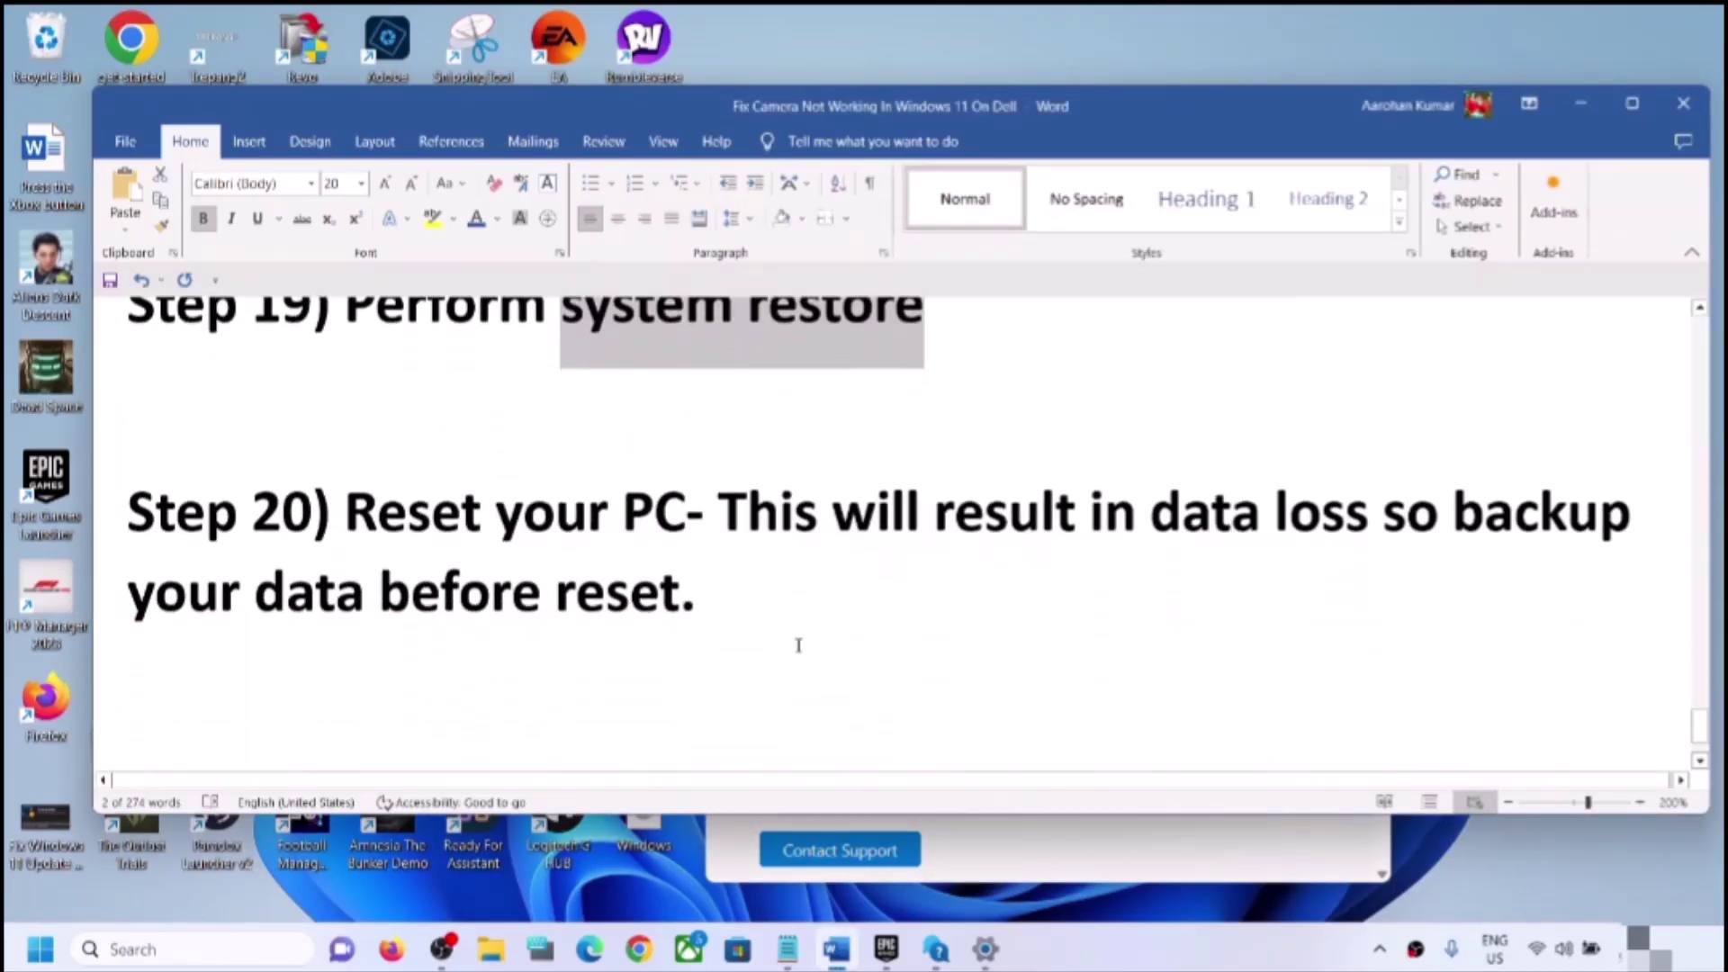
scroll(799, 646, "up", 1)
left_click_drag(369, 630, 720, 630)
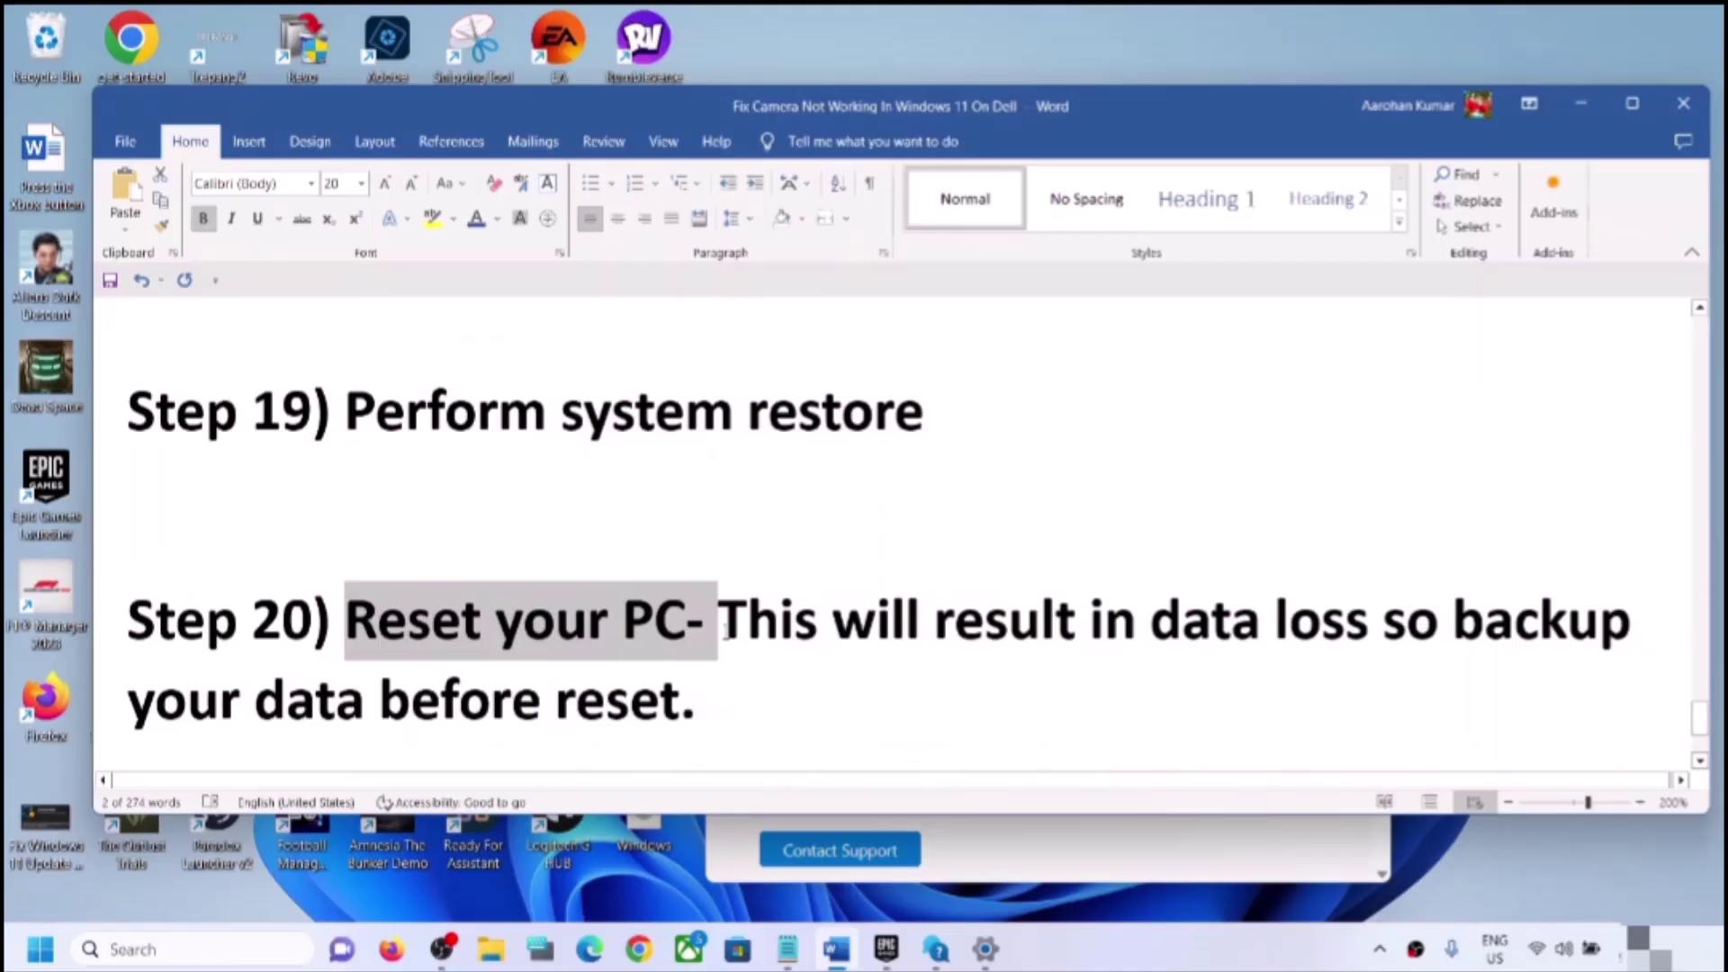
left_click(739, 676)
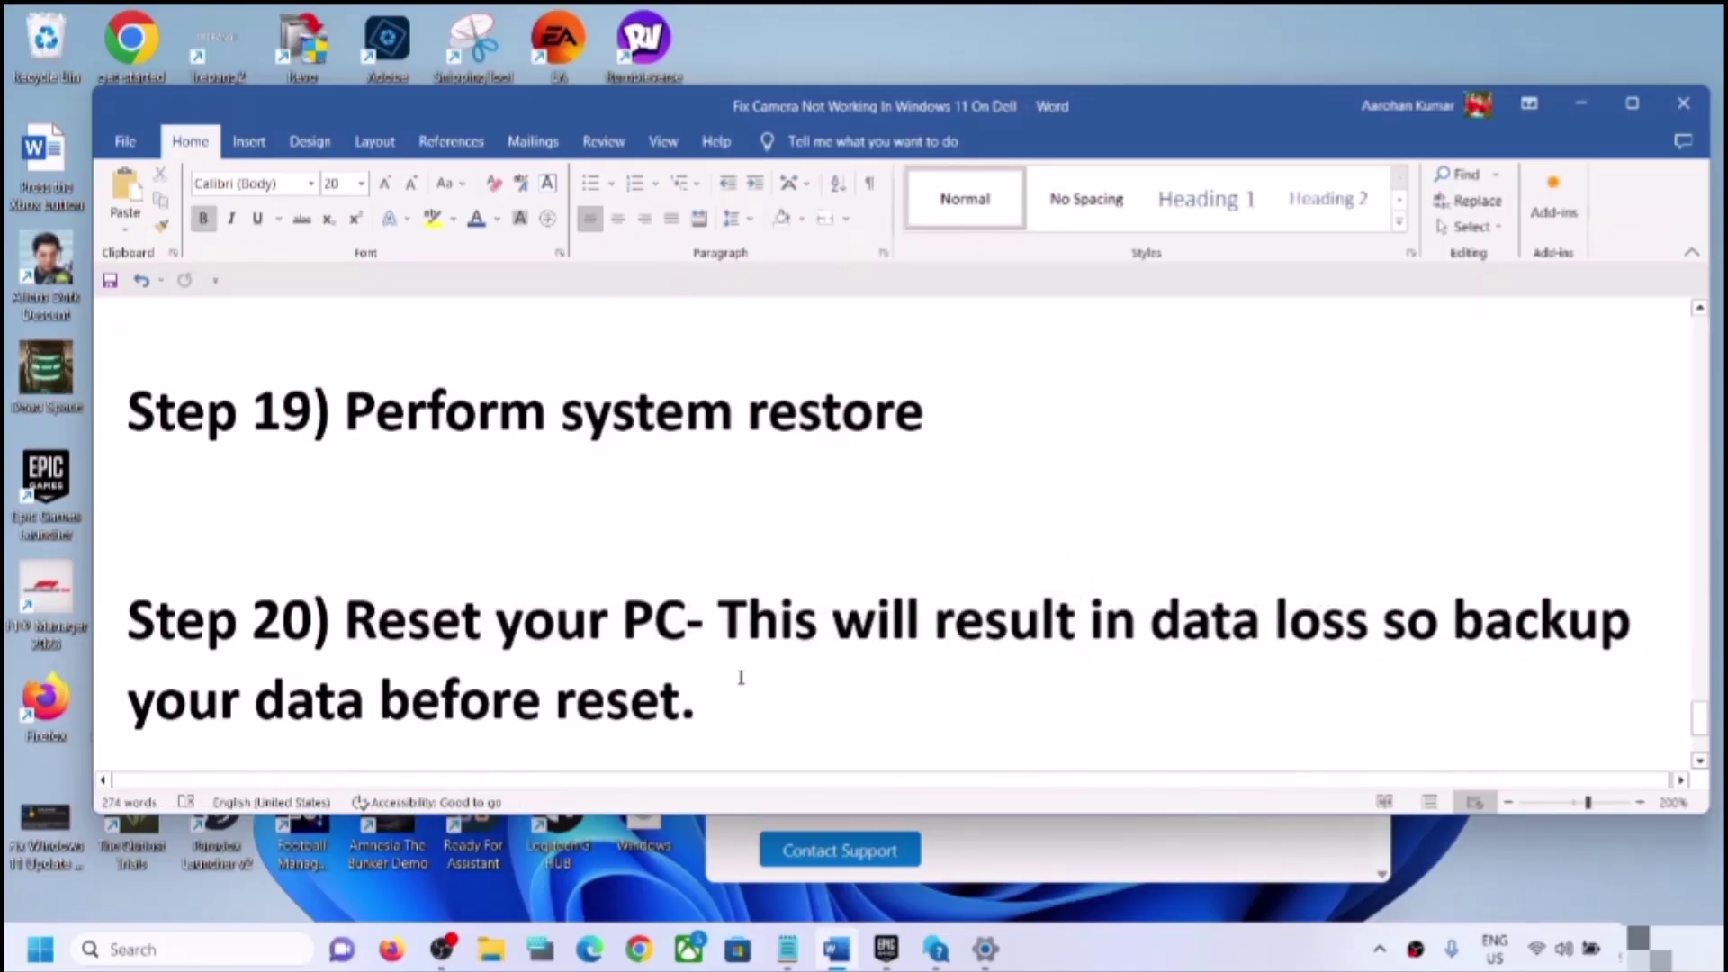
Step: Highlight the 'This will result in data loss' backup warning in Step 20 while explaining it
left_click_drag(737, 620, 1391, 612)
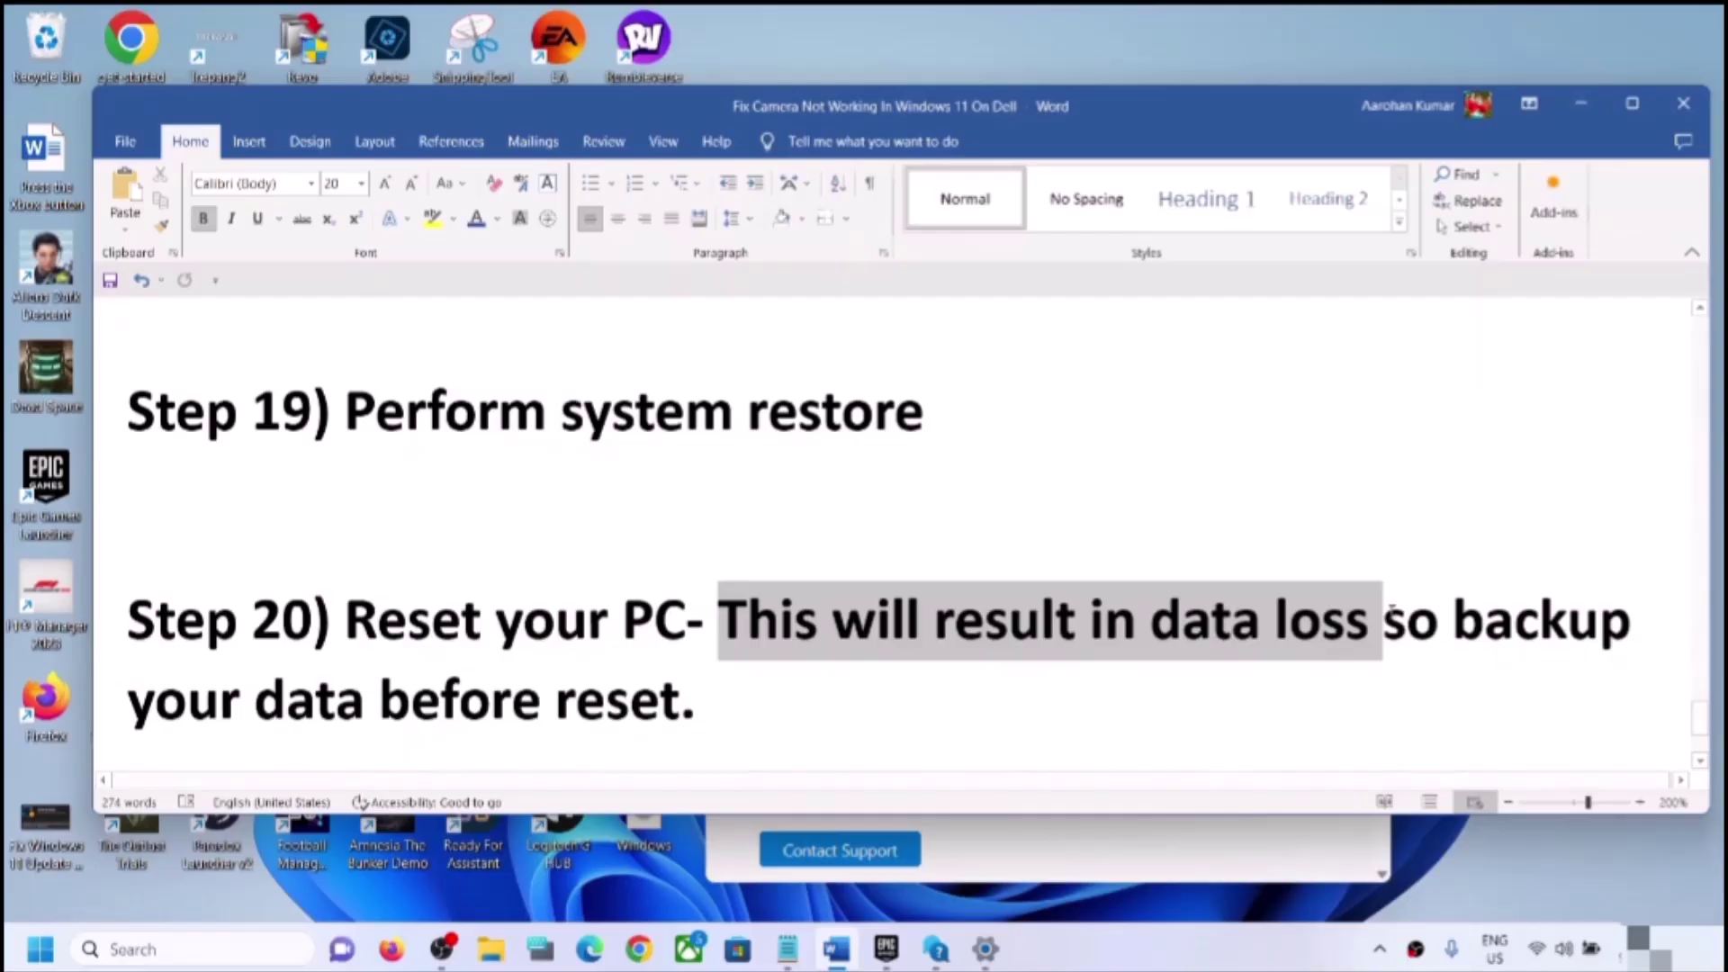
left_click_drag(345, 619, 688, 621)
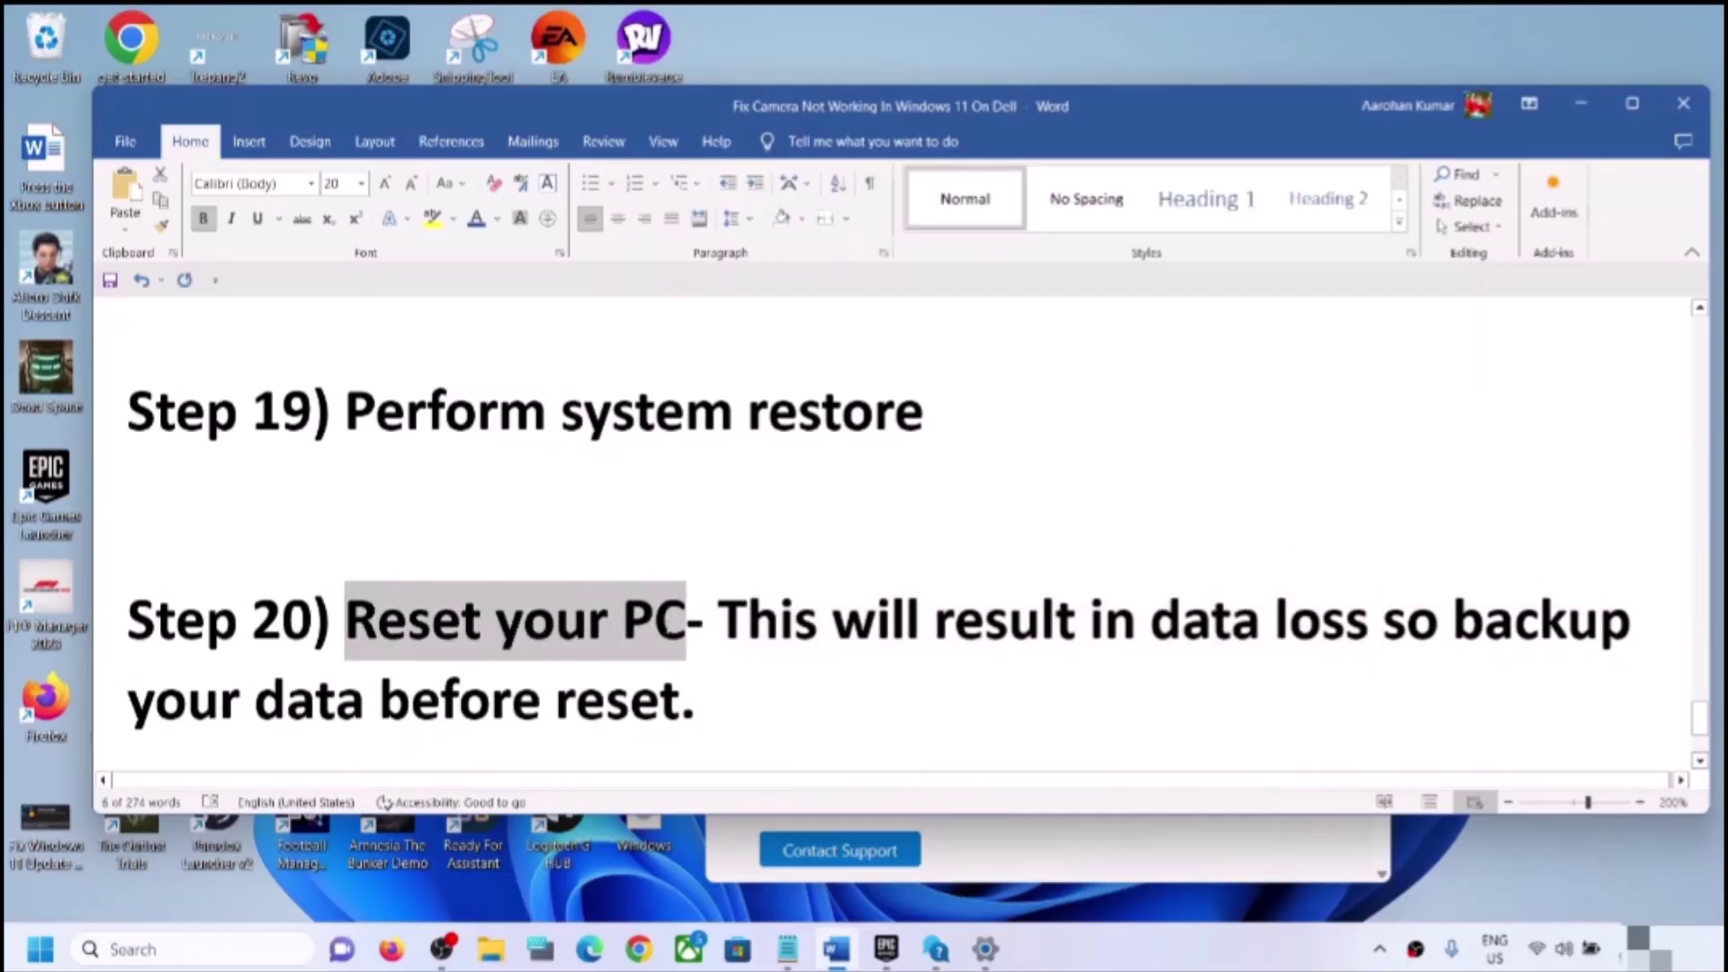
left_click(920, 621)
left_click_drag(1152, 621, 714, 682)
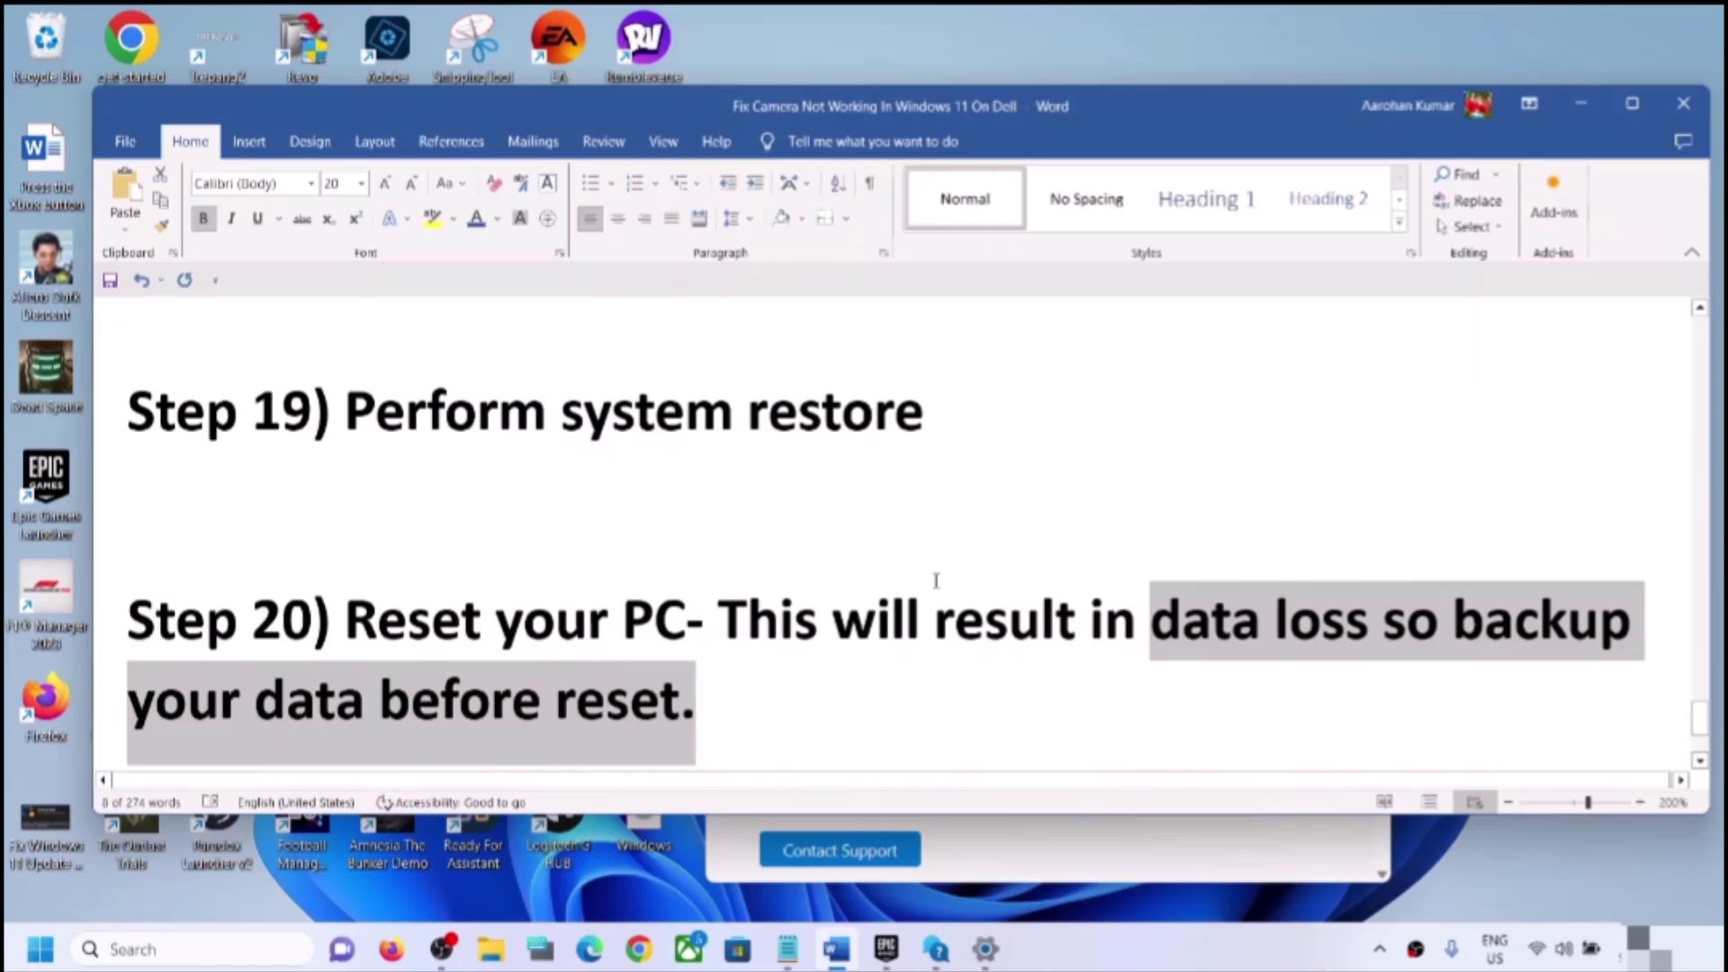
left_click(818, 619)
left_click_drag(718, 621, 713, 725)
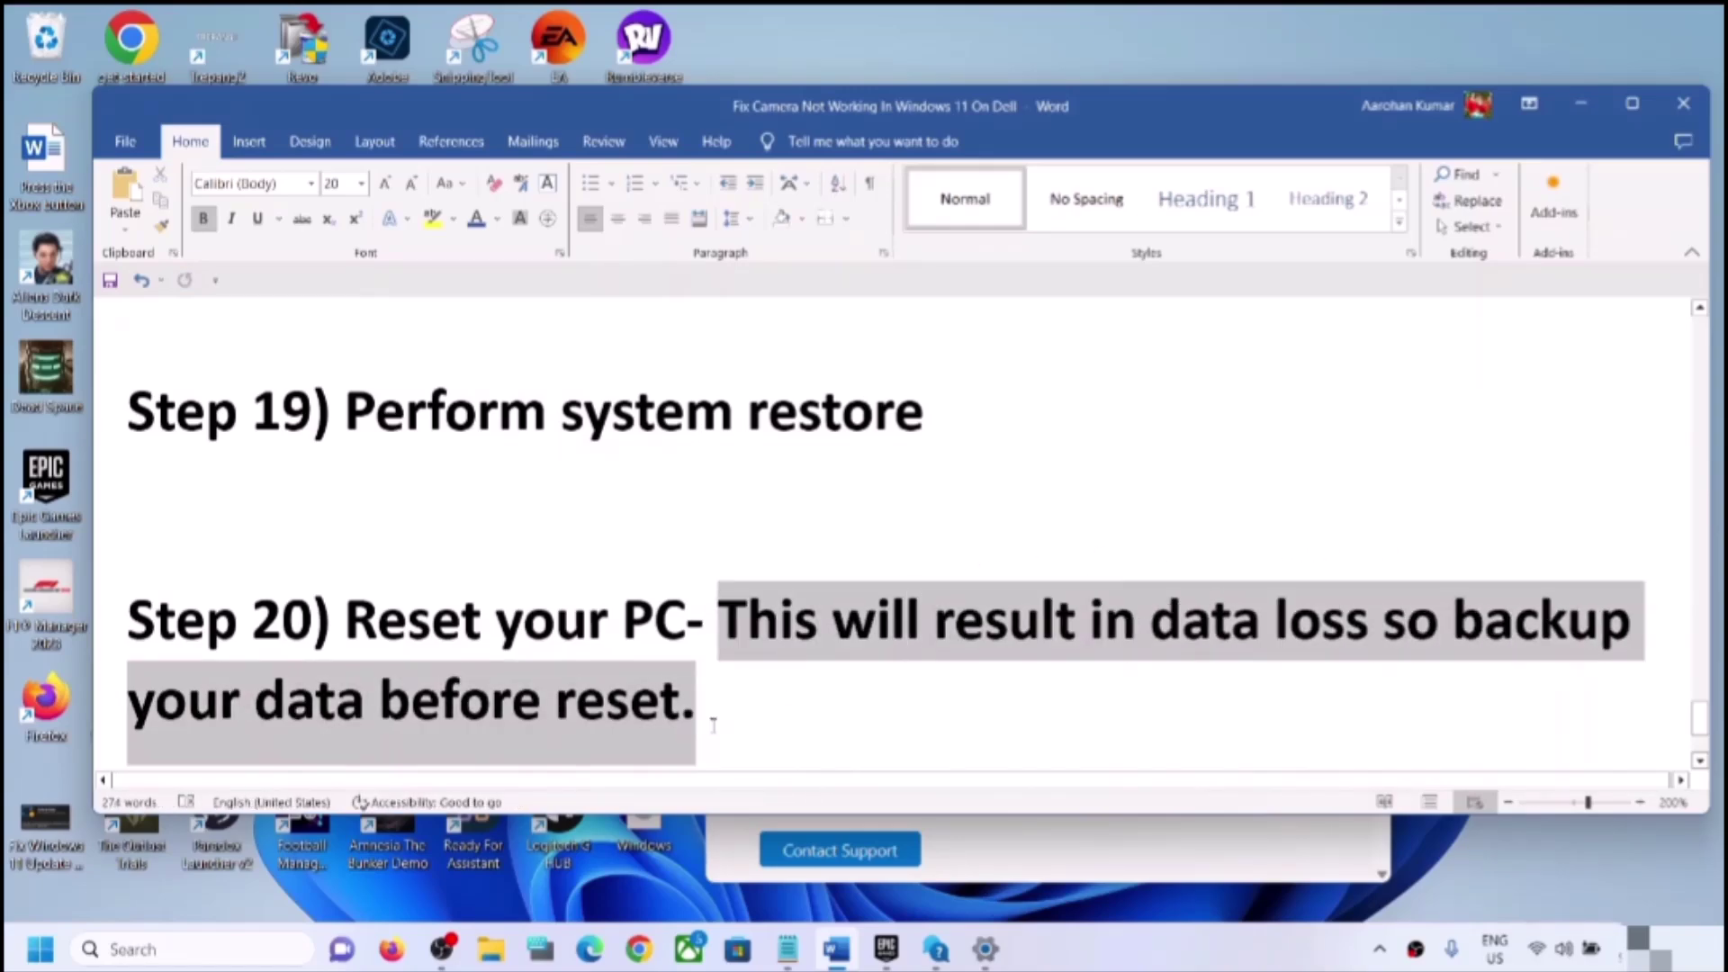
left_click(917, 587)
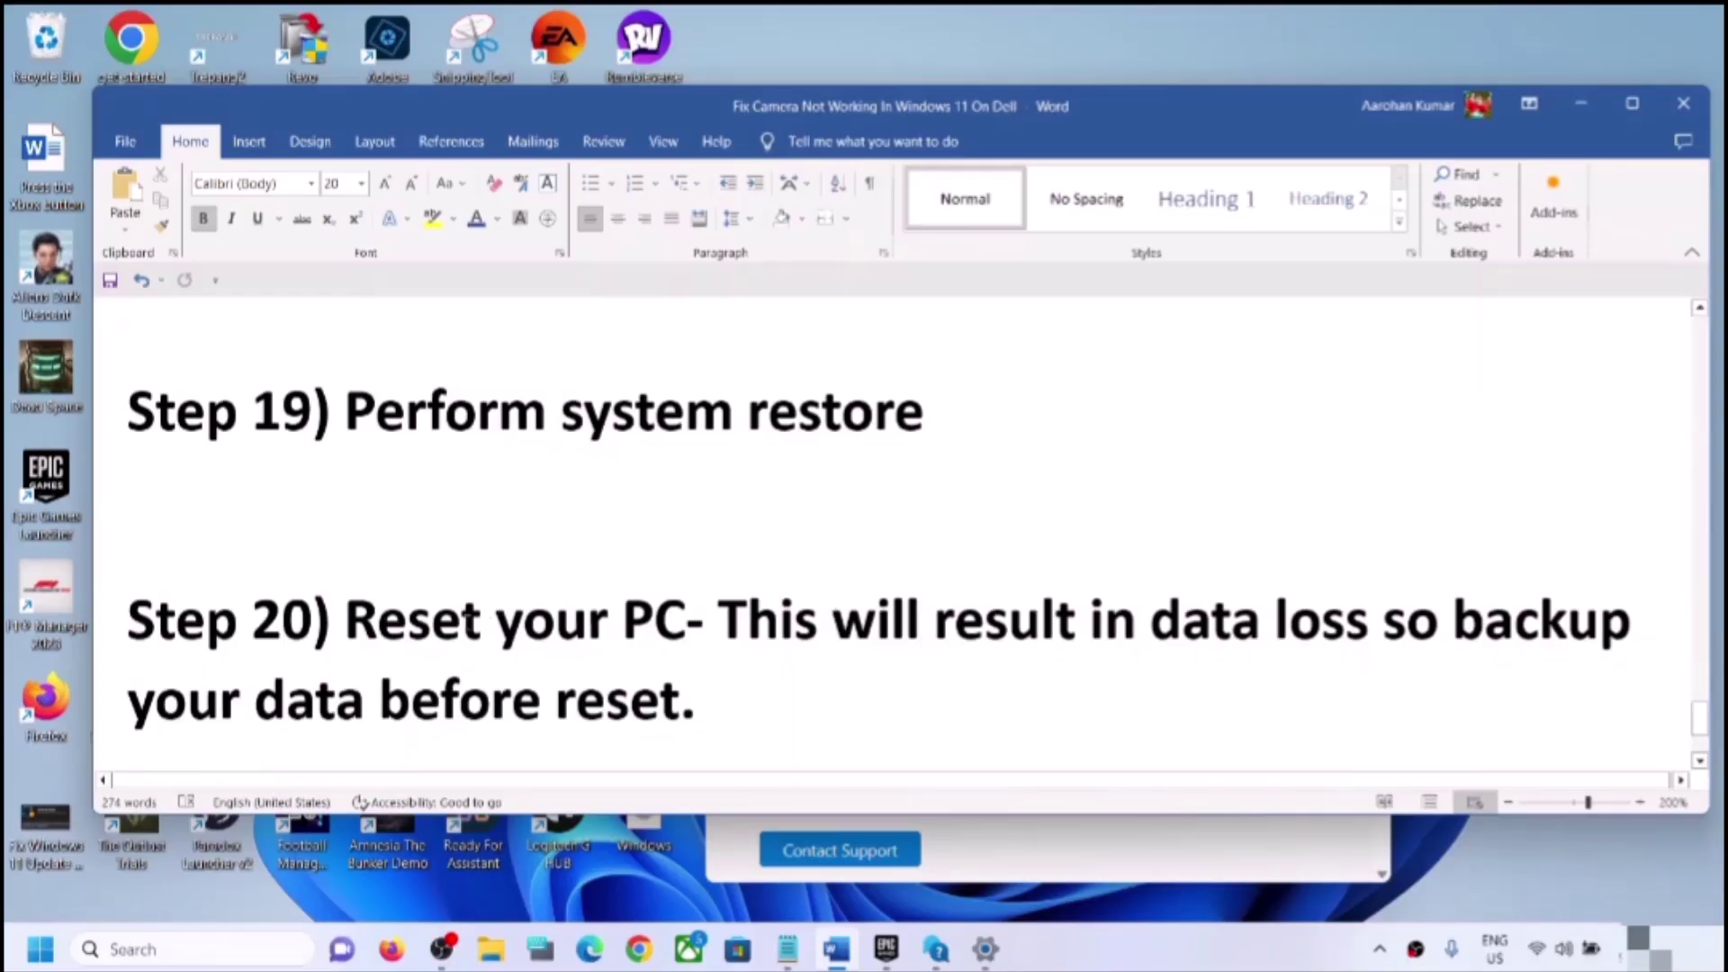
left_click_drag(346, 630, 682, 630)
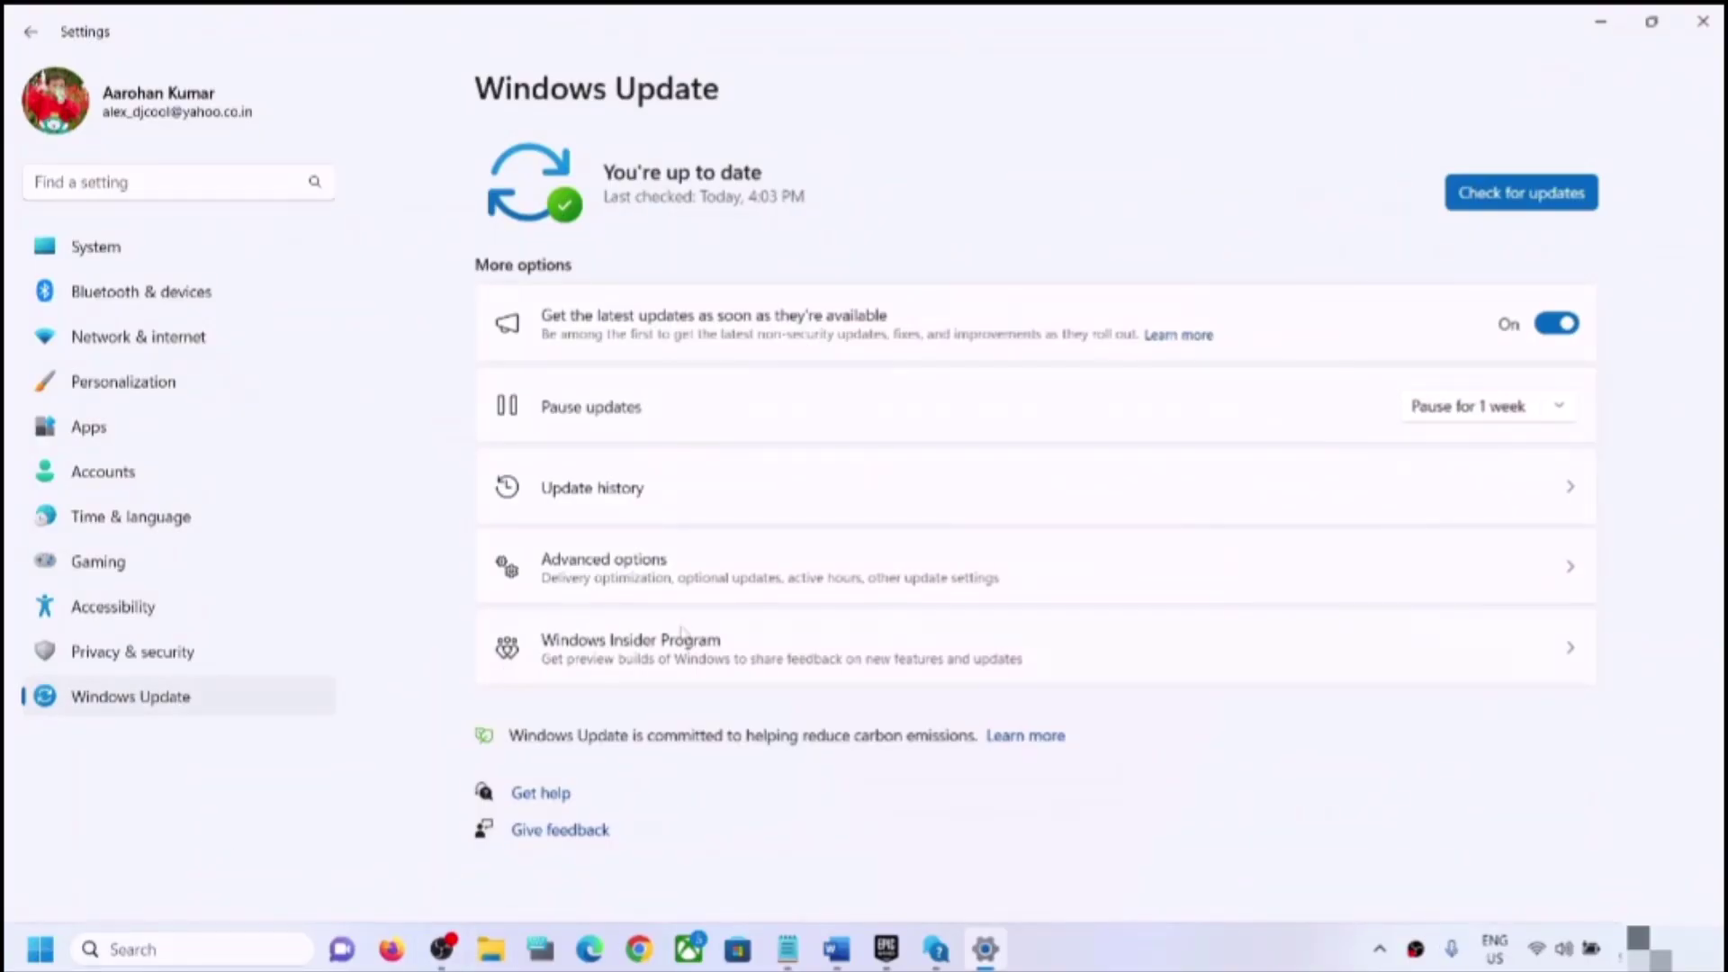
Step: Via Advanced options > Recovery, choose Keep my files and Local reinstall, then cancel and return to Word
left_click(637, 567)
scroll(637, 567, "down", 3)
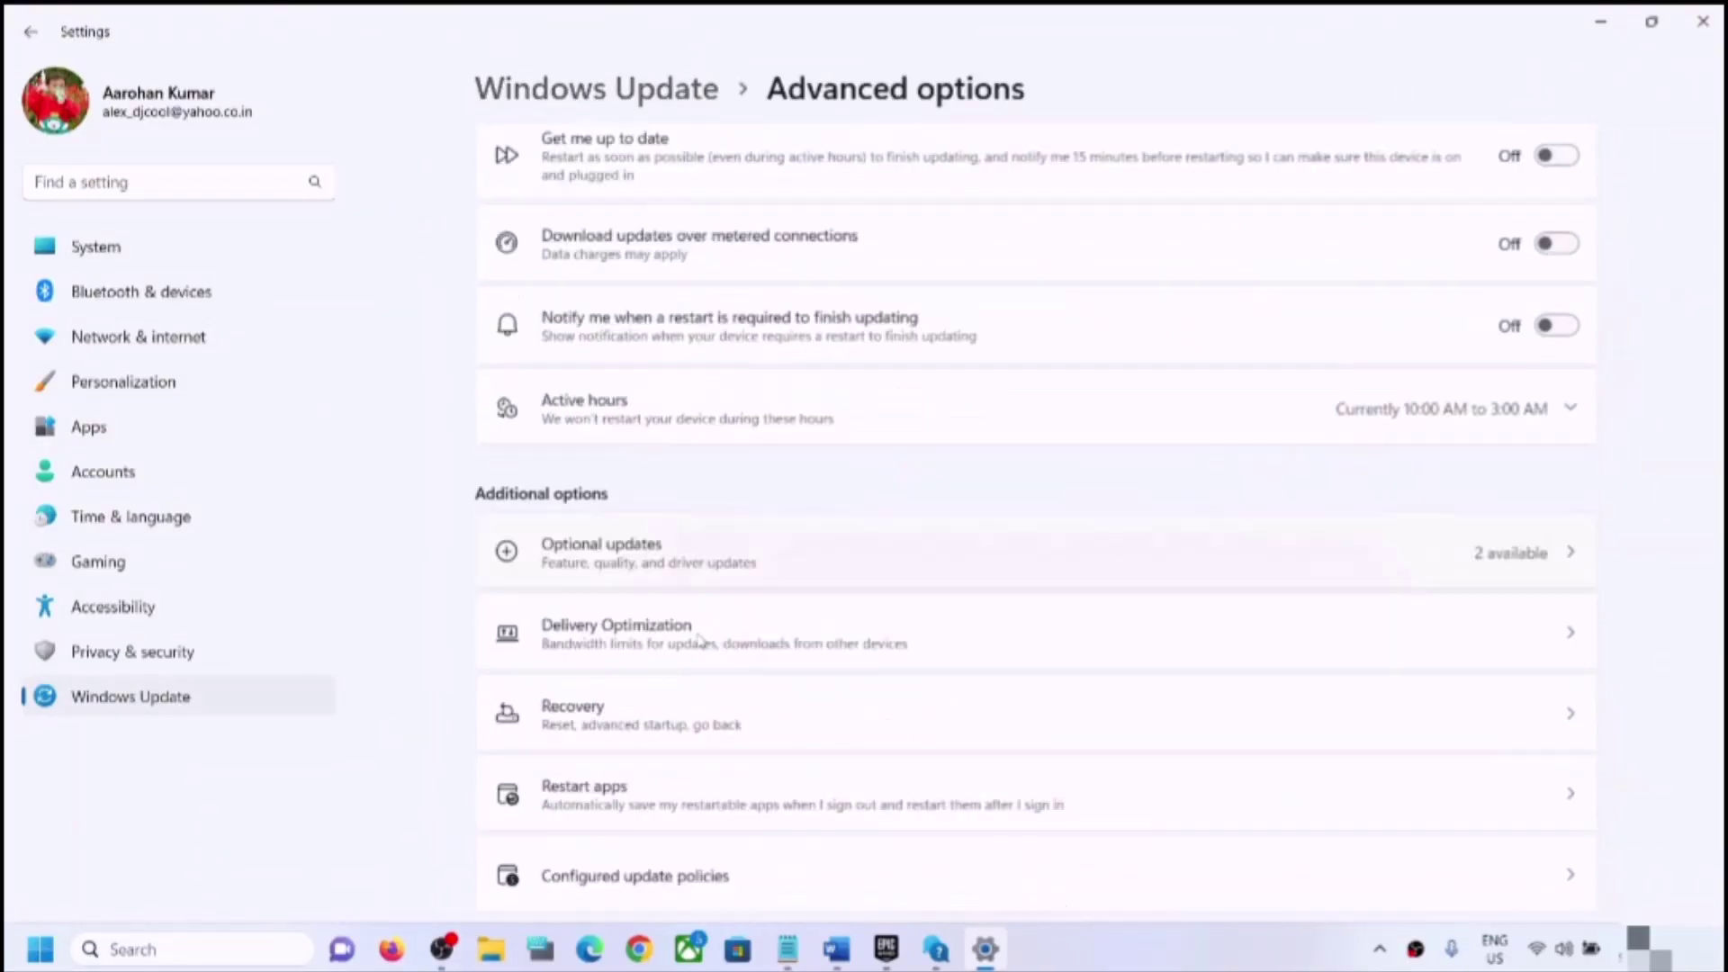
left_click(585, 663)
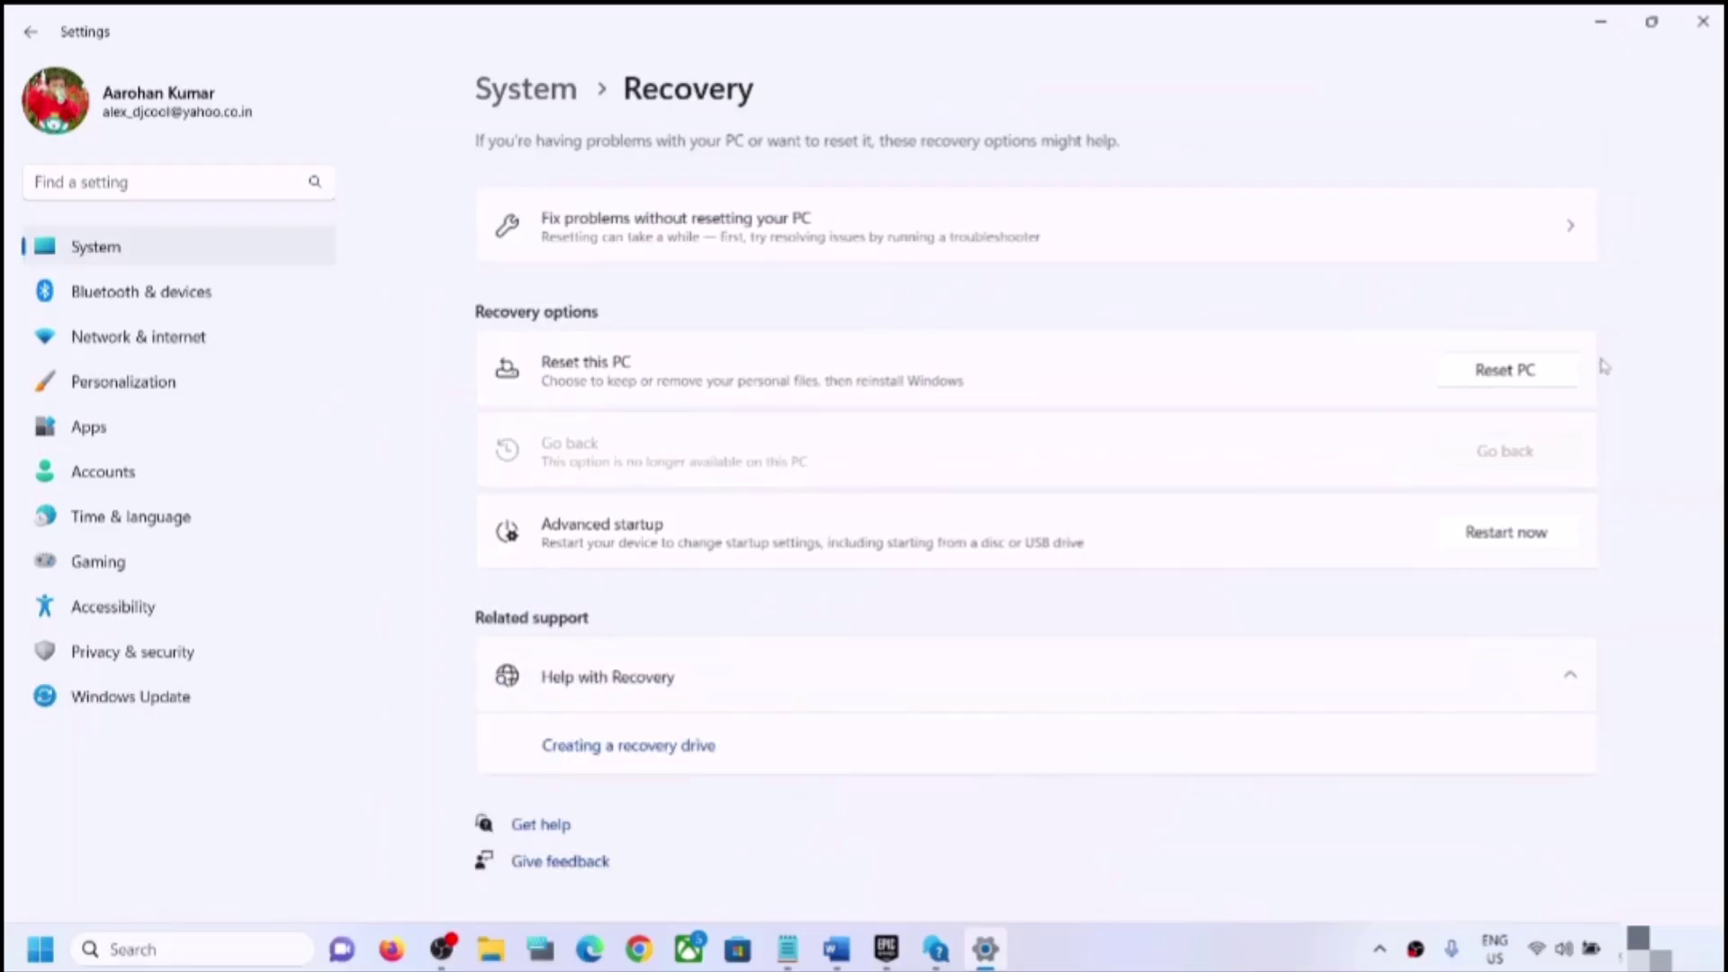
left_click(1520, 378)
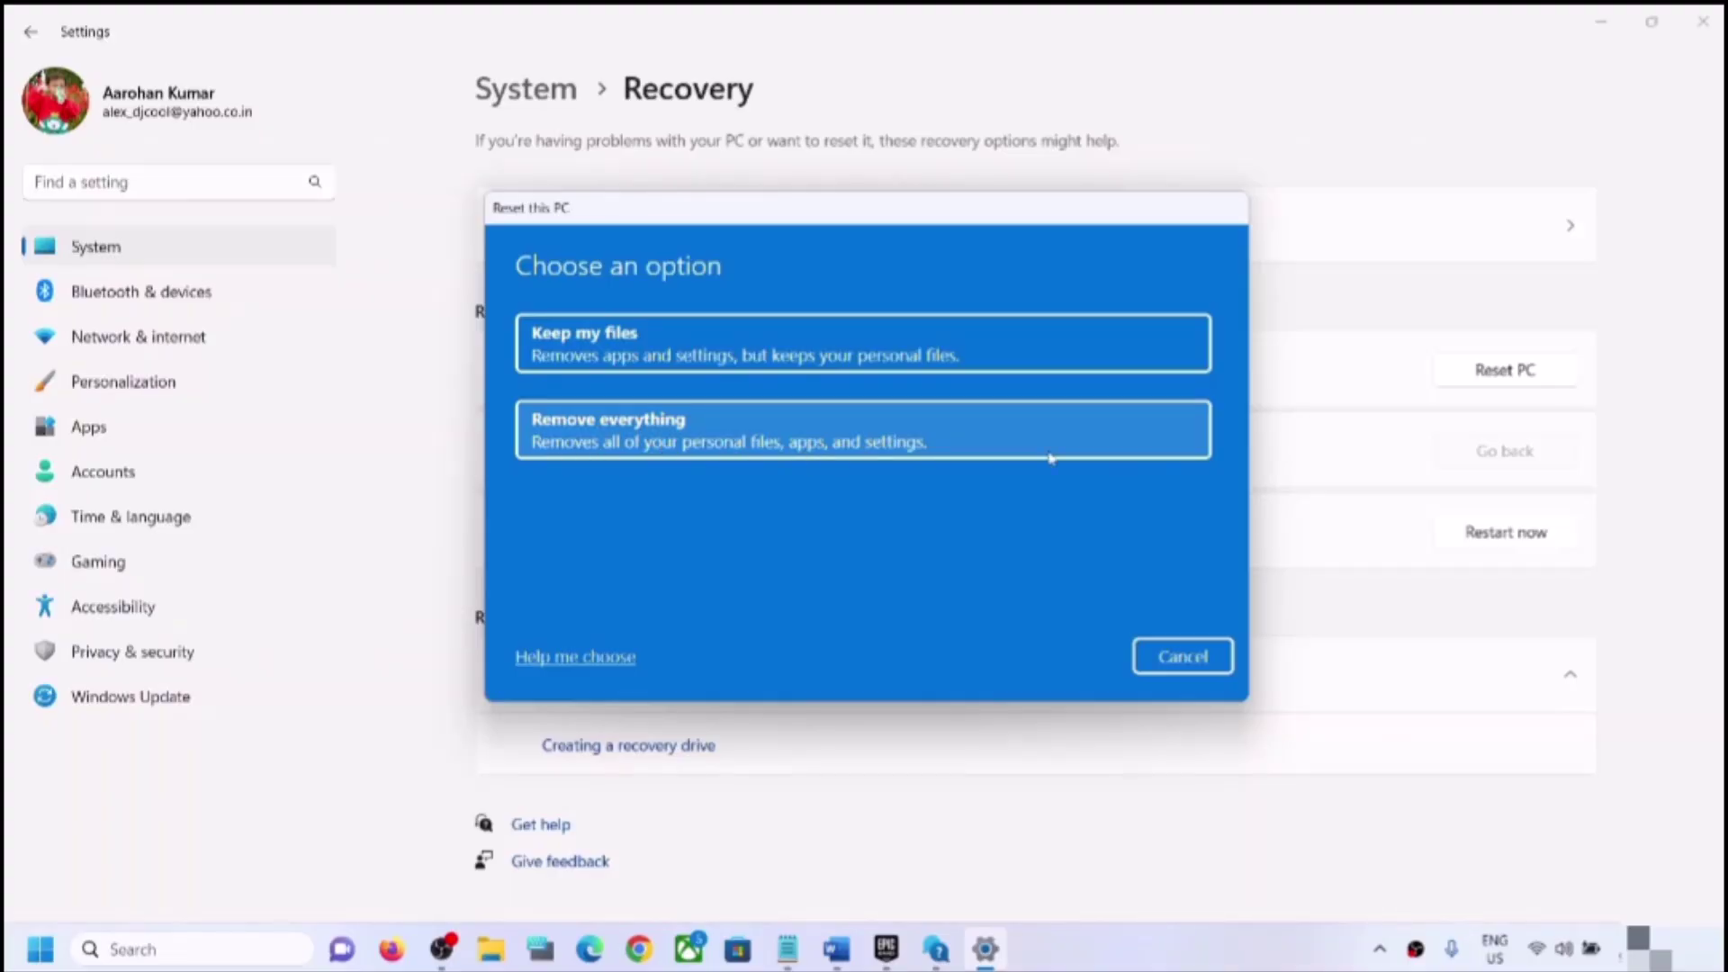
left_click(743, 336)
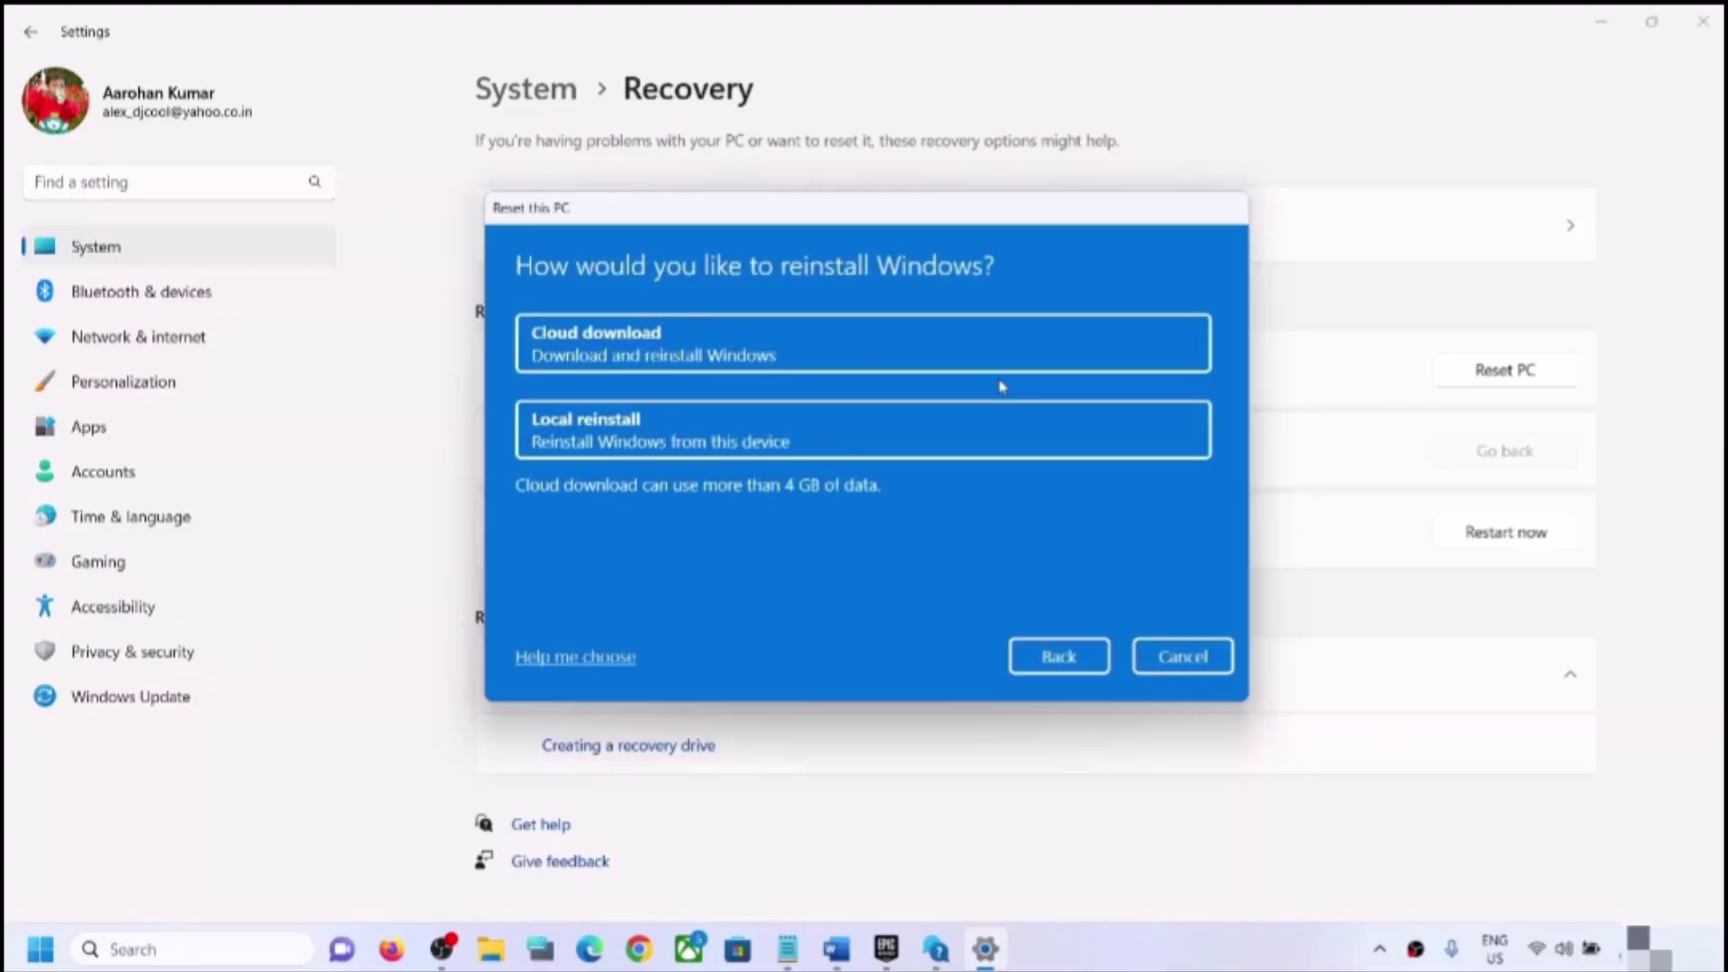
left_click(756, 449)
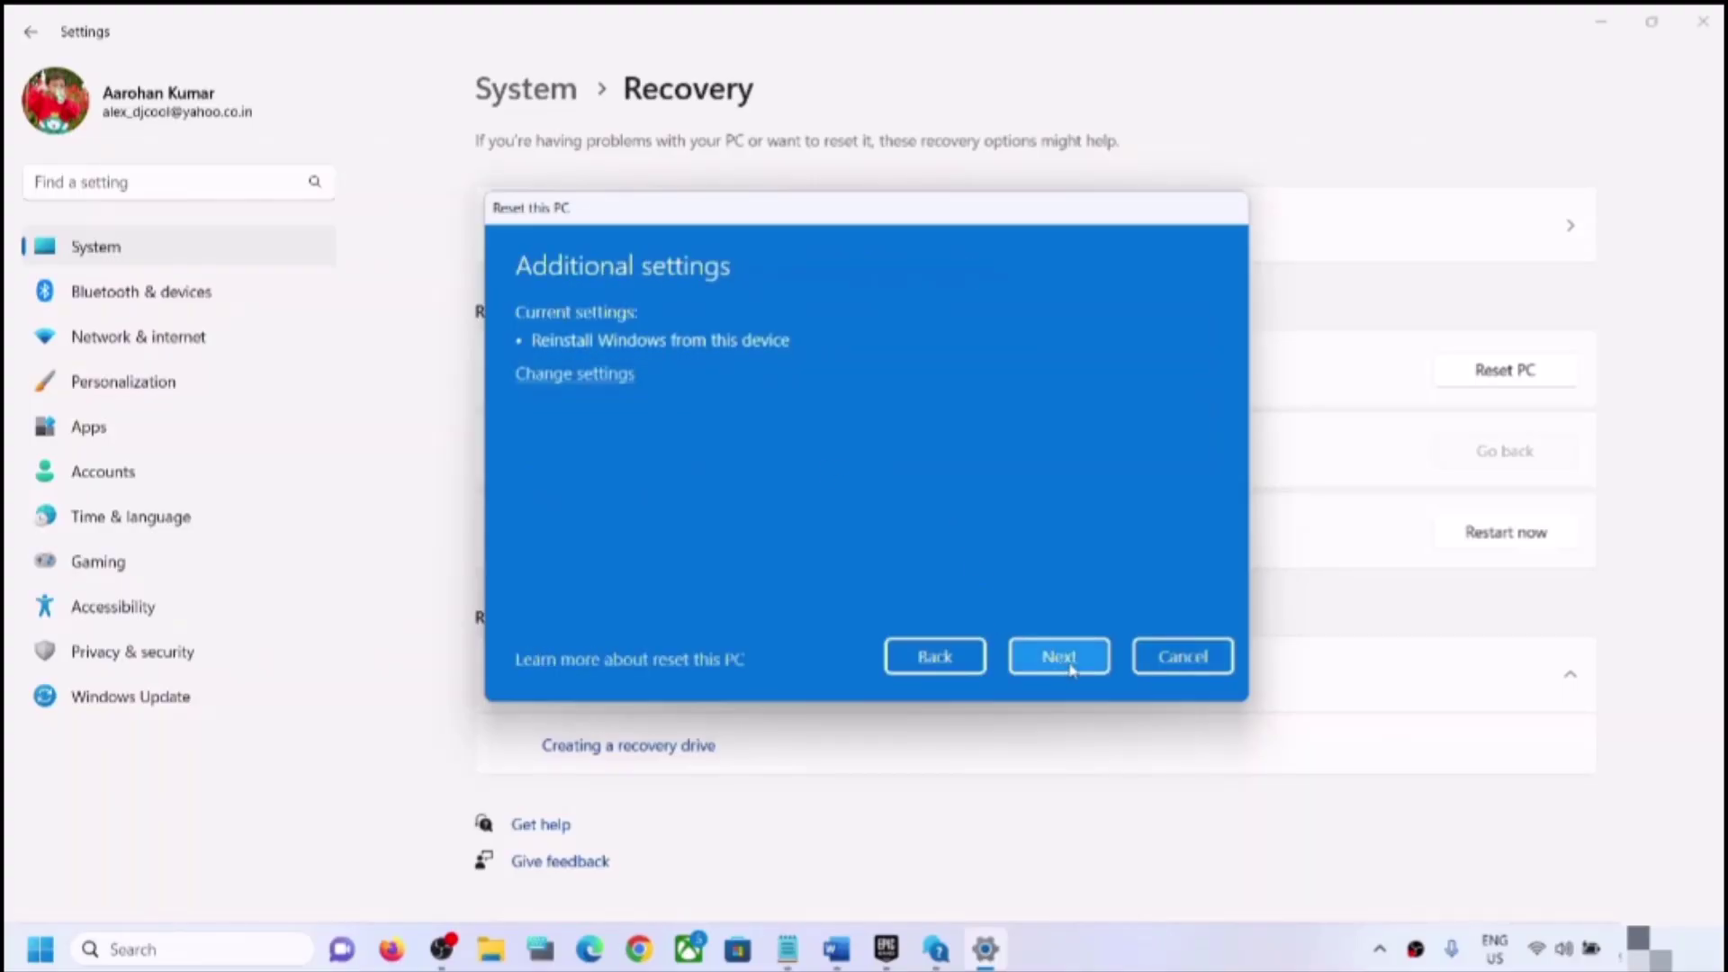
left_click(1184, 658)
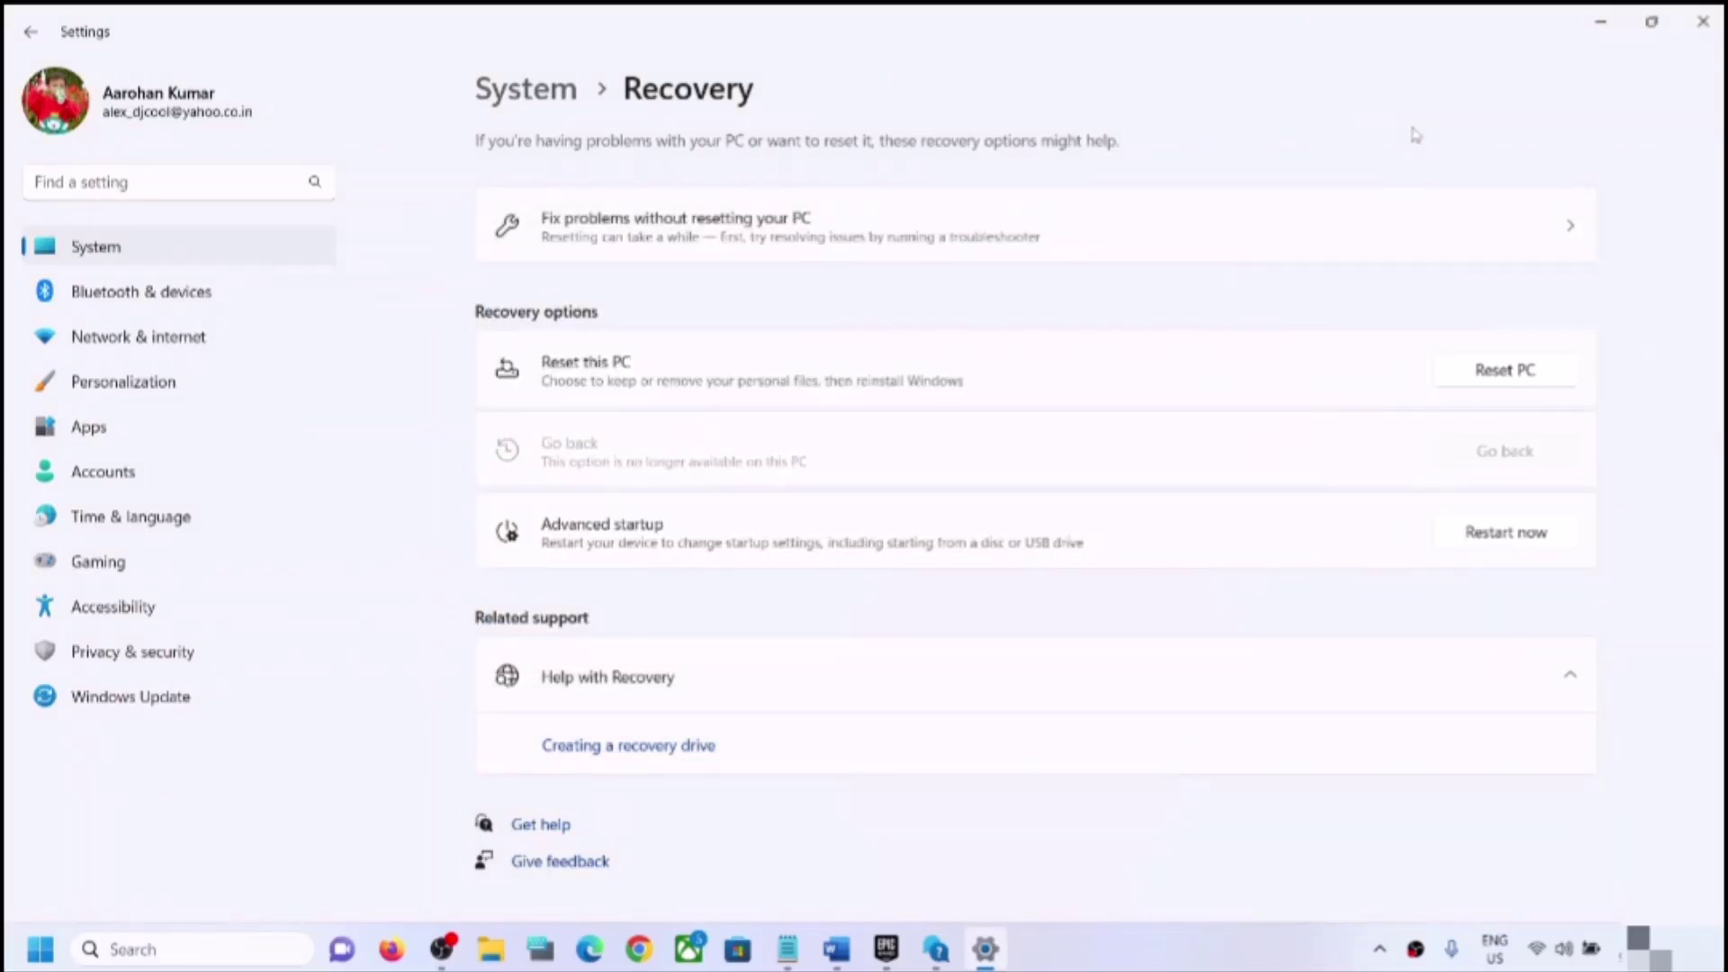
left_click(836, 948)
left_click_drag(345, 621, 686, 621)
scroll(643, 648, "down", 2)
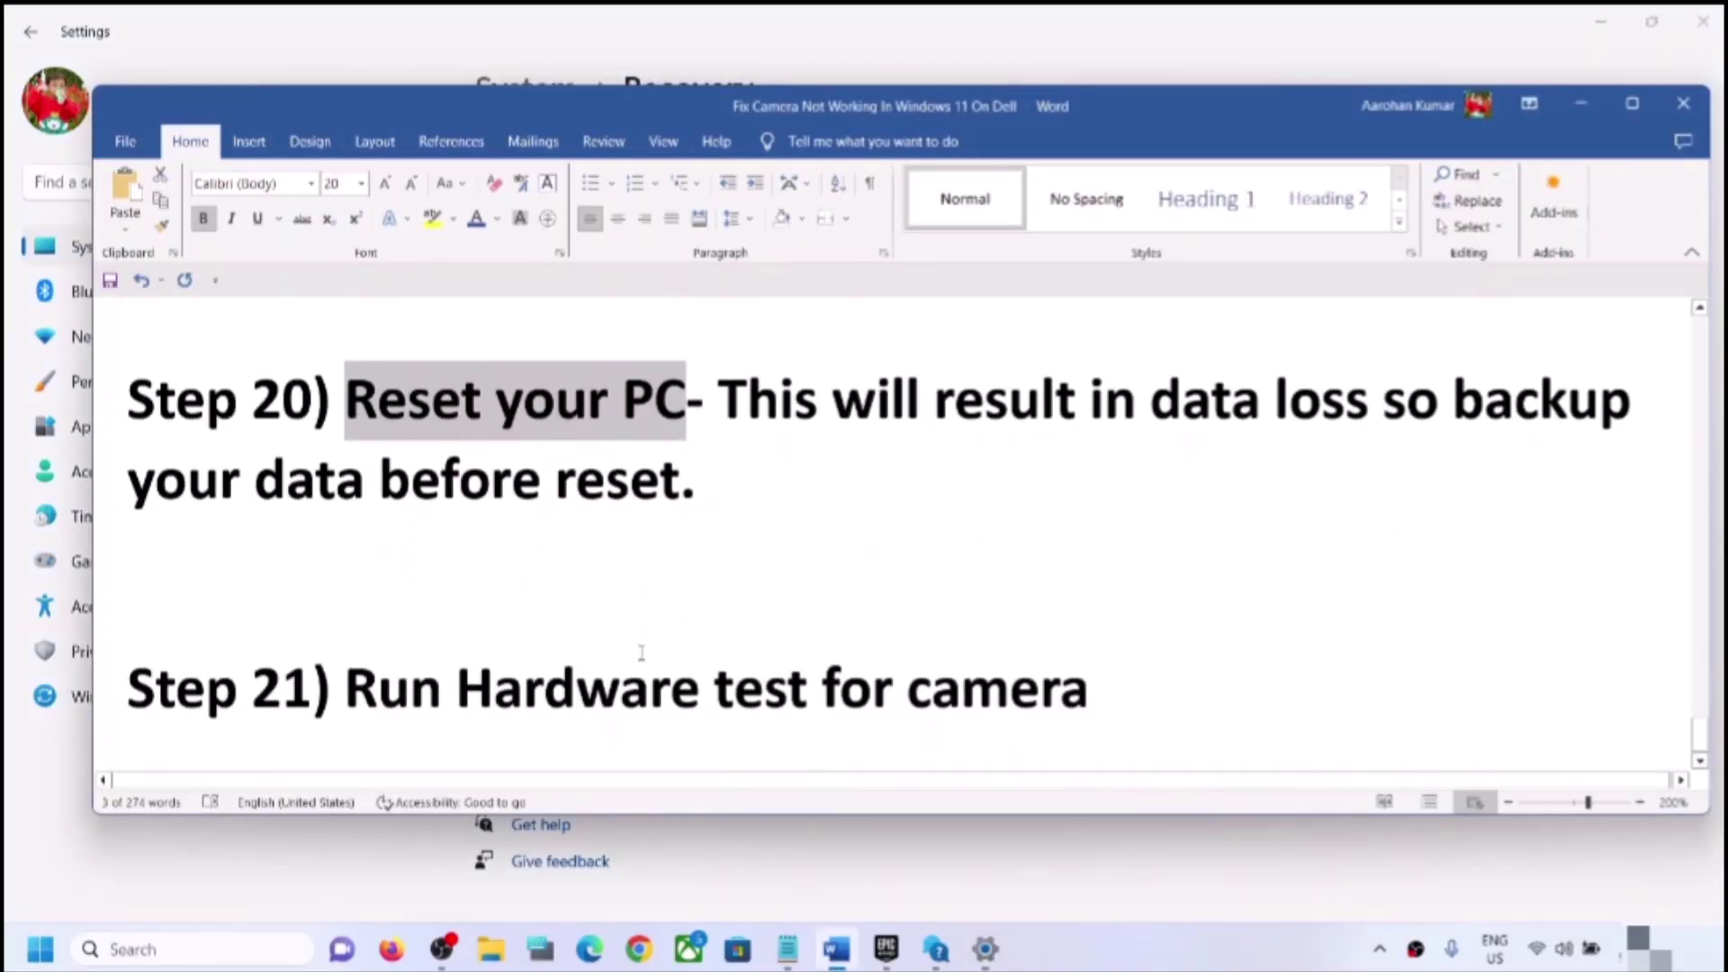
left_click(397, 455)
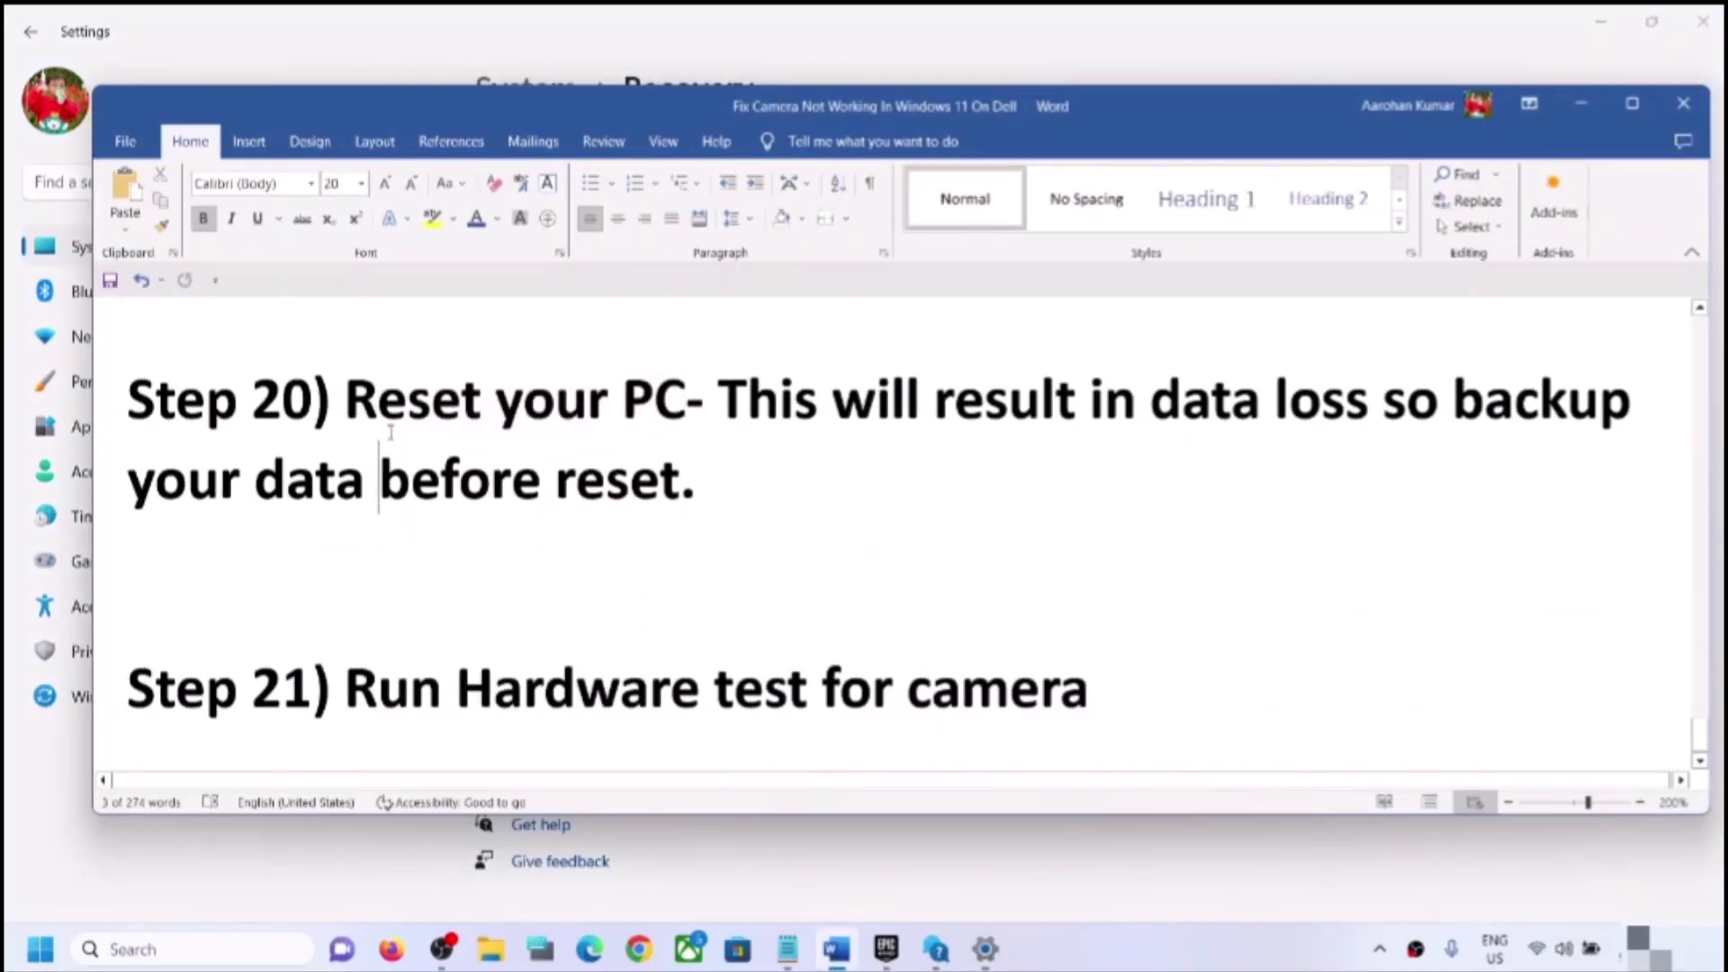
left_click_drag(364, 405, 605, 423)
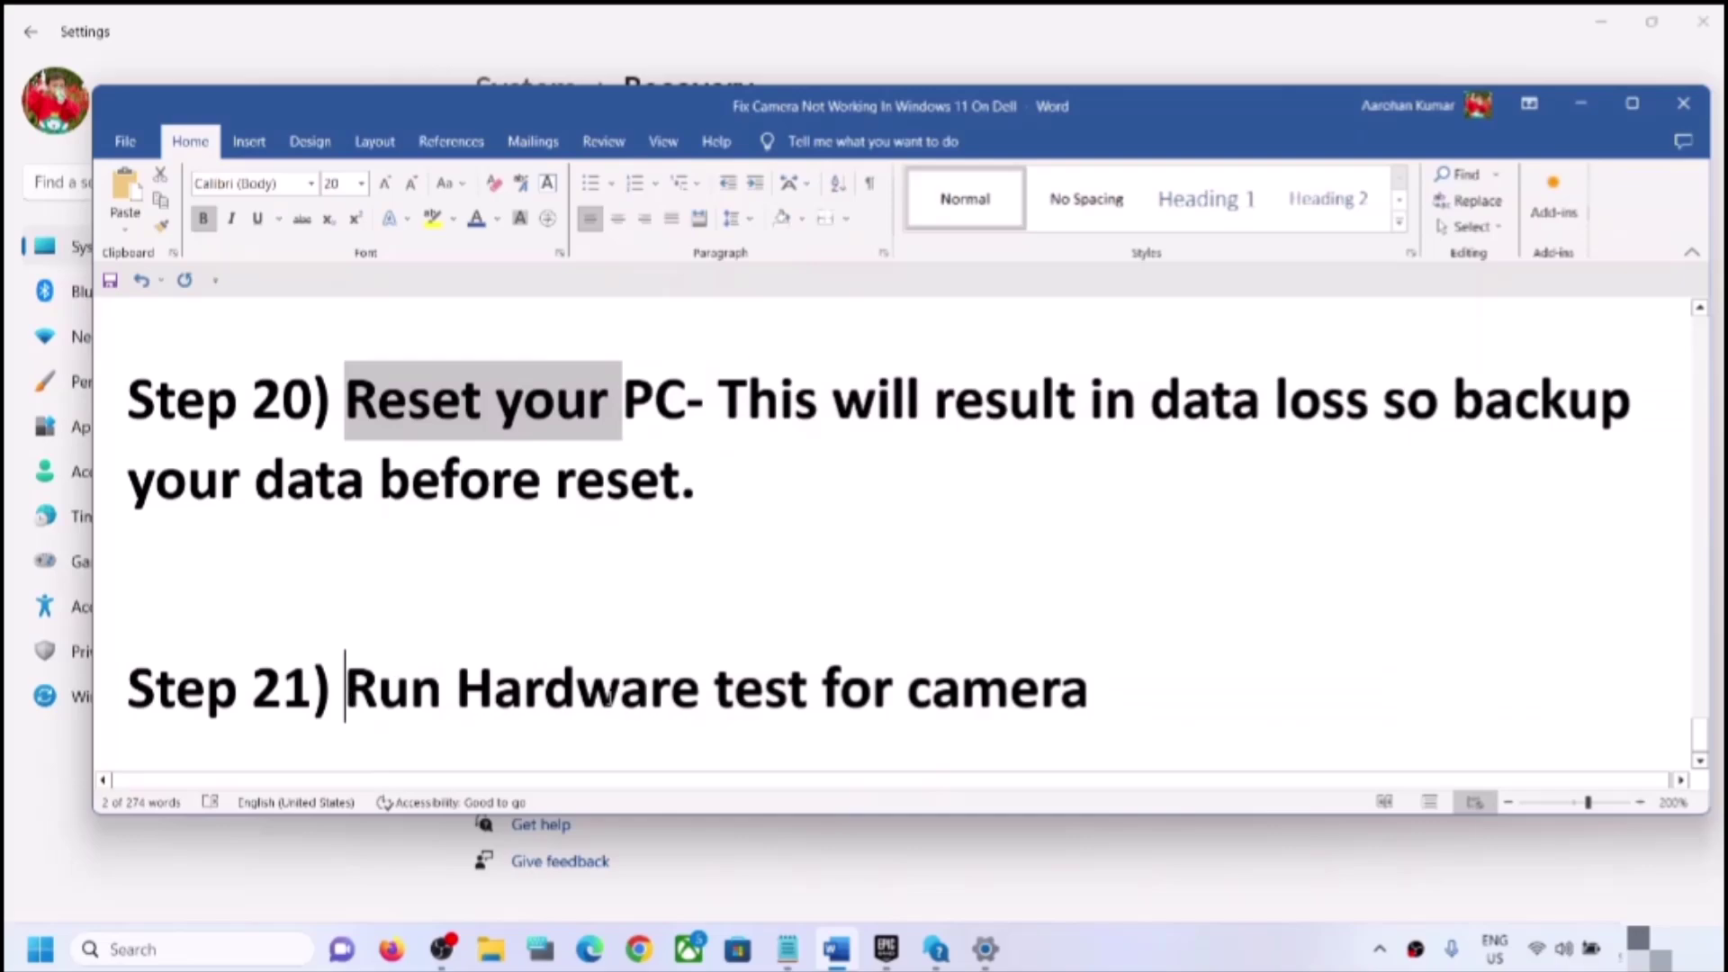
left_click_drag(347, 691, 1003, 707)
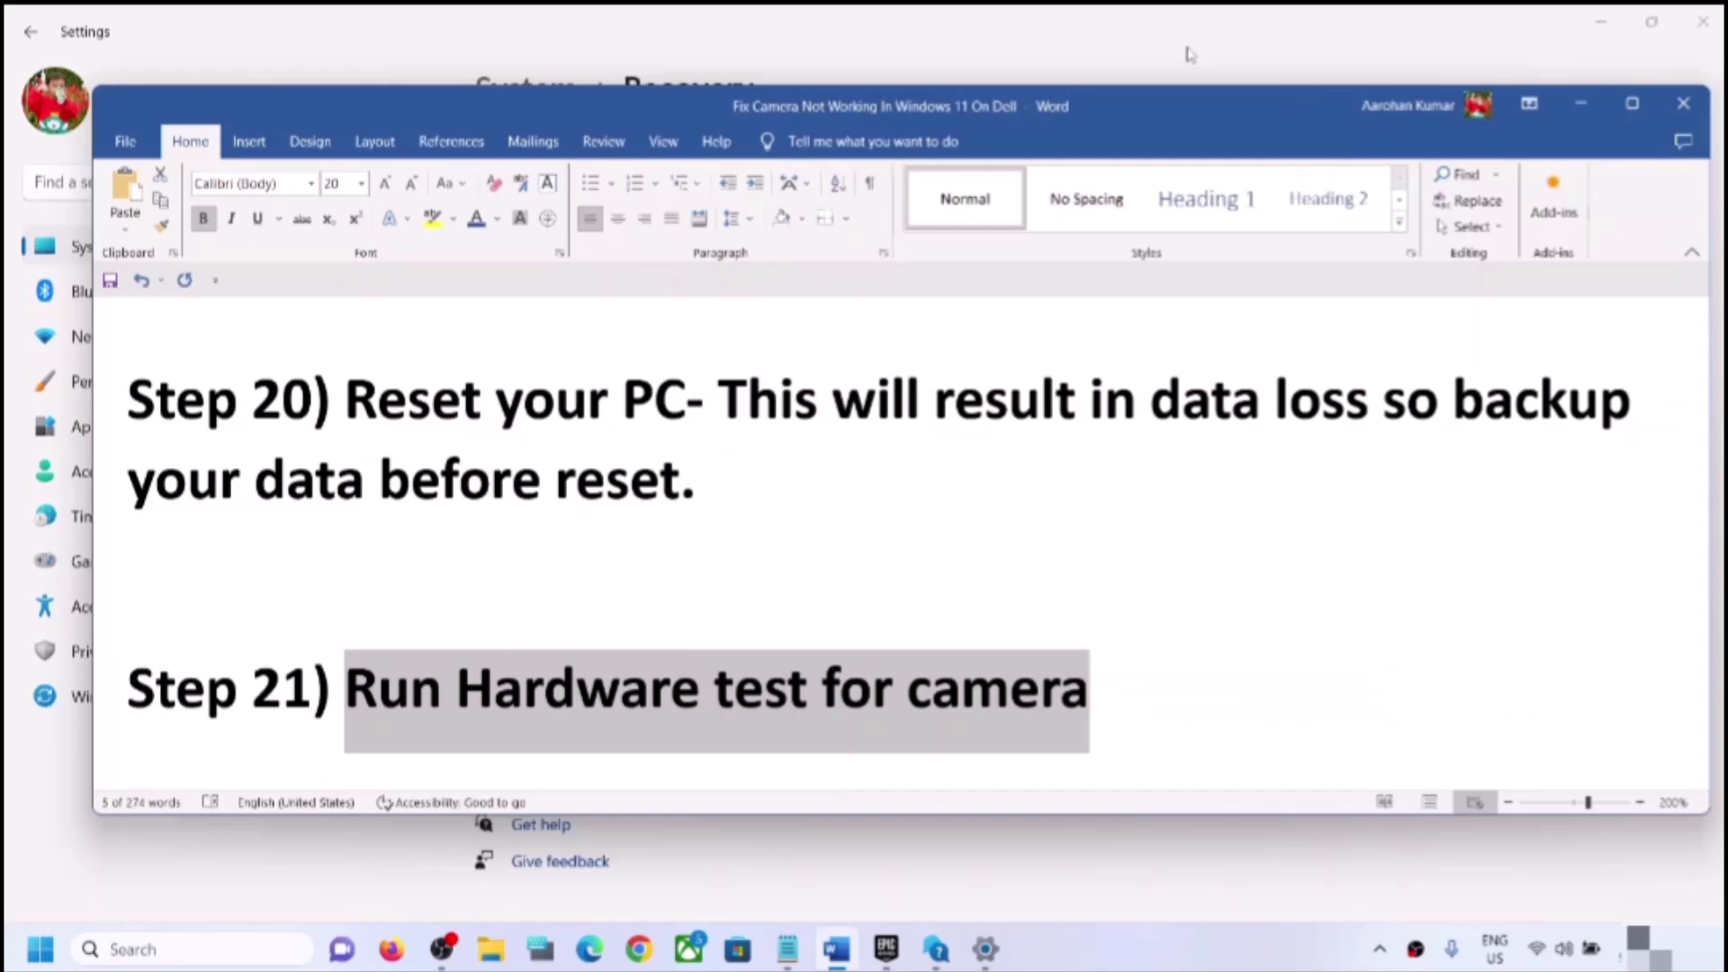
key("alt+Tab")
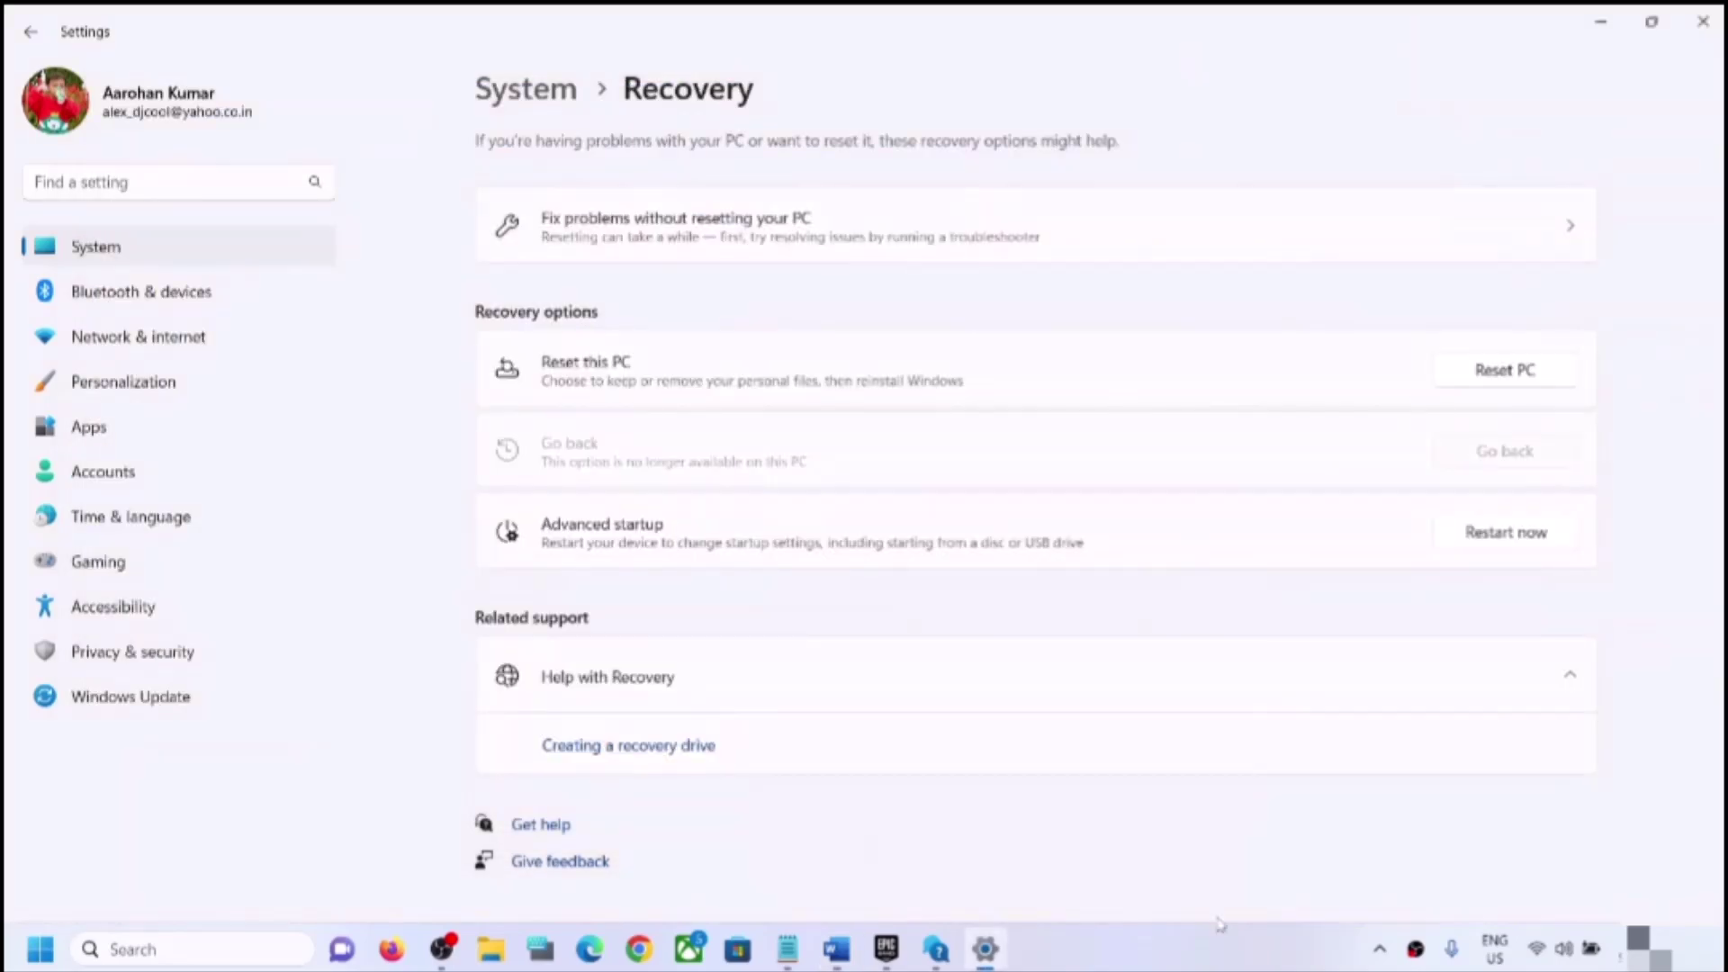
left_click(1188, 963)
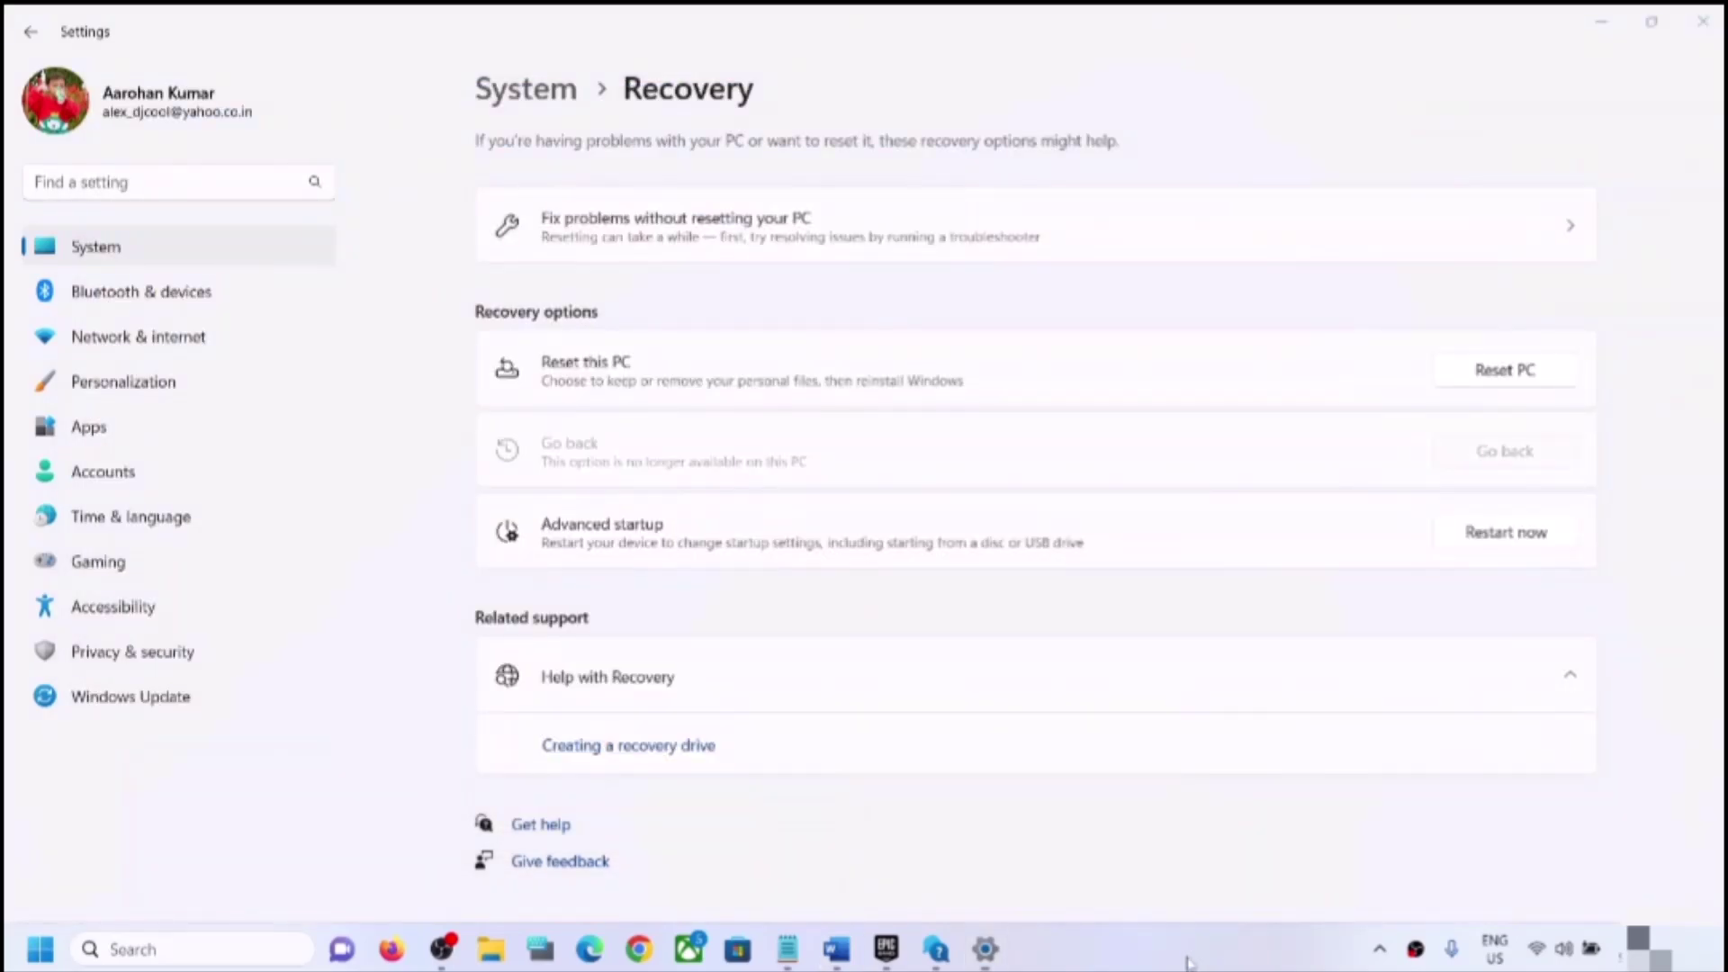